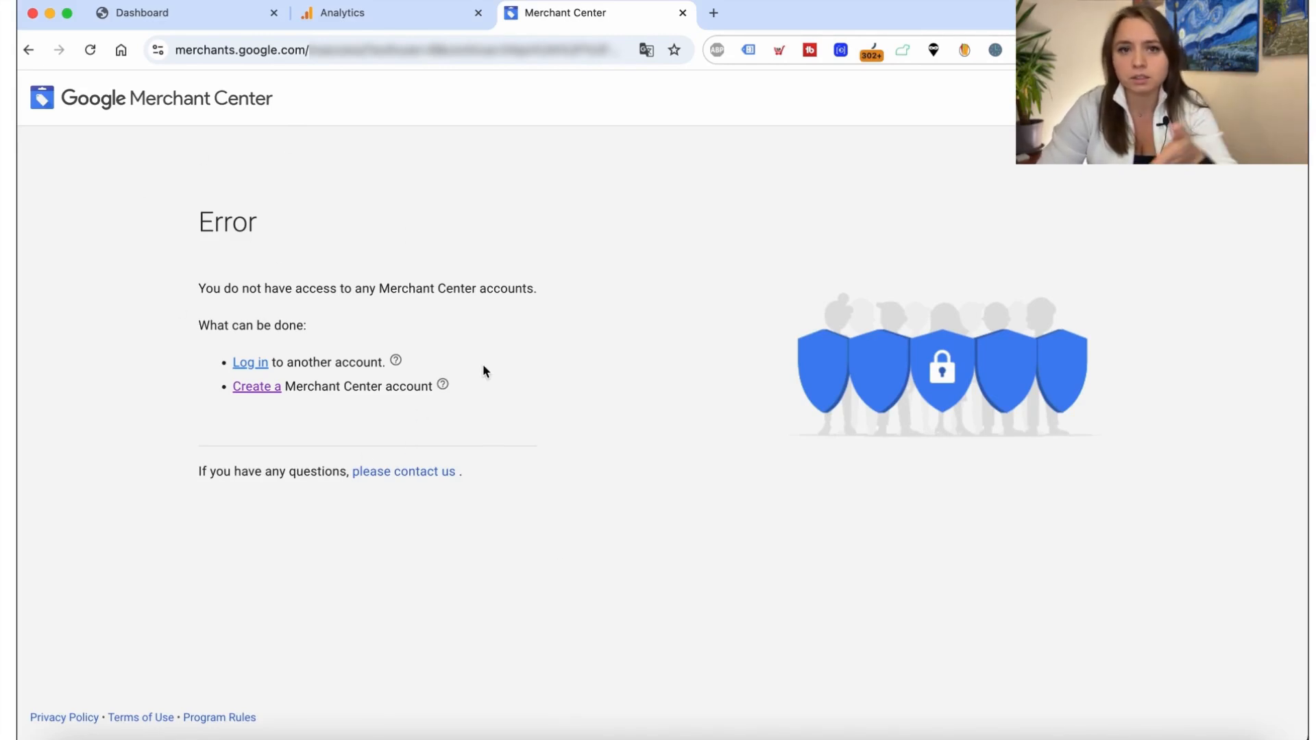
Step: Start creating a Merchant Center account and answer Yes to selling products online
{"action": "left_click", "coordinate": [264, 395]}
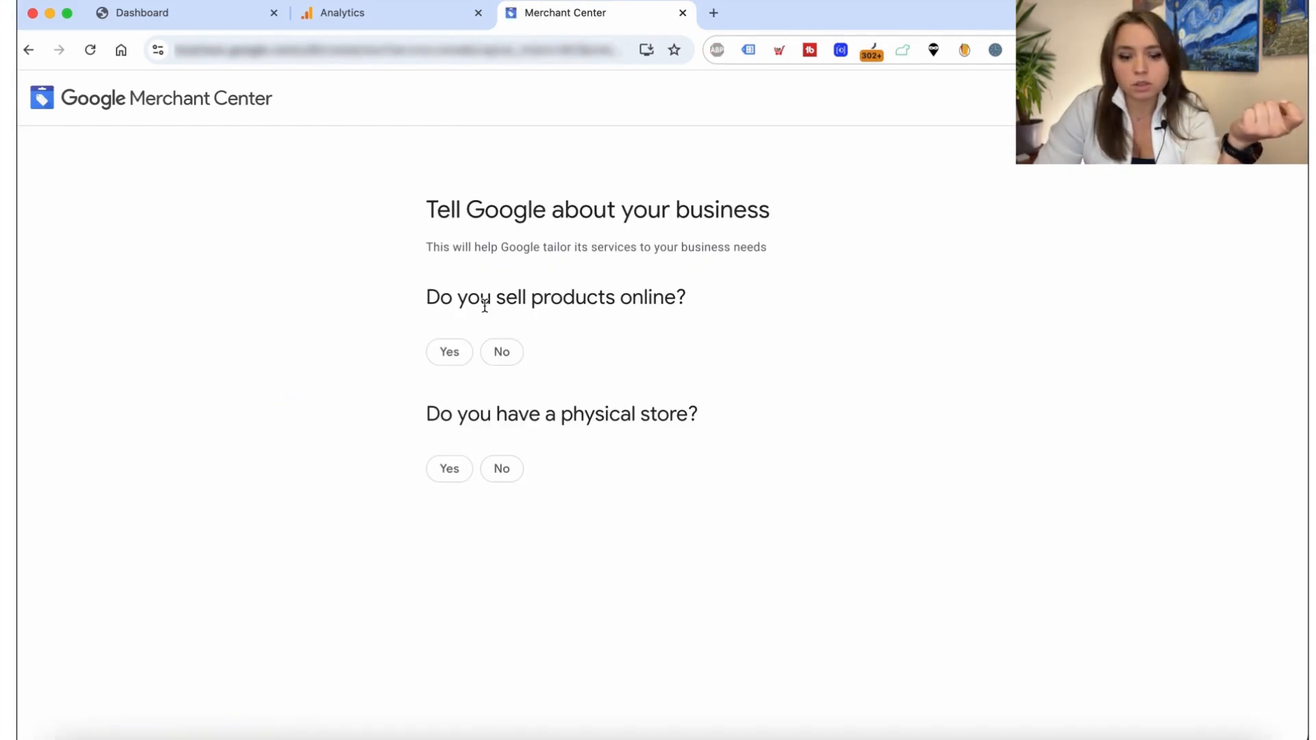
{"action": "left_click_drag", "start_coordinate": [434, 291], "coordinate": [644, 298]}
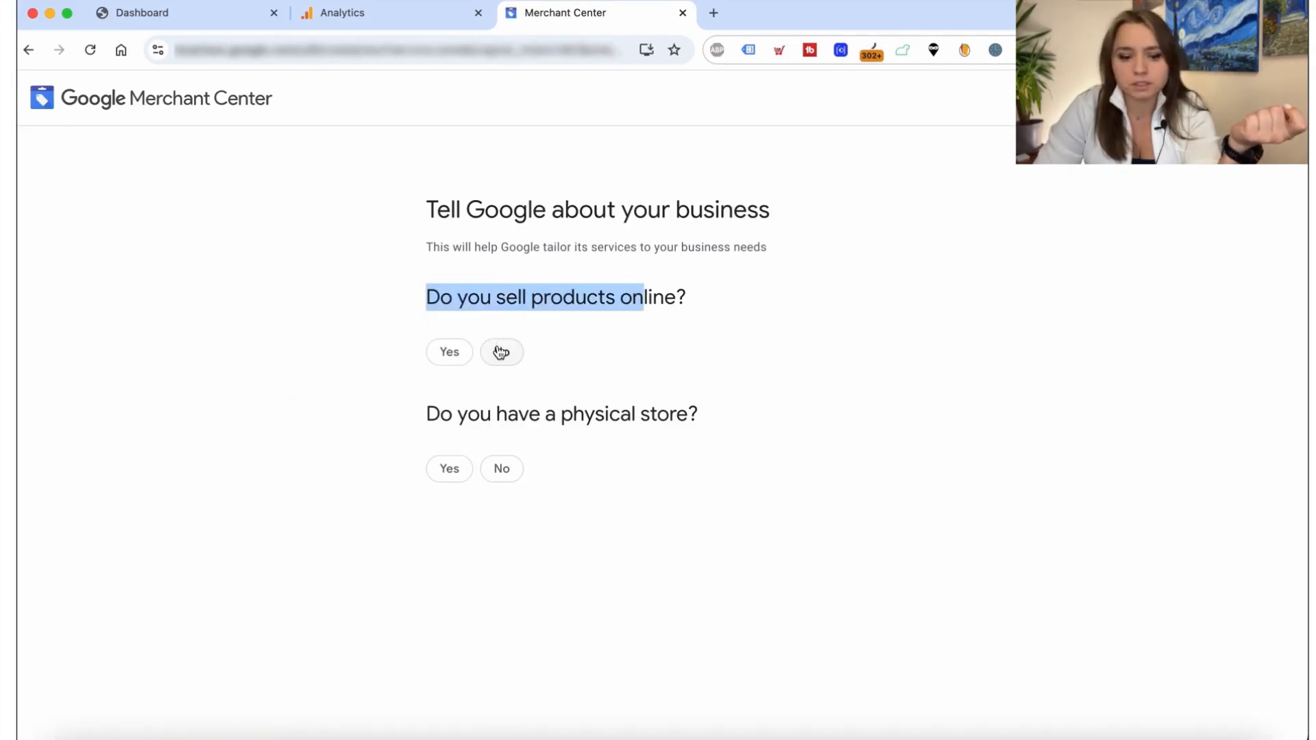
{"action": "left_click", "coordinate": [451, 354]}
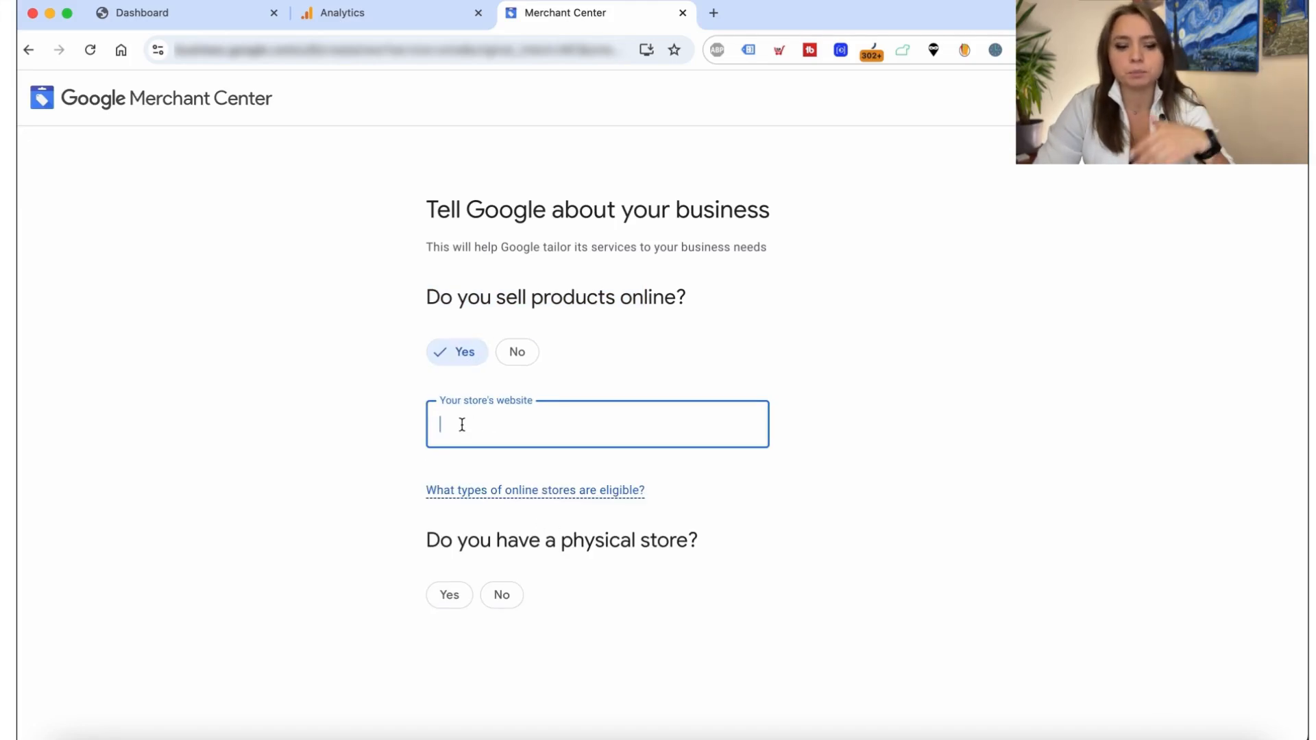
Step: Copy the shop's web address from the OpenCart dashboard page and enter it as the store's website in the account form
{"action": "left_click", "coordinate": [235, 17]}
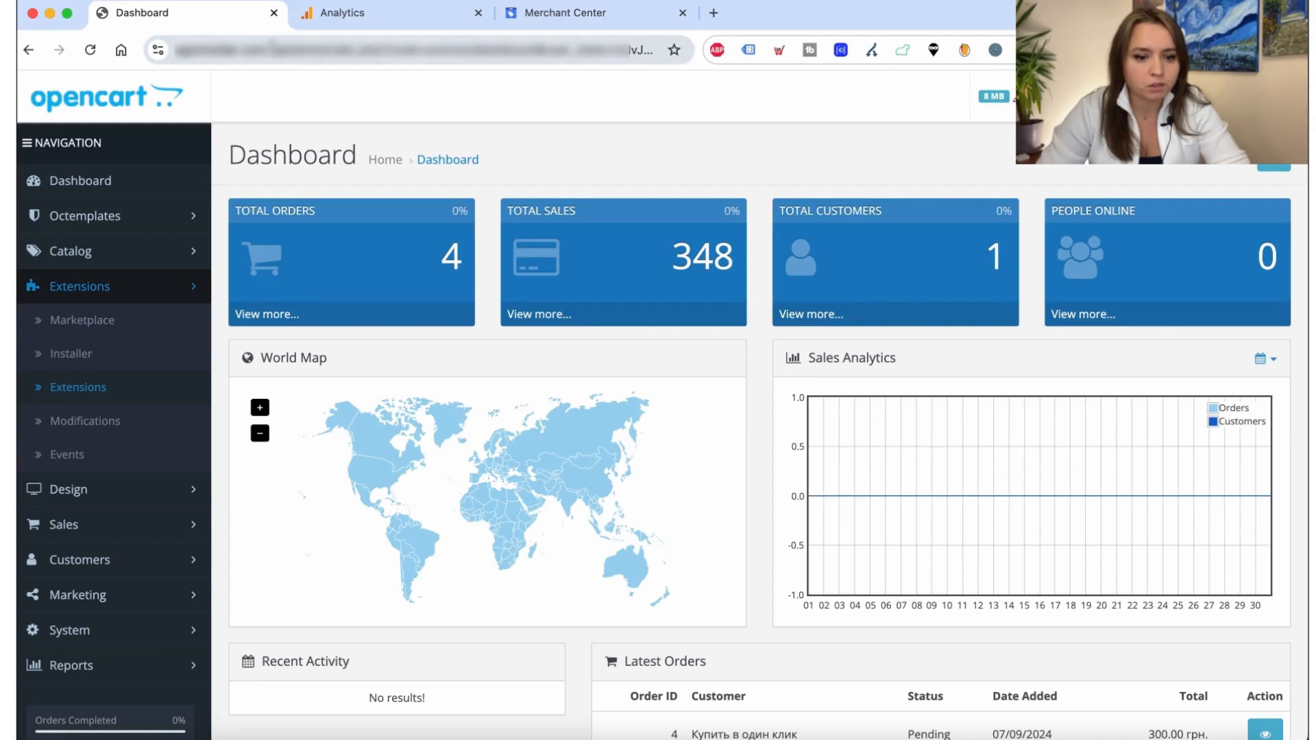
{"action": "left_click", "coordinate": [281, 47]}
{"action": "key", "text": "super+c"}
{"action": "left_click", "coordinate": [560, 14]}
{"action": "key", "text": "super+v"}
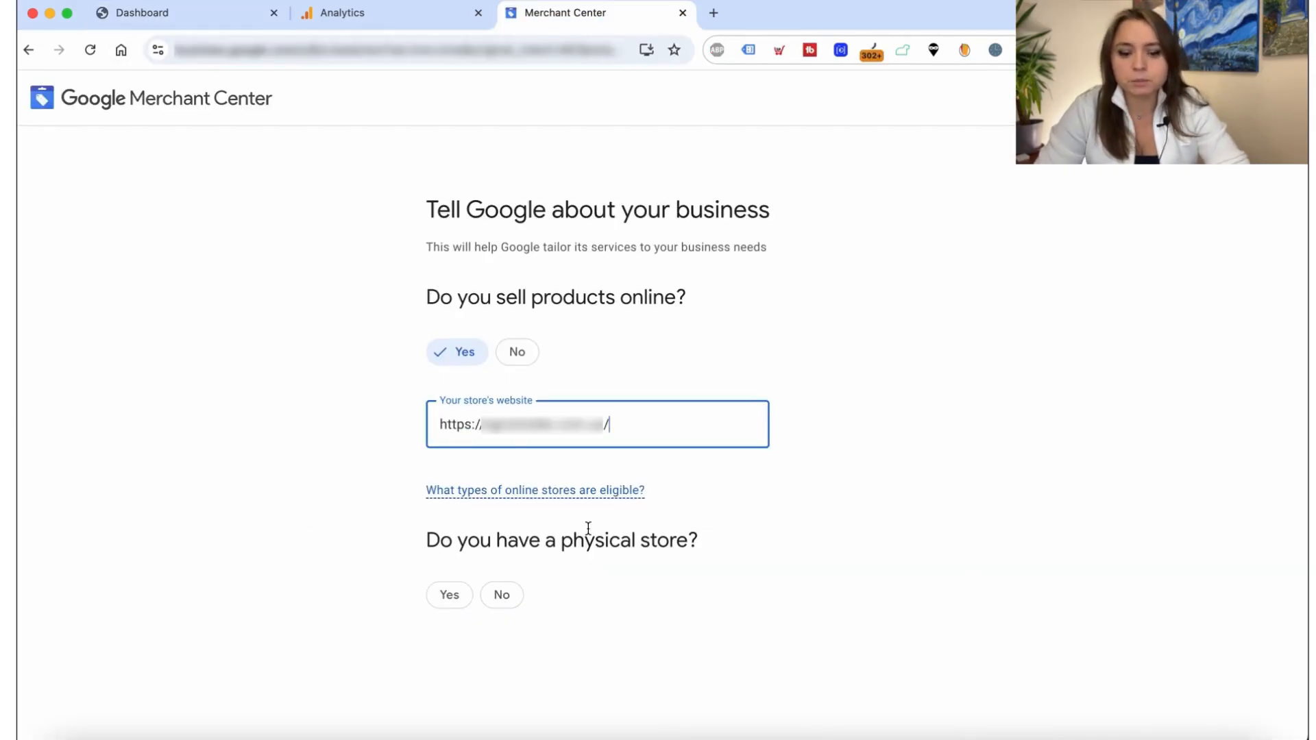
Step: Answer No to having a physical store and continue past the requirements page to the business info form
{"action": "left_click", "coordinate": [519, 603]}
{"action": "left_click", "coordinate": [474, 669]}
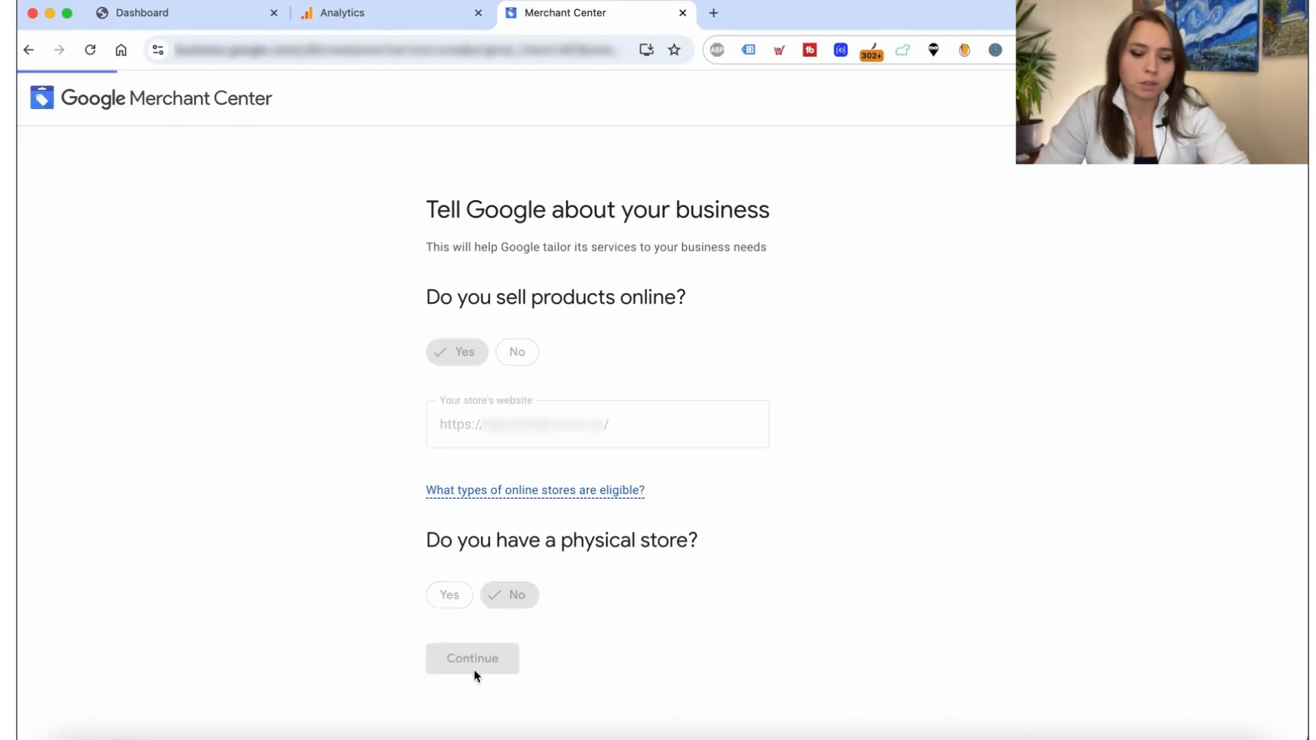
{"action": "scroll", "coordinate": [491, 474], "scroll_direction": "down", "scroll_amount": 15}
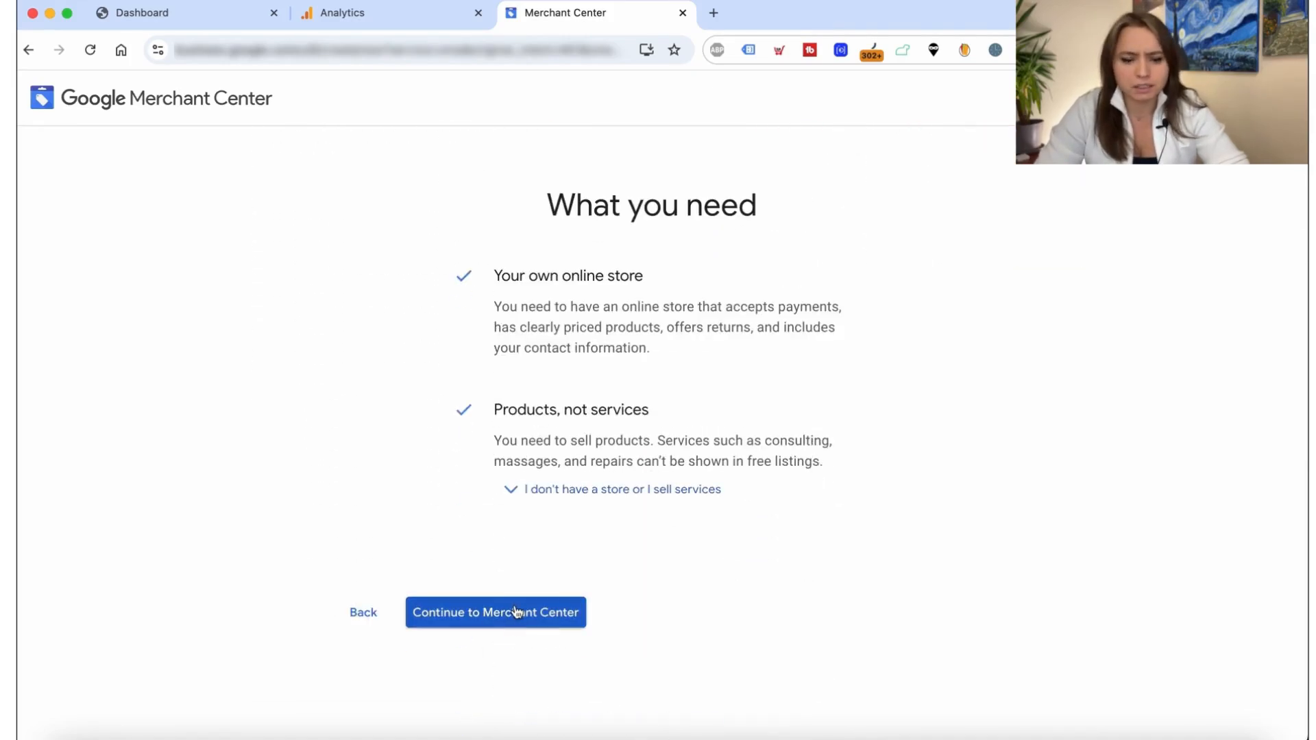
{"action": "left_click", "coordinate": [516, 612]}
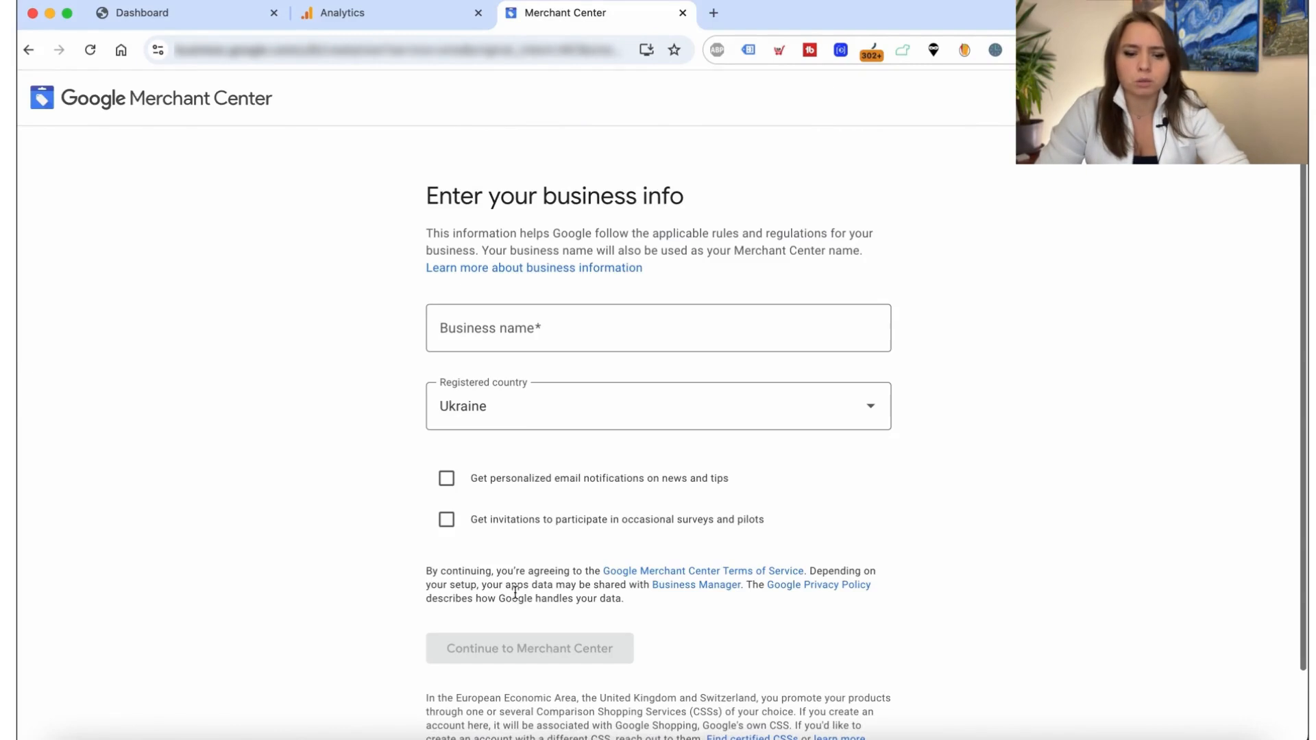
{"action": "scroll", "coordinate": [381, 377], "scroll_direction": "down", "scroll_amount": 2}
{"action": "left_click", "coordinate": [441, 273]}
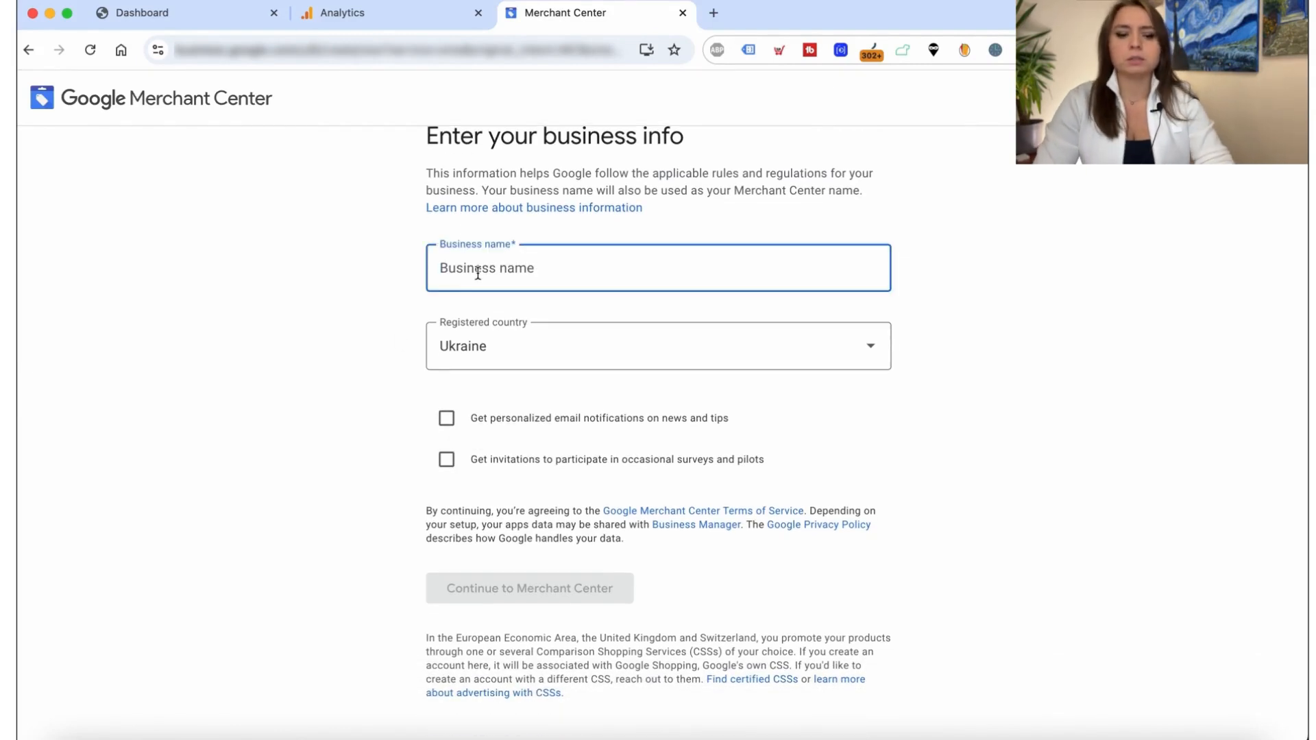
{"action": "key", "text": "super+v"}
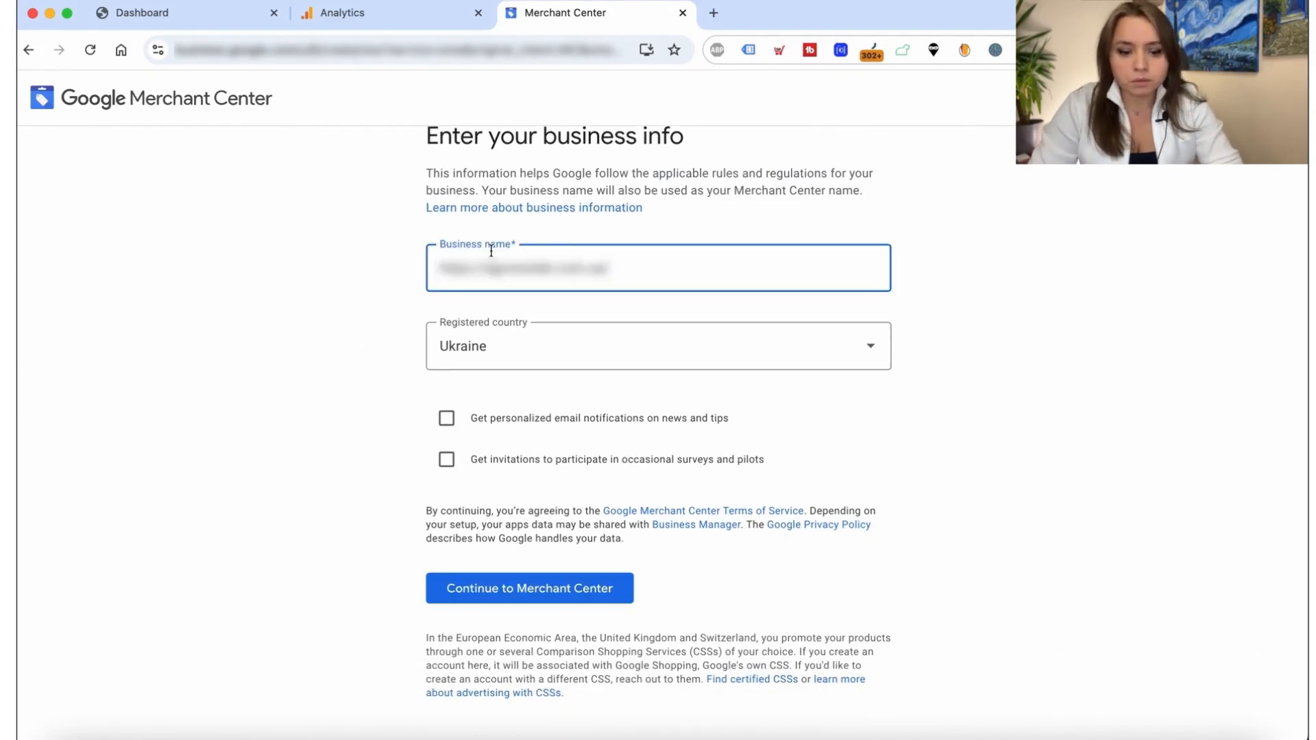
{"action": "left_click_drag", "start_coordinate": [486, 268], "coordinate": [392, 266]}
{"action": "key", "text": "BackSpace"}
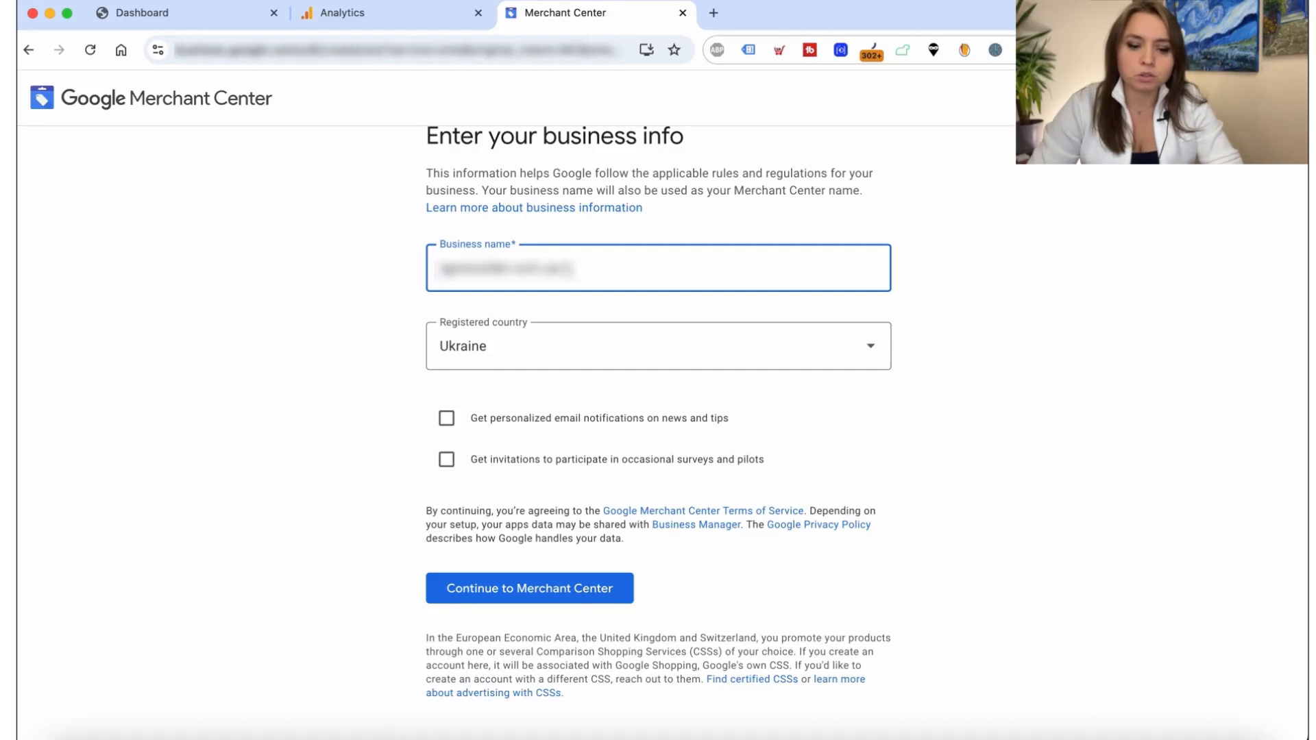
{"action": "key", "text": "BackSpace"}
{"action": "key", "text": "BackSpace"}
{"action": "key", "text": "BackSpace"}
{"action": "left_click", "coordinate": [332, 364]}
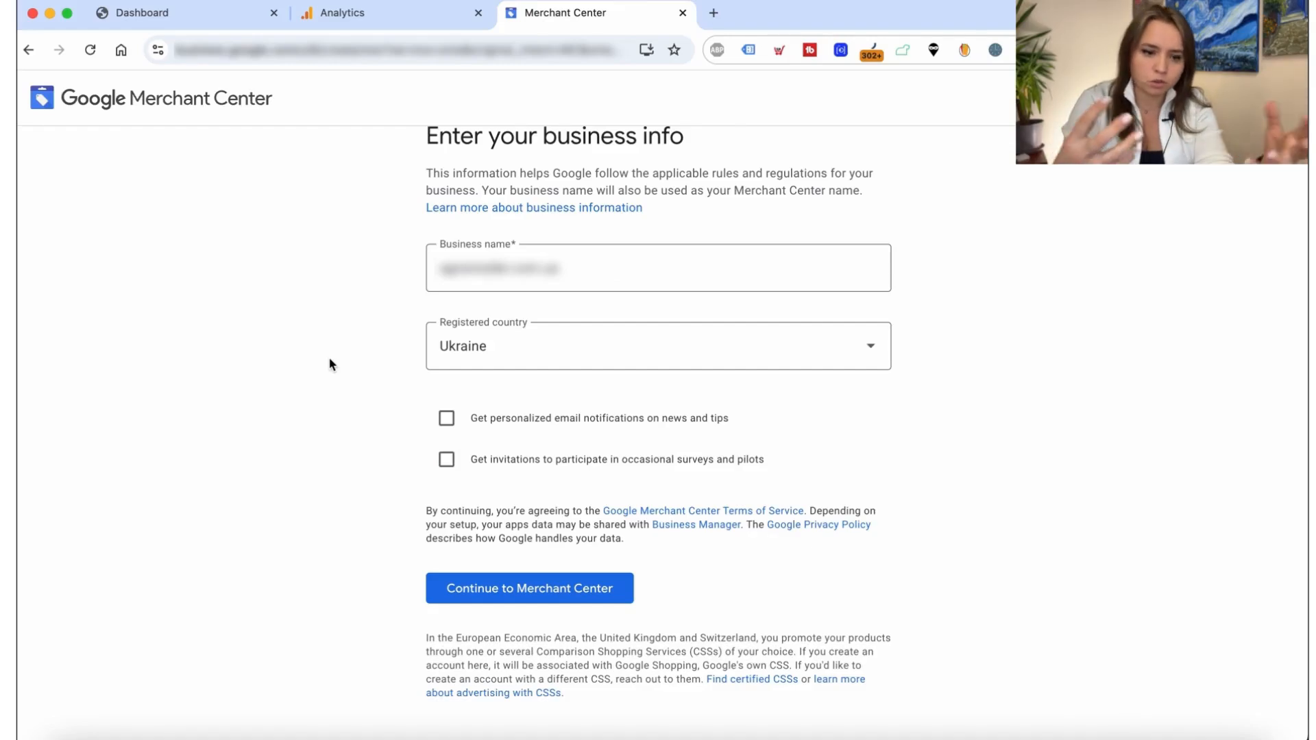
Step: Review the business name and the list of available registered countries without changing either
{"action": "left_click", "coordinate": [483, 257]}
{"action": "left_click_drag", "start_coordinate": [599, 270], "coordinate": [426, 275]}
{"action": "left_click", "coordinate": [363, 299]}
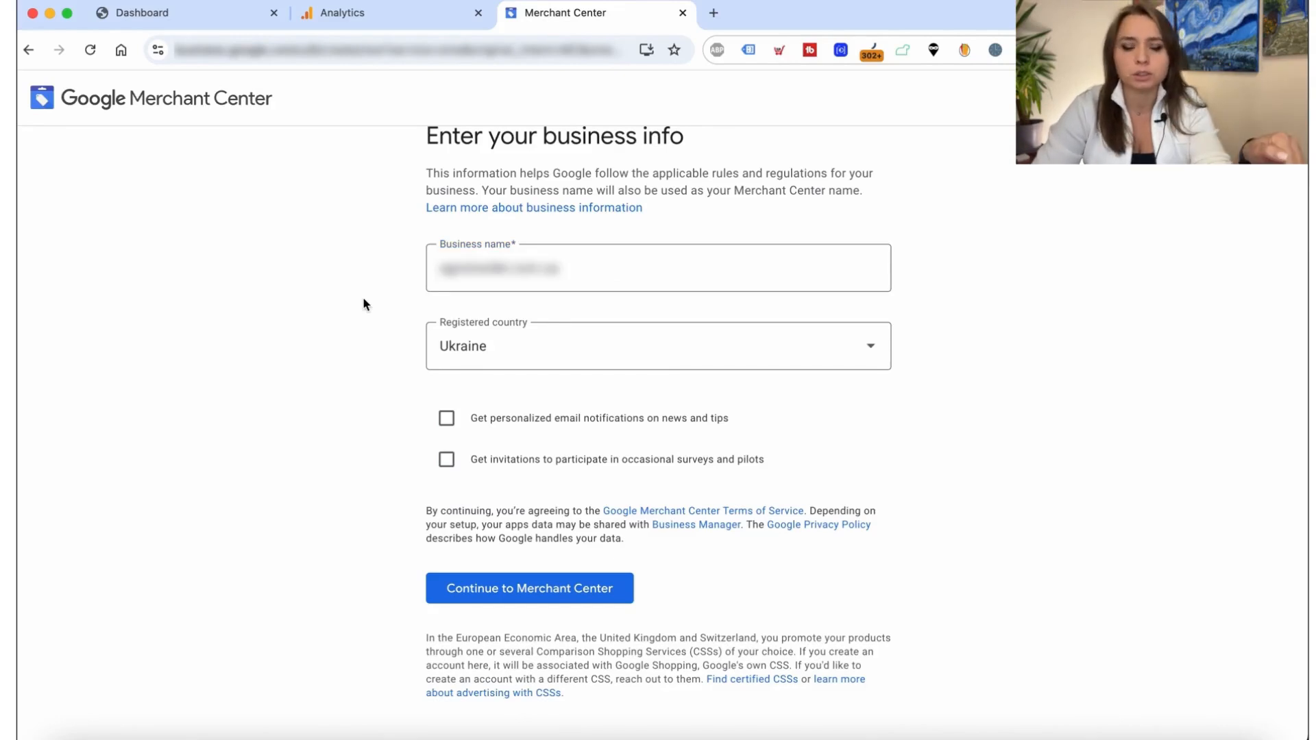
{"action": "left_click", "coordinate": [486, 351]}
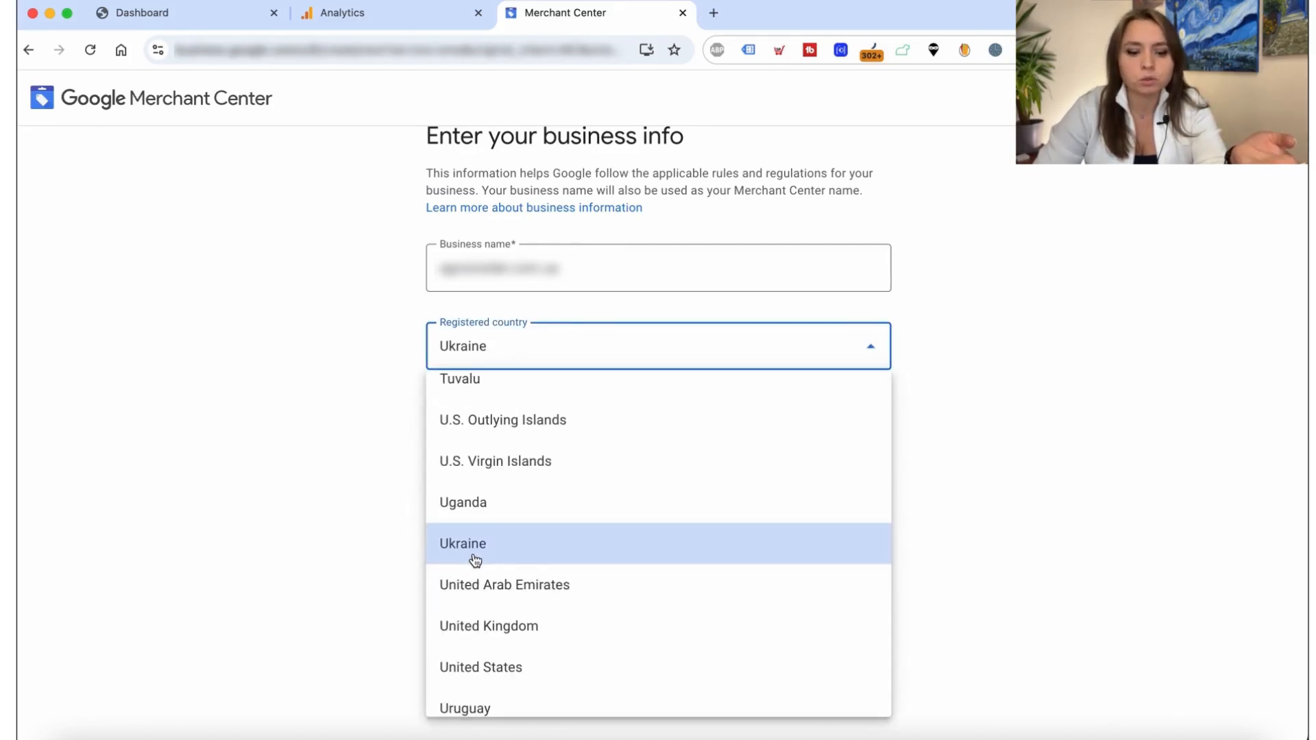
{"action": "scroll", "coordinate": [474, 542], "scroll_direction": "up", "scroll_amount": 20}
{"action": "left_click", "coordinate": [260, 482]}
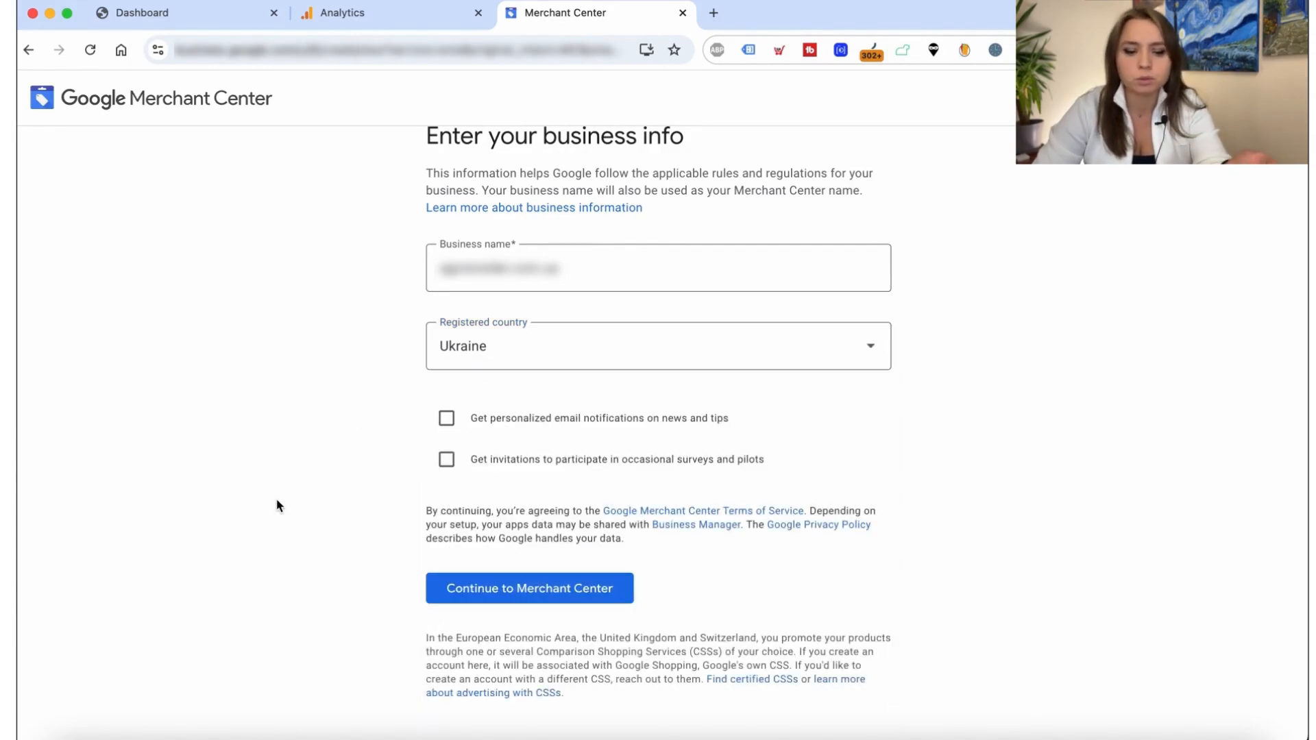
Step: Opt in to news-and-tips emails and survey invitations, and finish the account registration through to the Merchant Center overview
{"action": "left_click", "coordinate": [442, 417]}
{"action": "left_click", "coordinate": [446, 460]}
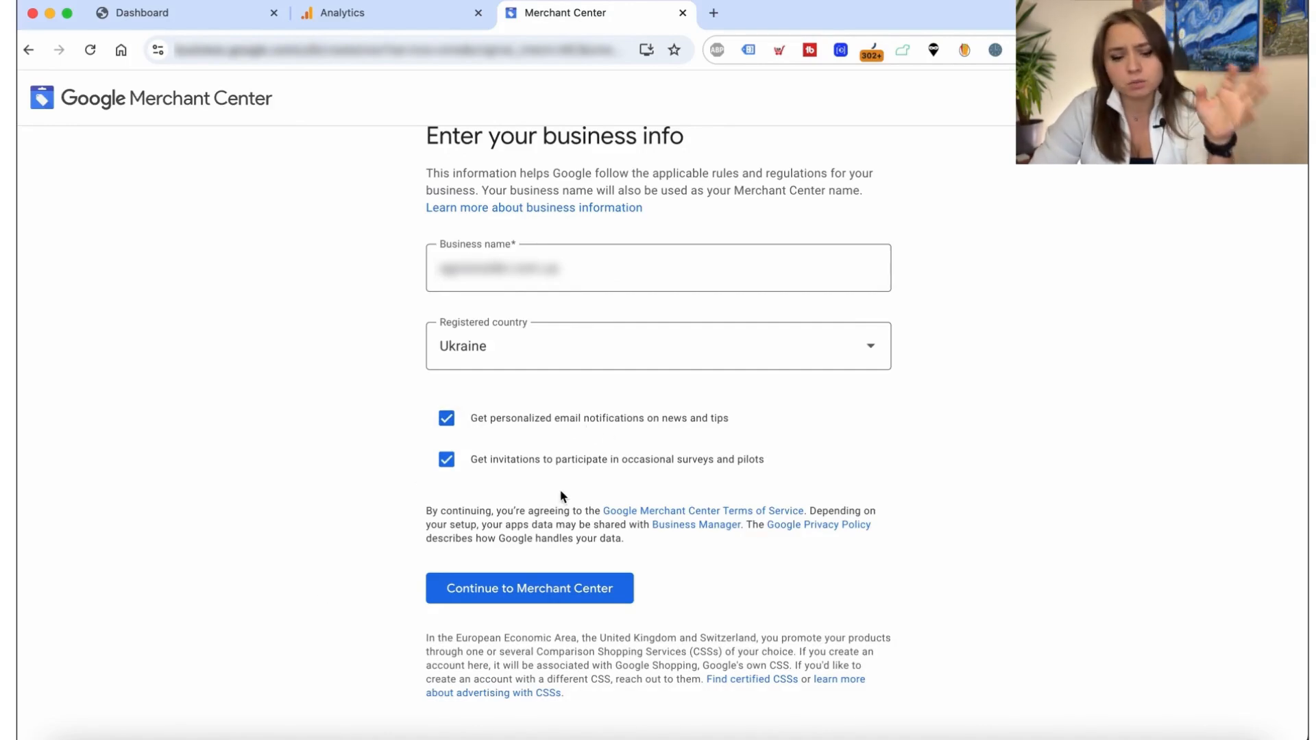
{"action": "left_click", "coordinate": [530, 588]}
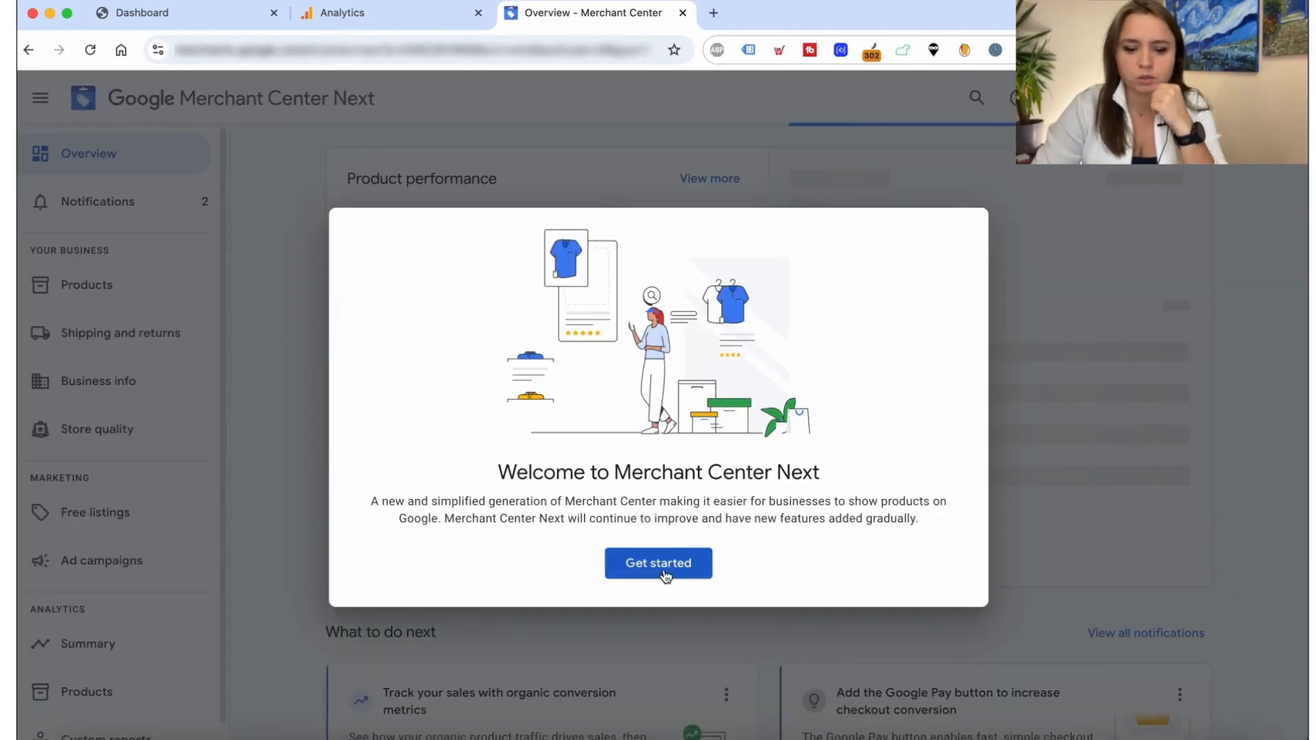
{"action": "left_click", "coordinate": [664, 571]}
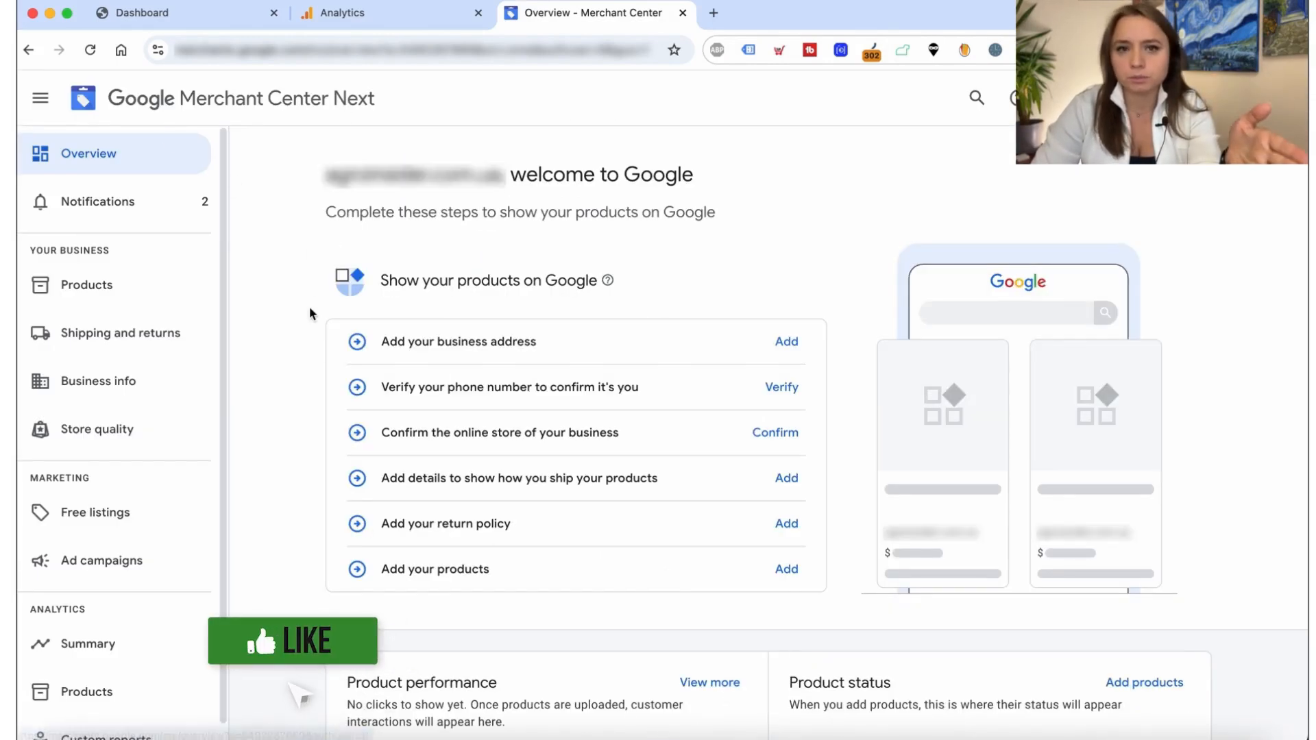
Step: Review the setup checklist for showing products on Google, including the business address and return policy tasks
{"action": "scroll", "coordinate": [306, 470], "scroll_direction": "down", "scroll_amount": 1}
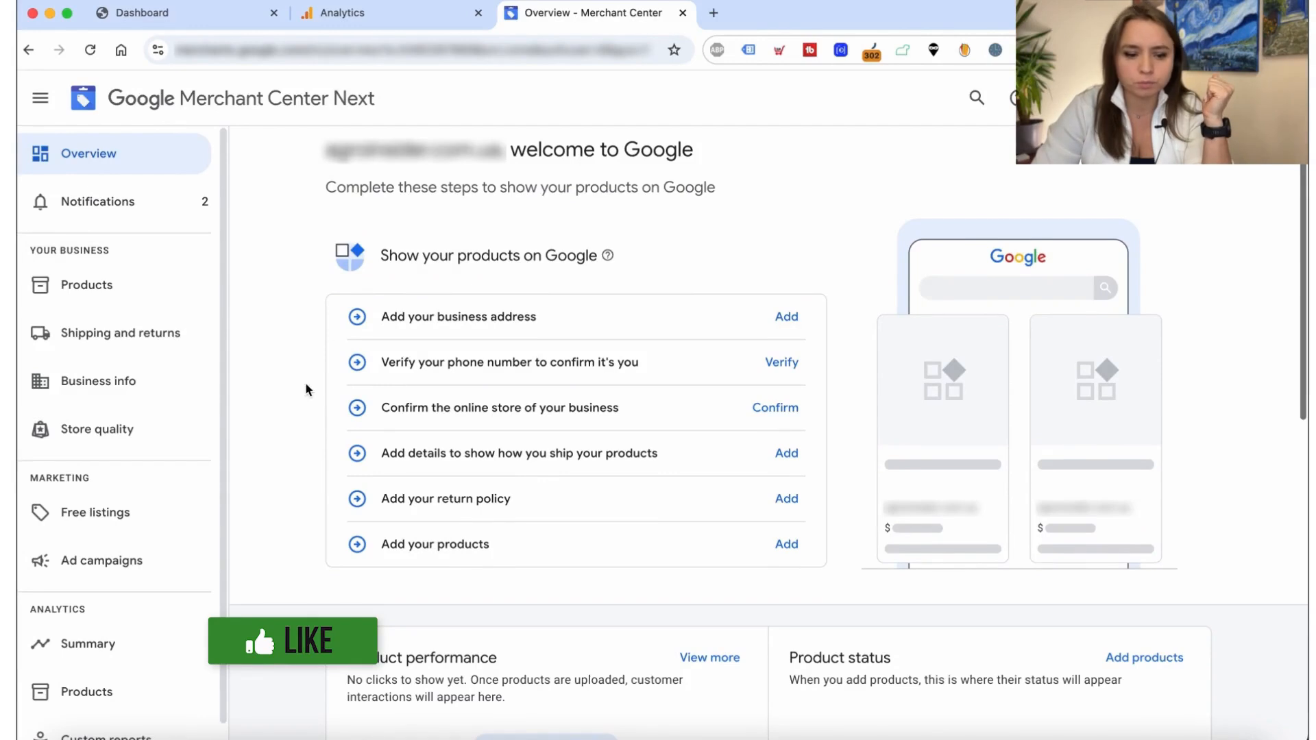
{"action": "left_click_drag", "start_coordinate": [312, 286], "coordinate": [690, 564]}
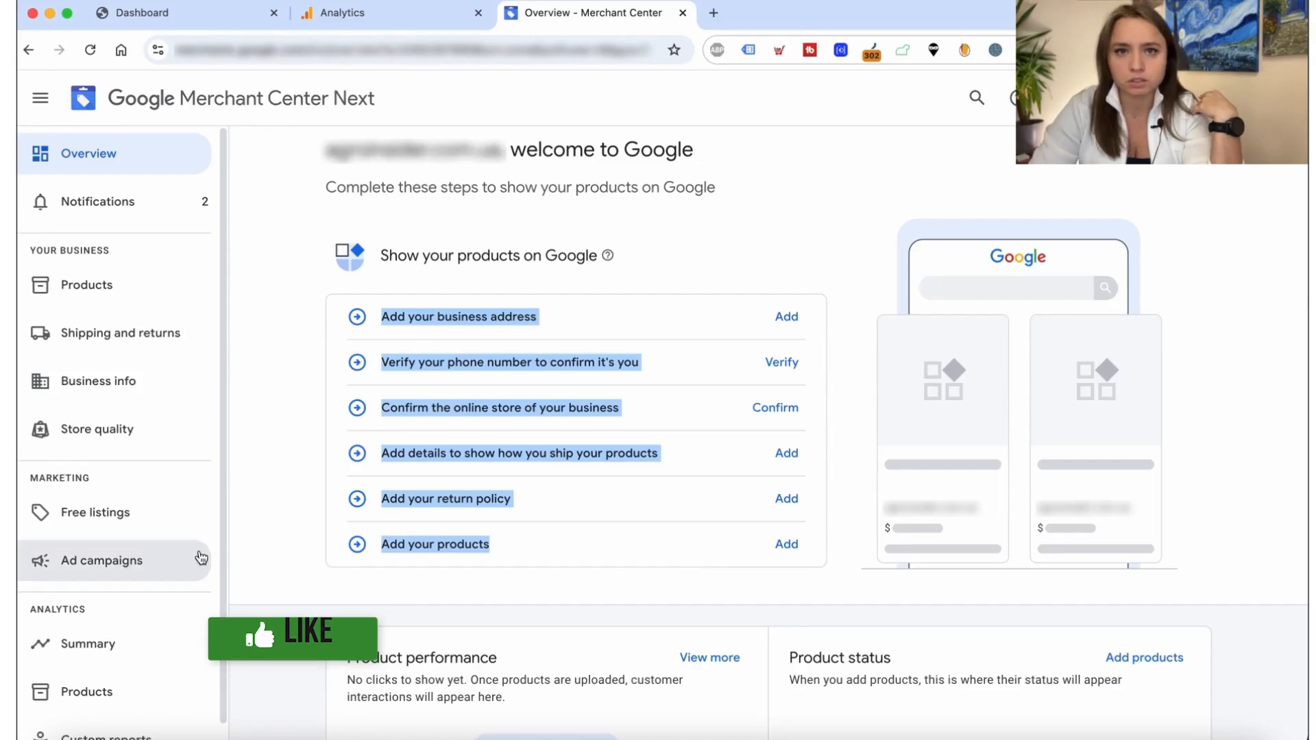
{"action": "left_click", "coordinate": [560, 279]}
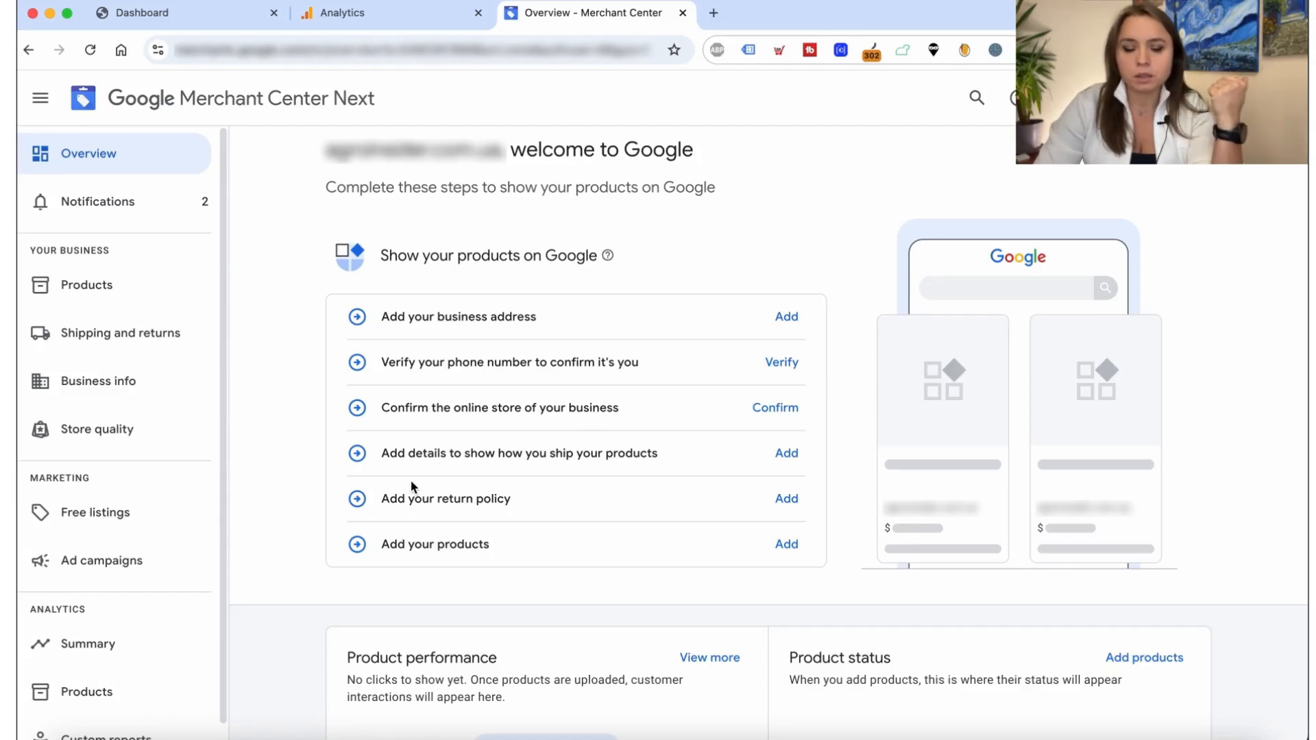
{"action": "left_click_drag", "start_coordinate": [386, 495], "coordinate": [511, 499]}
{"action": "left_click", "coordinate": [491, 514]}
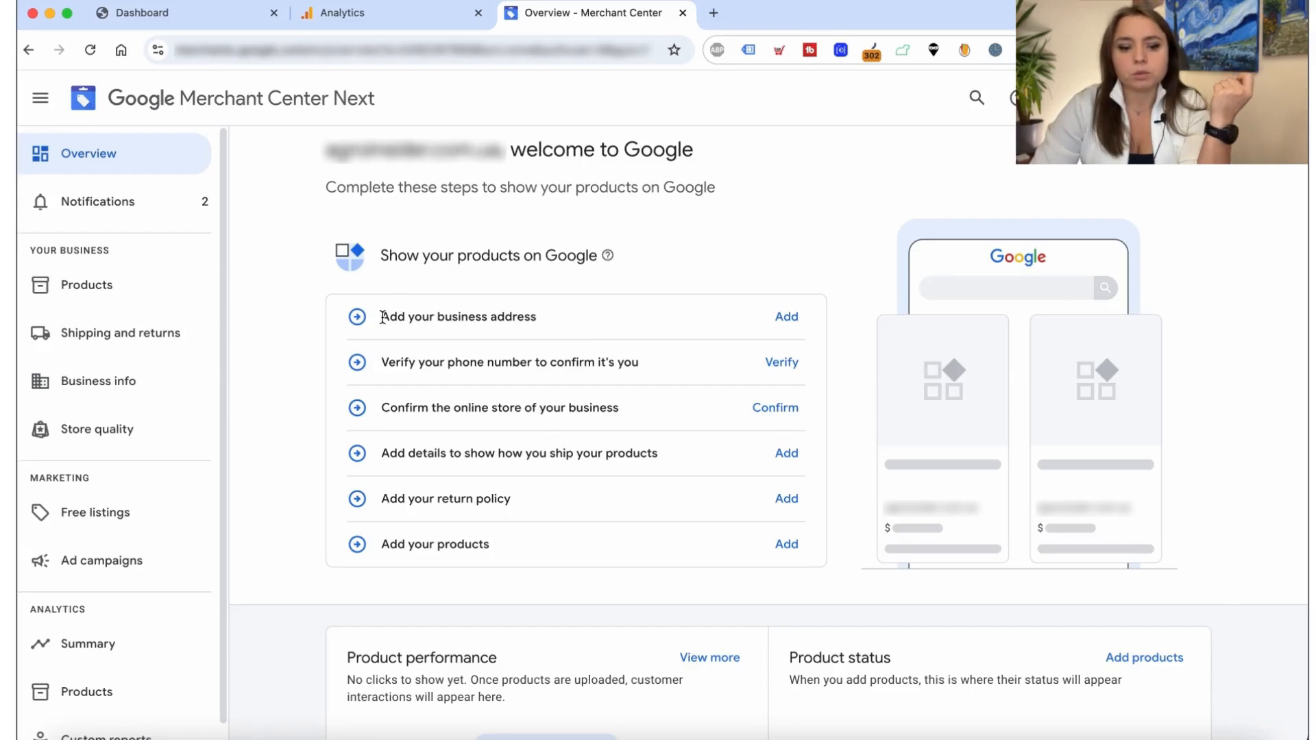
{"action": "left_click_drag", "start_coordinate": [383, 318], "coordinate": [592, 322]}
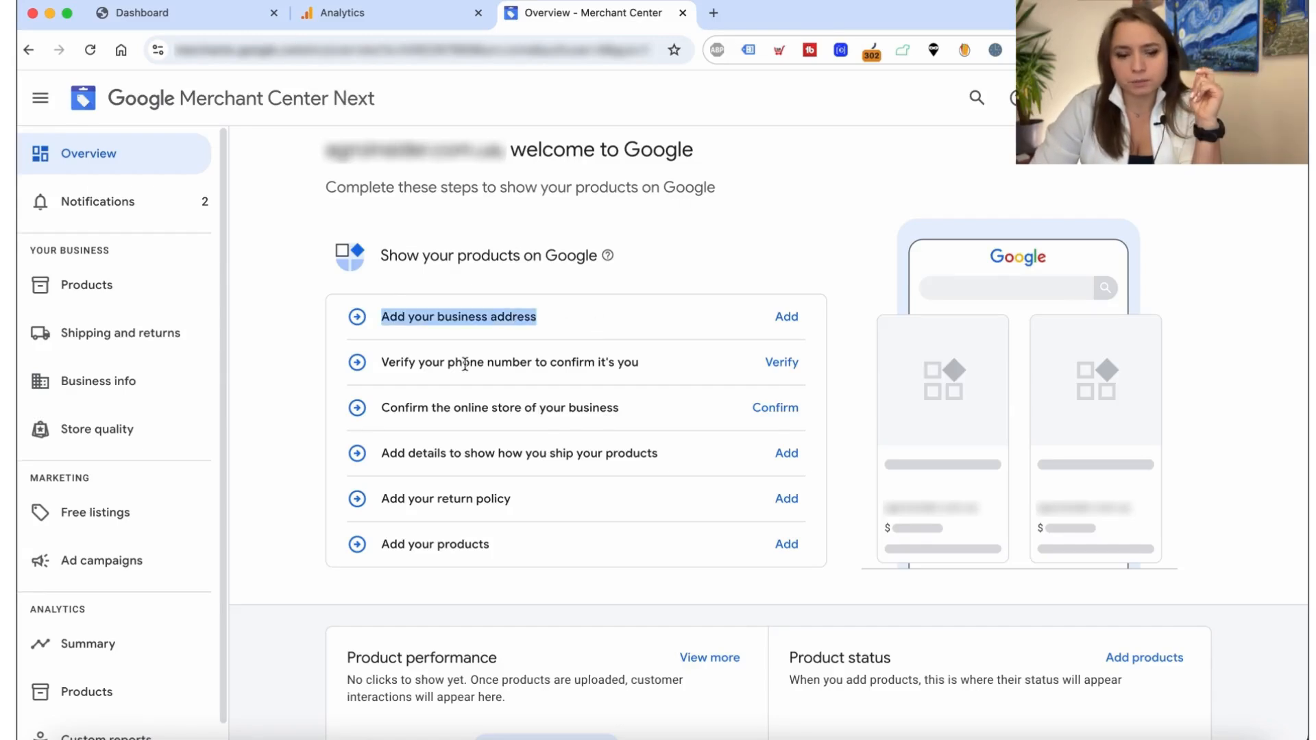
{"action": "left_click", "coordinate": [482, 317]}
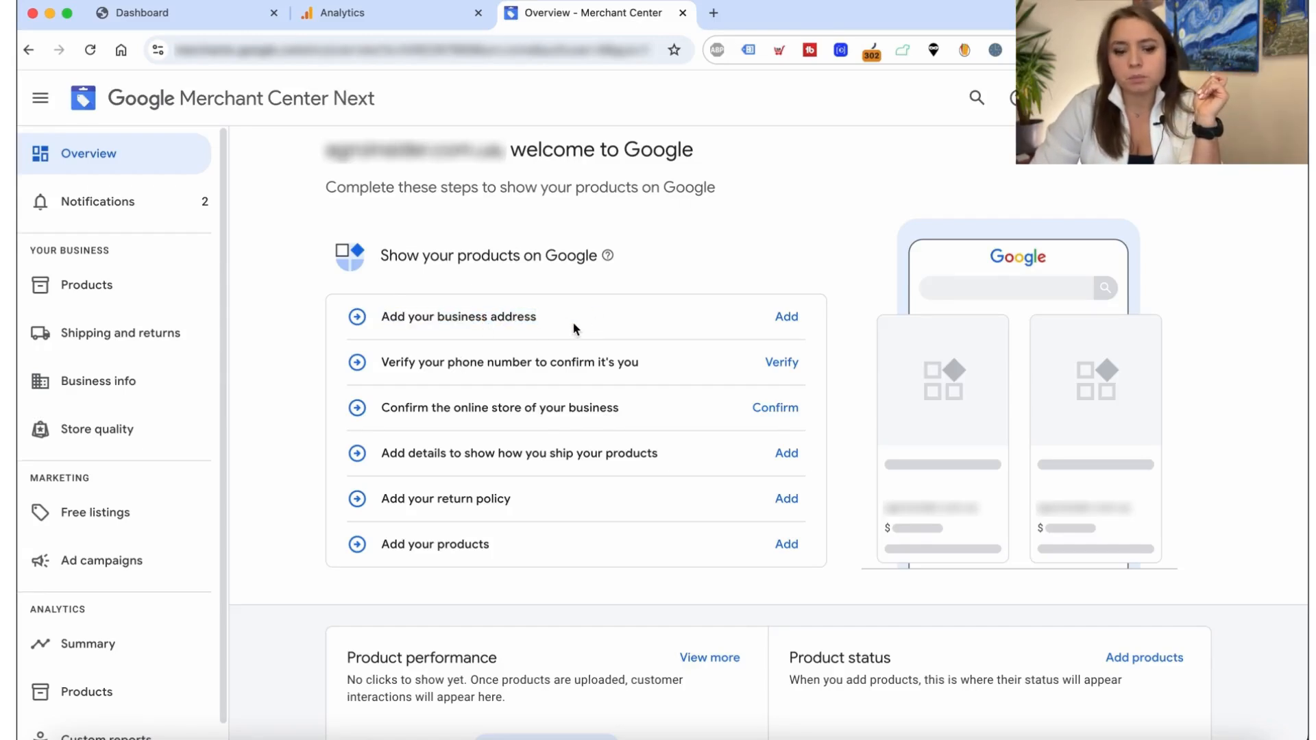
Step: Examine the required fields of the business address form and leave it without saving an address
{"action": "left_click", "coordinate": [788, 317]}
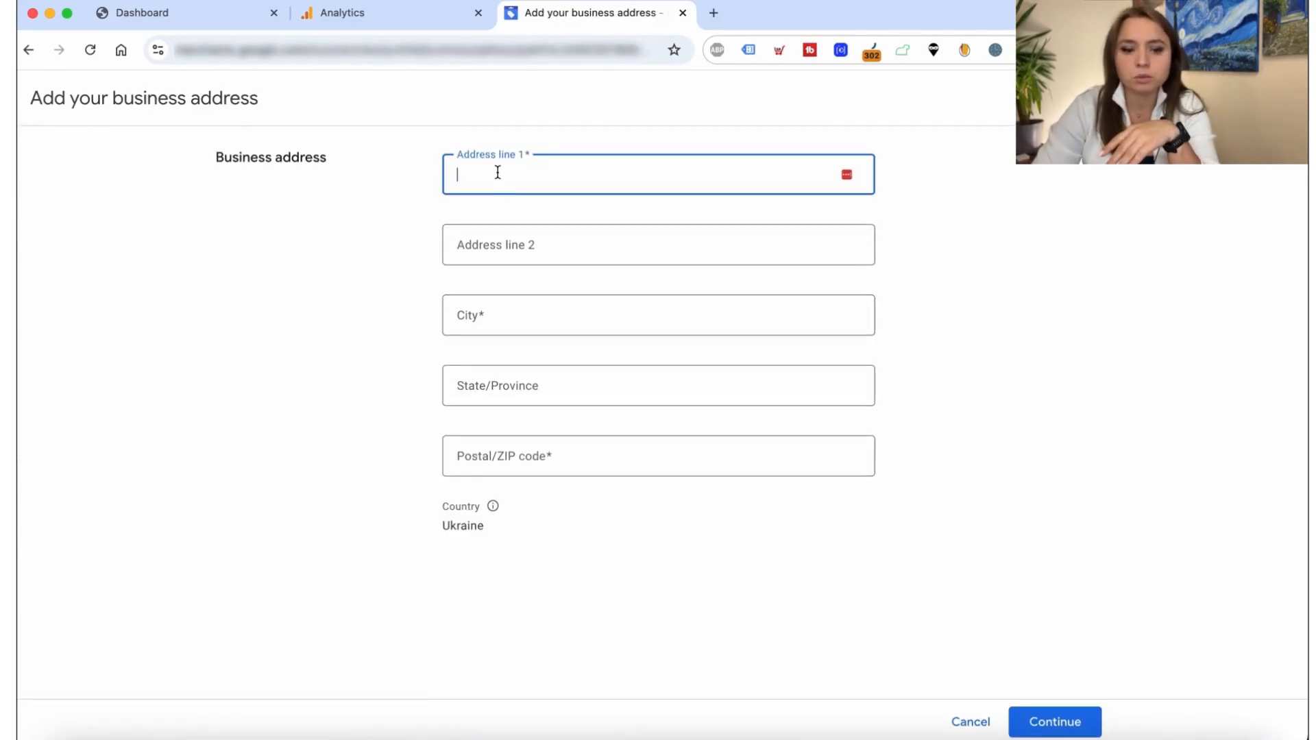
{"action": "left_click", "coordinate": [525, 455]}
{"action": "left_click", "coordinate": [381, 476]}
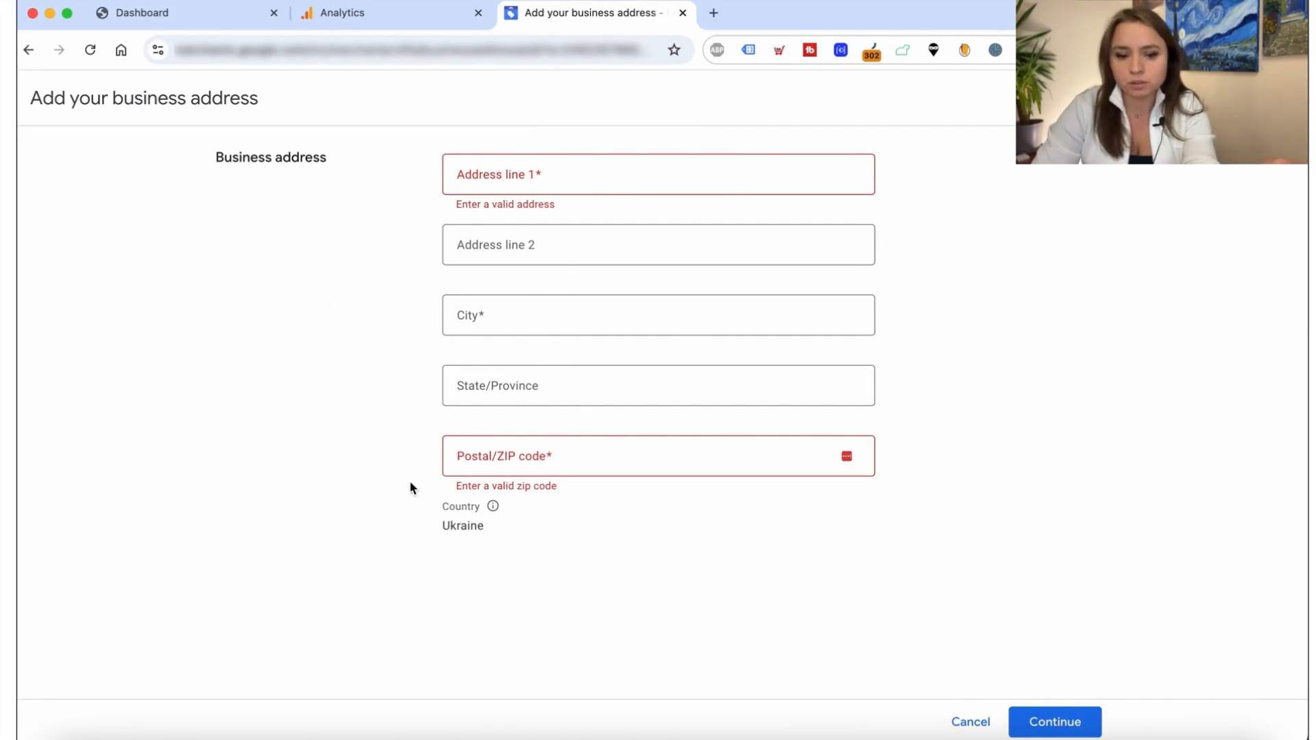
{"action": "left_click", "coordinate": [965, 722]}
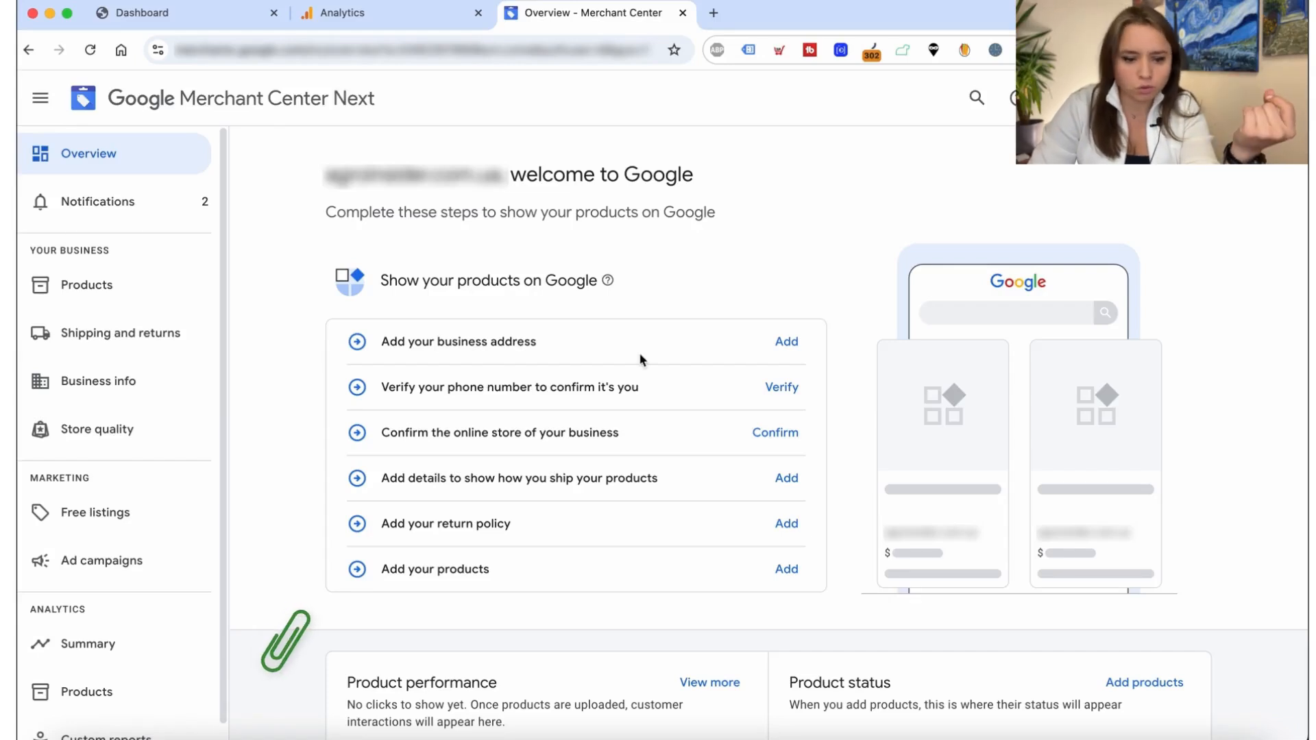
Step: Examine the phone number verification form and its country code choices, and leave it without entering a number
{"action": "left_click_drag", "start_coordinate": [382, 341], "coordinate": [434, 341]}
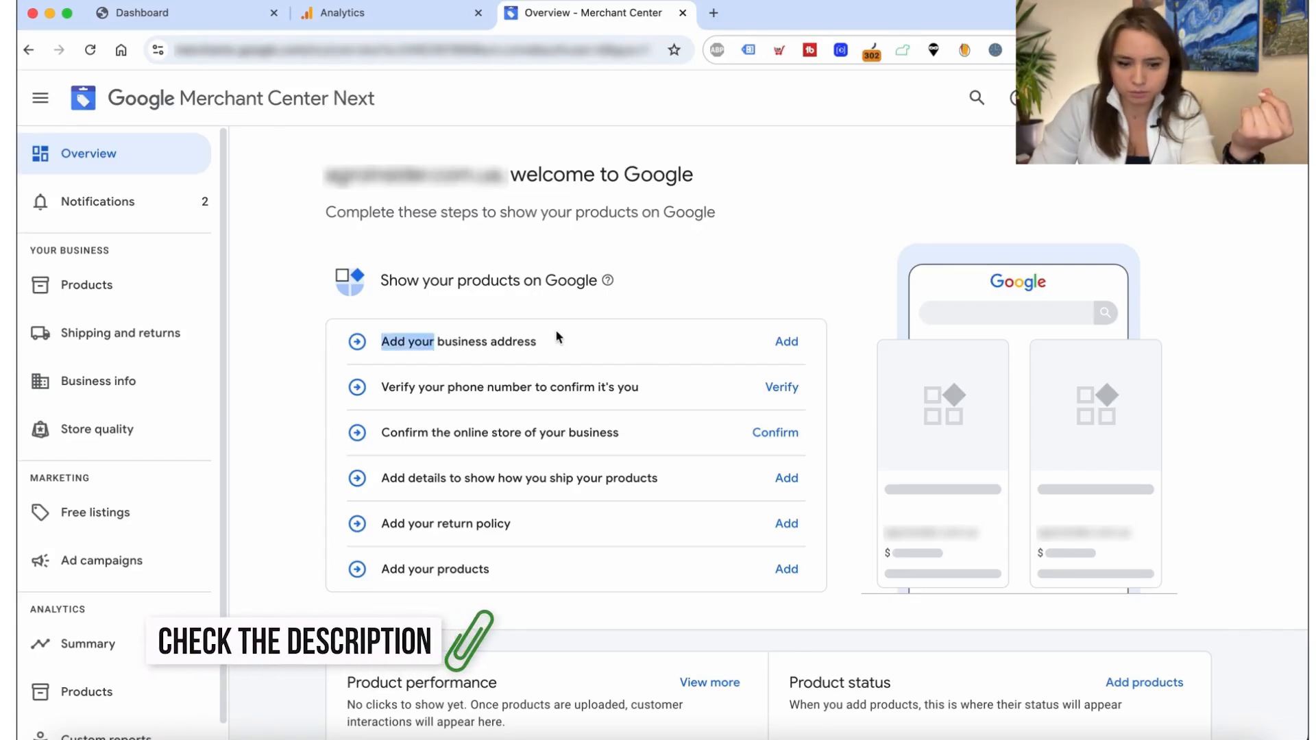
{"action": "left_click", "coordinate": [771, 388]}
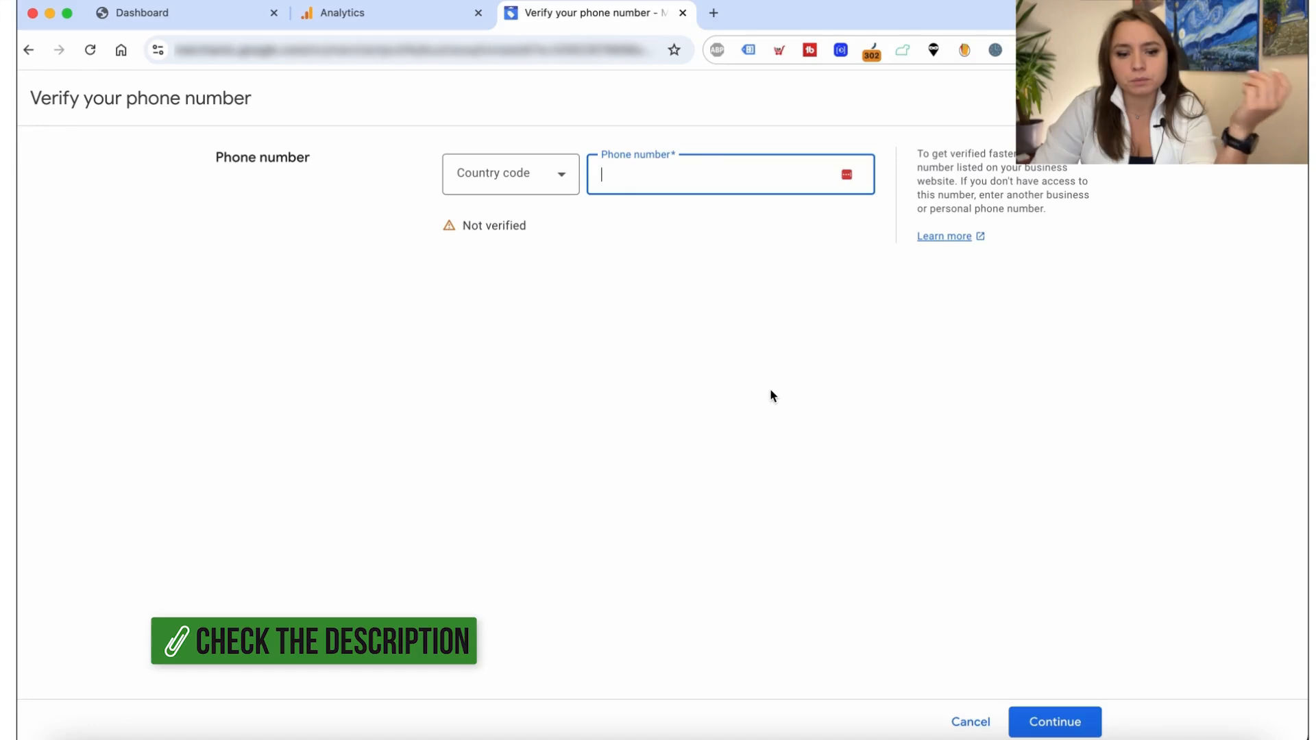
{"action": "left_click", "coordinate": [532, 176]}
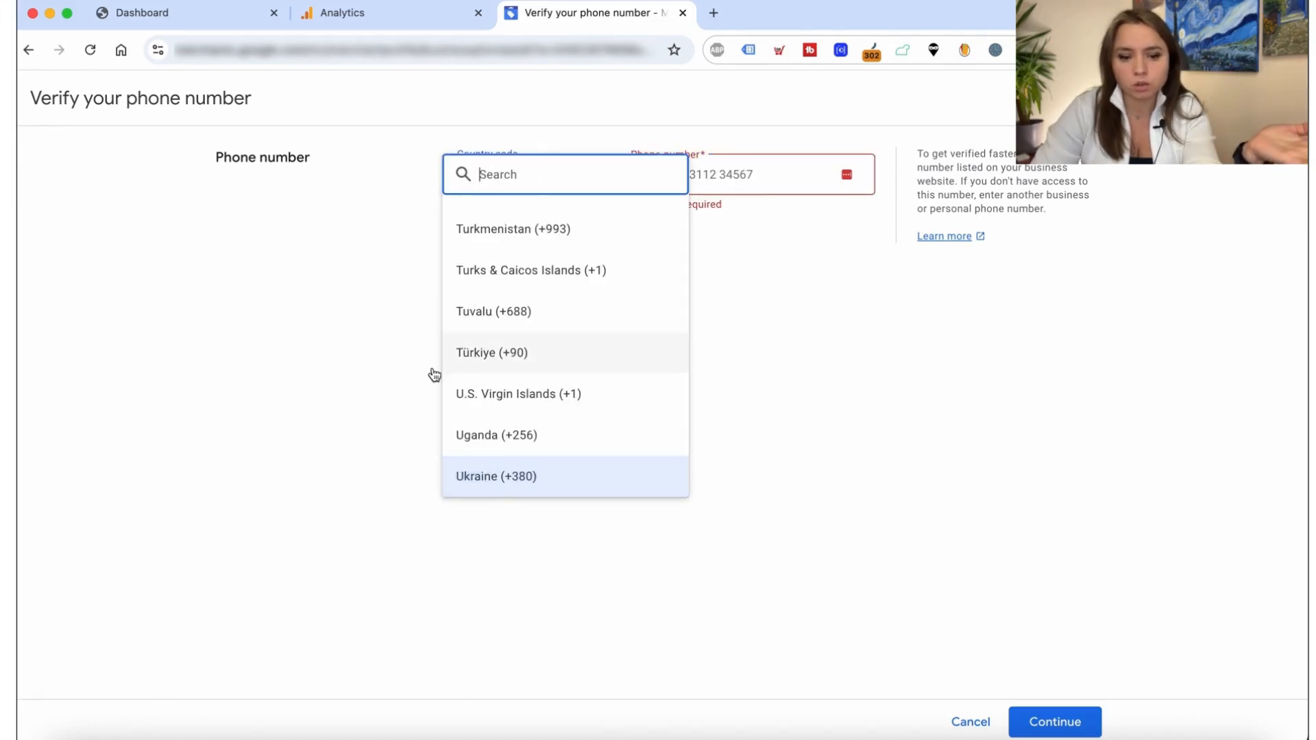
{"action": "left_click", "coordinate": [354, 408]}
{"action": "left_click", "coordinate": [650, 176]}
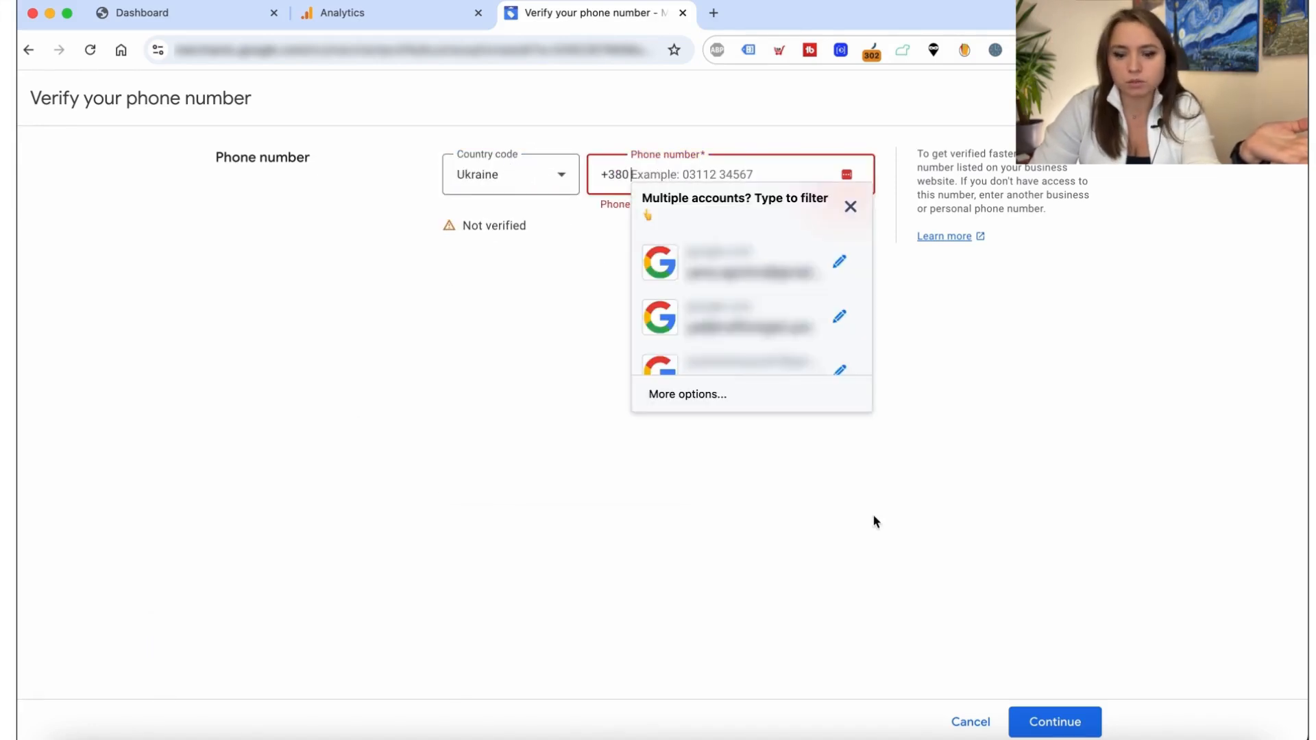
{"action": "left_click", "coordinate": [604, 591]}
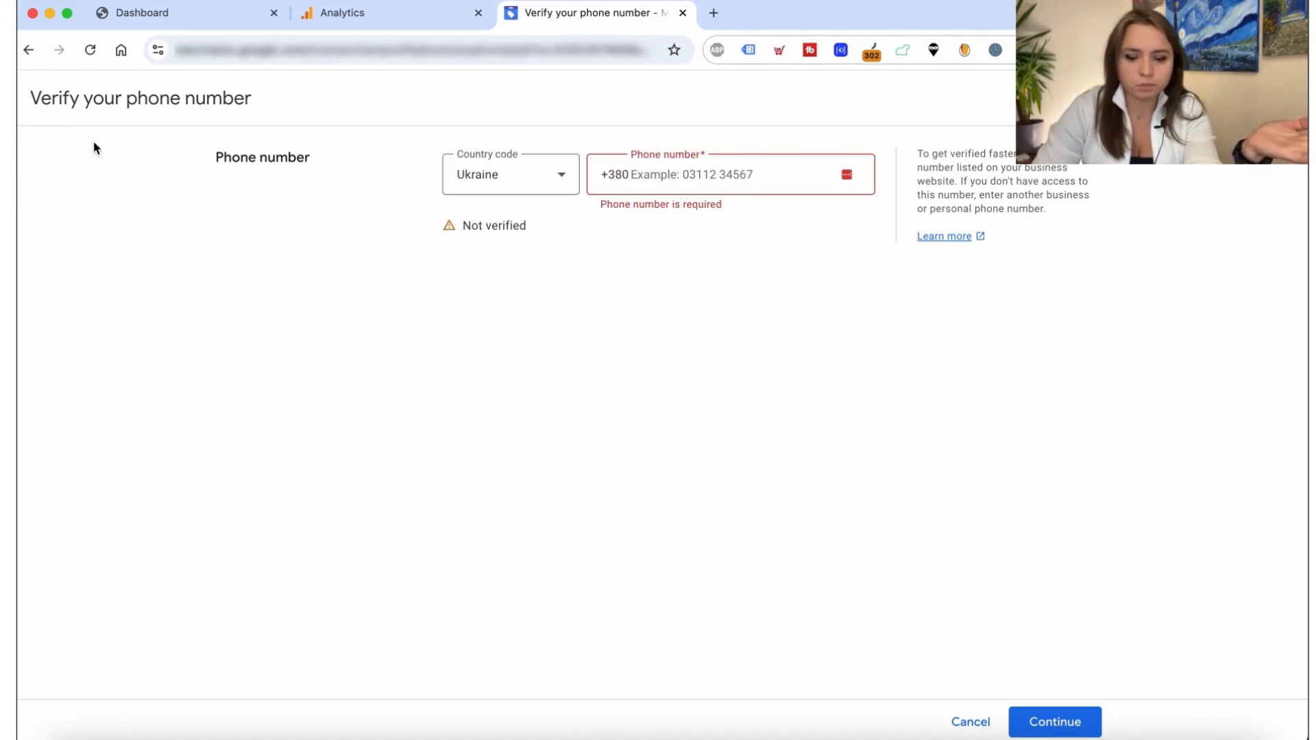
{"action": "left_click", "coordinate": [968, 722]}
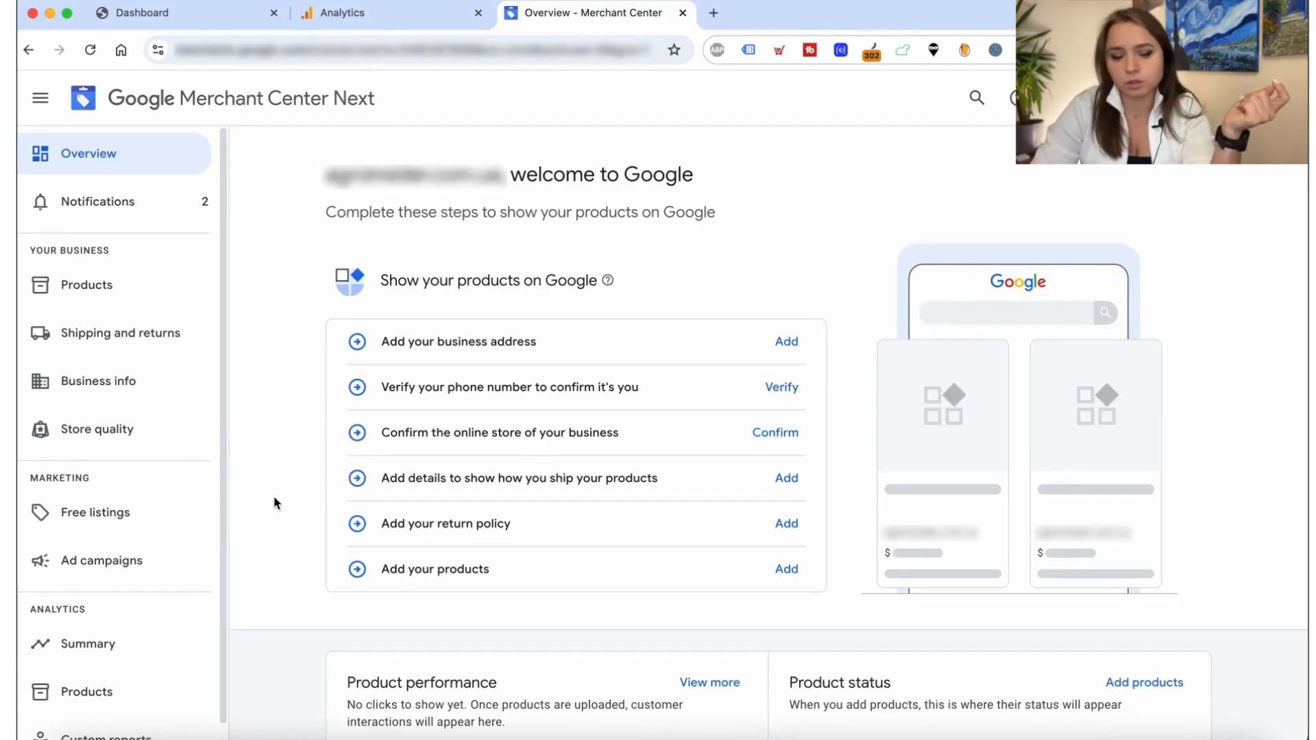
Step: Review the setup checklist's task for confirming the online store of the business
{"action": "scroll", "coordinate": [316, 528], "scroll_direction": "down", "scroll_amount": 2}
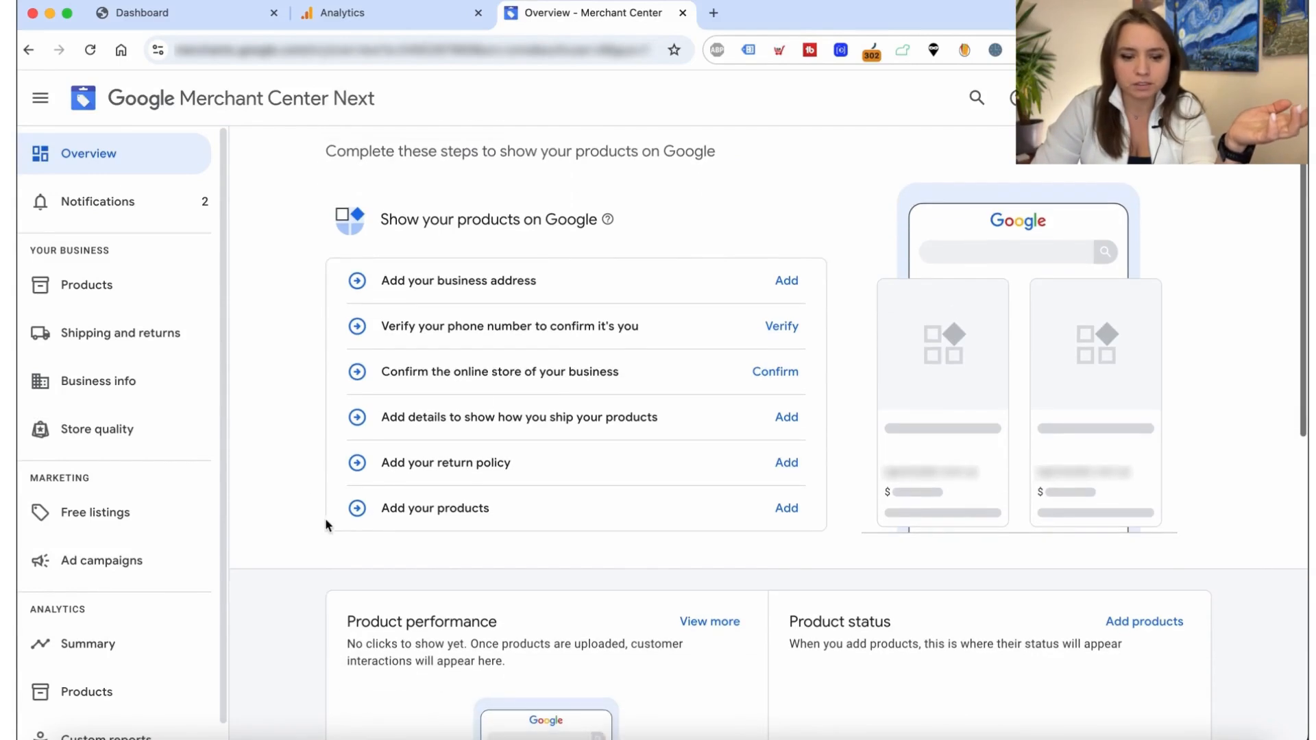
{"action": "left_click_drag", "start_coordinate": [392, 373], "coordinate": [611, 374]}
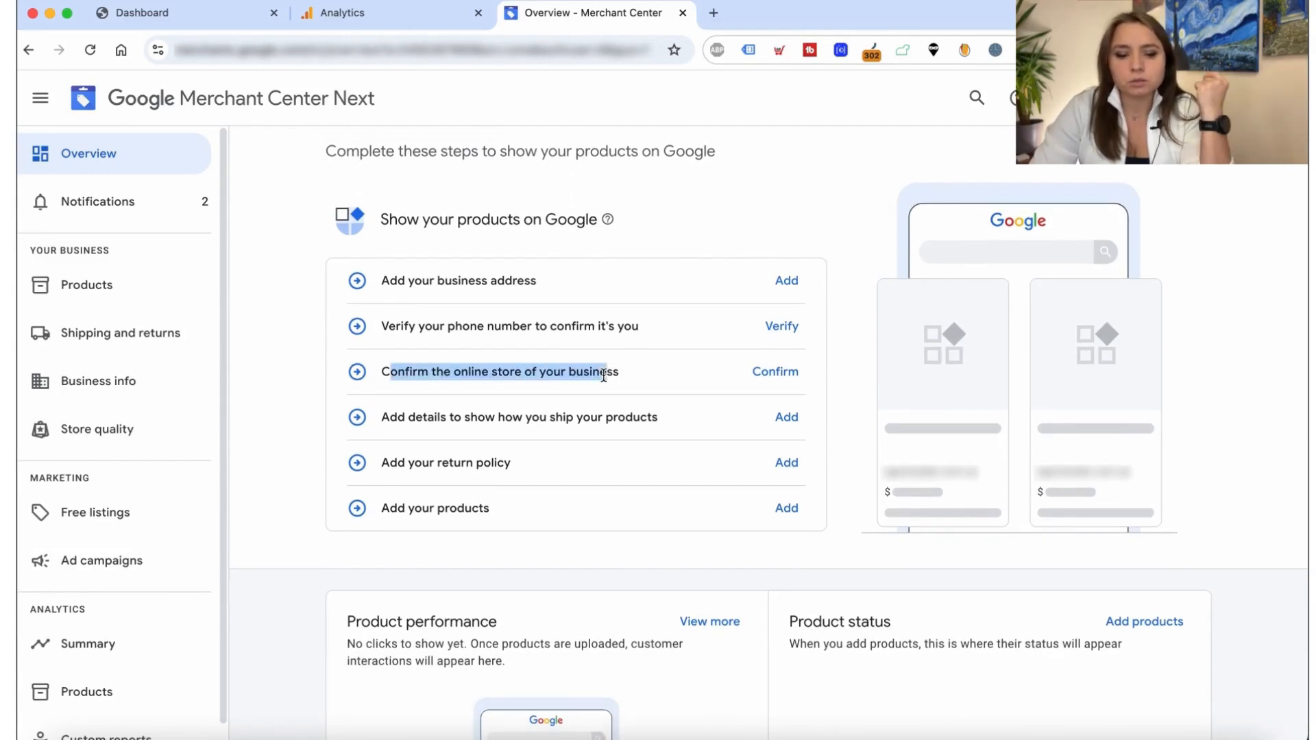
{"action": "left_click", "coordinate": [567, 379]}
{"action": "left_click_drag", "start_coordinate": [454, 375], "coordinate": [608, 375]}
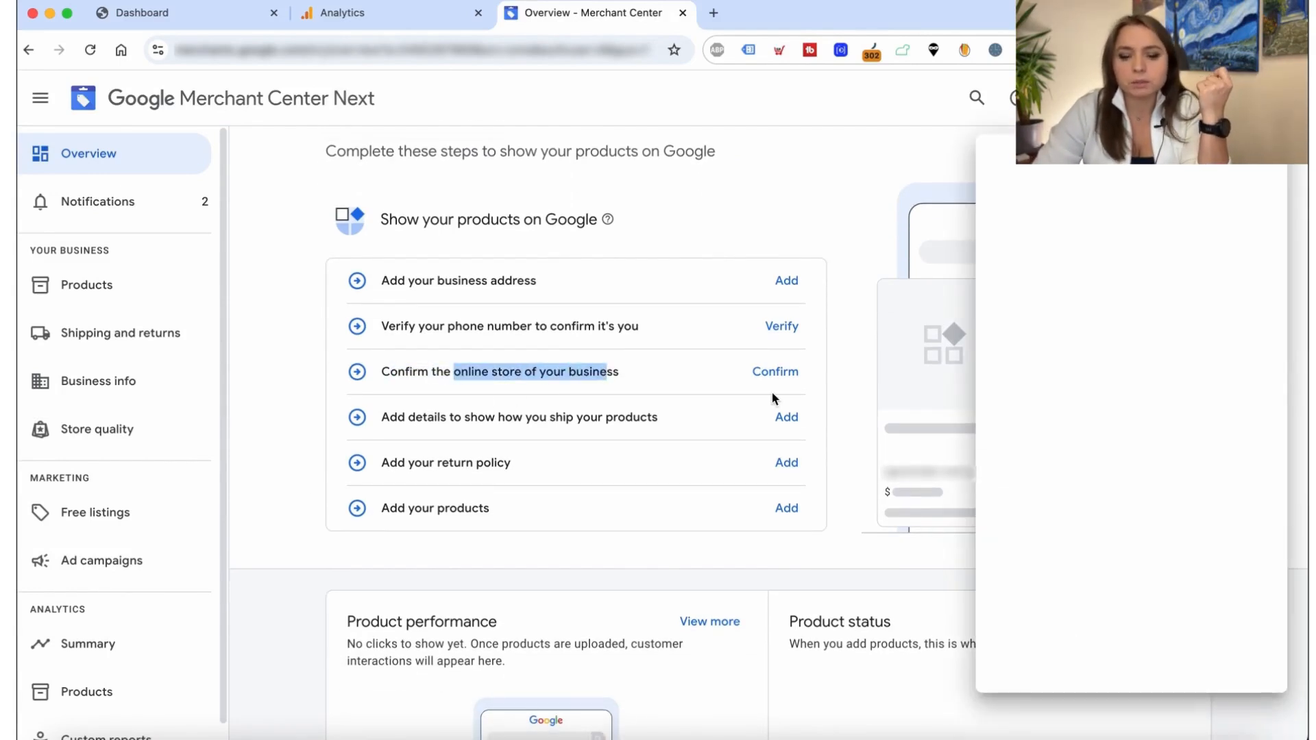
{"action": "left_click", "coordinate": [1258, 168]}
{"action": "left_click", "coordinate": [473, 391]}
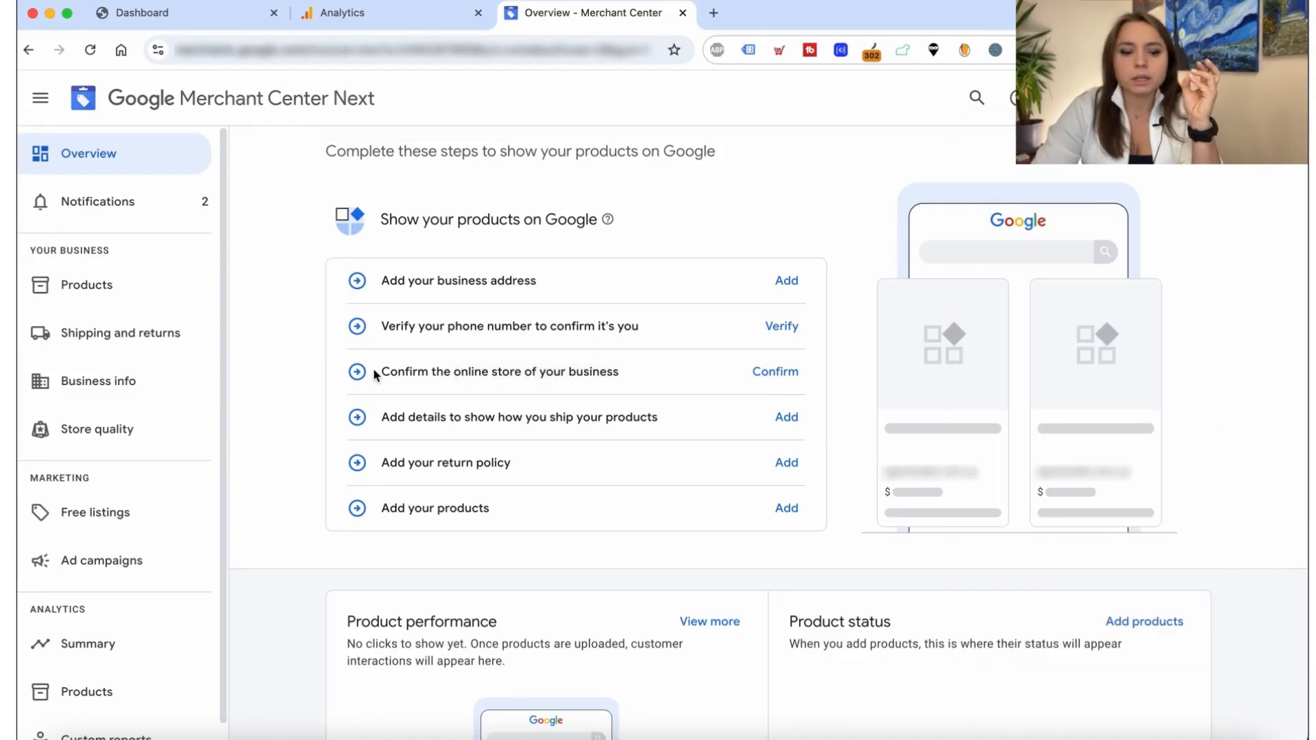
{"action": "left_click_drag", "start_coordinate": [383, 373], "coordinate": [632, 378]}
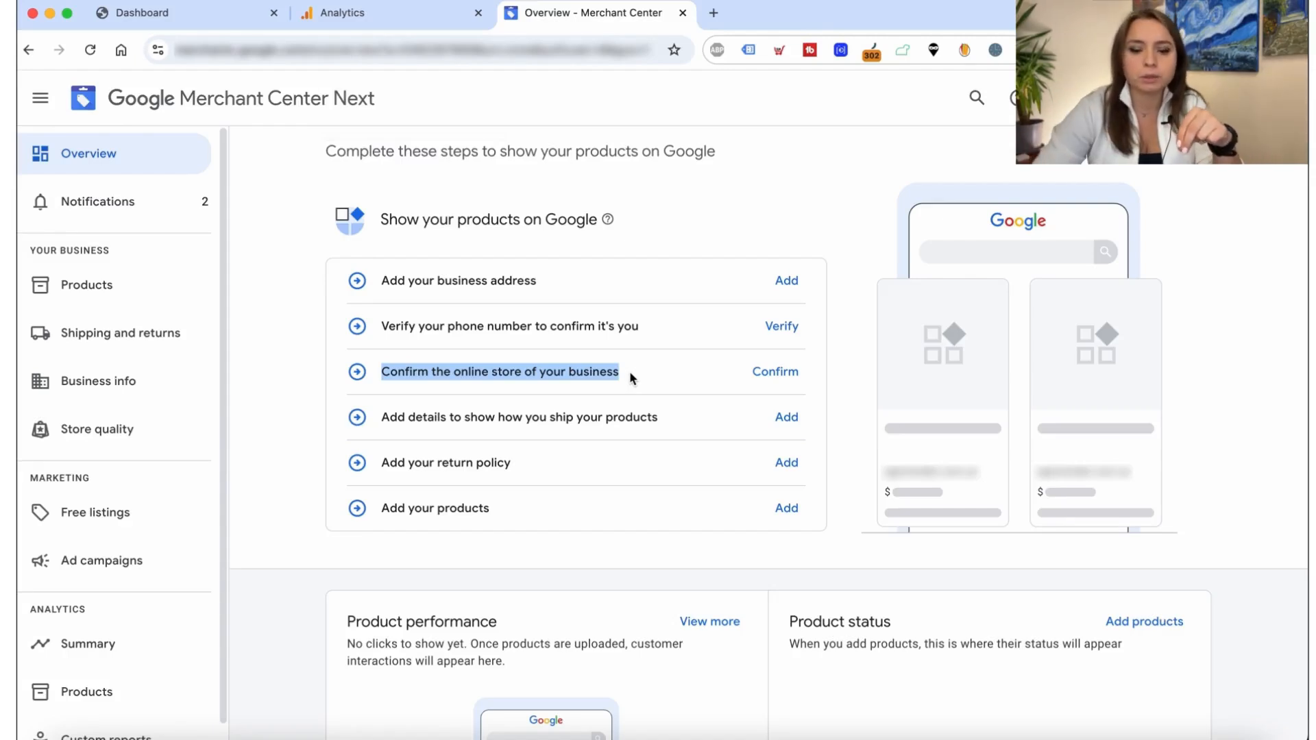
Step: Open the online store confirmation task and review the store URL field and the available verification methods
{"action": "left_click", "coordinate": [775, 372]}
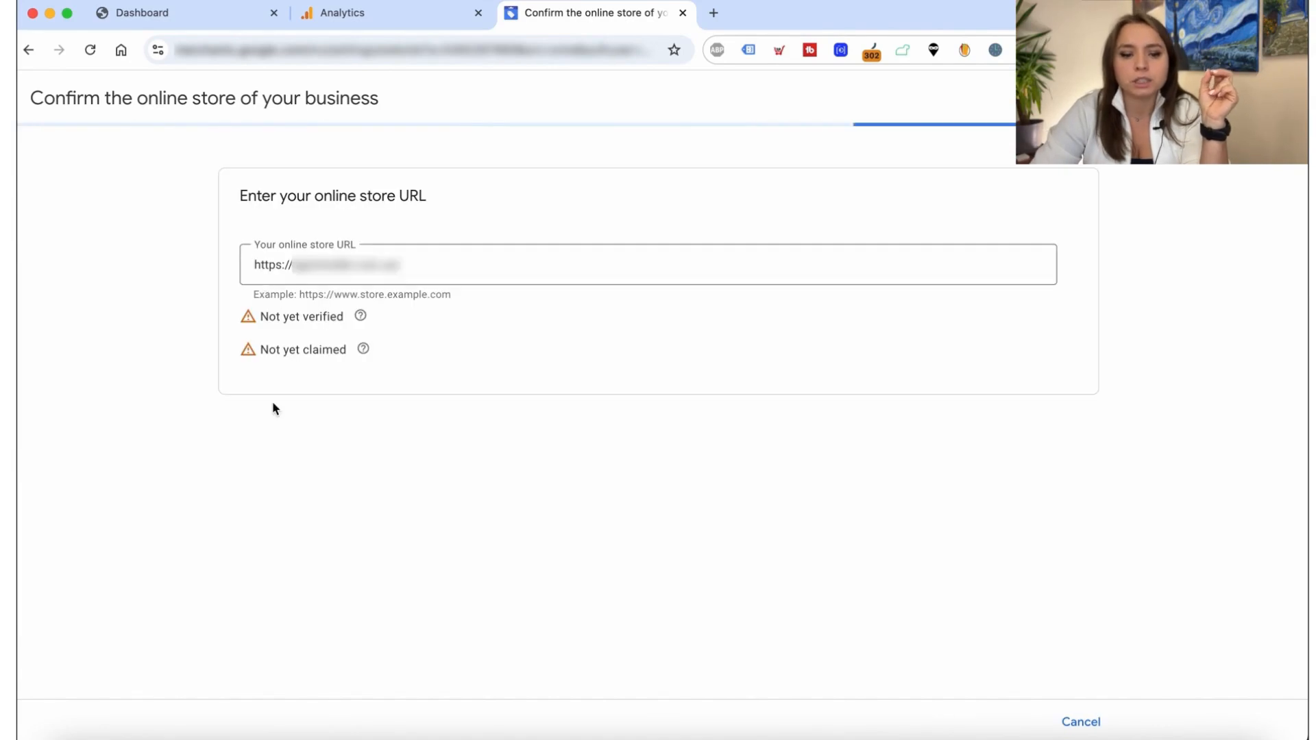
{"action": "left_click", "coordinate": [486, 264]}
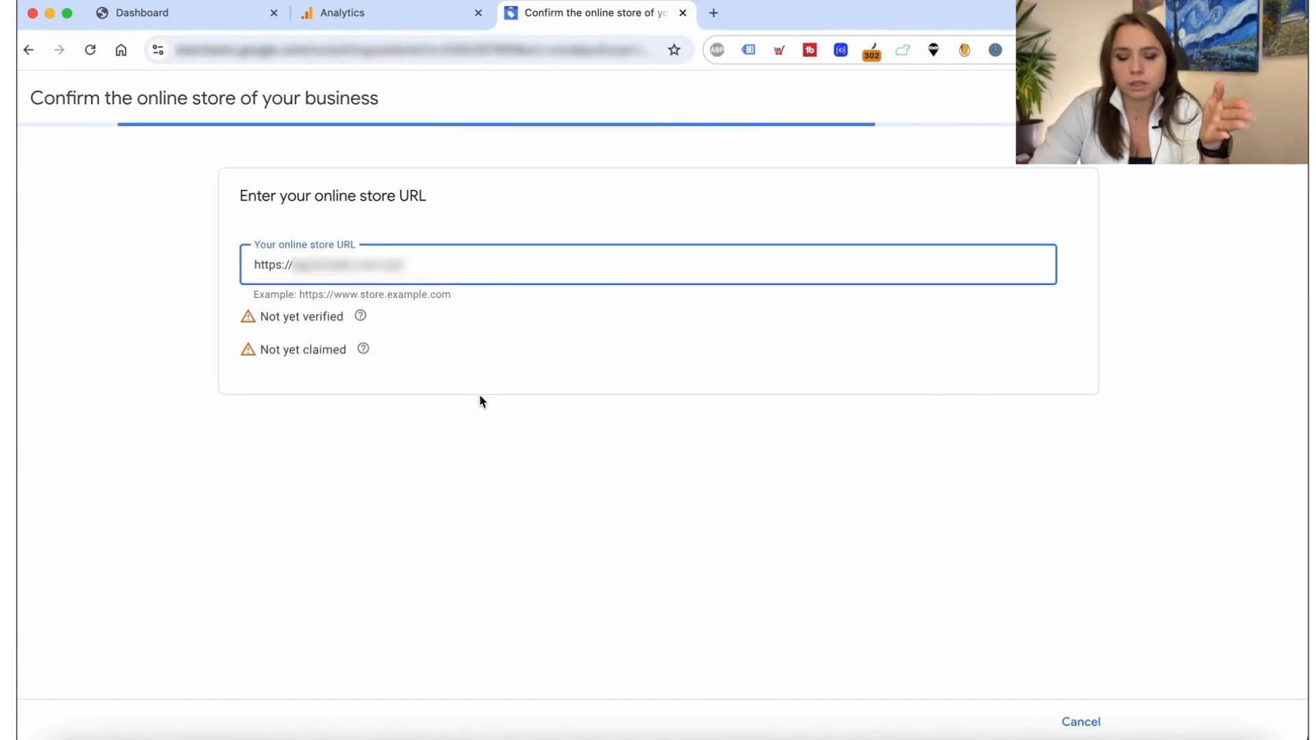
{"action": "scroll", "coordinate": [788, 494], "scroll_direction": "down", "scroll_amount": 3}
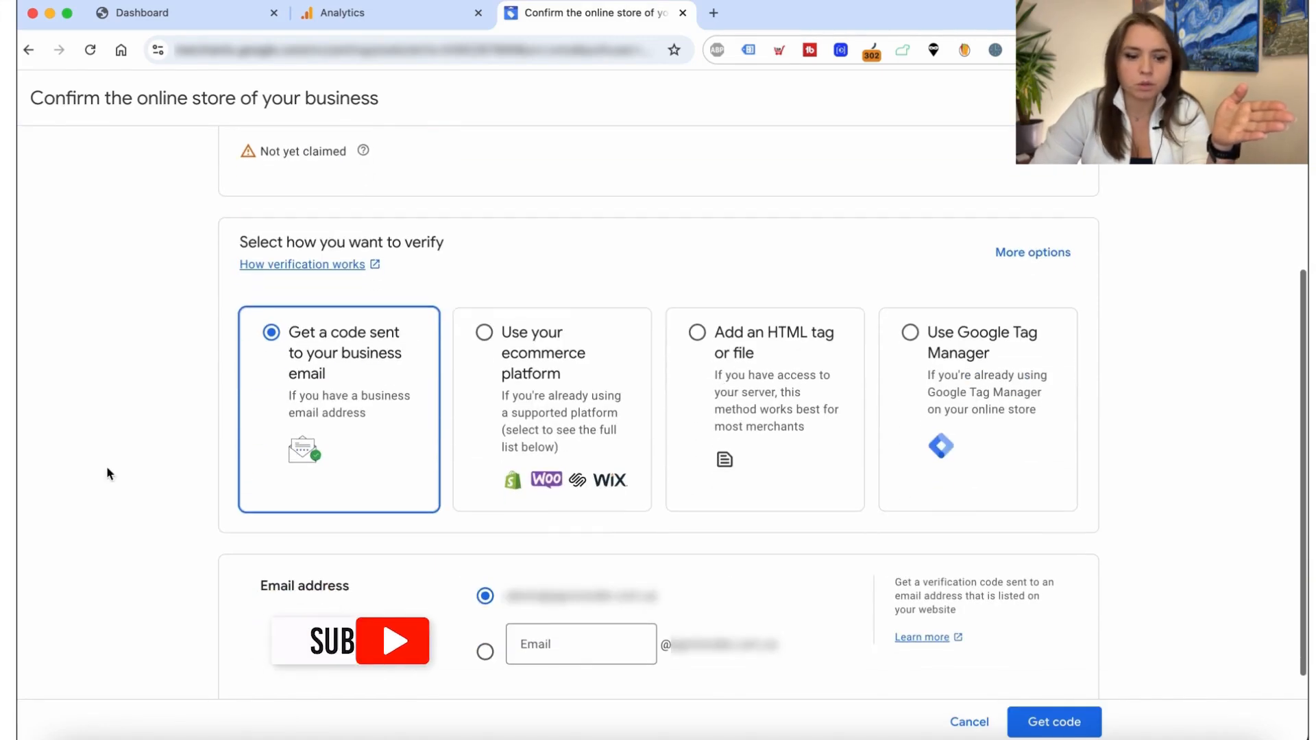
{"action": "scroll", "coordinate": [480, 480], "scroll_direction": "up", "scroll_amount": 1}
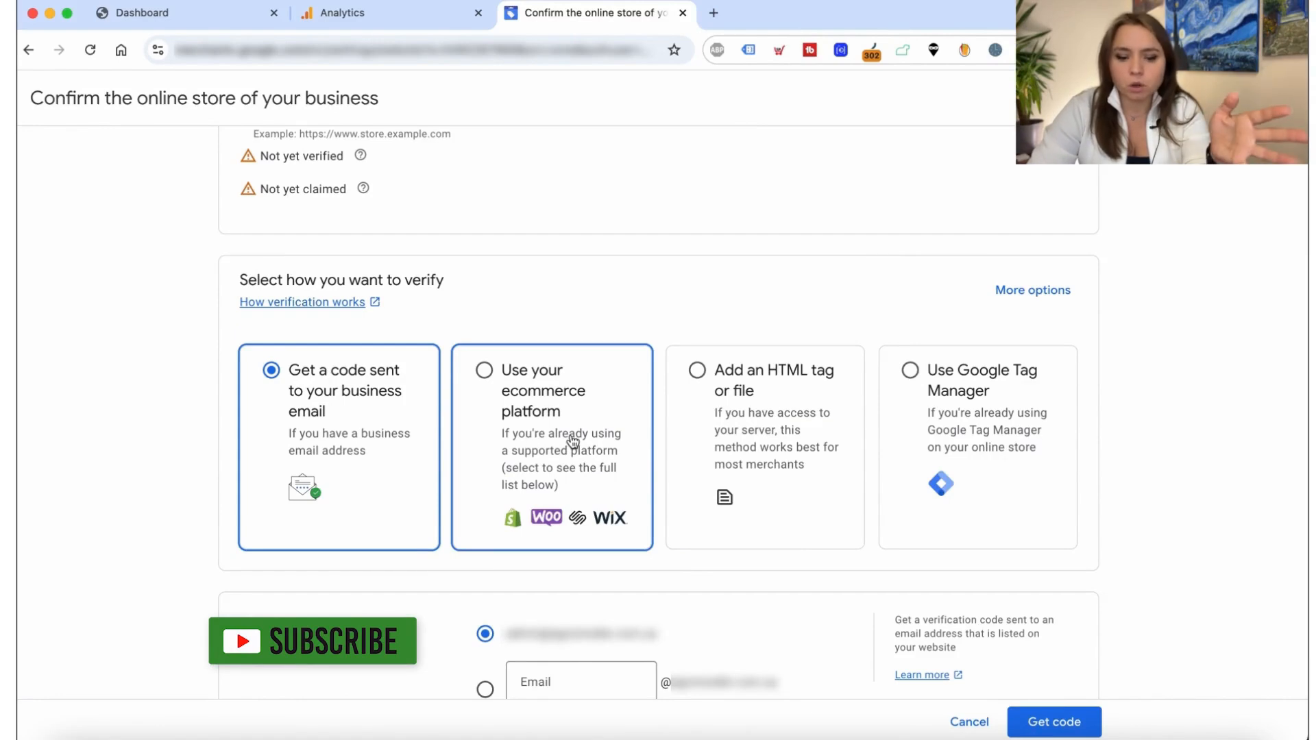
Step: Examine the verification instructions for uploading an HTML file and for using Google Tag Manager
{"action": "left_click", "coordinate": [760, 436]}
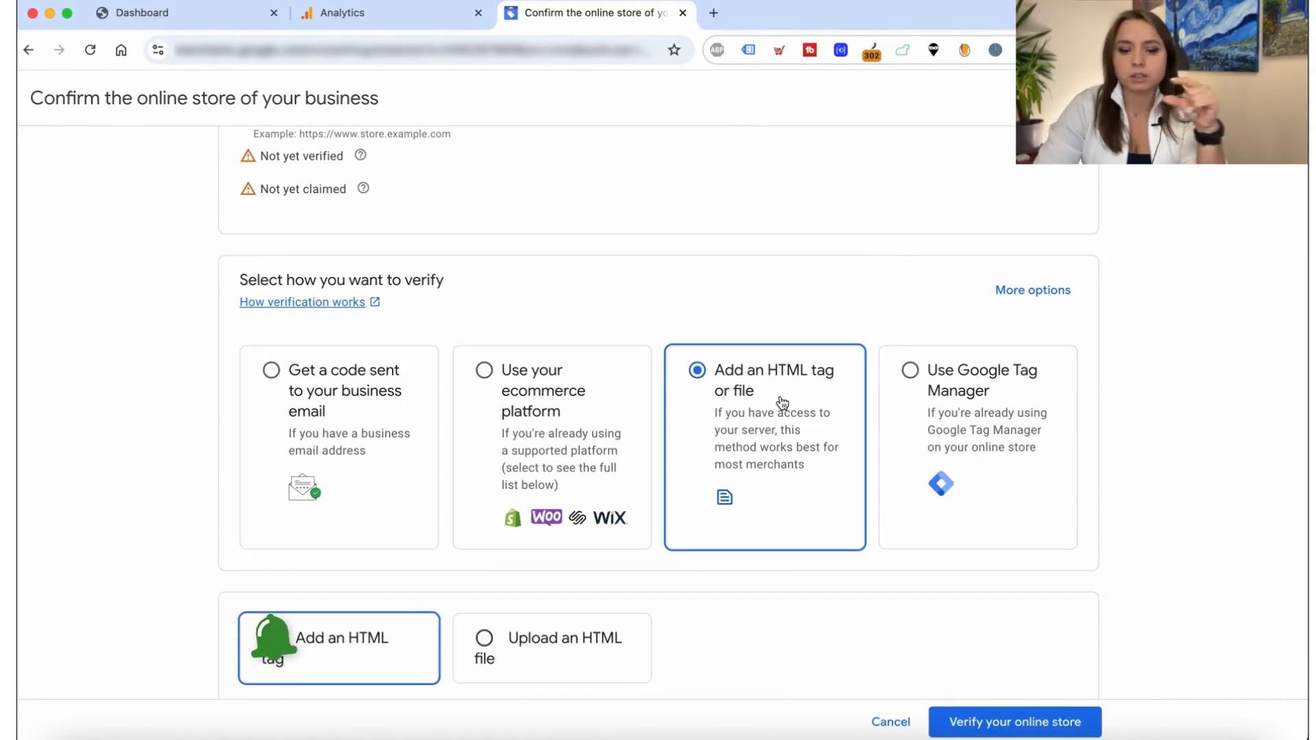
{"action": "scroll", "coordinate": [761, 480], "scroll_direction": "down", "scroll_amount": 2}
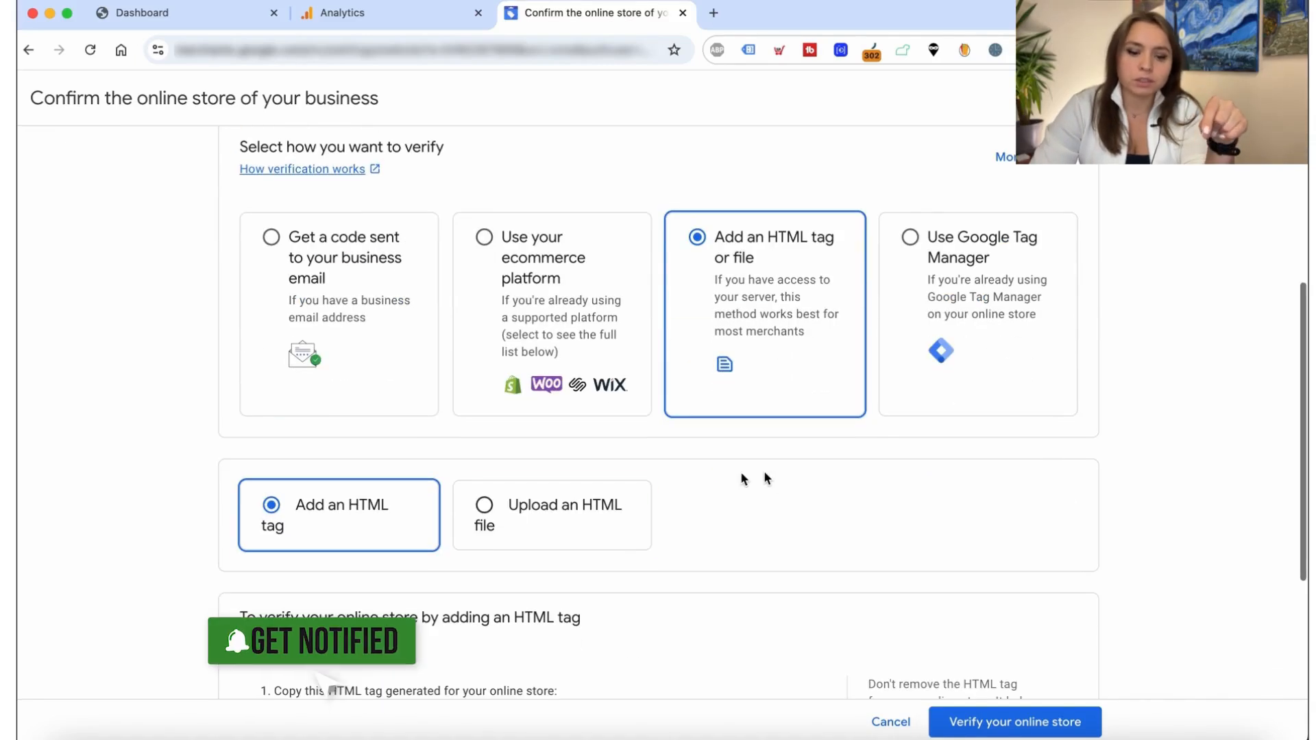
{"action": "left_click", "coordinate": [480, 521]}
{"action": "scroll", "coordinate": [480, 445], "scroll_direction": "down", "scroll_amount": 3}
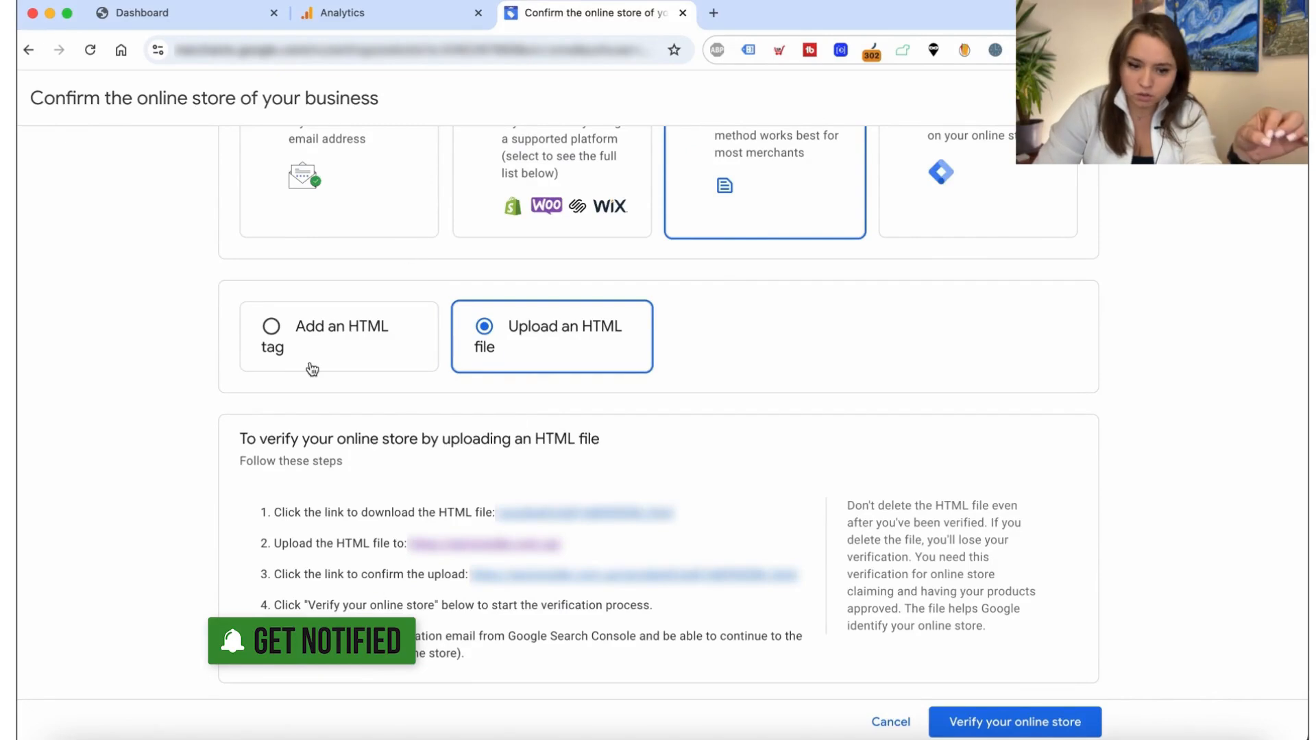
{"action": "scroll", "coordinate": [823, 398], "scroll_direction": "up", "scroll_amount": 3}
{"action": "left_click", "coordinate": [998, 353]}
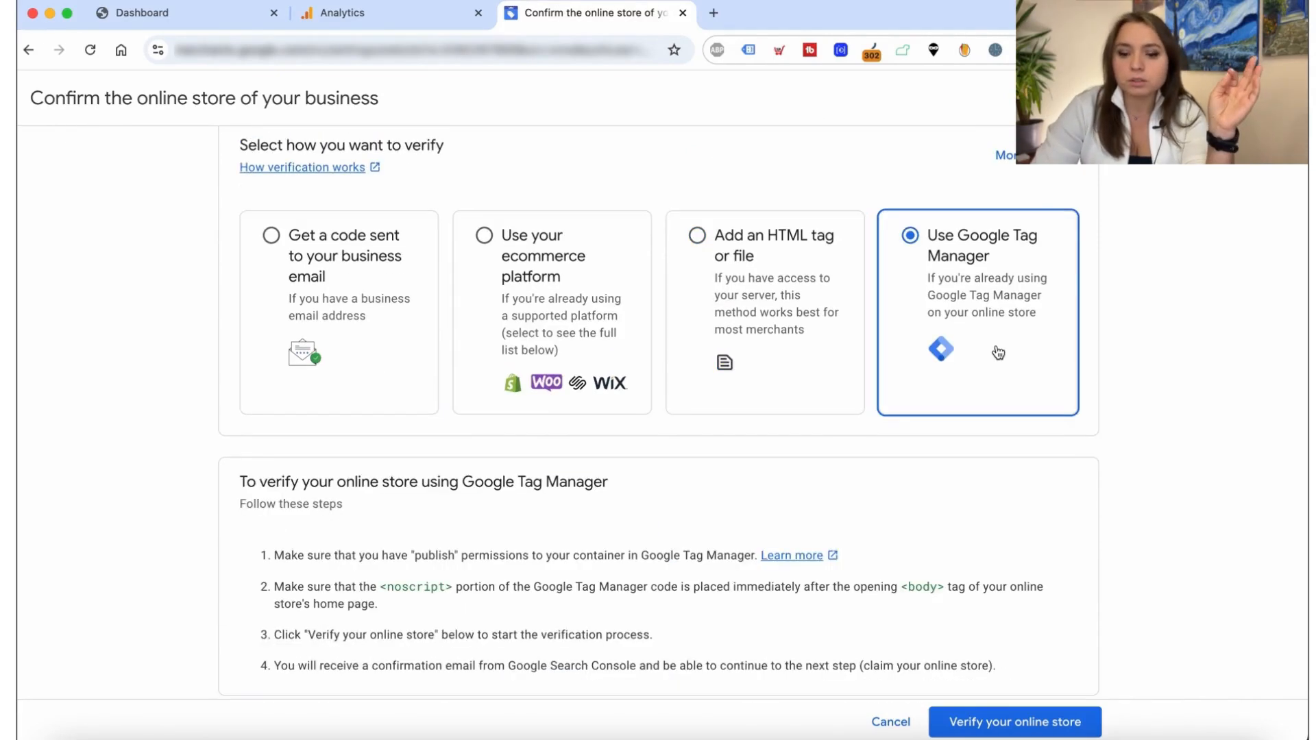
{"action": "scroll", "coordinate": [796, 509], "scroll_direction": "down", "scroll_amount": 1}
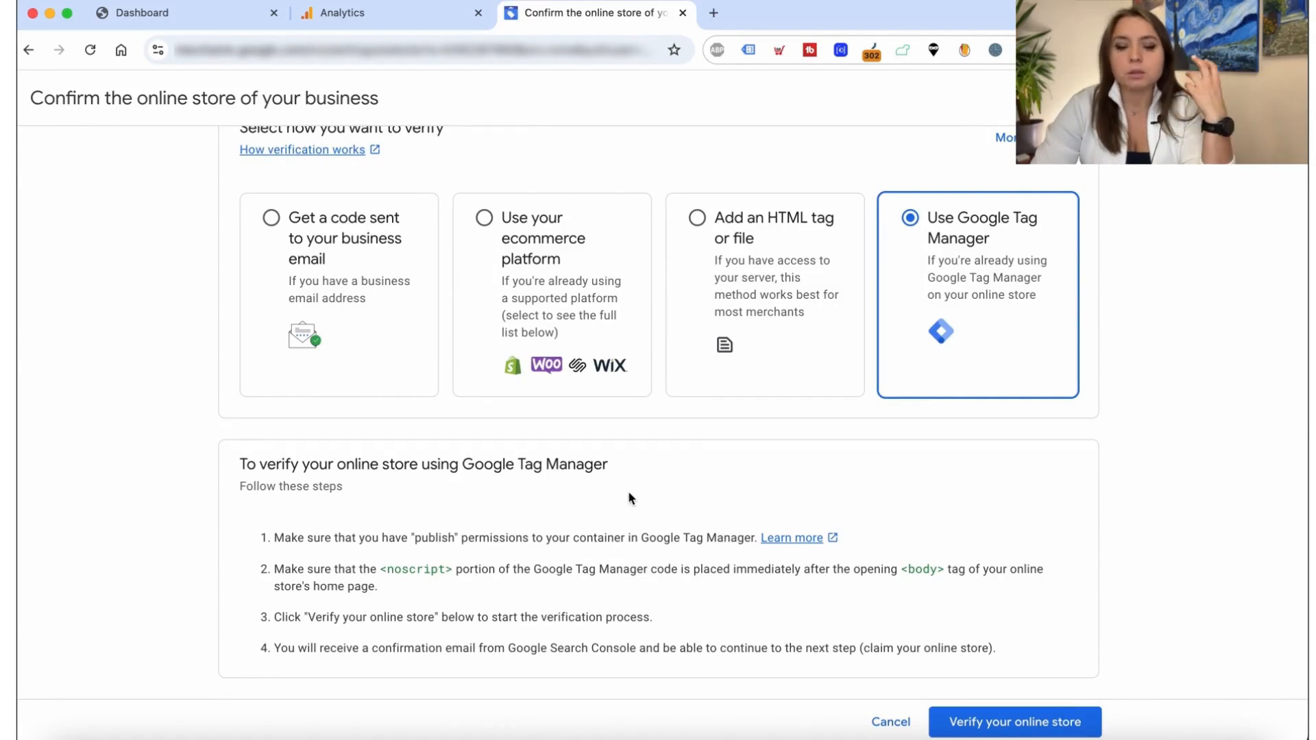
{"action": "scroll", "coordinate": [638, 466], "scroll_direction": "up", "scroll_amount": 3}
{"action": "scroll", "coordinate": [652, 410], "scroll_direction": "down", "scroll_amount": 4}
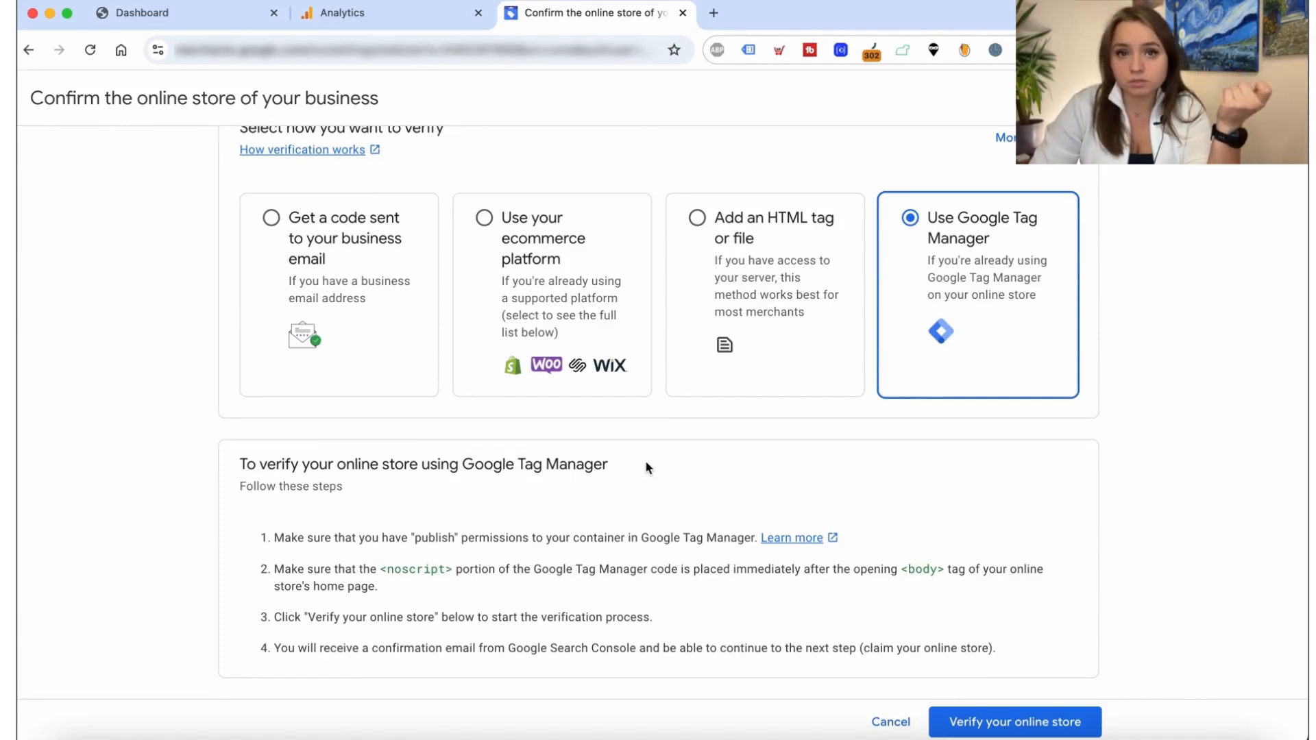
Step: Choose verification by uploading an HTML file, and save the verification file to the Downloads folder (Загрузки)
{"action": "left_click", "coordinate": [731, 299]}
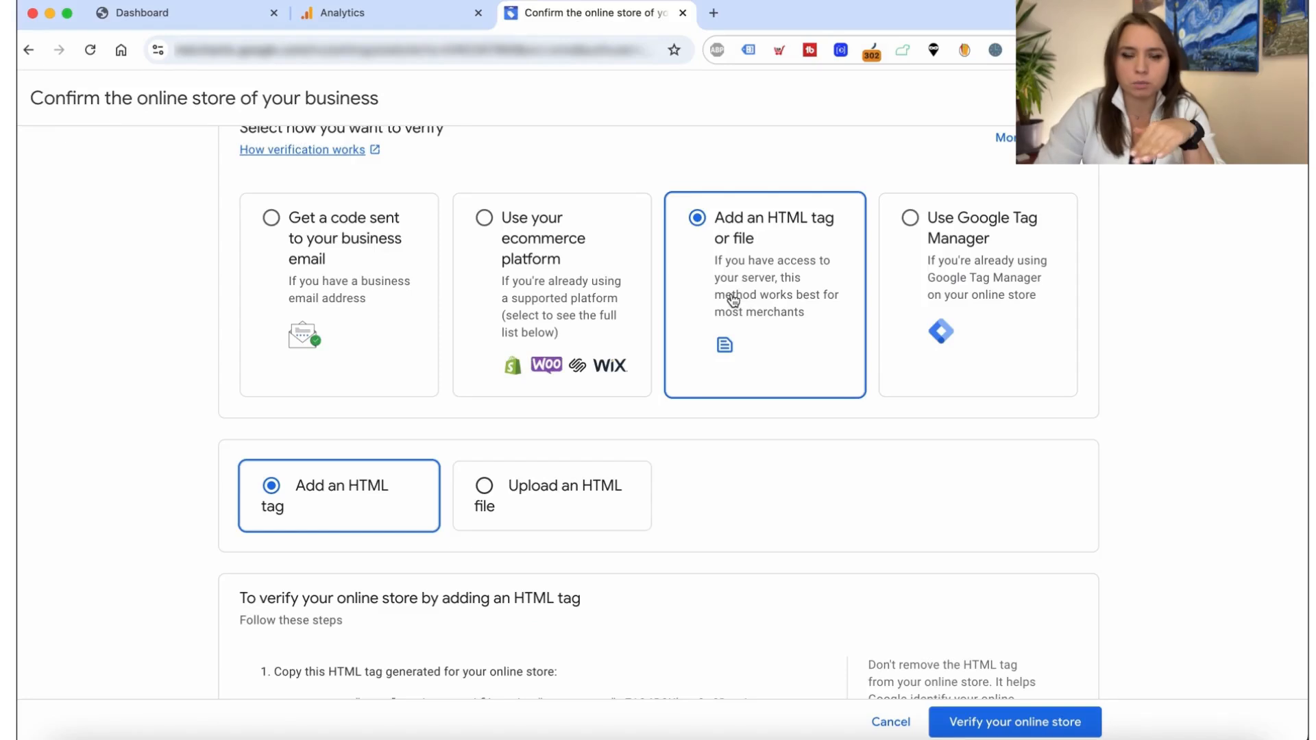
{"action": "scroll", "coordinate": [199, 581], "scroll_direction": "down", "scroll_amount": 3}
{"action": "left_click", "coordinate": [542, 347]}
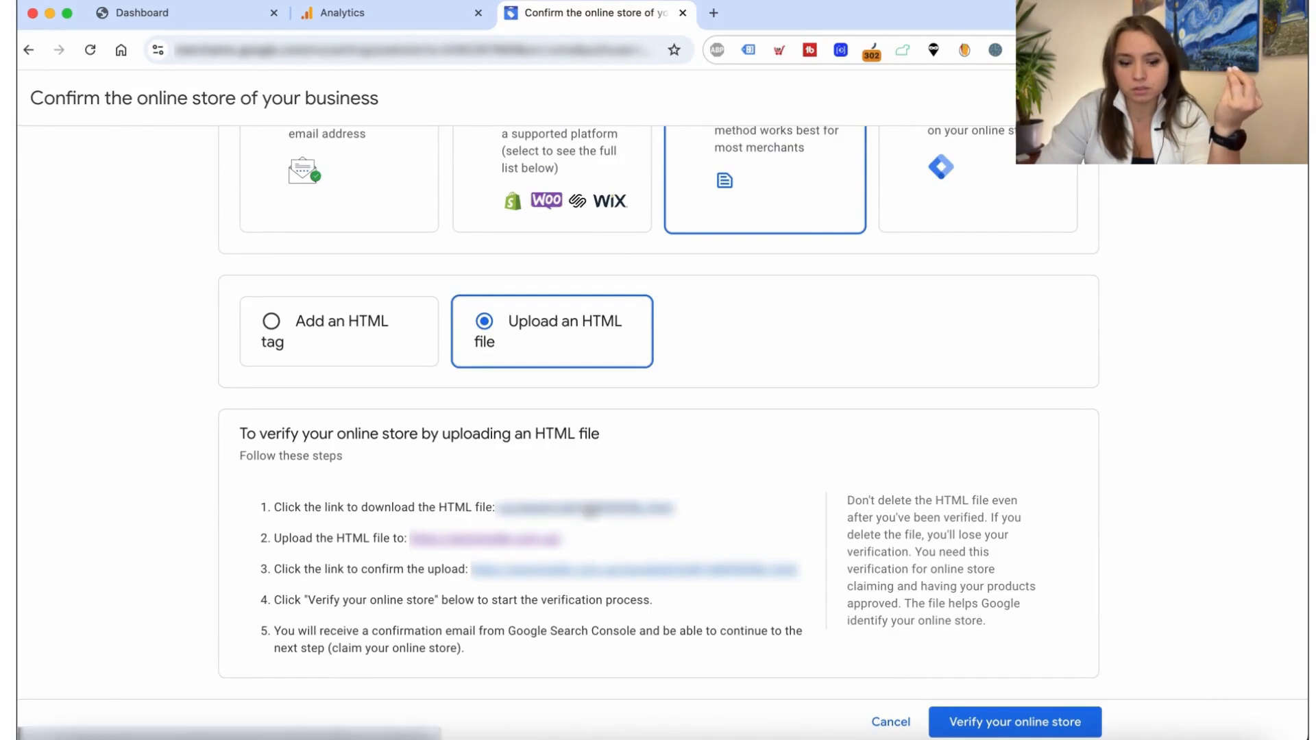
{"action": "left_click", "coordinate": [588, 510]}
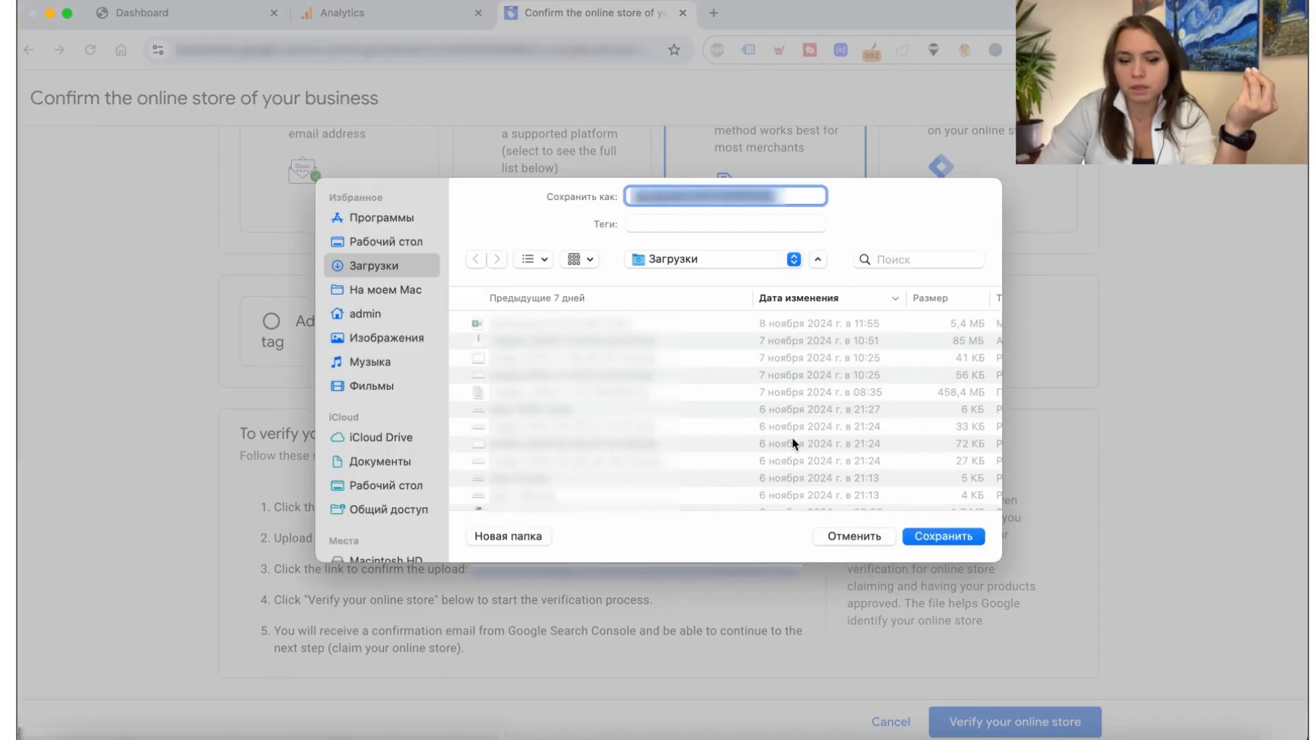
{"action": "left_click", "coordinate": [951, 538]}
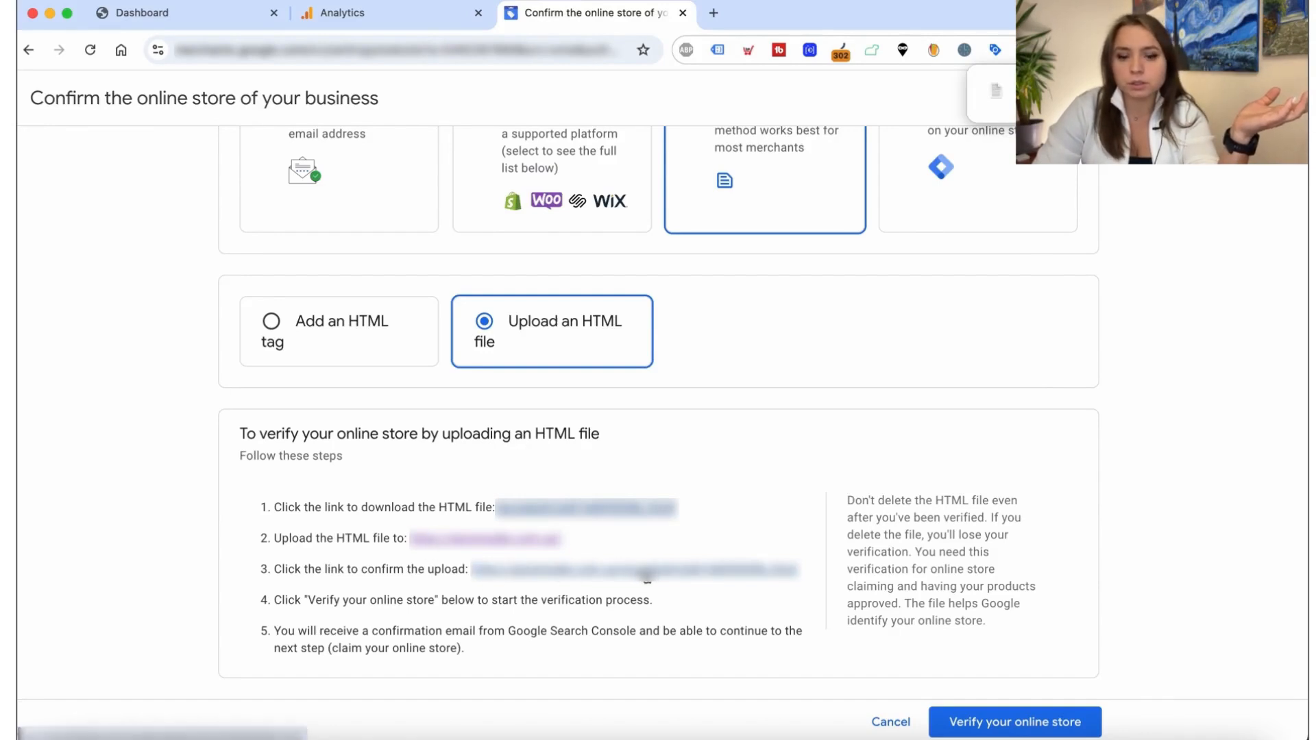
Step: Set the store verification method to Use Google Tag Manager and review its instructions
{"action": "scroll", "coordinate": [762, 492], "scroll_direction": "up", "scroll_amount": 3}
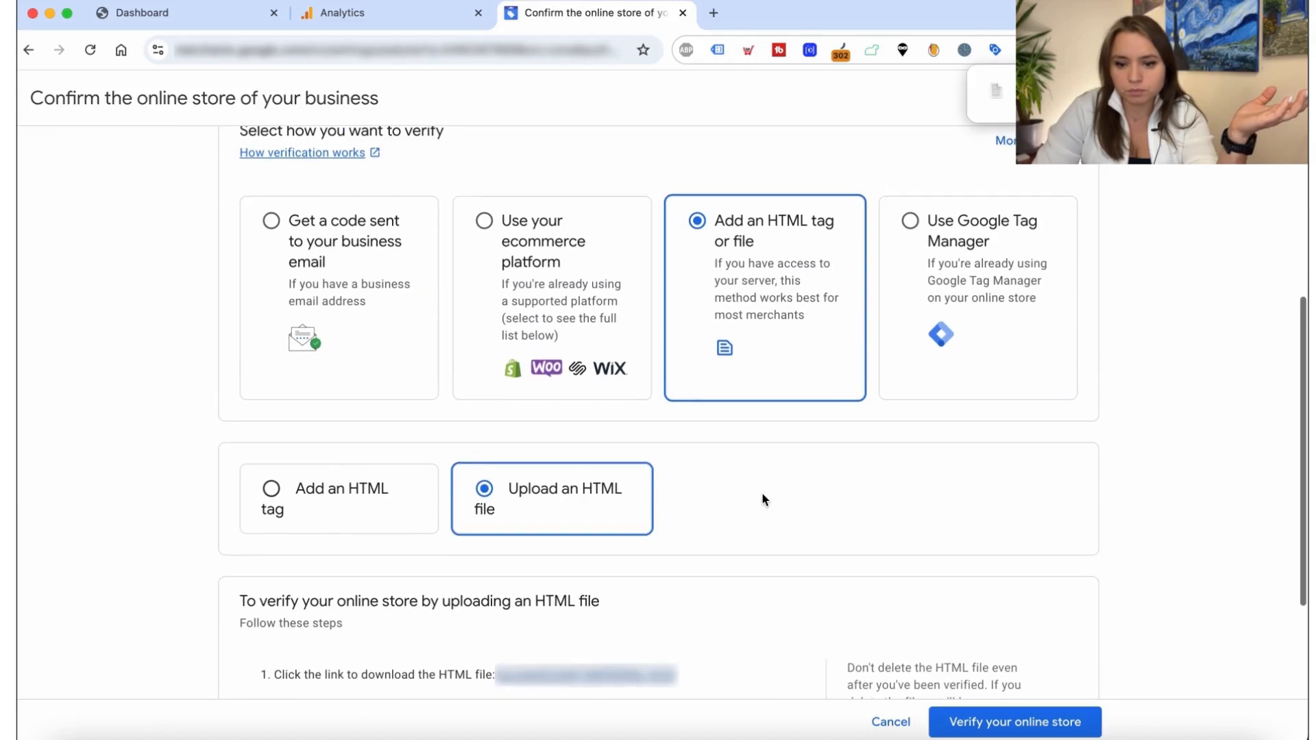
{"action": "left_click", "coordinate": [982, 310]}
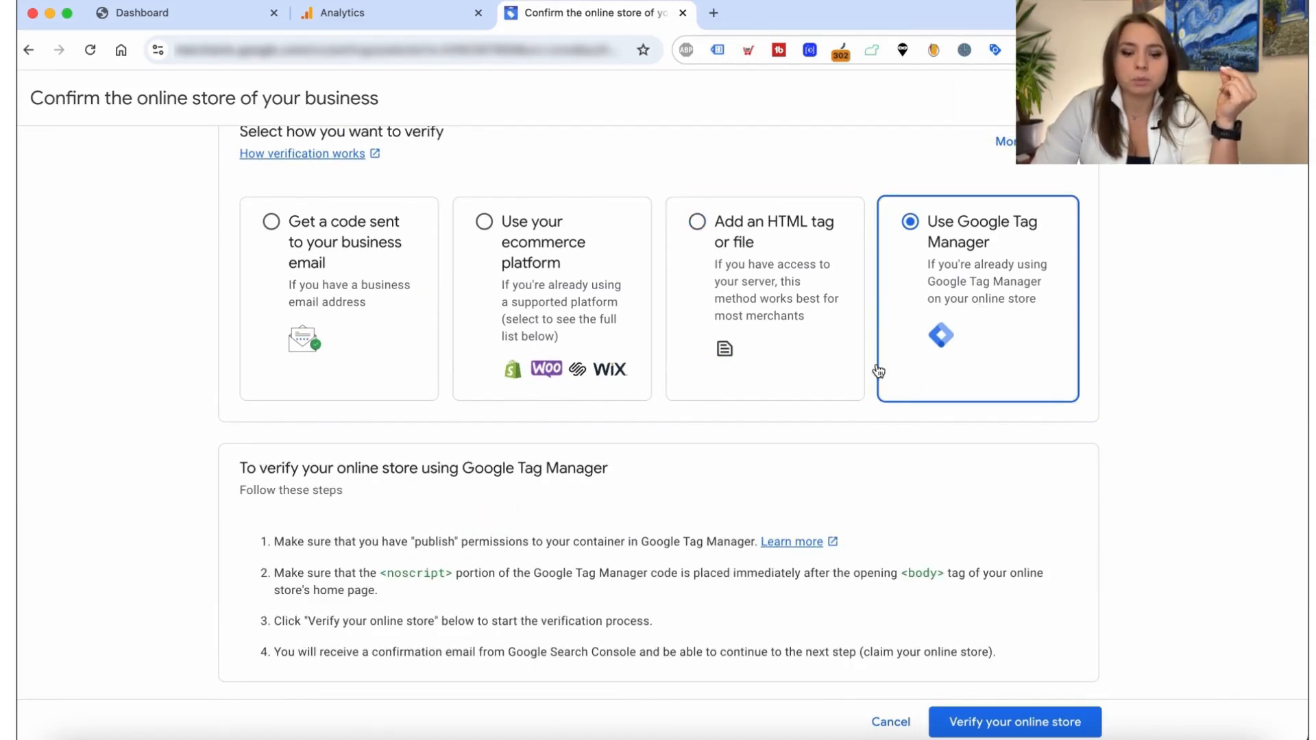
{"action": "scroll", "coordinate": [677, 496], "scroll_direction": "down", "scroll_amount": 1}
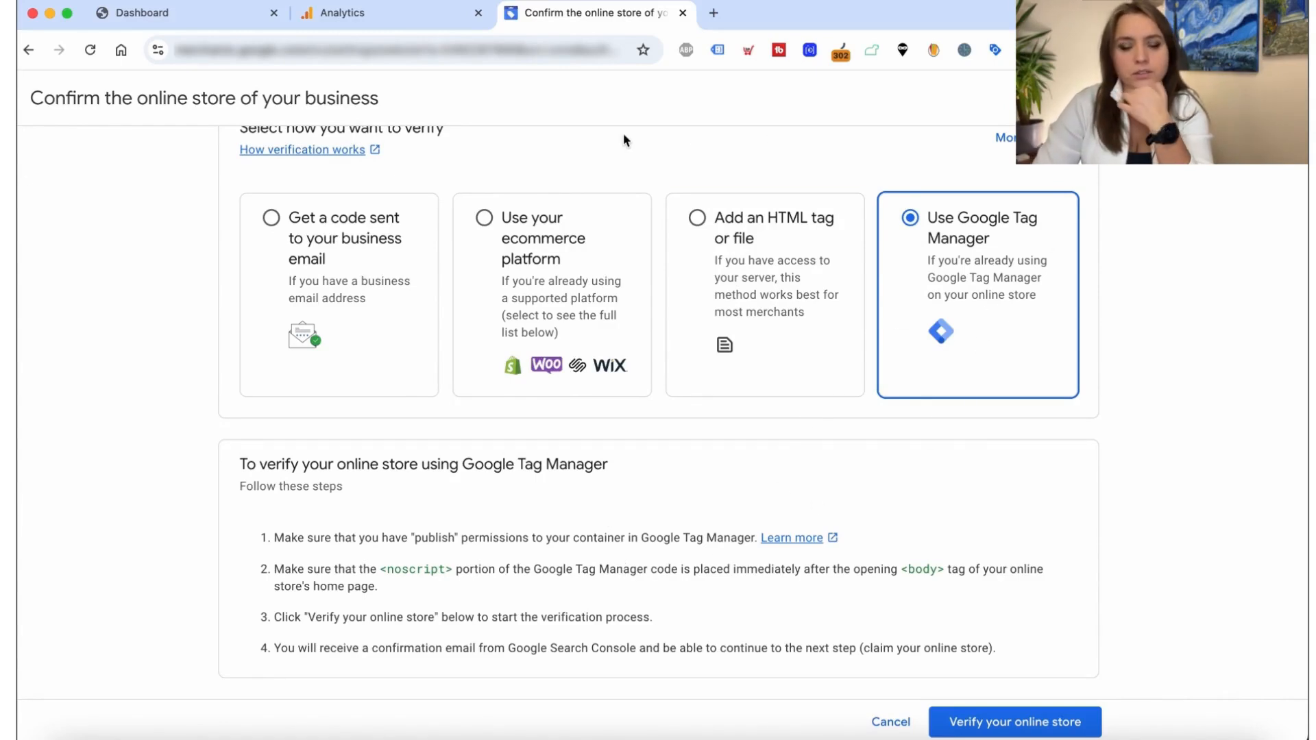
Step: Open Google Tag Manager in a new browser tab, sign in, and switch to the store's Google account
{"action": "left_click", "coordinate": [714, 12]}
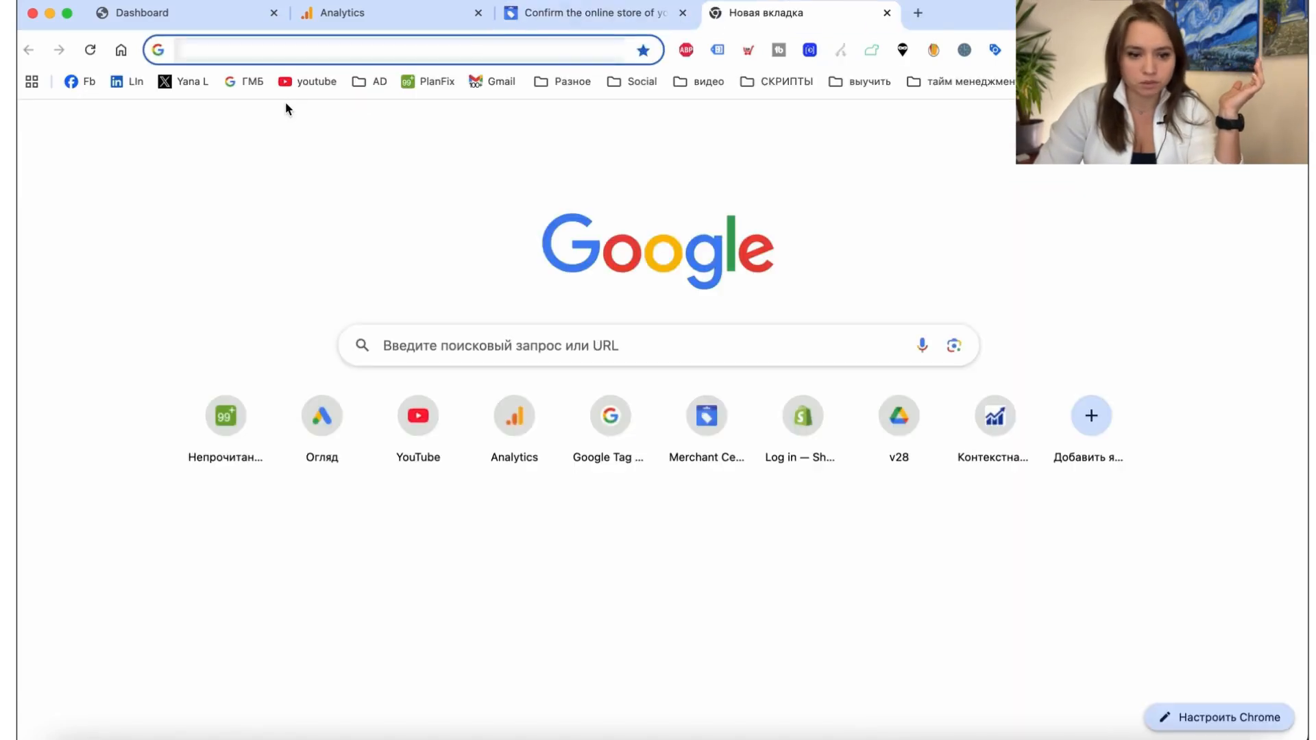
{"action": "left_click", "coordinate": [373, 82]}
{"action": "left_click", "coordinate": [397, 184]}
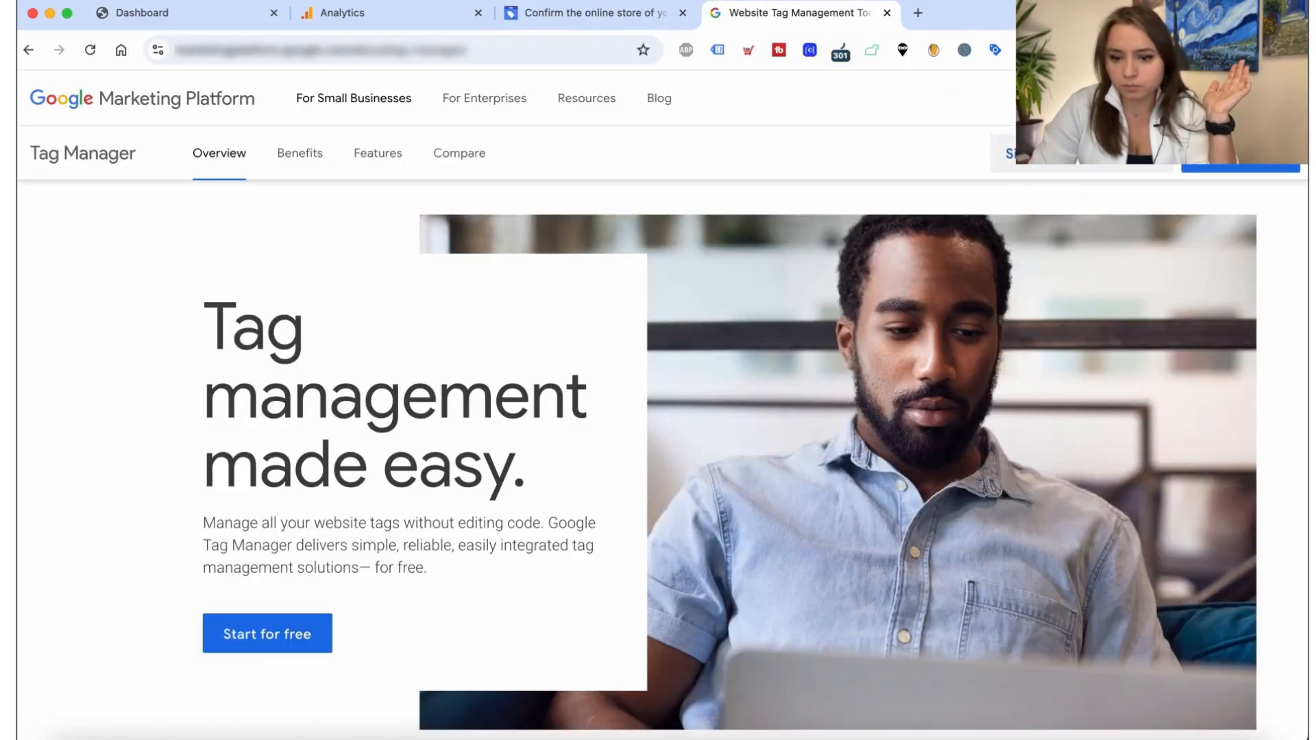
{"action": "left_click", "coordinate": [1088, 154]}
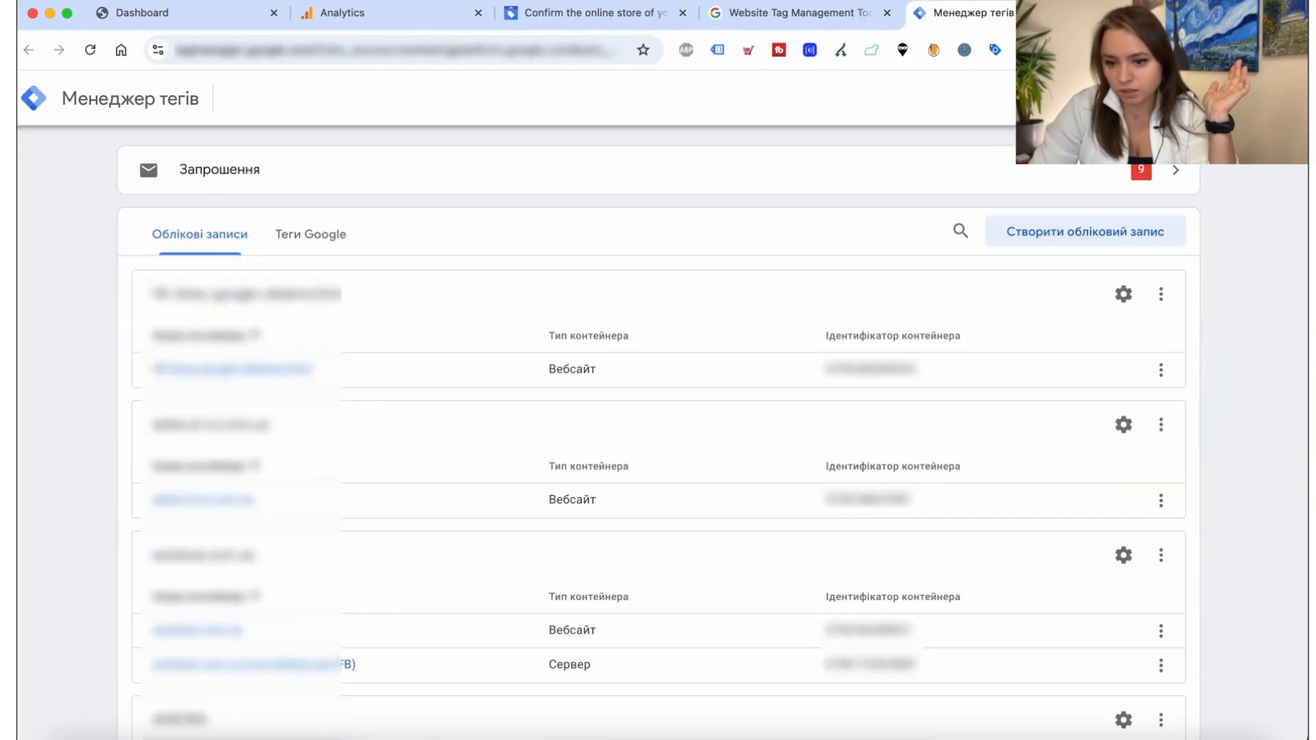
{"action": "left_click", "coordinate": [1284, 98]}
{"action": "left_click", "coordinate": [1128, 424]}
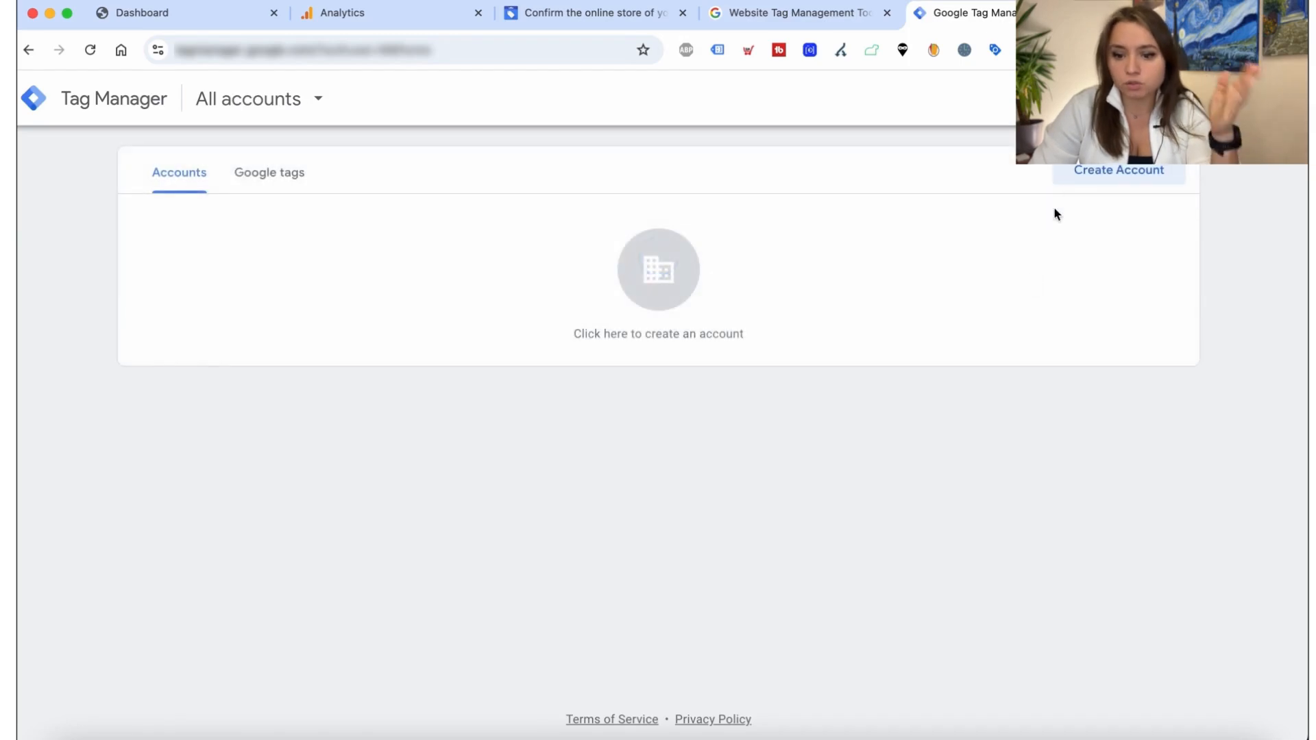
Step: Start a new Tag Manager account named with the domain copied from the OpenCart store's address, and set its country to Ukraine
{"action": "left_click", "coordinate": [1099, 171]}
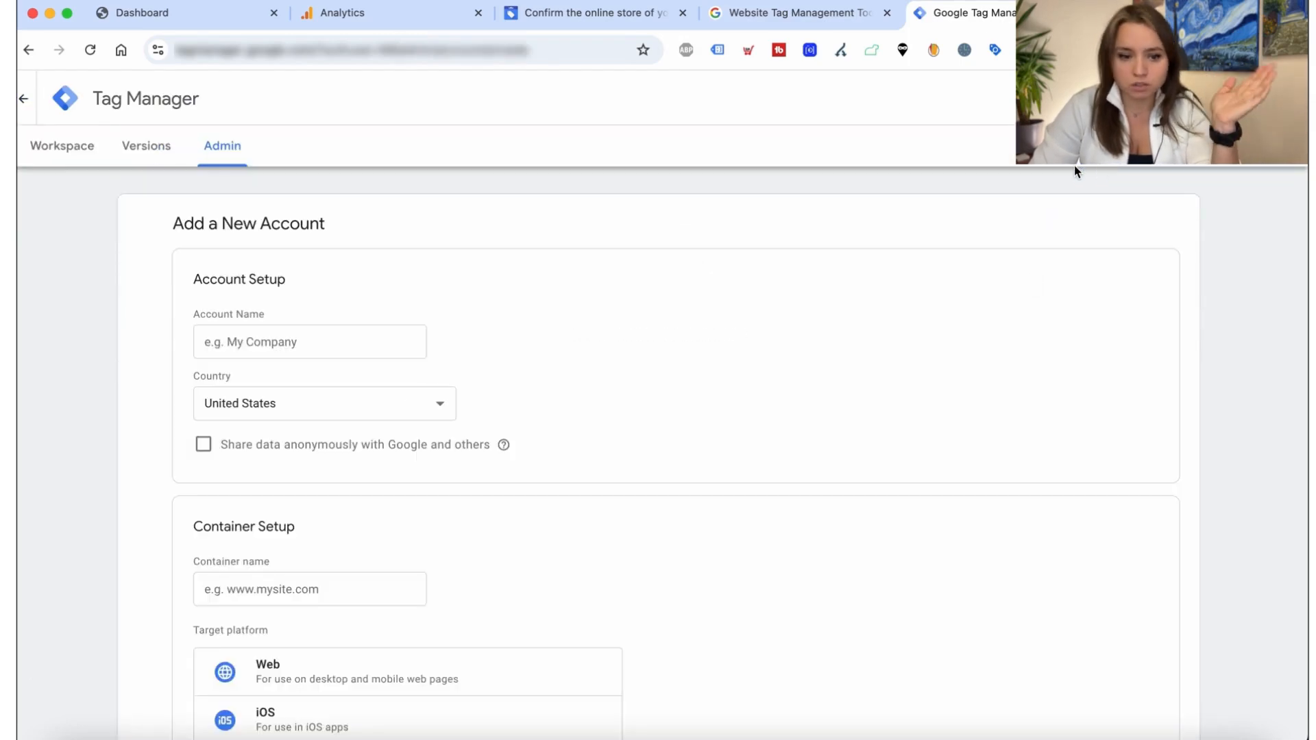
{"action": "left_click", "coordinate": [216, 15]}
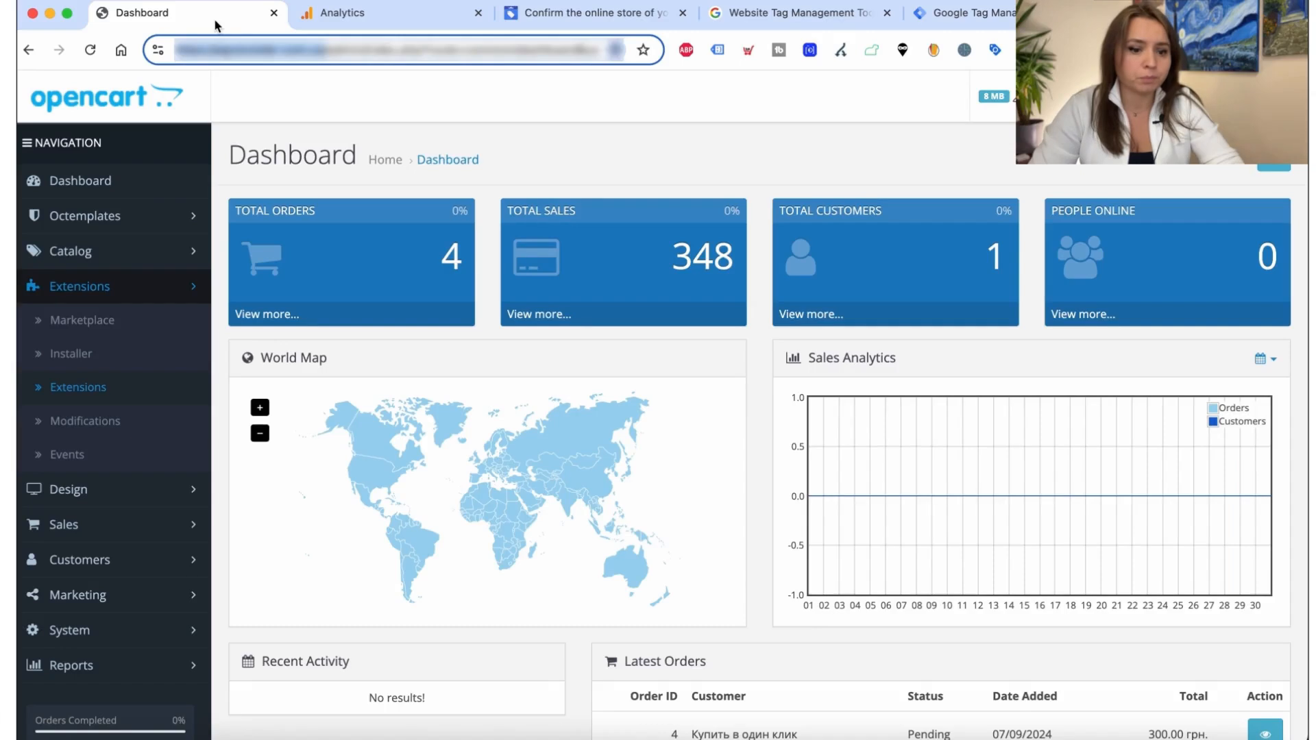
{"action": "left_click", "coordinate": [917, 25]}
{"action": "left_click", "coordinate": [280, 340]}
{"action": "key", "text": "super+v"}
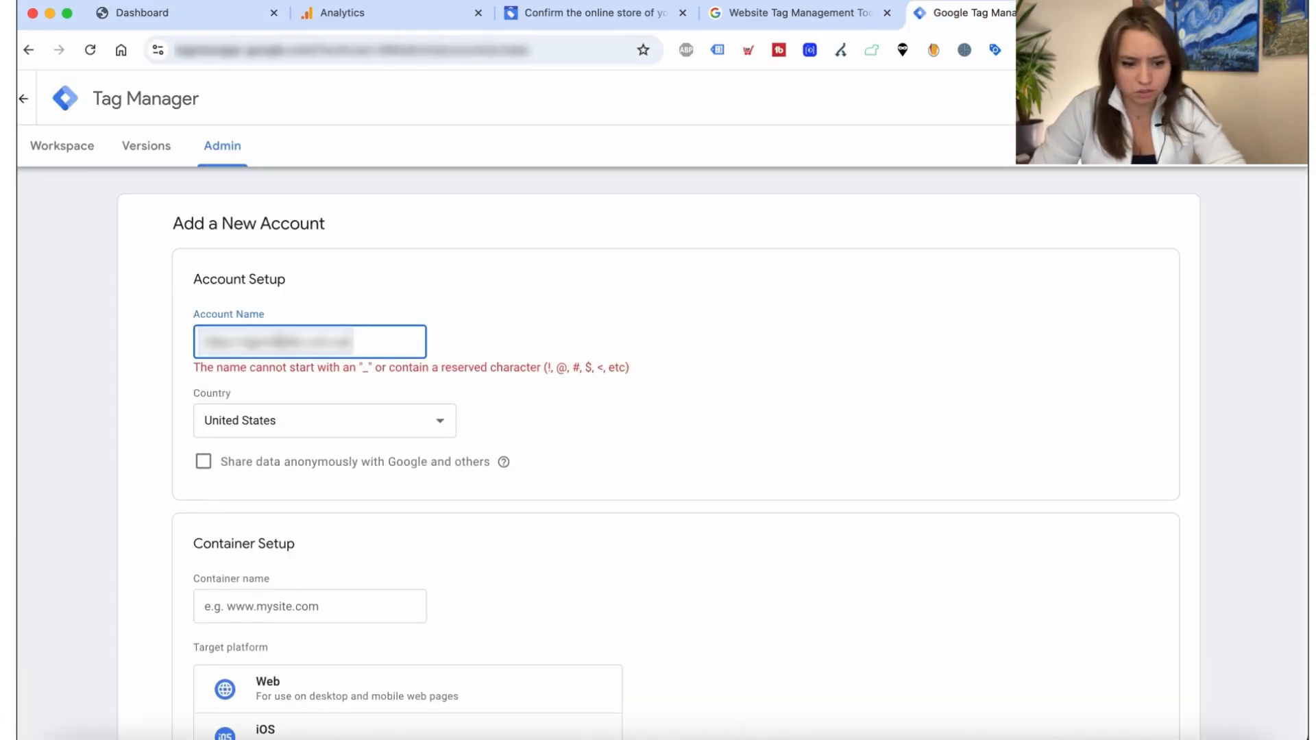
{"action": "left_click_drag", "start_coordinate": [284, 341], "coordinate": [161, 352]}
{"action": "key", "text": "BackSpace"}
{"action": "left_click", "coordinate": [357, 340]}
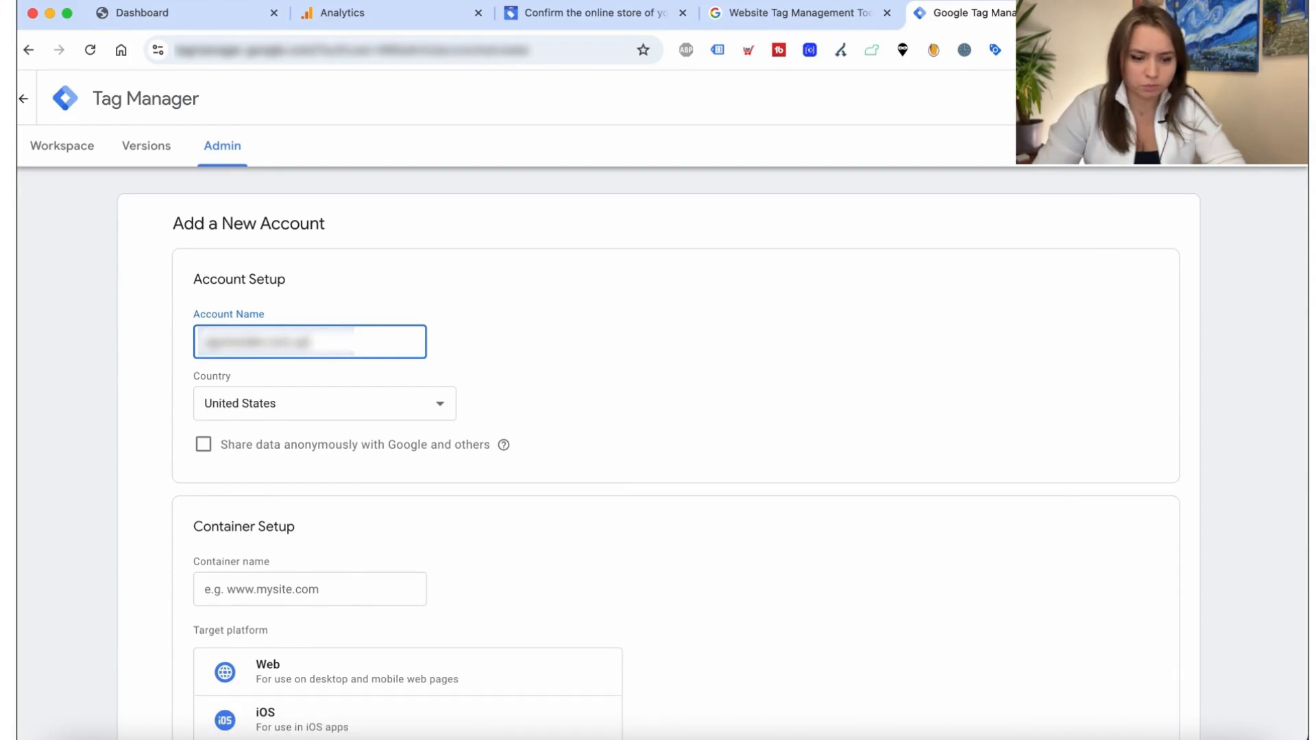
{"action": "scroll", "coordinate": [286, 463], "scroll_direction": "down", "scroll_amount": 2}
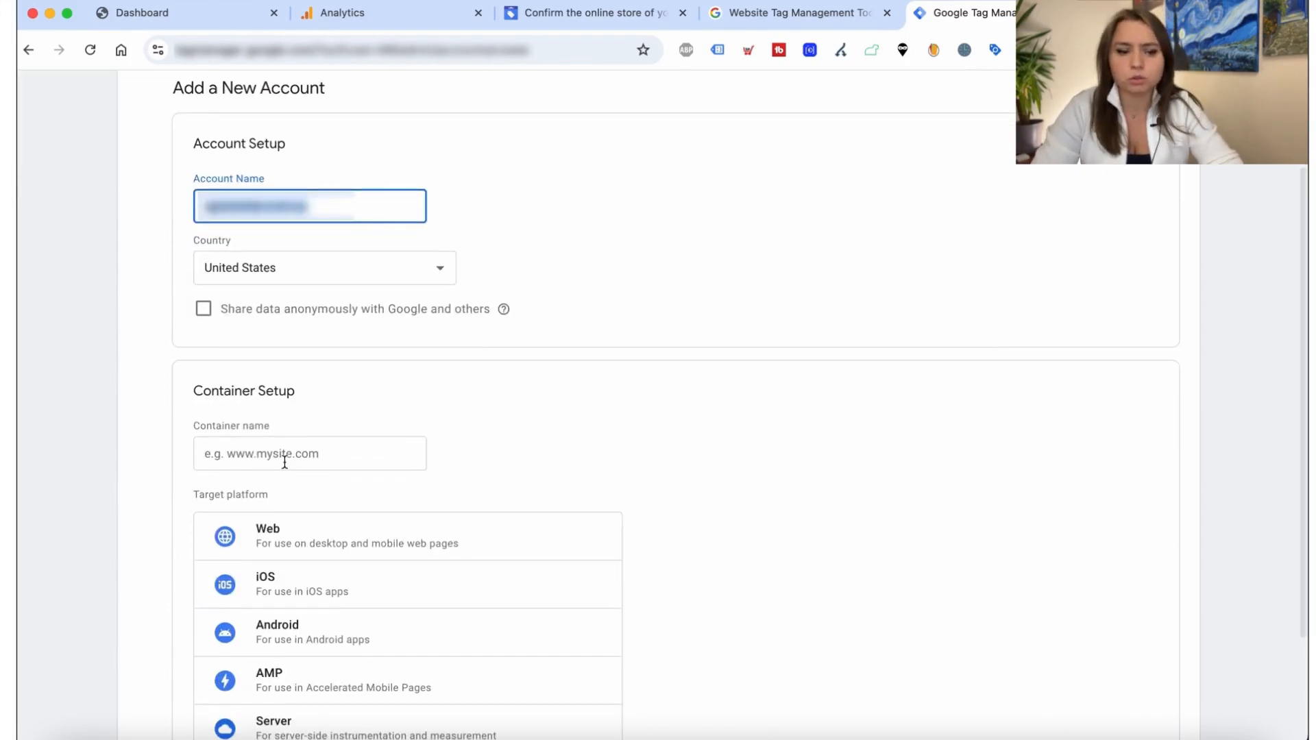
{"action": "left_click", "coordinate": [289, 270]}
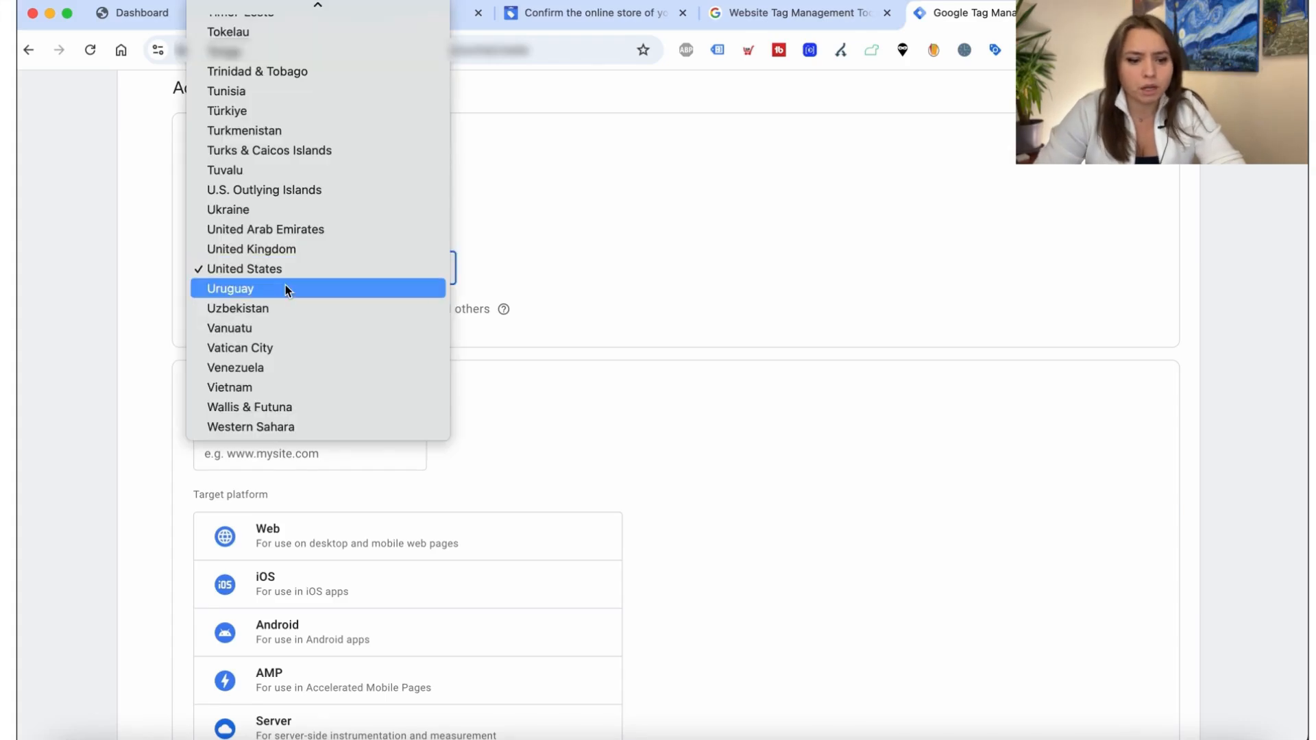
{"action": "left_click", "coordinate": [275, 209]}
Step: Name the container with the store's domain, choose Web as its target platform, and create the account
{"action": "scroll", "coordinate": [339, 461], "scroll_direction": "down", "scroll_amount": 2}
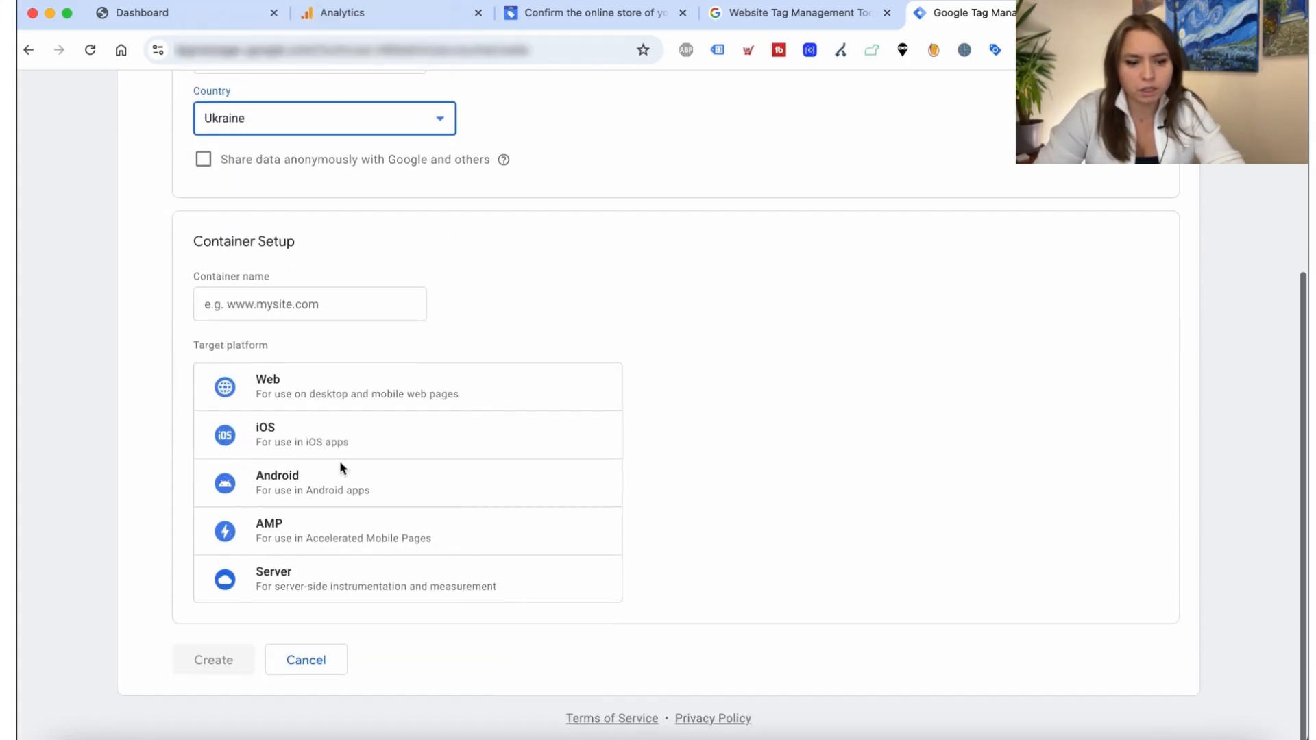
{"action": "left_click", "coordinate": [278, 304]}
{"action": "key", "text": "super+v"}
{"action": "left_click", "coordinate": [294, 390]}
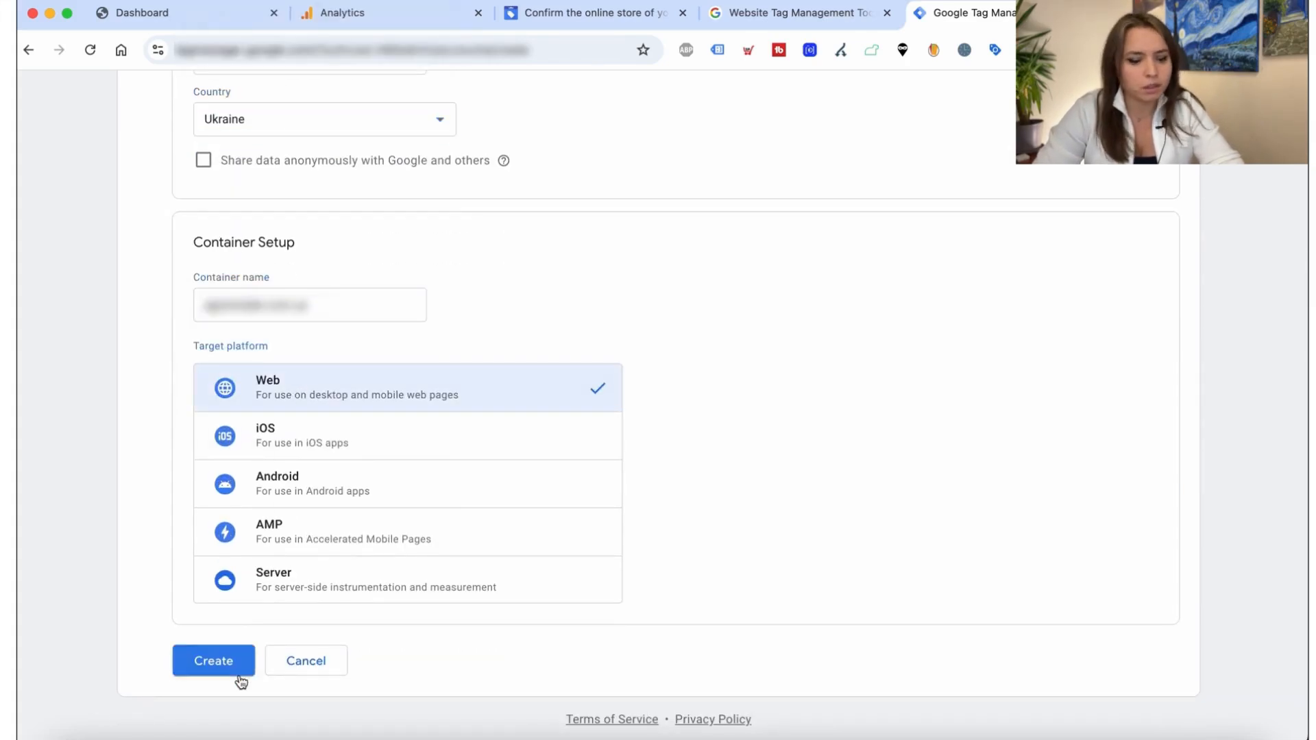
{"action": "left_click", "coordinate": [213, 661]}
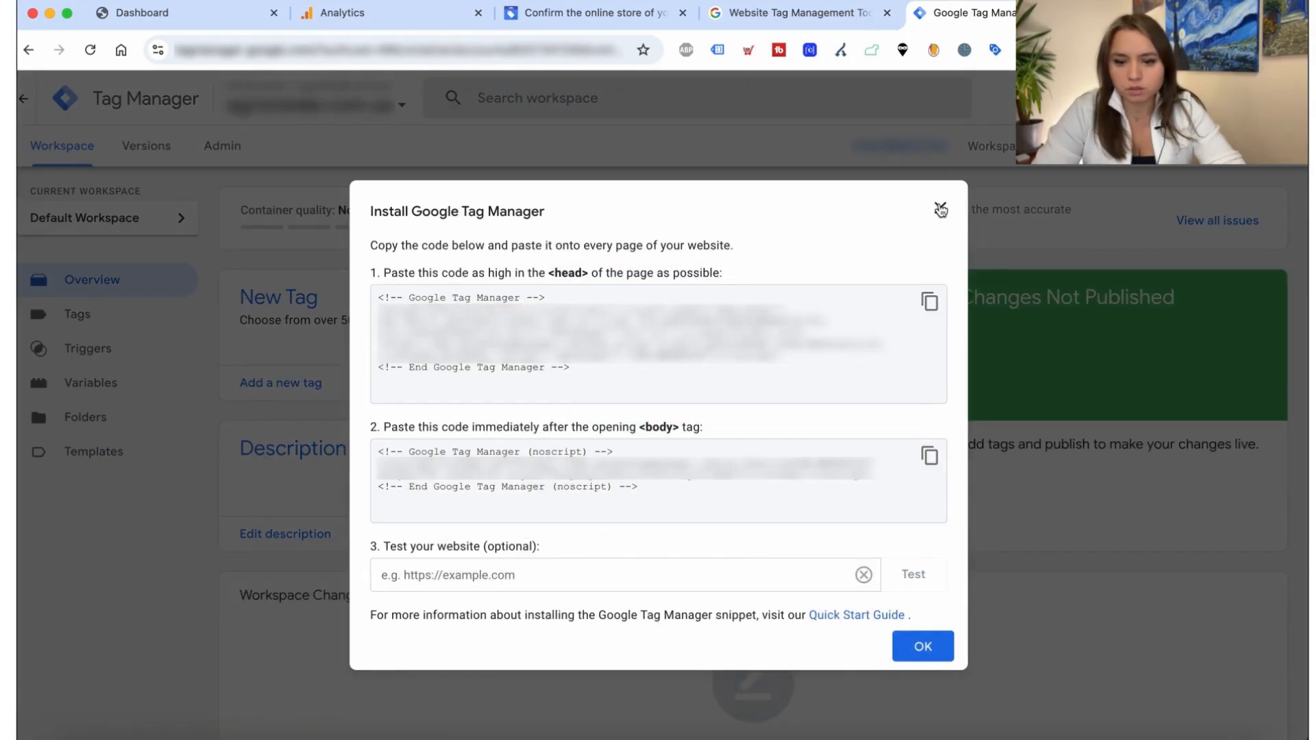
Step: Close the Tag Manager installation instructions and try to verify the online store in Merchant Center with Google Tag Manager
{"action": "left_click", "coordinate": [942, 210]}
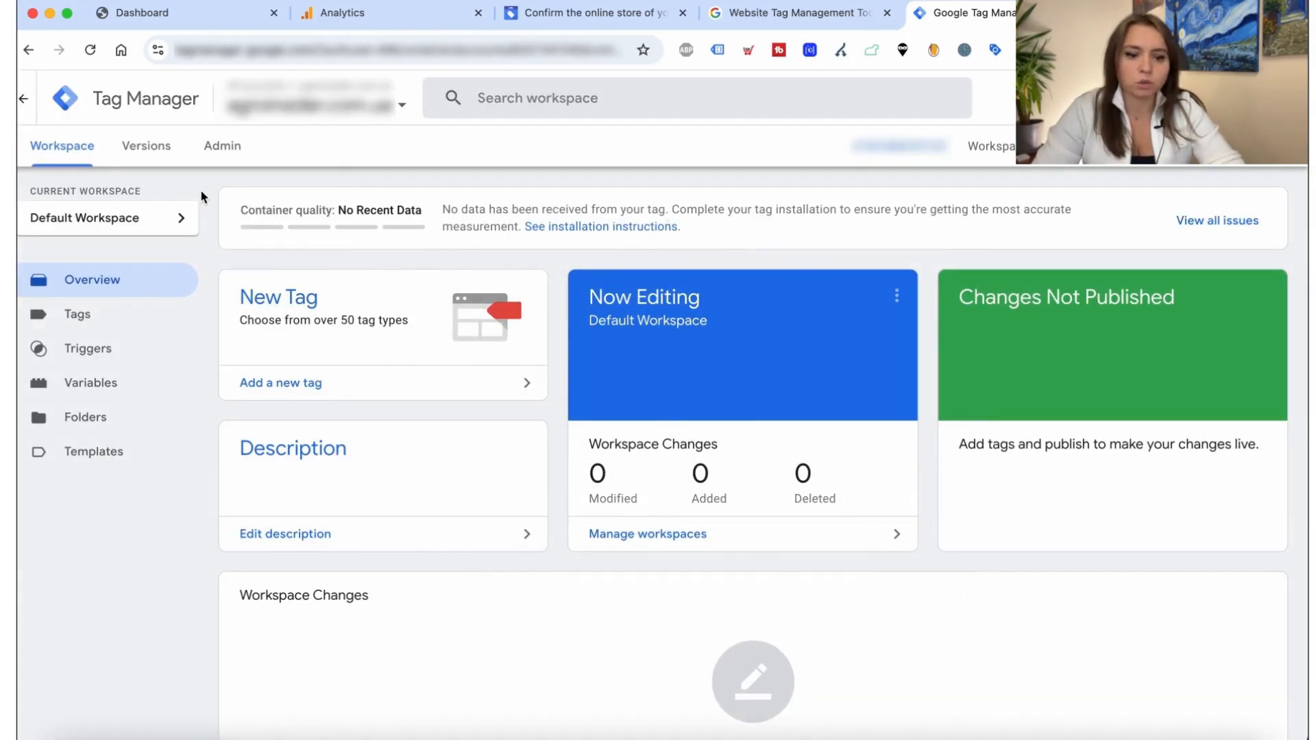
{"action": "left_click", "coordinate": [750, 14]}
{"action": "left_click", "coordinate": [579, 18]}
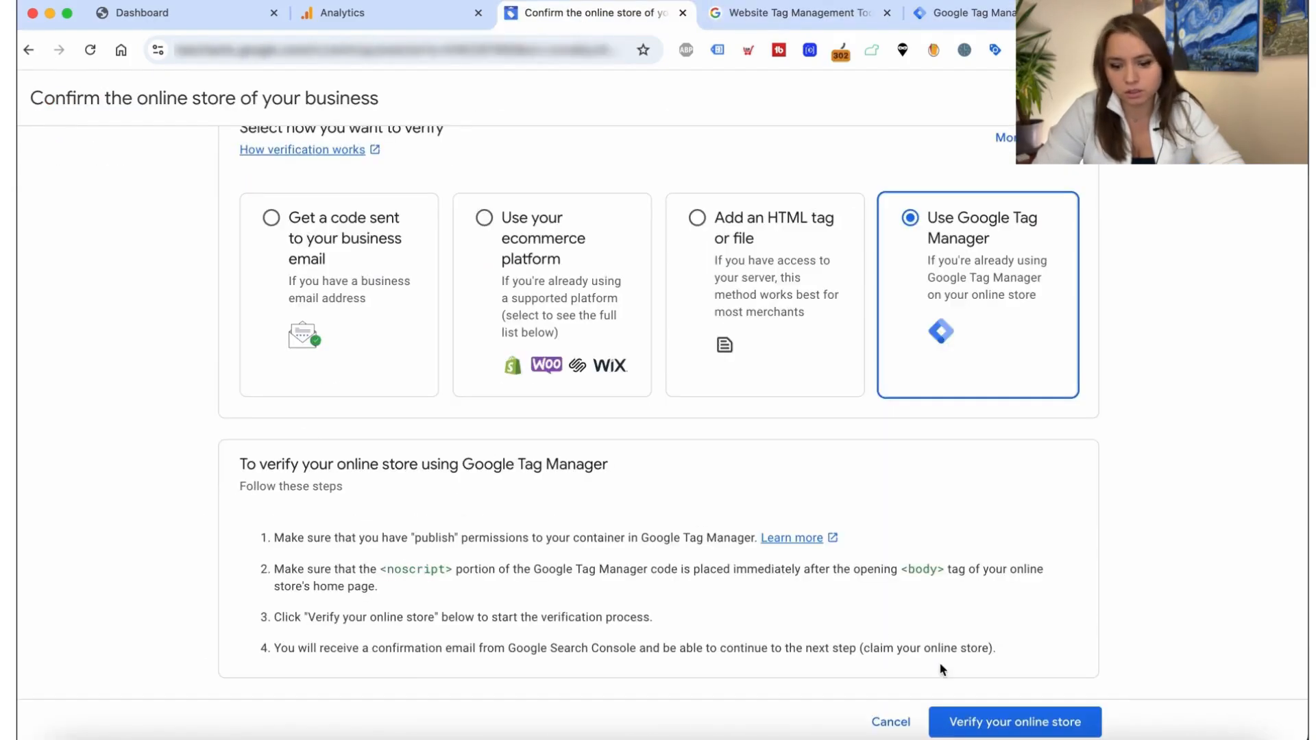
{"action": "left_click", "coordinate": [958, 720]}
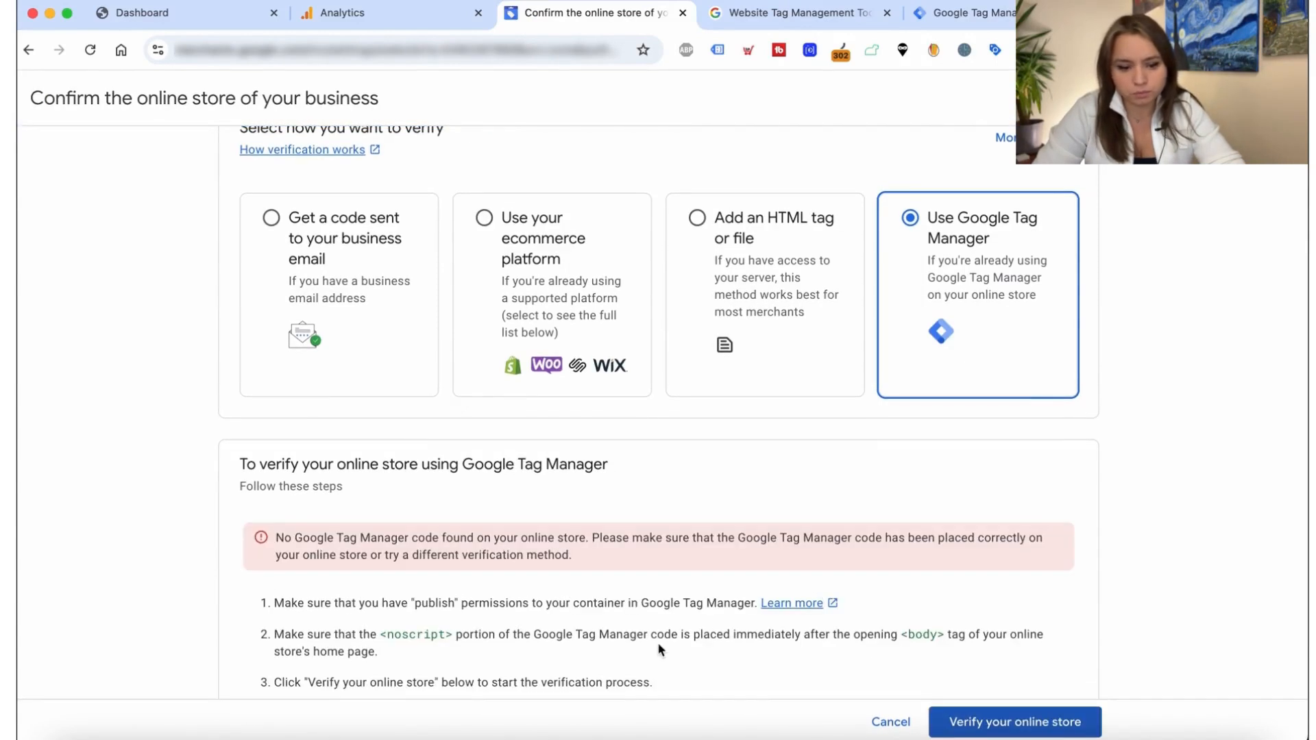
{"action": "scroll", "coordinate": [658, 650], "scroll_direction": "down", "scroll_amount": 2}
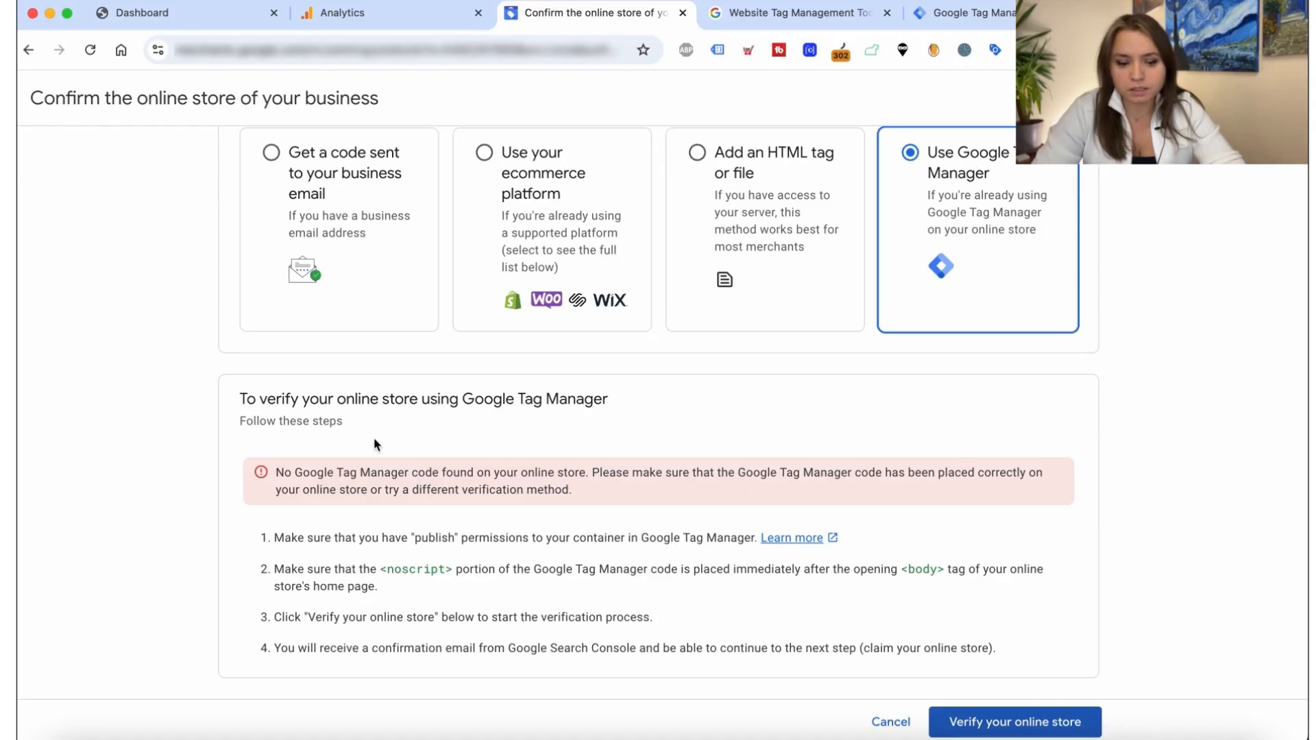
{"action": "left_click_drag", "start_coordinate": [275, 473], "coordinate": [582, 493]}
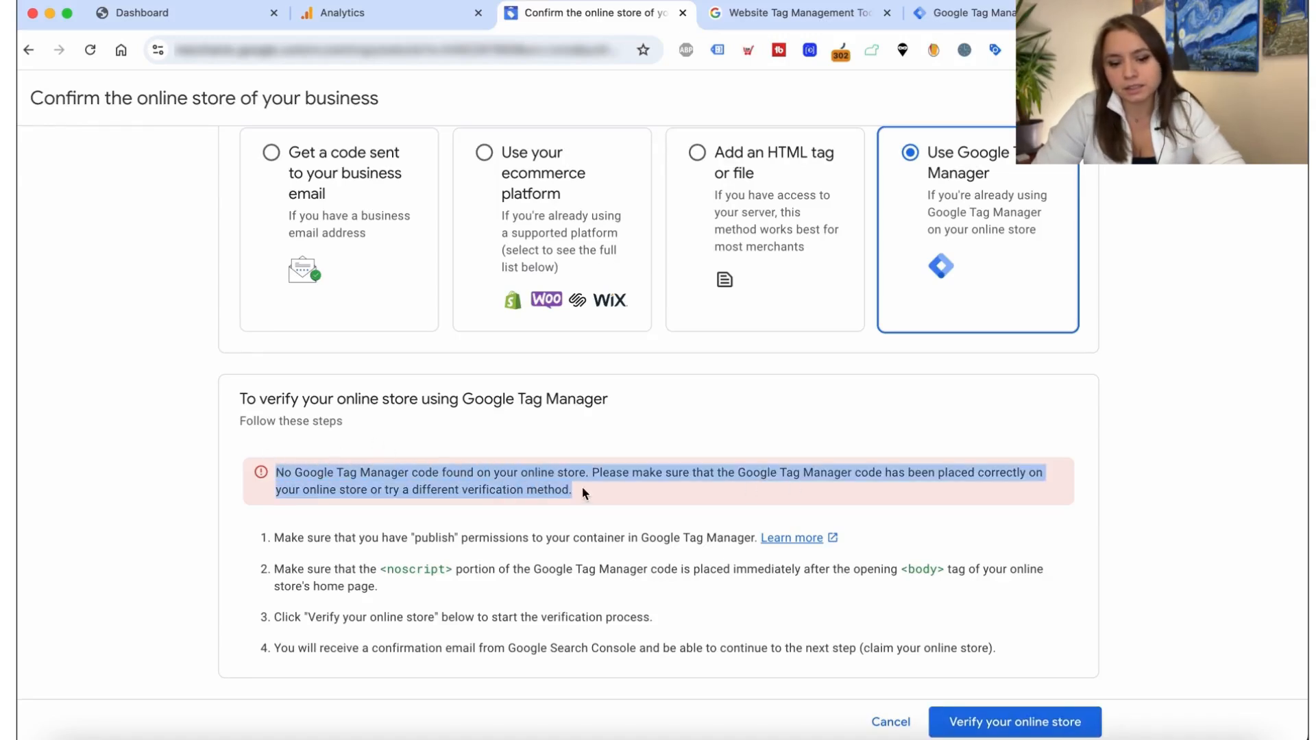
{"action": "left_click", "coordinate": [605, 508]}
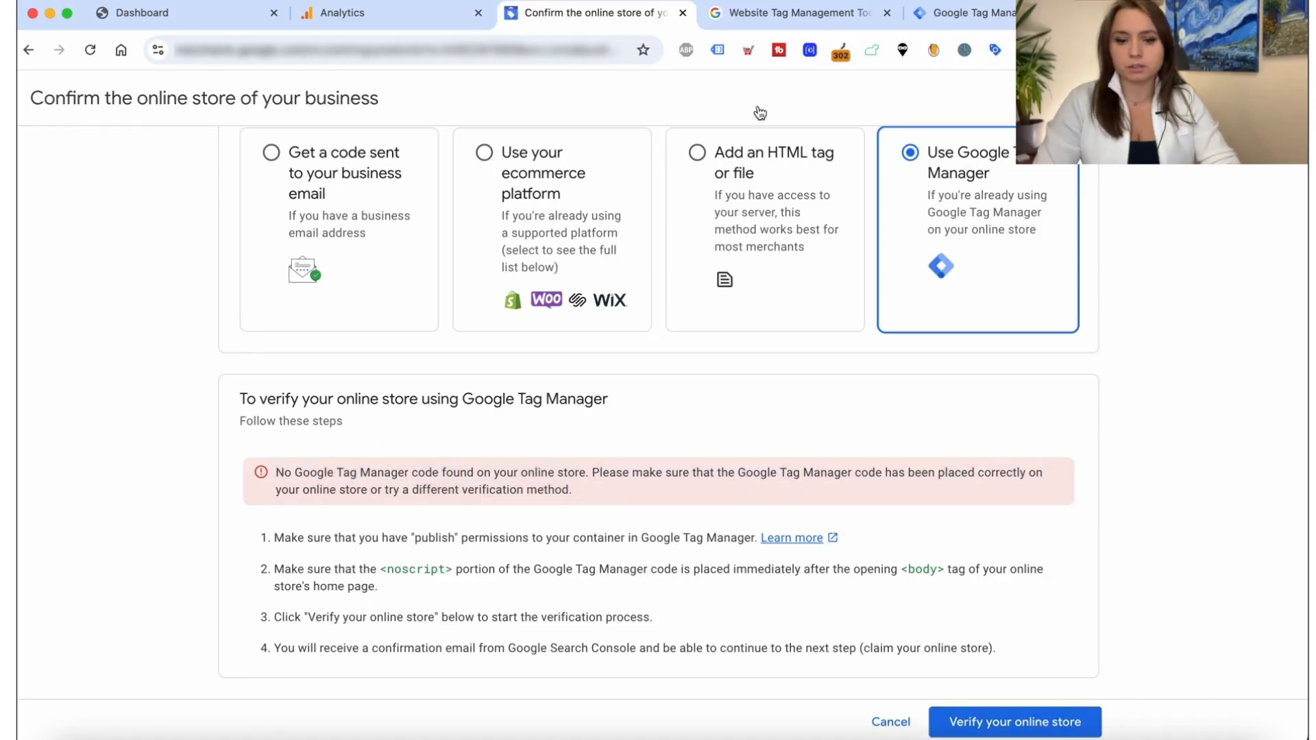
Step: In the OpenCart admin, filter the extensions to Modules and open SP Remarketing All In One Pro - v7.5 for editing
{"action": "left_click", "coordinate": [918, 19]}
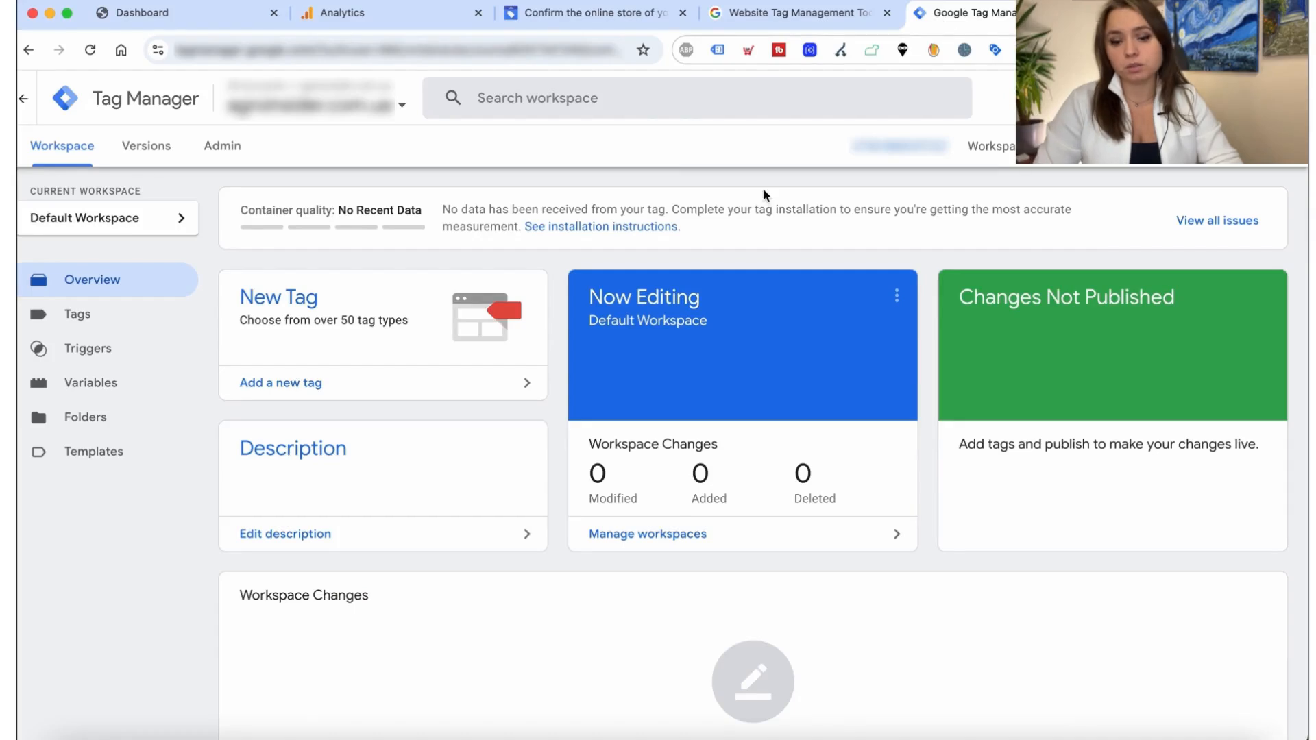
{"action": "left_click", "coordinate": [199, 21]}
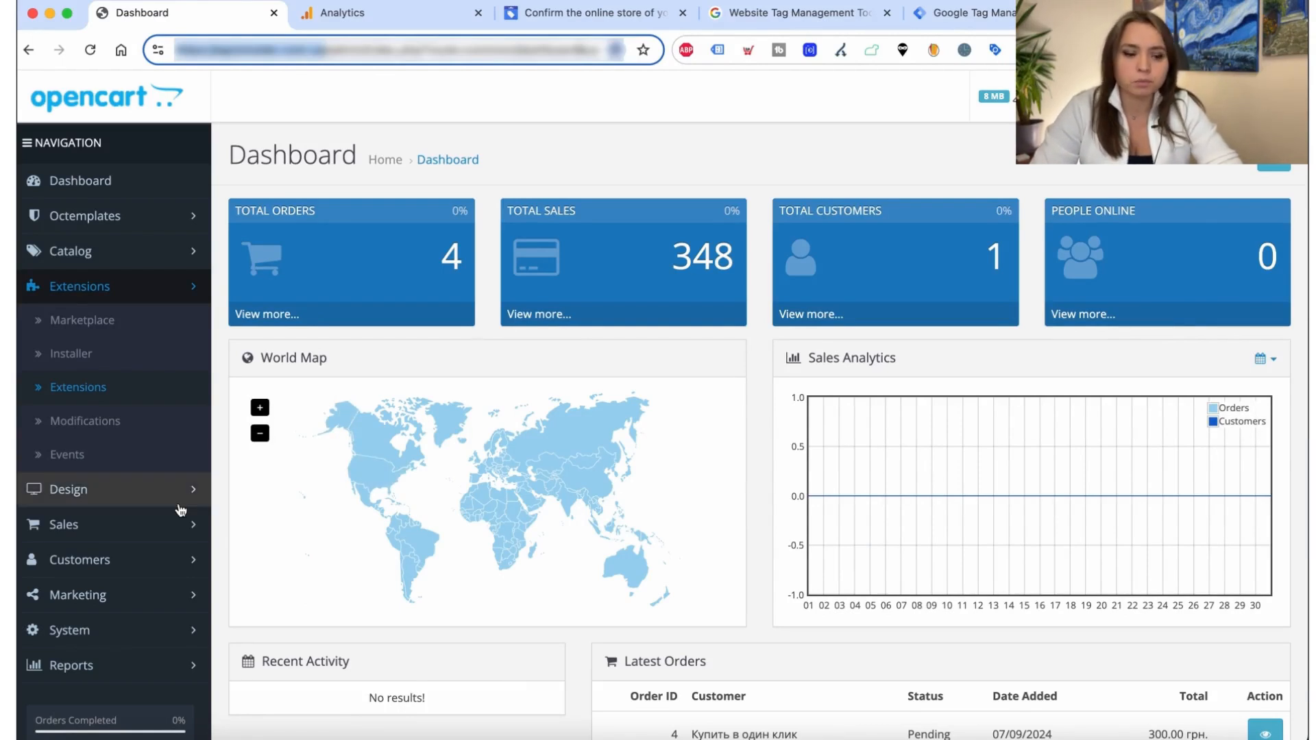
{"action": "left_click", "coordinate": [79, 399]}
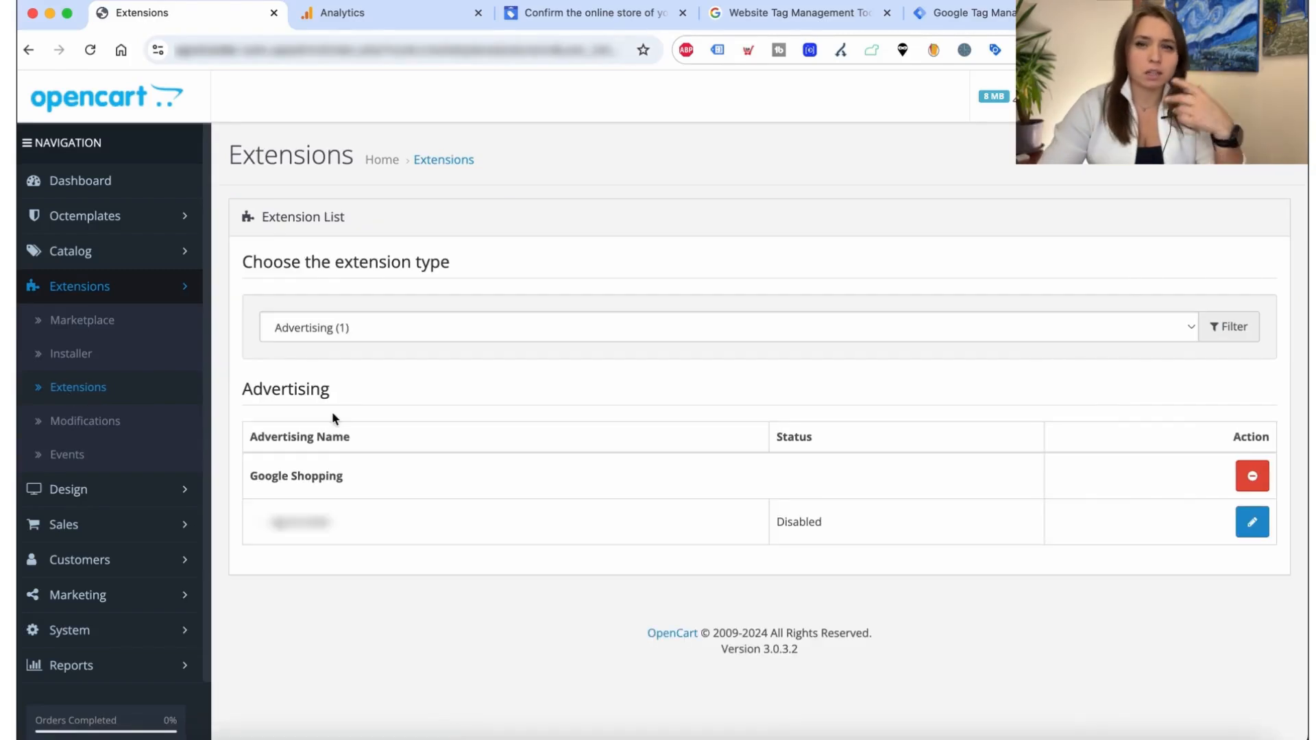
{"action": "left_click", "coordinate": [361, 331]}
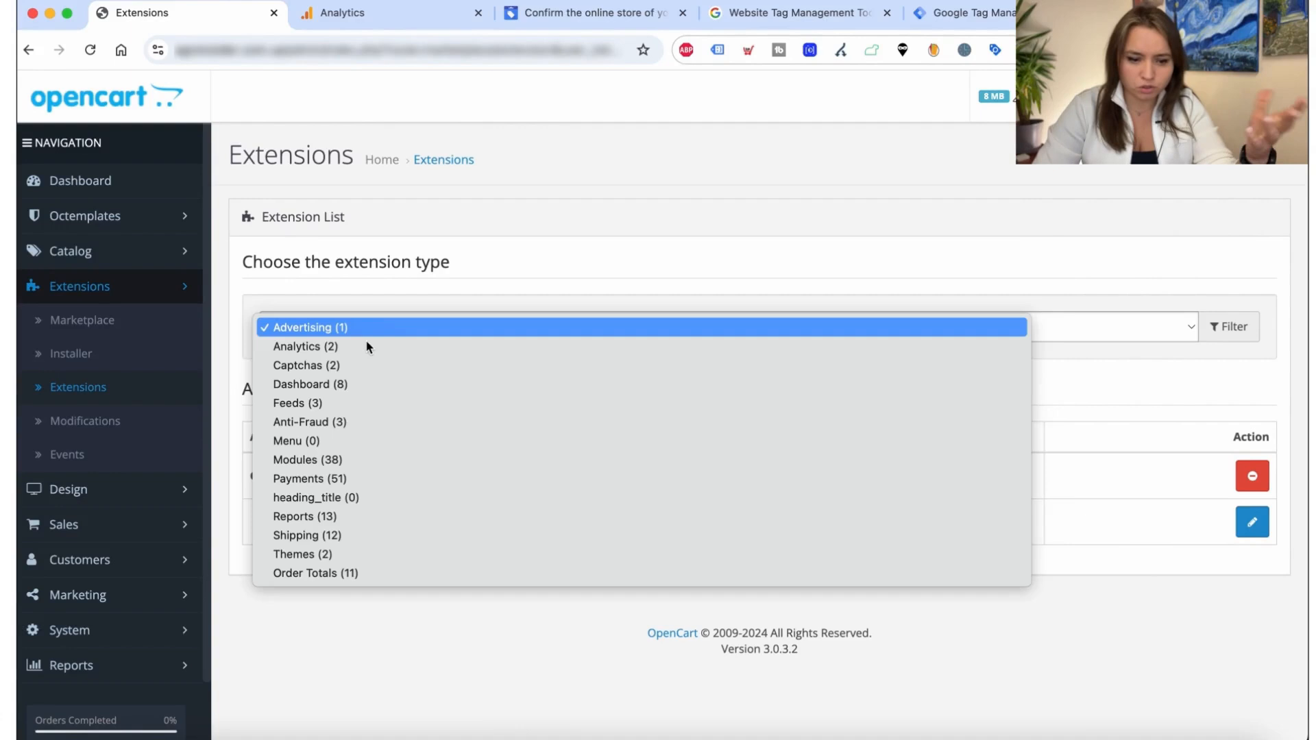
{"action": "left_click", "coordinate": [340, 459]}
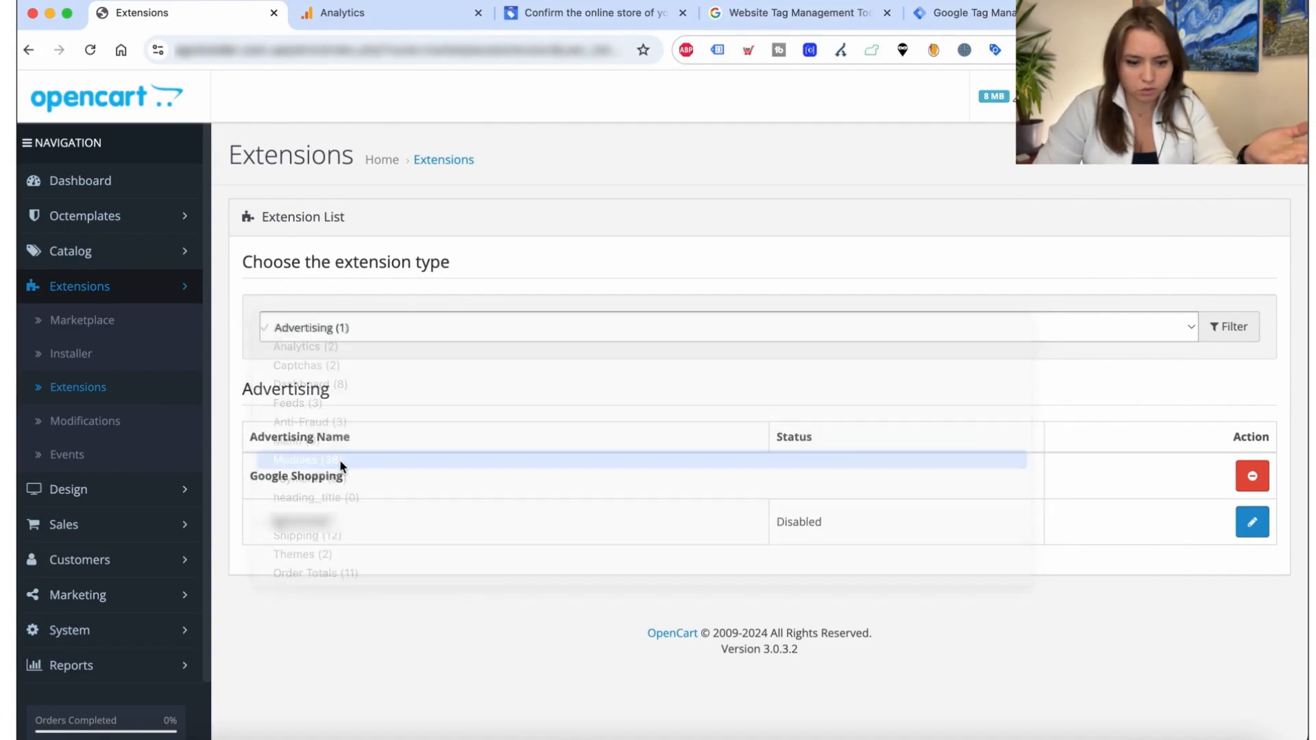
{"action": "scroll", "coordinate": [385, 508], "scroll_direction": "down", "scroll_amount": 10}
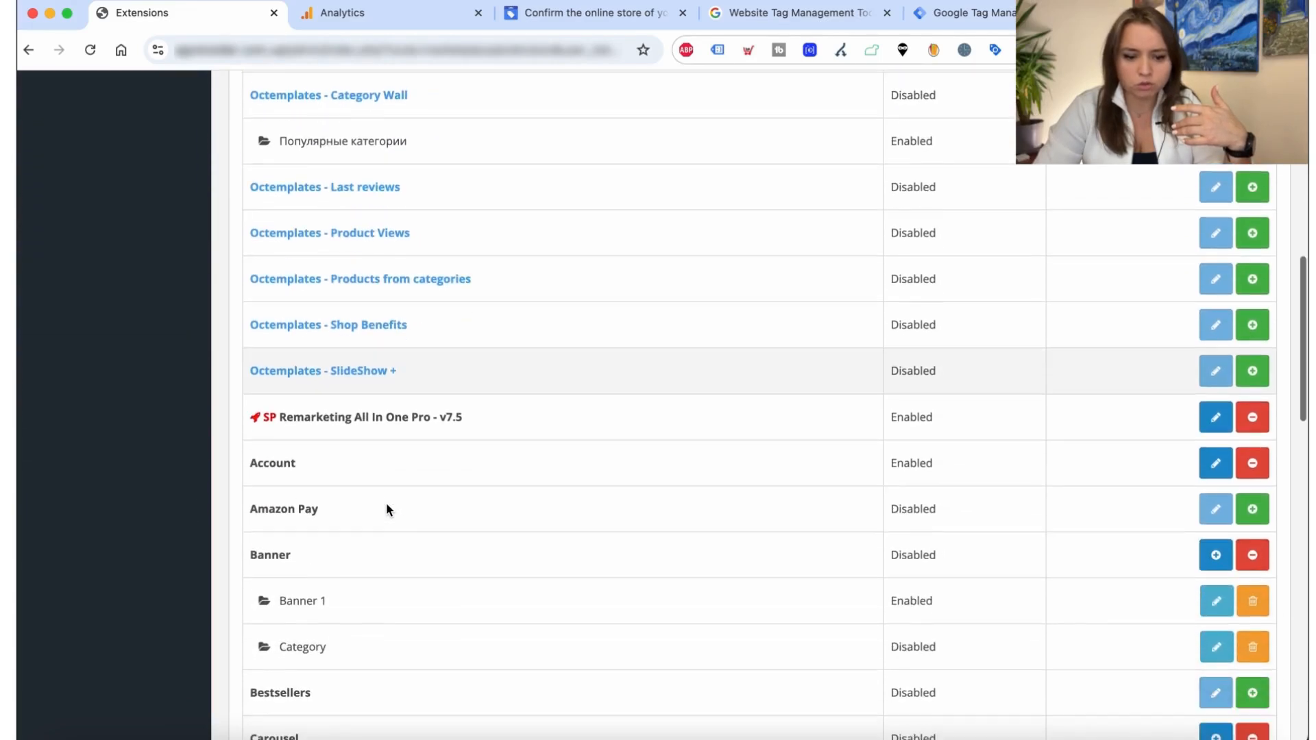
{"action": "scroll", "coordinate": [386, 508], "scroll_direction": "down", "scroll_amount": 1}
{"action": "left_click_drag", "start_coordinate": [278, 378], "coordinate": [491, 388]}
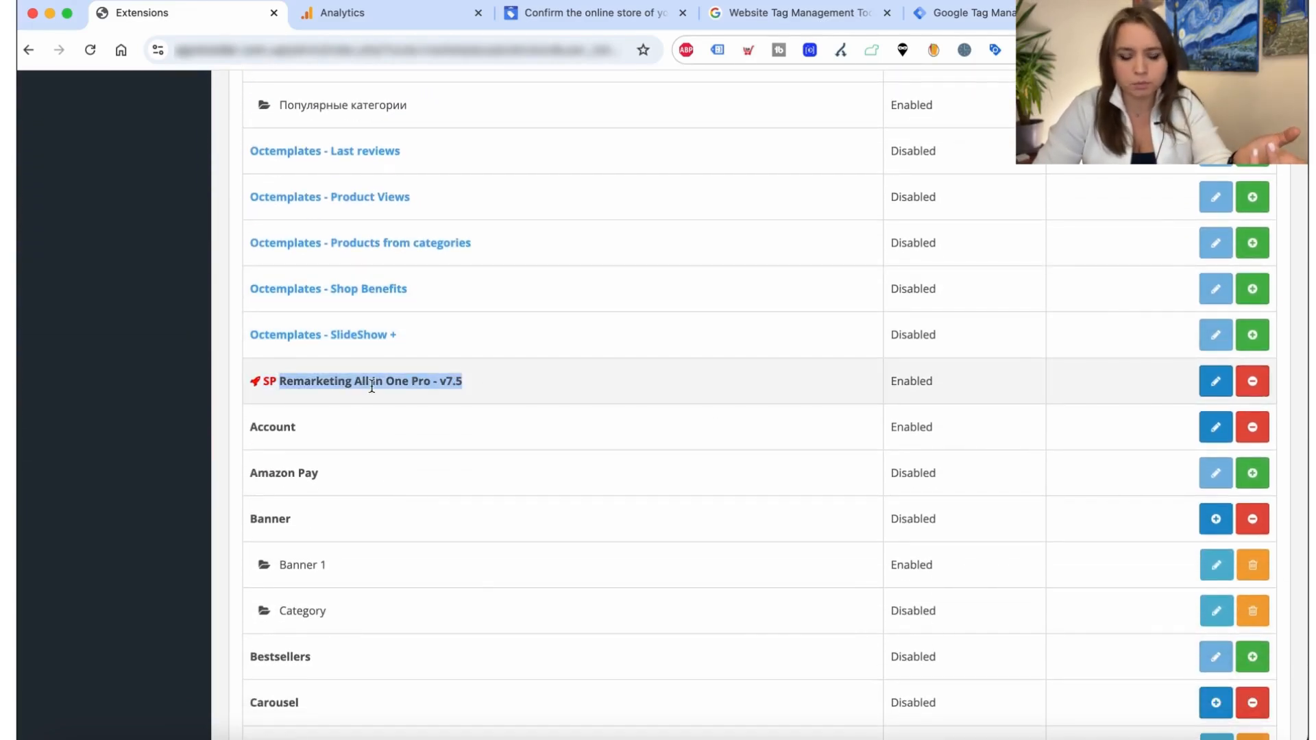
{"action": "left_click", "coordinate": [339, 377]}
{"action": "left_click", "coordinate": [1215, 381]}
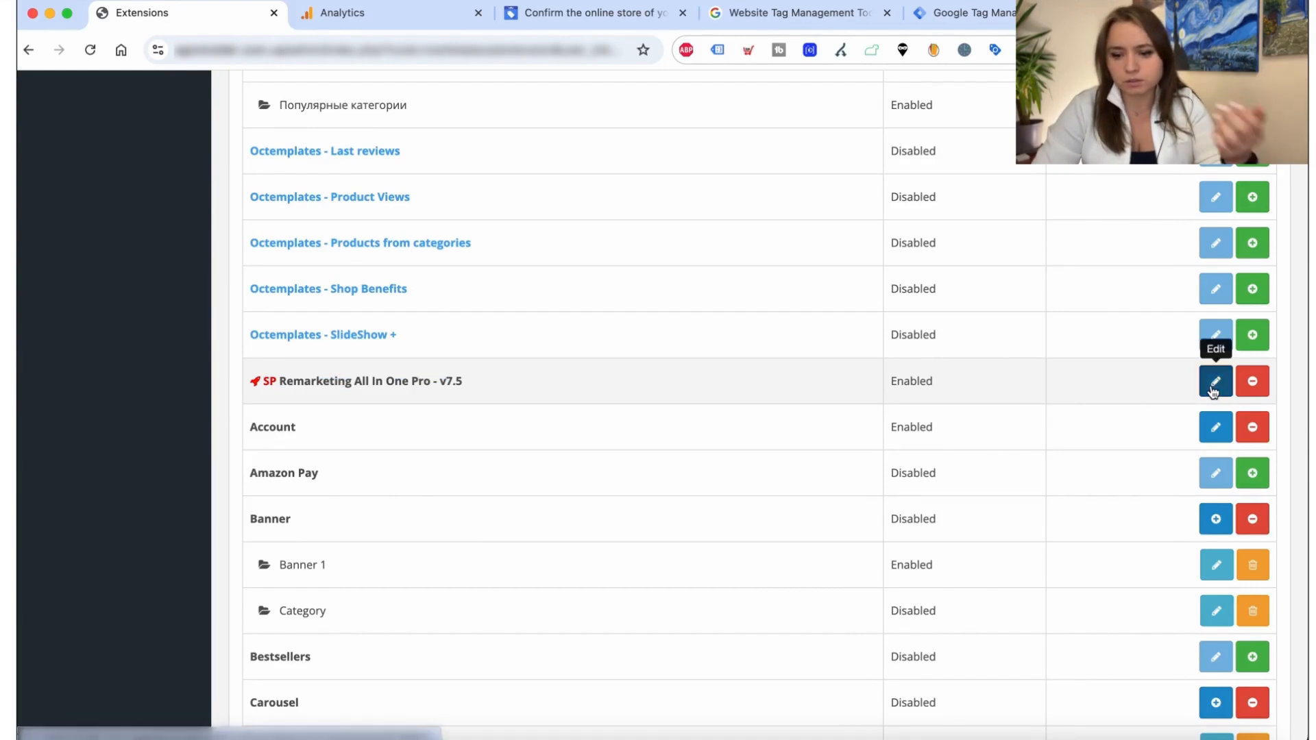
Step: Open the remarketing module's Custom Counters, Scripts etc settings
{"action": "scroll", "coordinate": [484, 400], "scroll_direction": "down", "scroll_amount": 5}
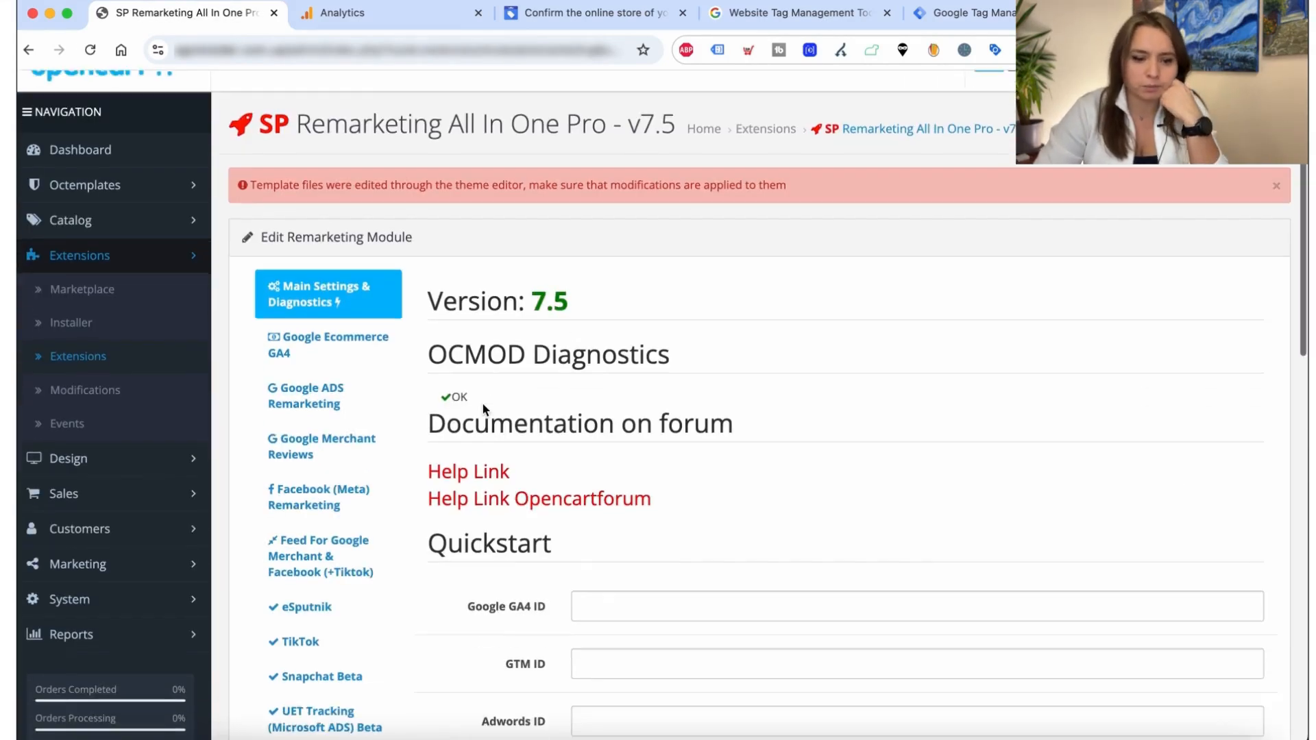
{"action": "scroll", "coordinate": [483, 404], "scroll_direction": "down", "scroll_amount": 3}
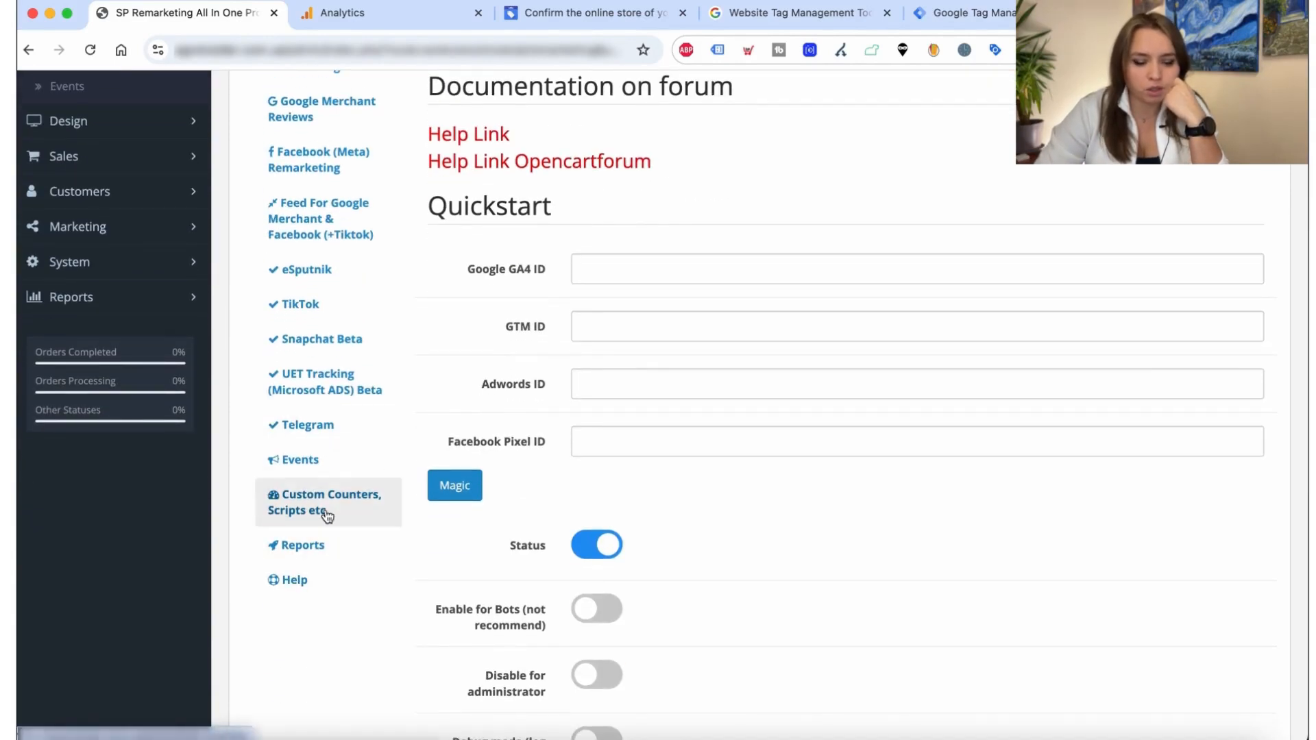
{"action": "left_click", "coordinate": [364, 515]}
{"action": "scroll", "coordinate": [710, 366], "scroll_direction": "up", "scroll_amount": 3}
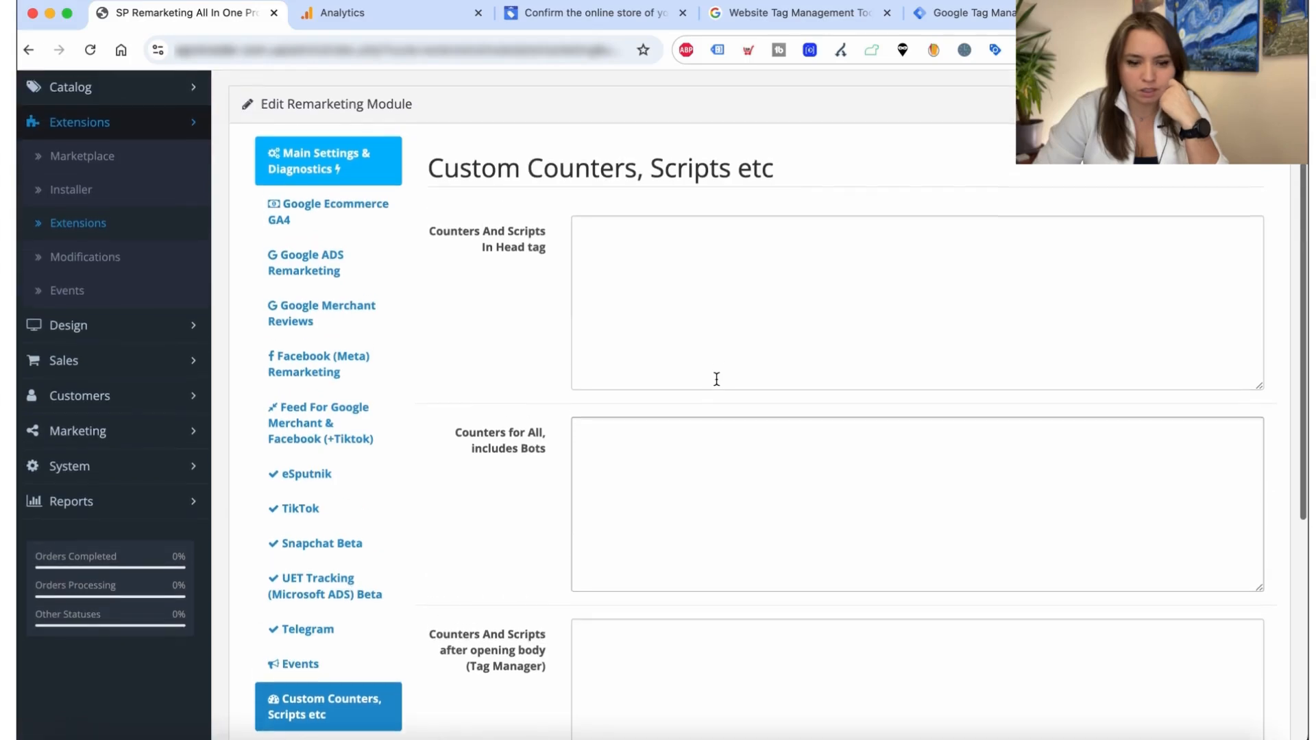
Step: Copy the <head> snippet from Tag Manager's installation instructions into the module's Counters And Scripts In Head tag field
{"action": "left_click", "coordinate": [709, 366]}
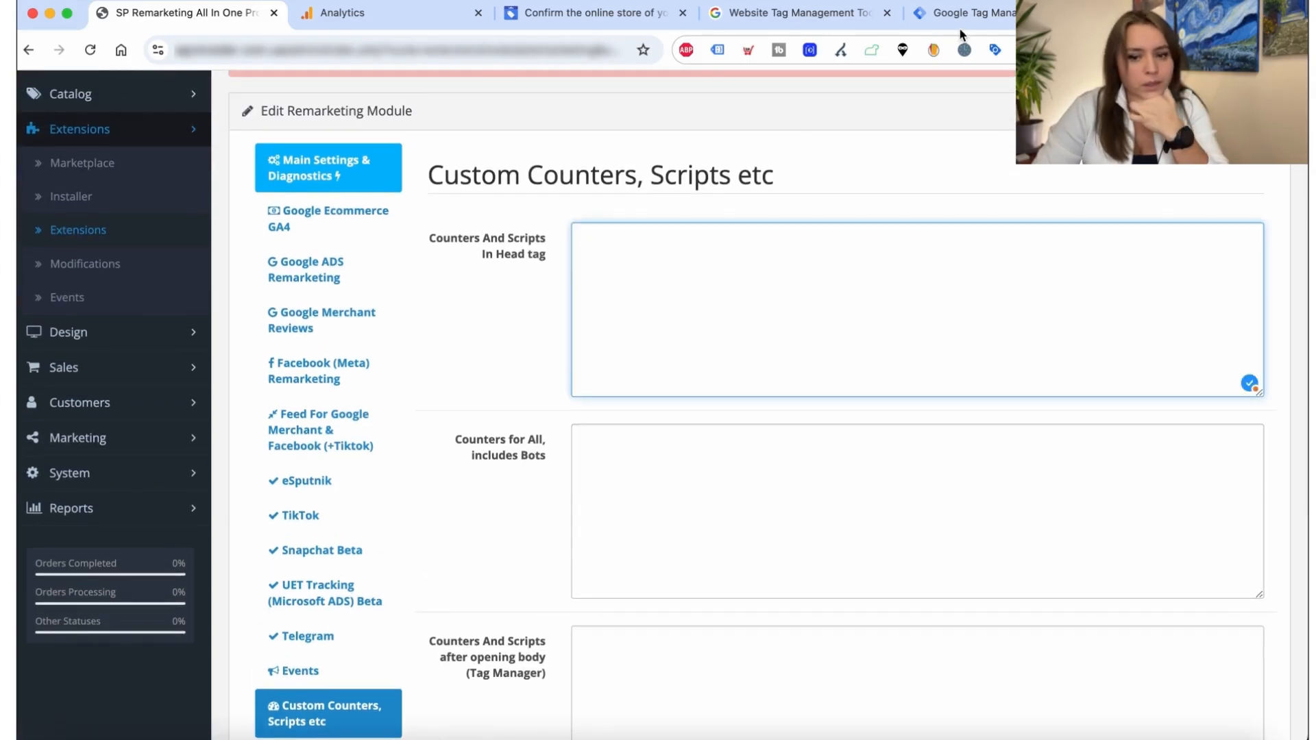
{"action": "left_click", "coordinate": [966, 17]}
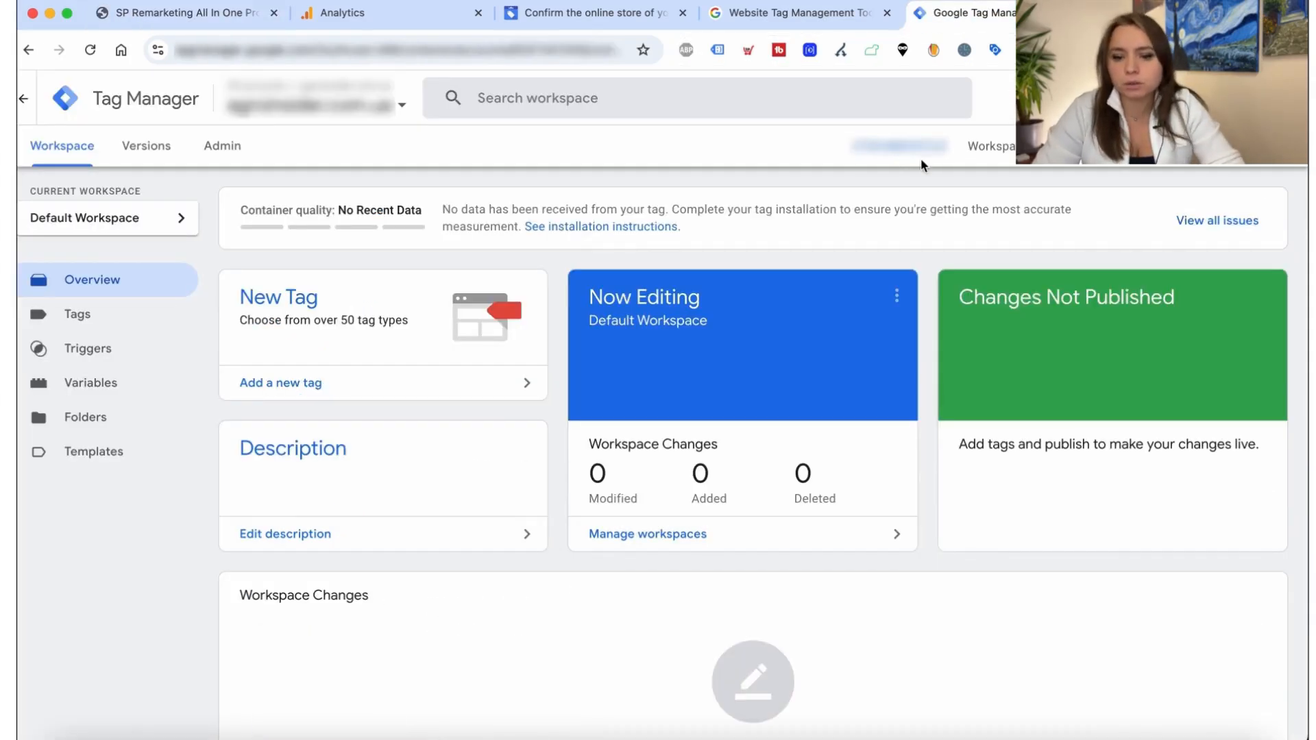
{"action": "left_click", "coordinate": [904, 148]}
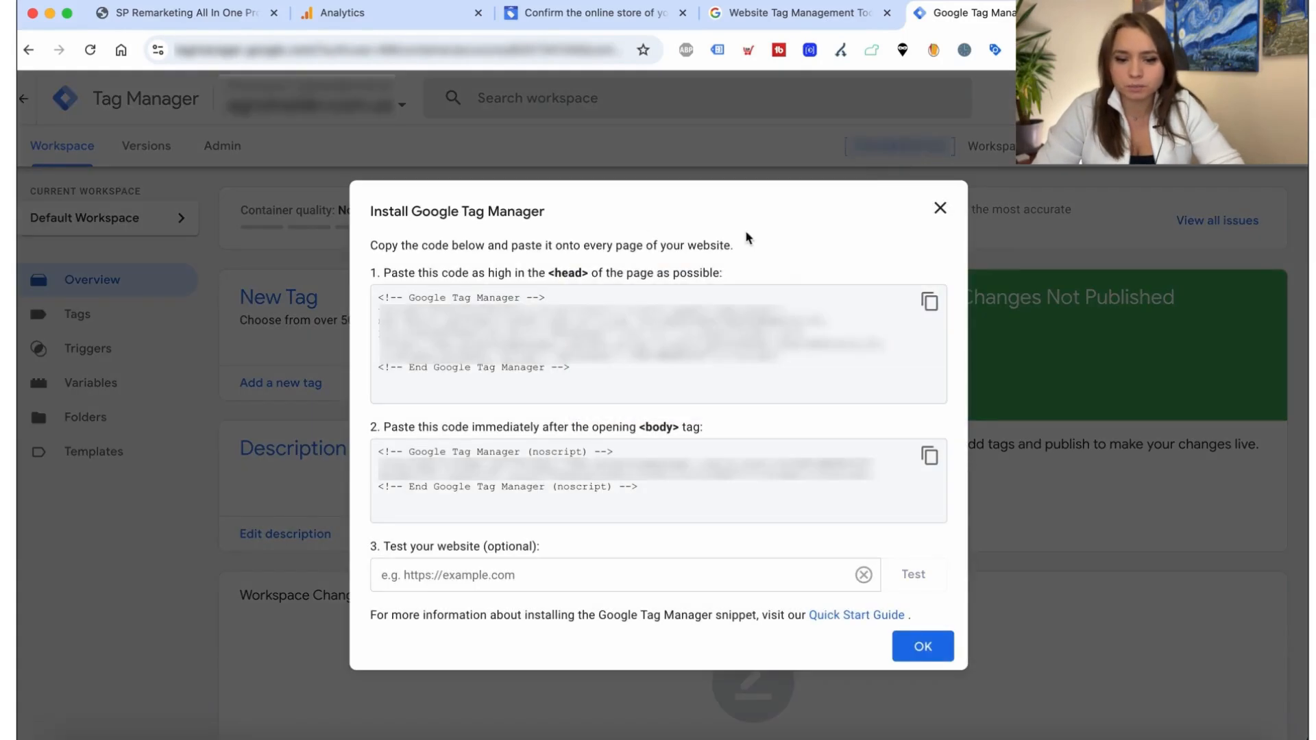
{"action": "left_click", "coordinate": [931, 303]}
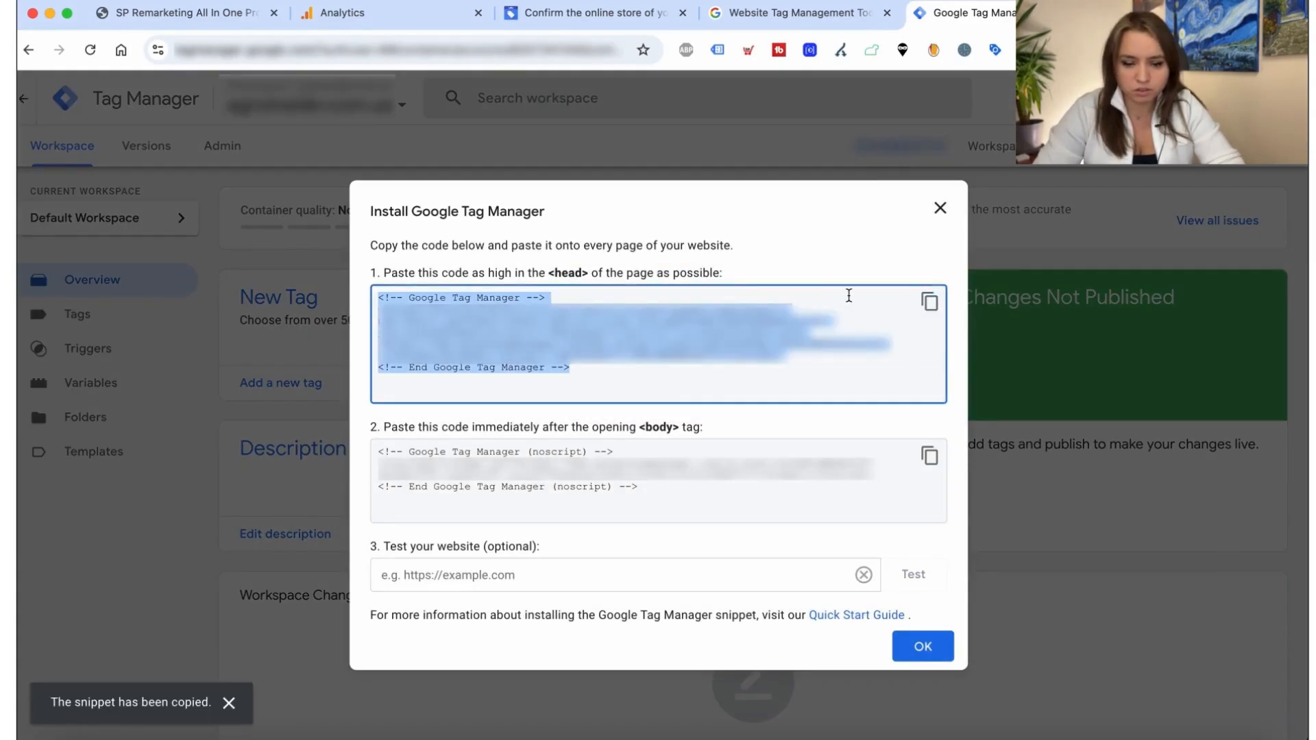
{"action": "left_click", "coordinate": [180, 12]}
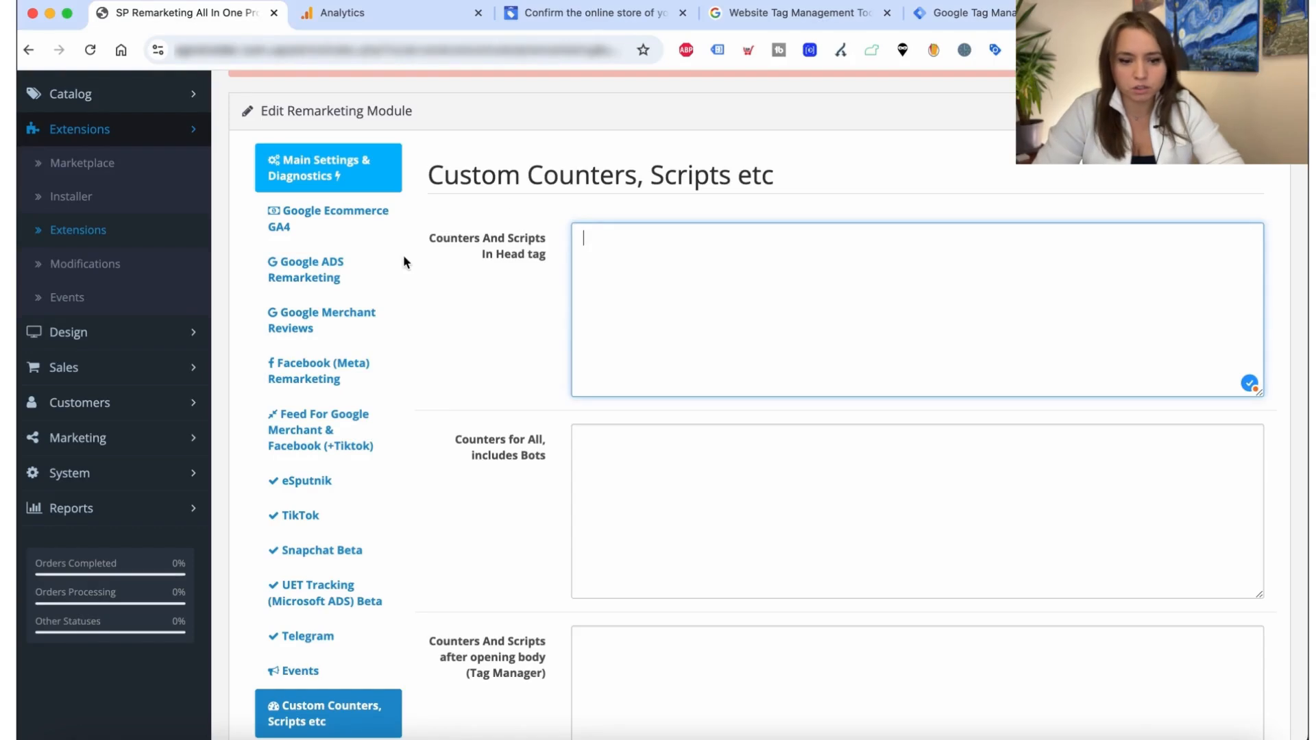
{"action": "left_click_drag", "start_coordinate": [493, 260], "coordinate": [552, 260]}
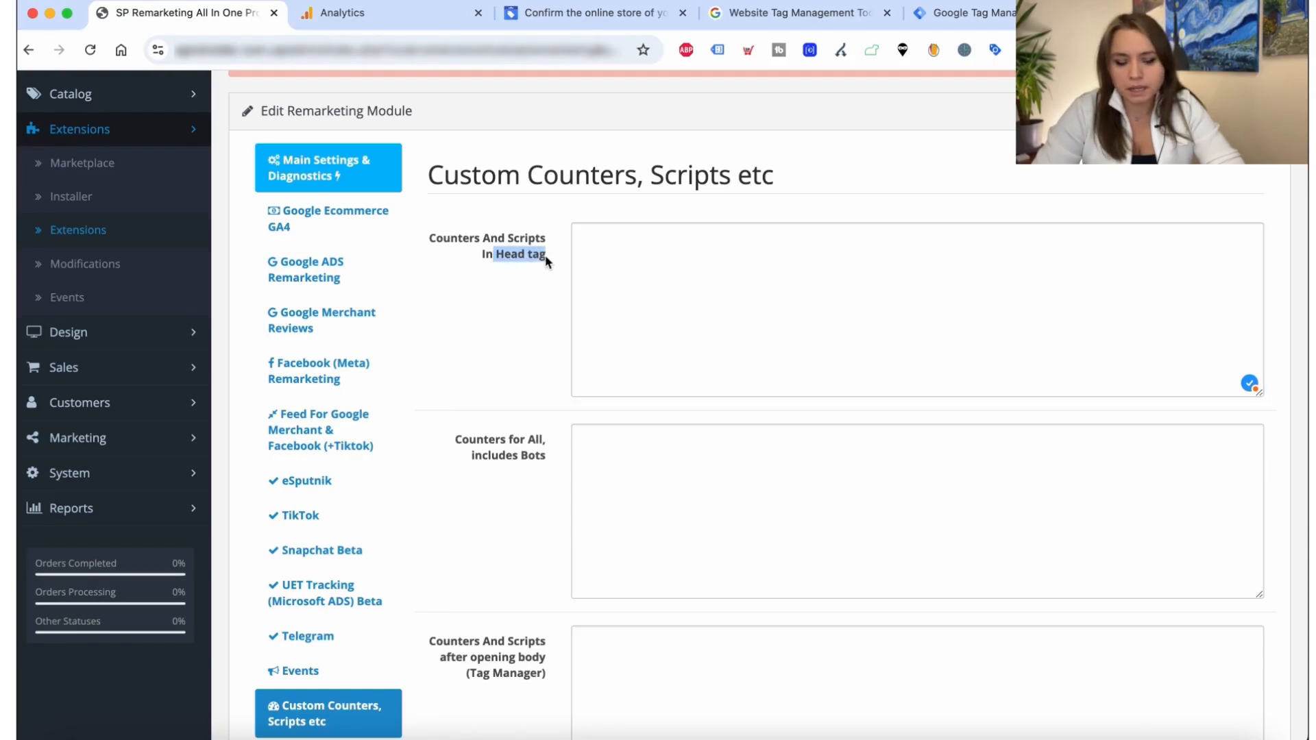
{"action": "left_click", "coordinate": [652, 264]}
{"action": "key", "text": "super+v"}
Step: Copy Tag Manager's noscript <body> snippet into the module's Counters And Scripts after opening body field and save the module
{"action": "scroll", "coordinate": [682, 361], "scroll_direction": "down", "scroll_amount": 3}
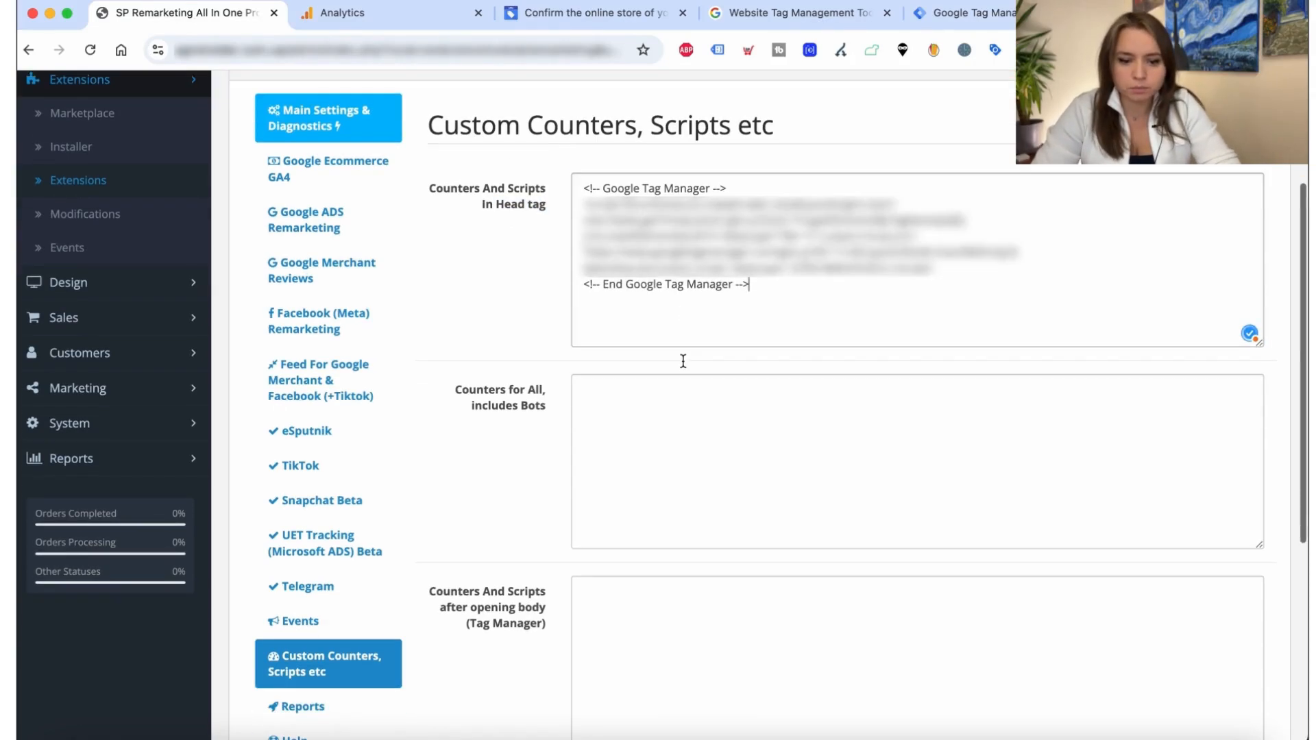
{"action": "left_click", "coordinate": [670, 438]}
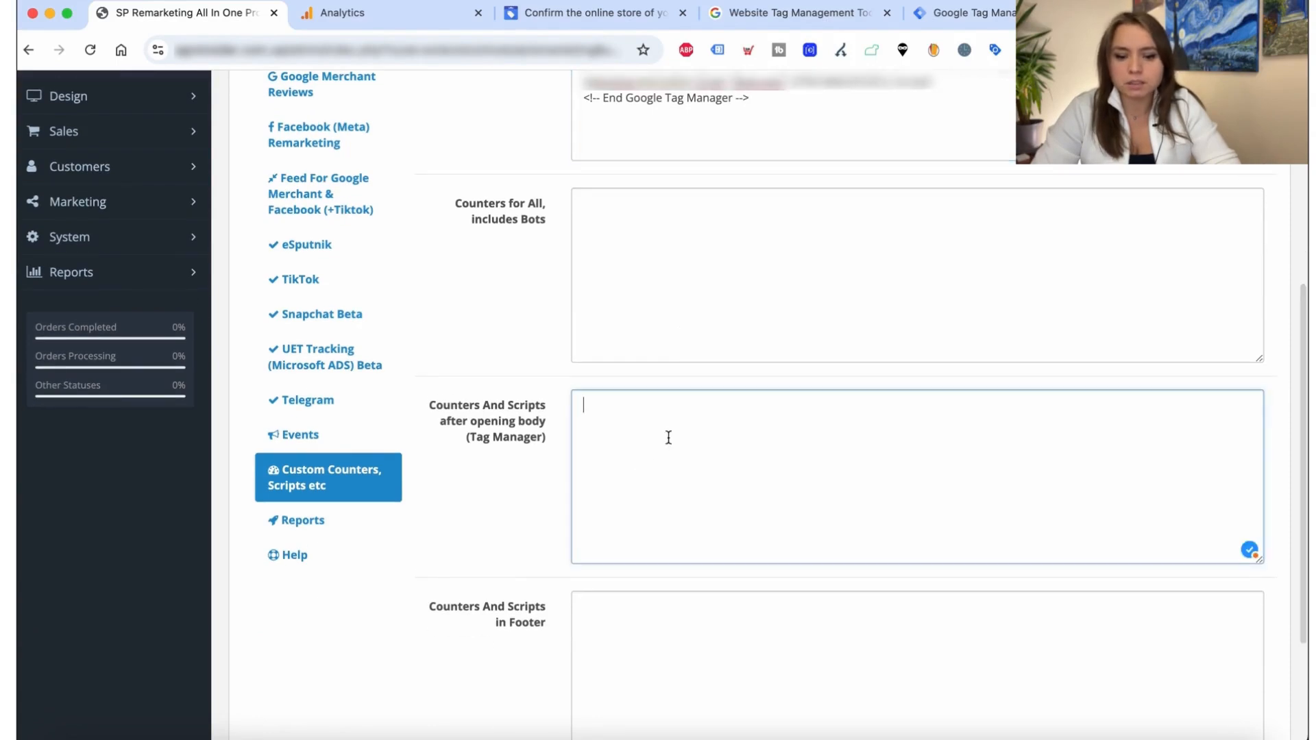
{"action": "left_click", "coordinate": [974, 13]}
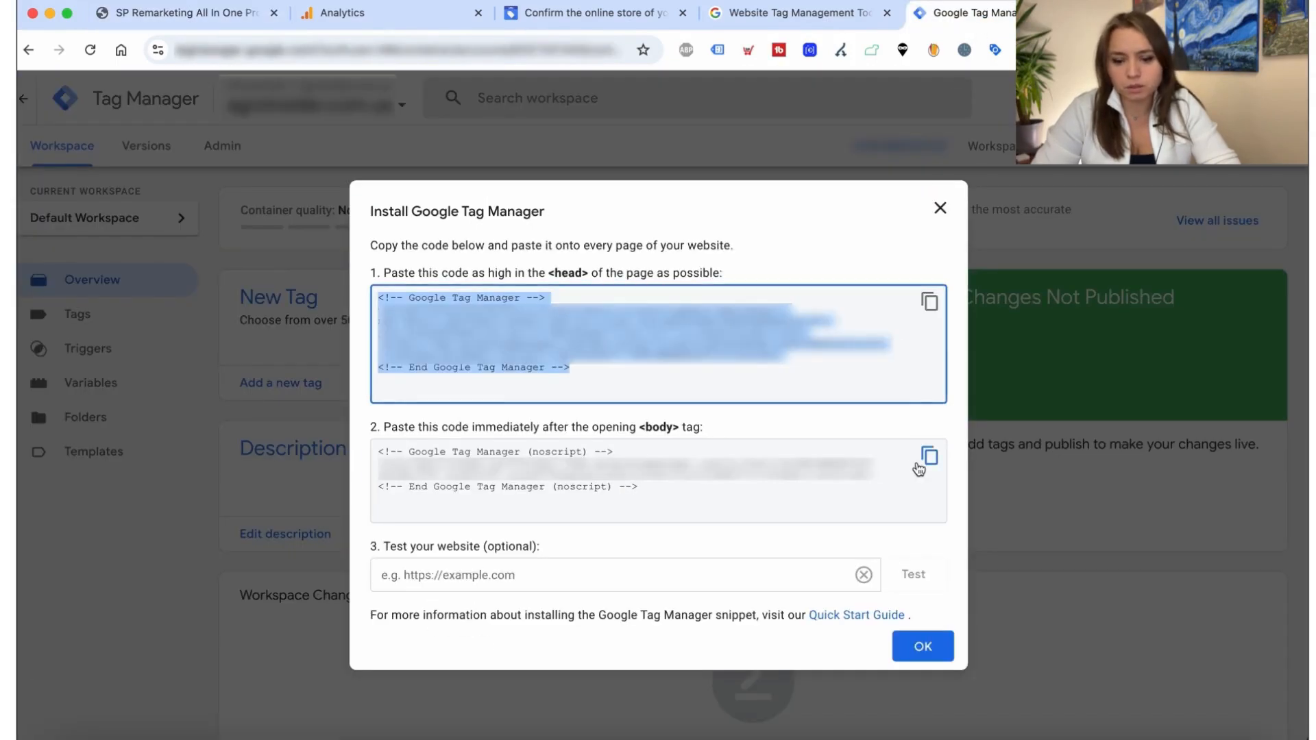
{"action": "left_click", "coordinate": [918, 469]}
{"action": "left_click", "coordinate": [199, 15]}
{"action": "key", "text": "super+v"}
{"action": "scroll", "coordinate": [685, 480], "scroll_direction": "down", "scroll_amount": 3}
{"action": "scroll", "coordinate": [713, 478], "scroll_direction": "up", "scroll_amount": 10}
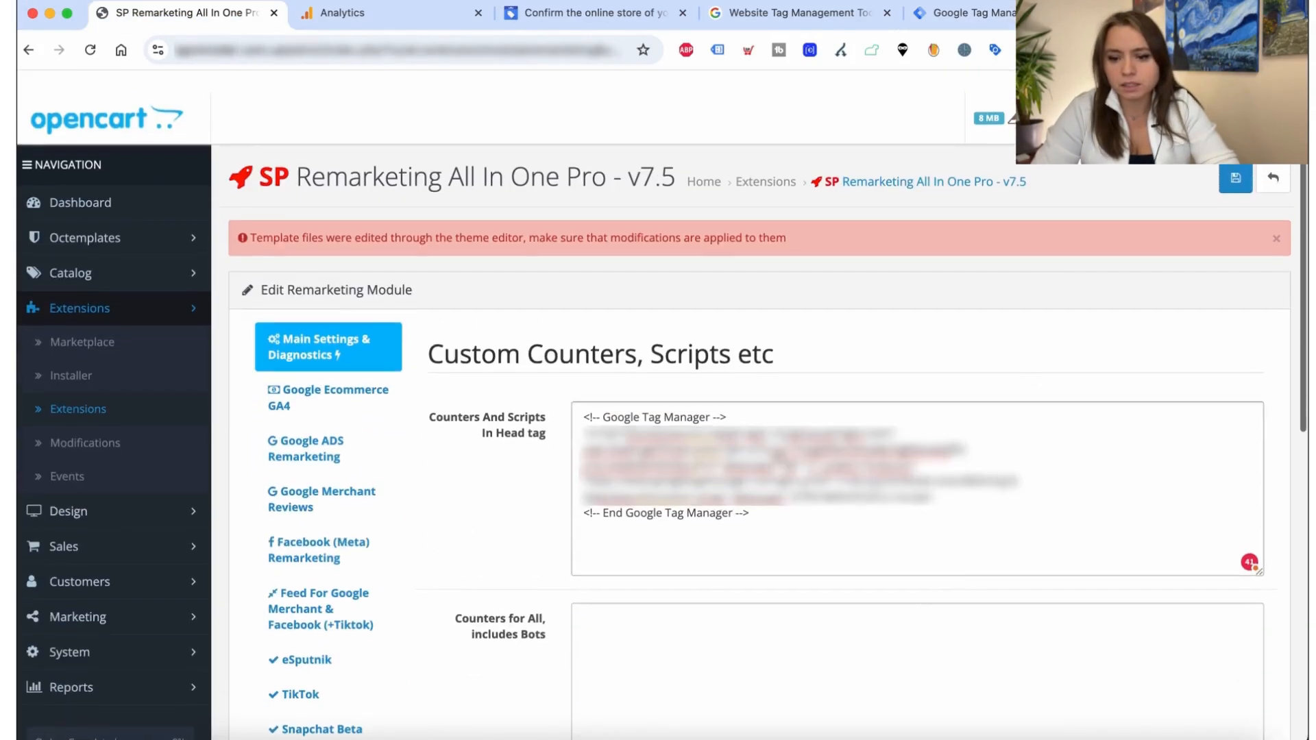
{"action": "left_click", "coordinate": [1236, 161]}
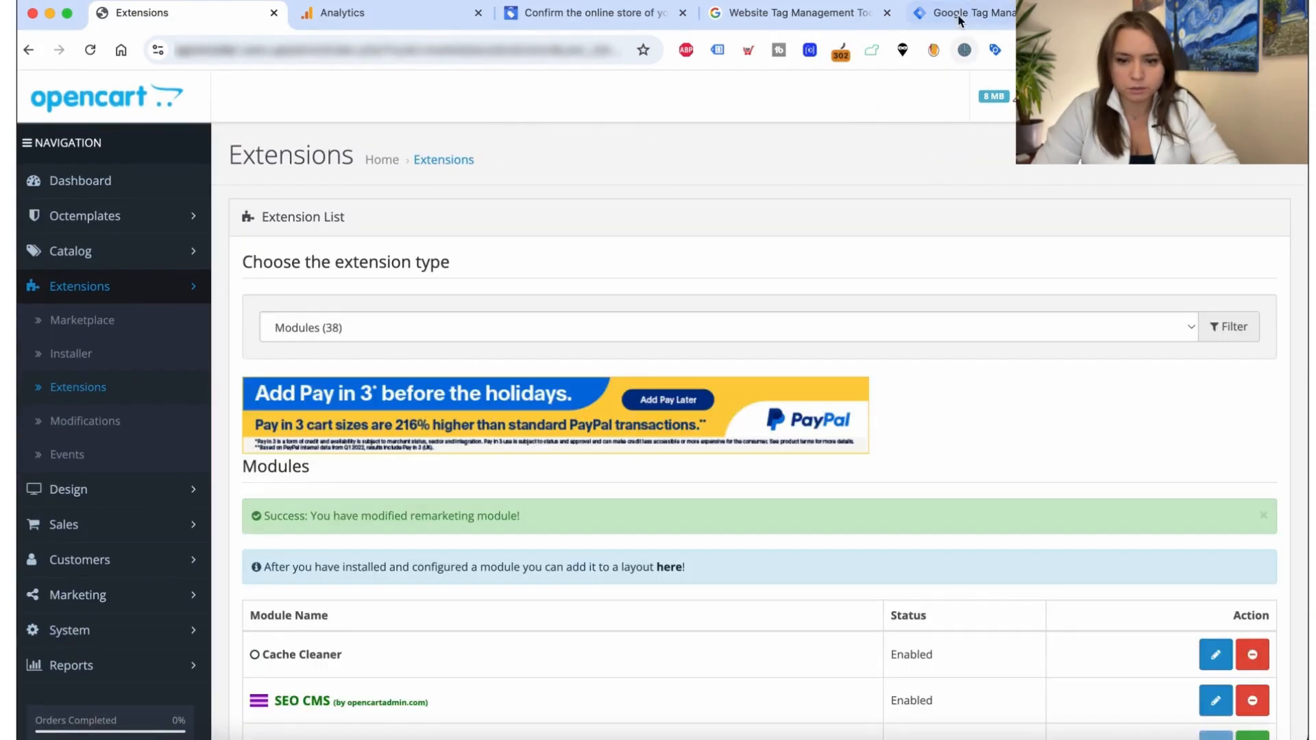
Step: Close the installation instructions, start previewing the container, and connect Tag Assistant to the store using the address copied from OpenCart
{"action": "left_click", "coordinate": [963, 12]}
{"action": "left_click", "coordinate": [929, 642]}
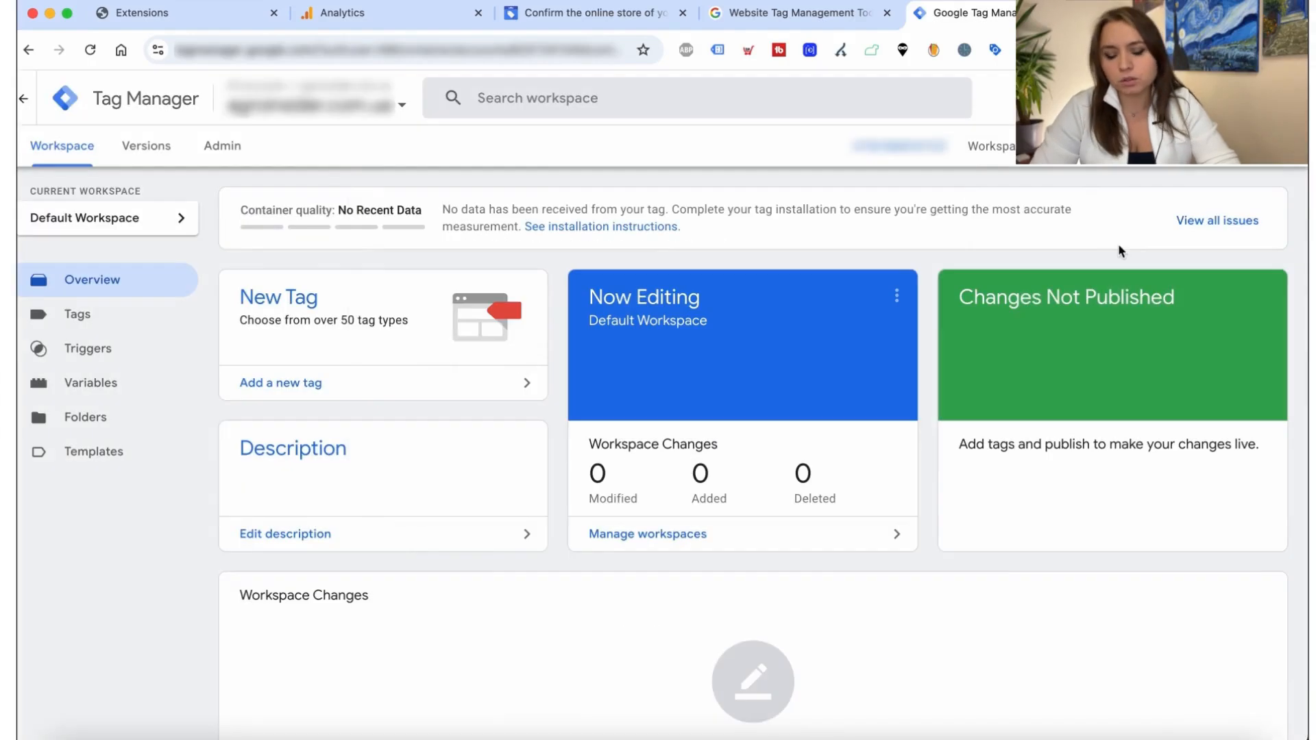
{"action": "left_click", "coordinate": [221, 17]}
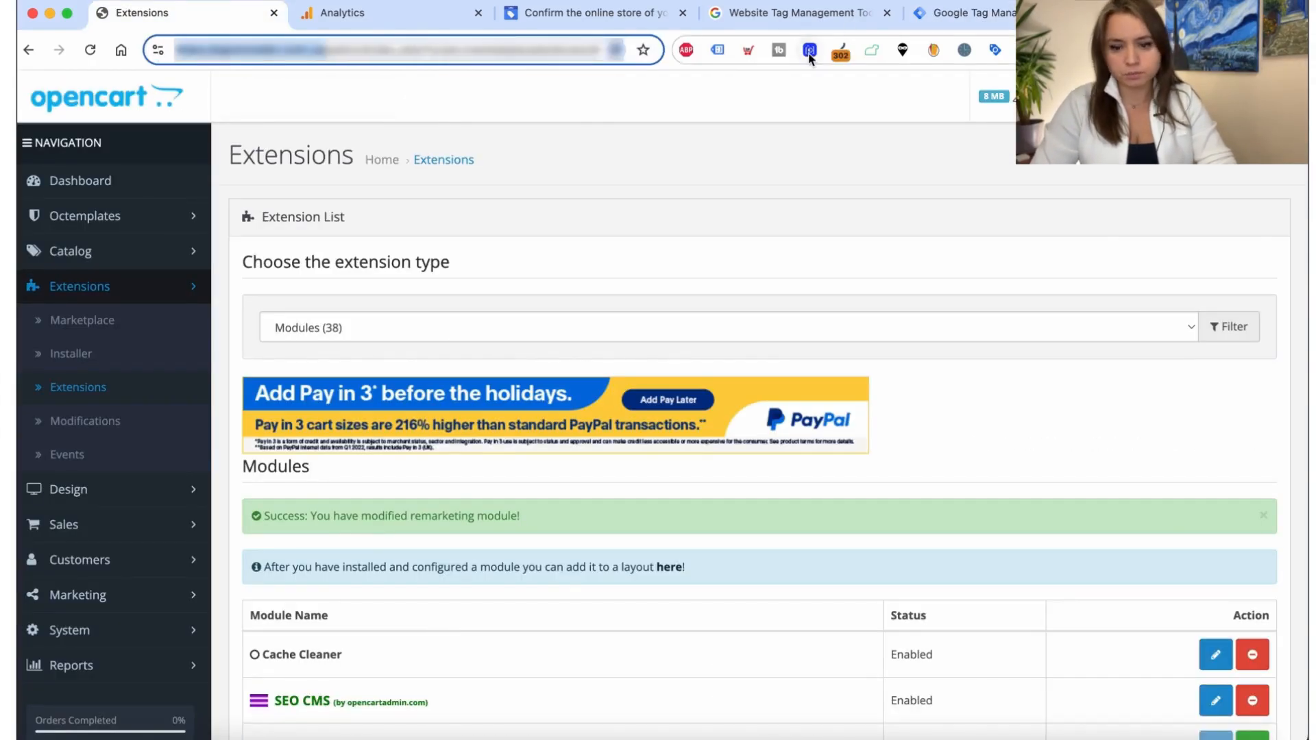
{"action": "left_click", "coordinate": [946, 16]}
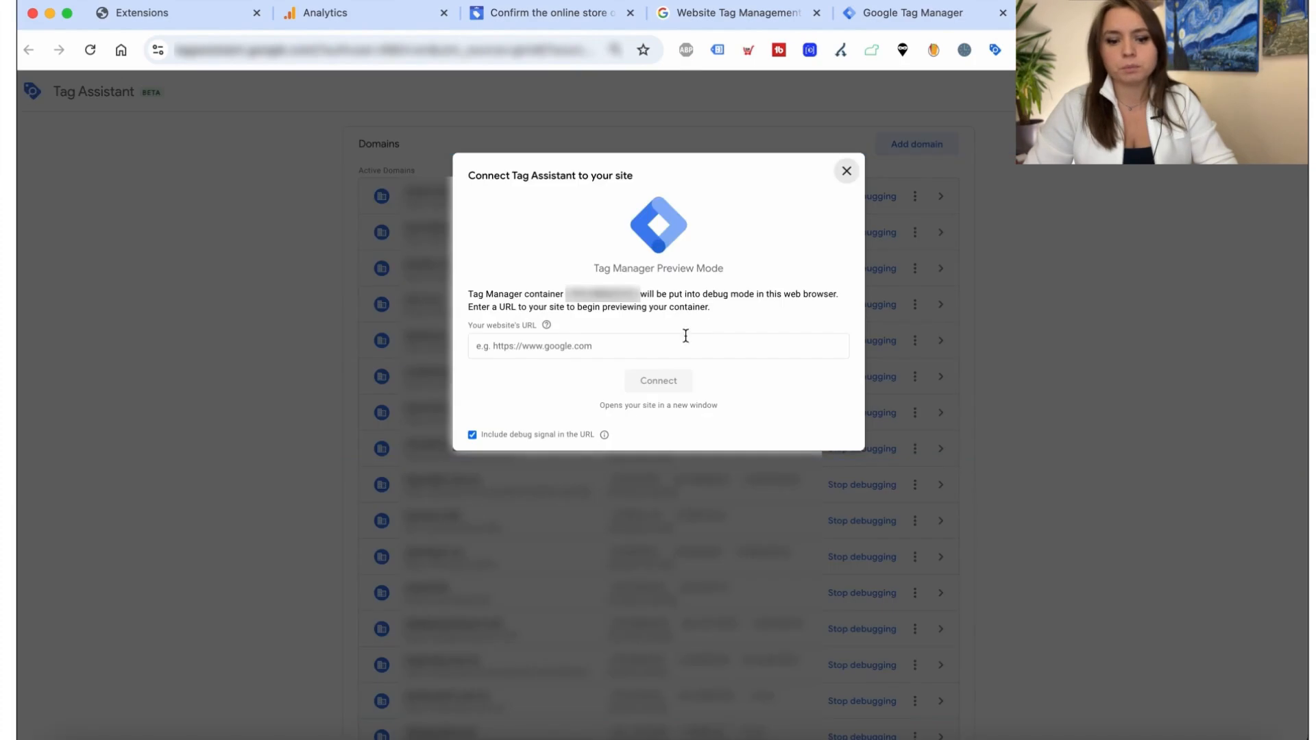
{"action": "left_click", "coordinate": [604, 354]}
{"action": "key", "text": "ctrl+v"}
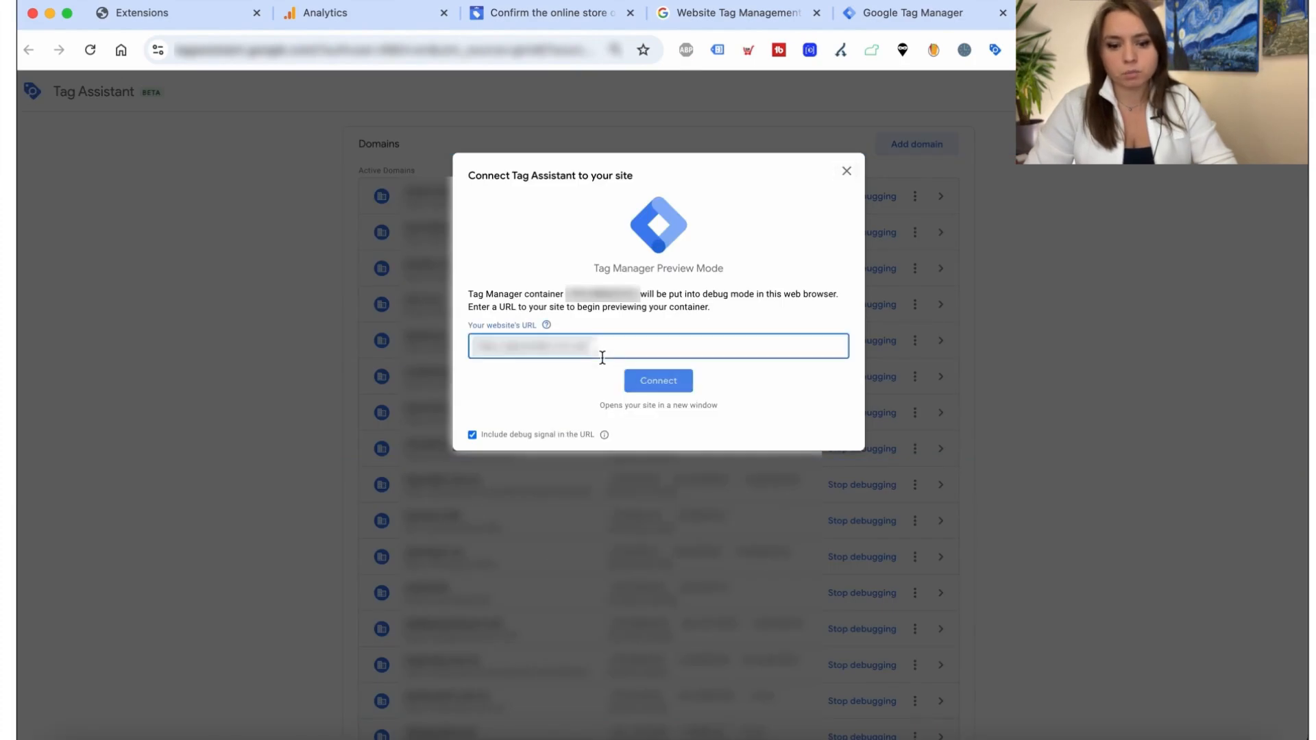
{"action": "left_click", "coordinate": [668, 381]}
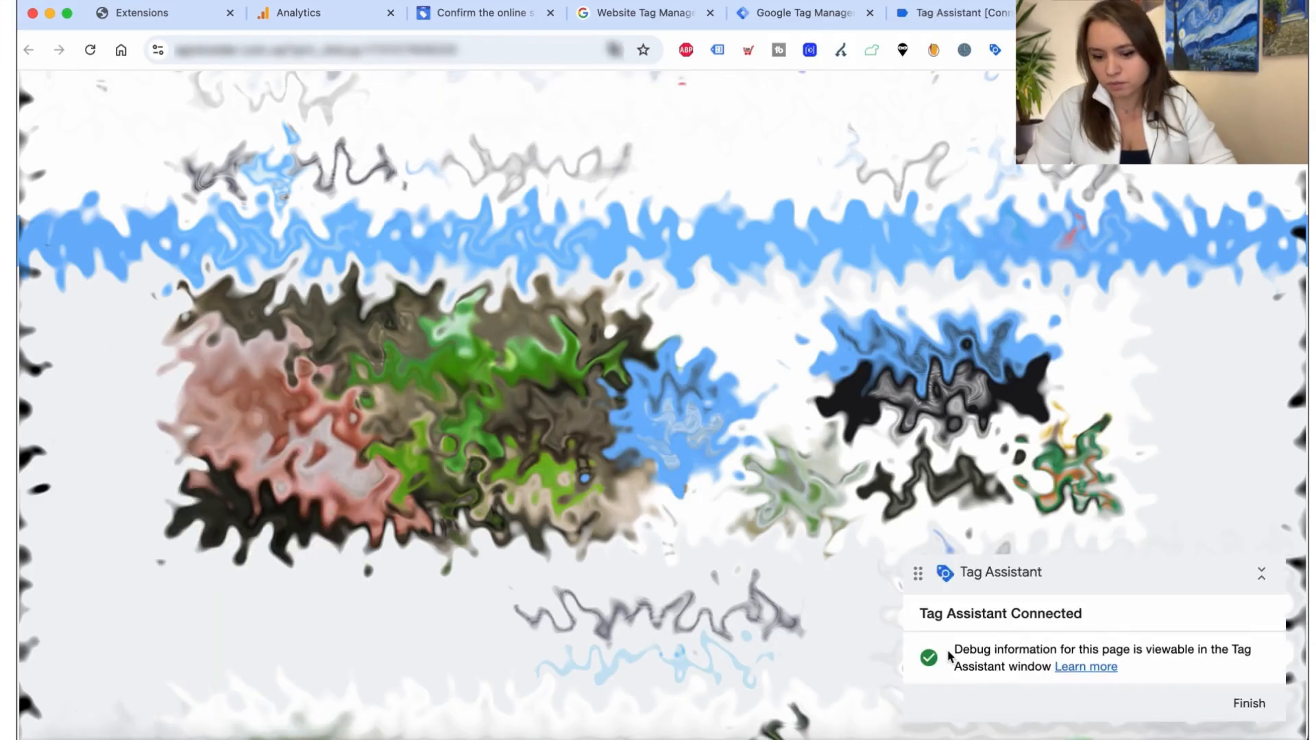
Step: Check the Tag Assistant connection message on the store page and review the container's debug summary in Tag Assistant
{"action": "left_click_drag", "start_coordinate": [958, 656], "coordinate": [1194, 650]}
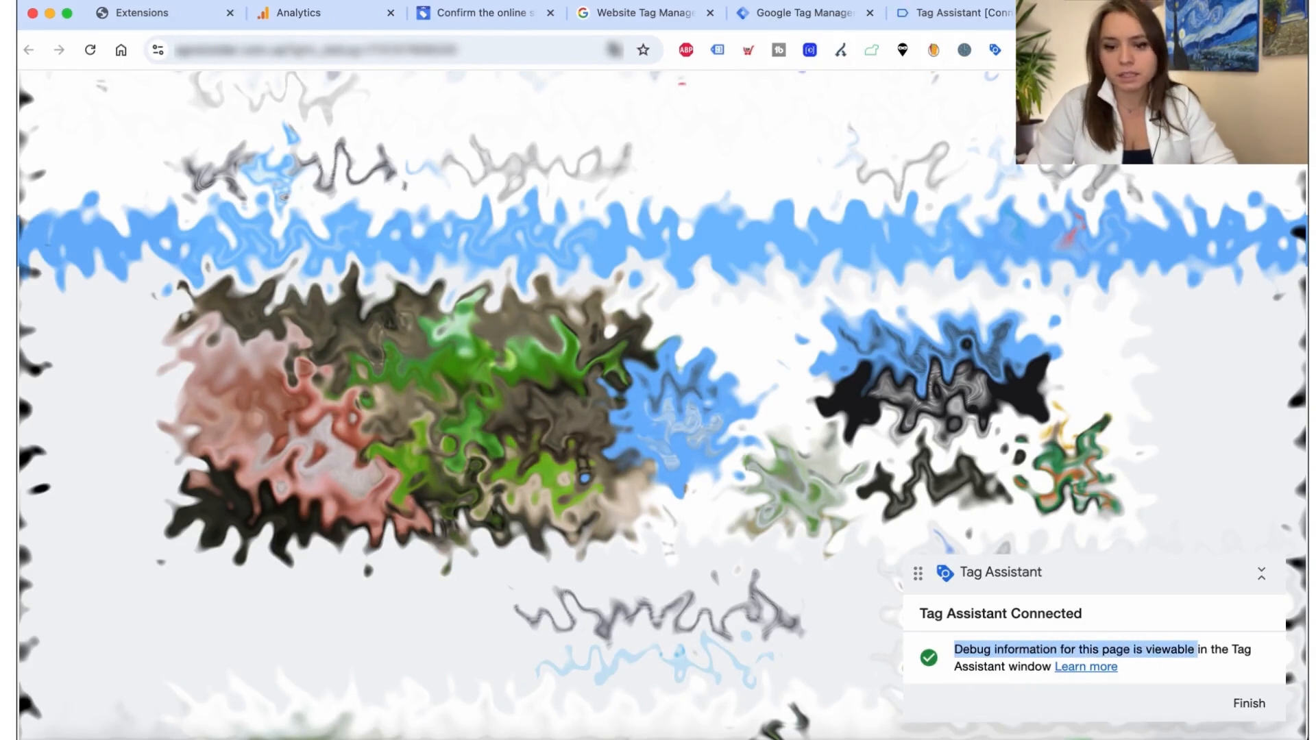
{"action": "left_click", "coordinate": [959, 13]}
{"action": "left_click", "coordinate": [657, 315]}
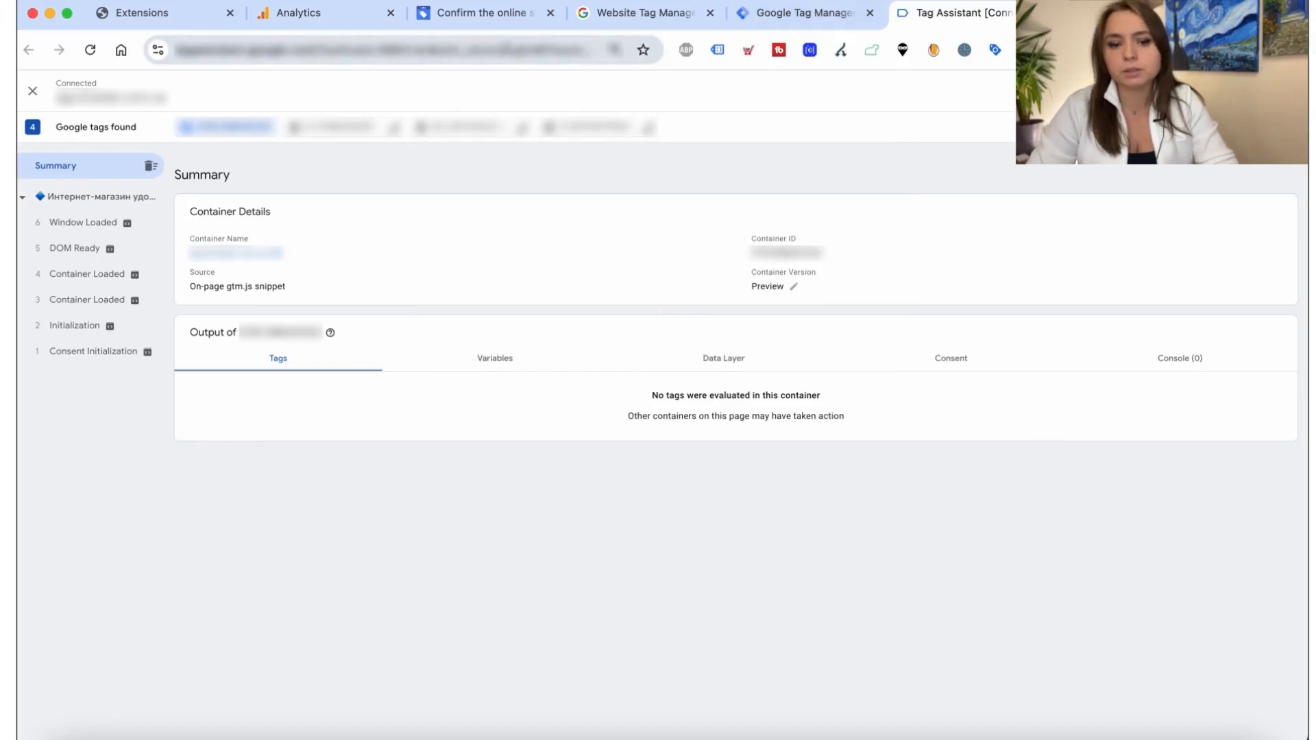
Step: Verify the online store through Google Tag Manager in Merchant Center and continue to the overview to check its setup status
{"action": "left_click", "coordinate": [480, 22]}
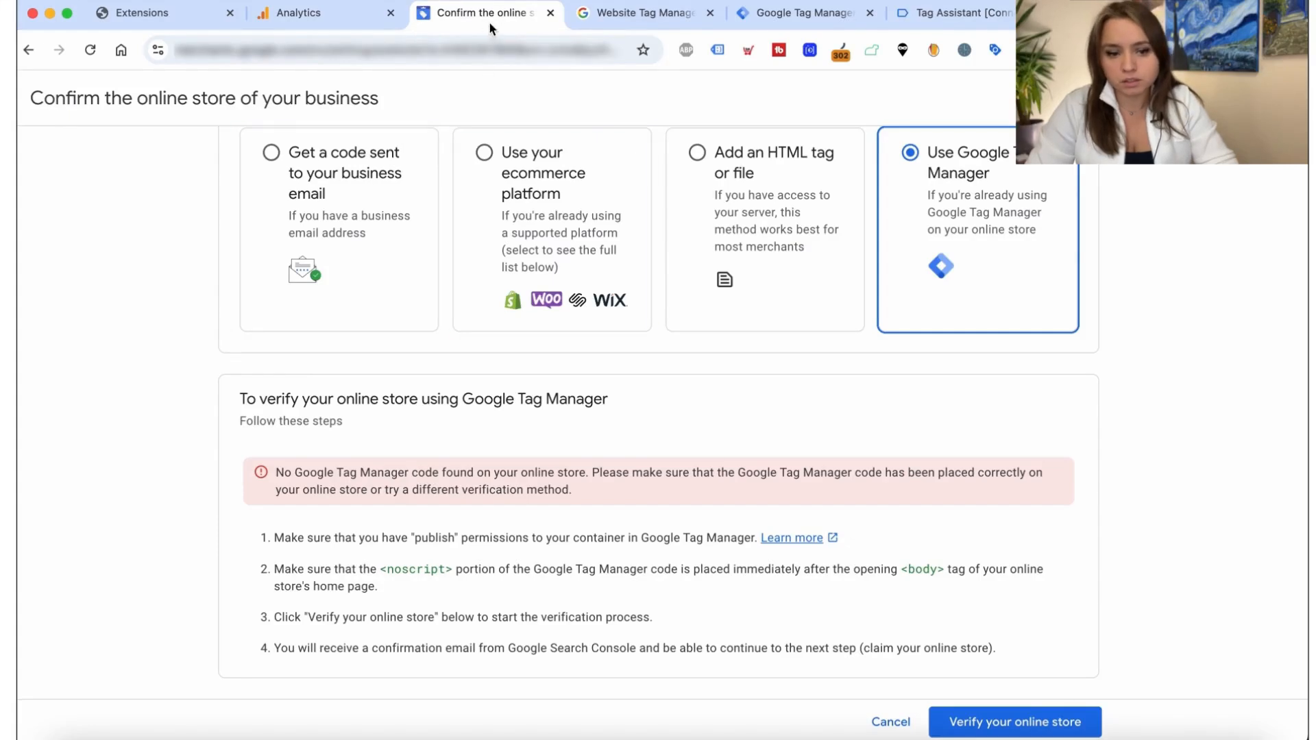
{"action": "left_click", "coordinate": [949, 720]}
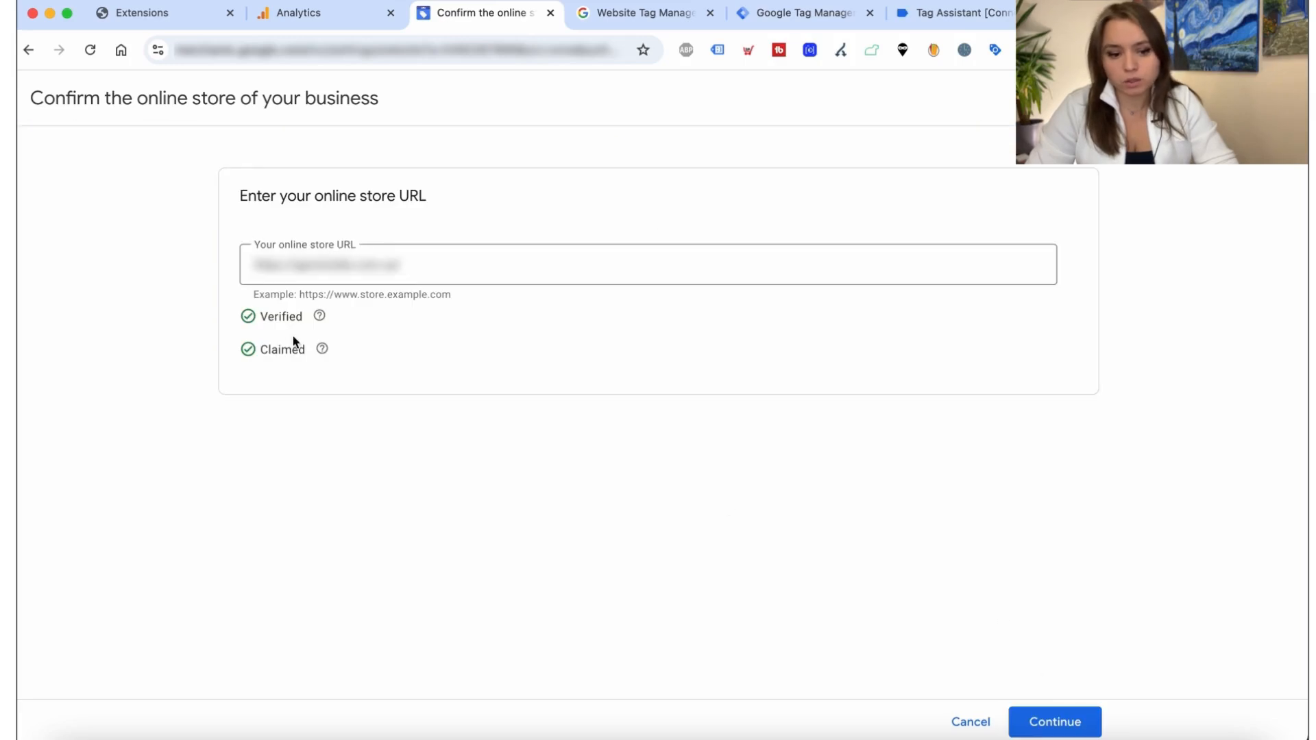
{"action": "left_click_drag", "start_coordinate": [263, 350], "coordinate": [303, 350]}
{"action": "double_click", "coordinate": [279, 316]}
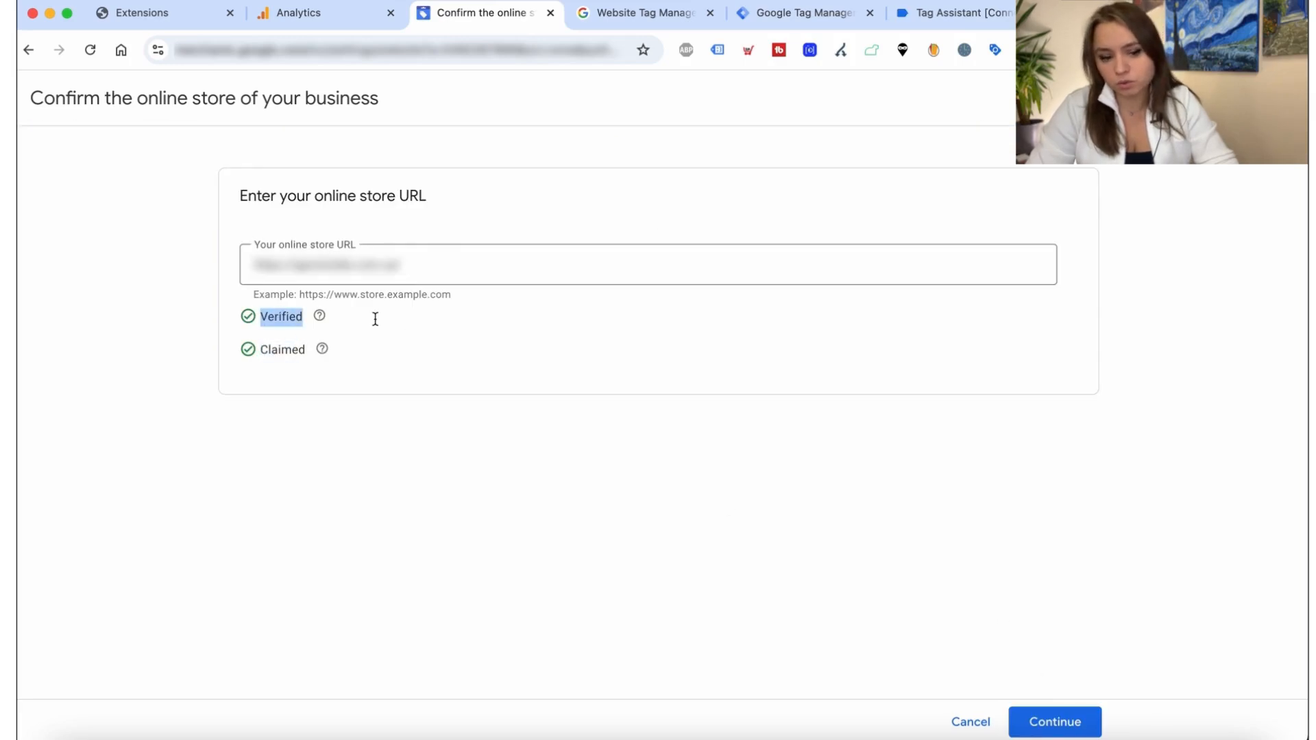
{"action": "left_click", "coordinate": [1059, 722]}
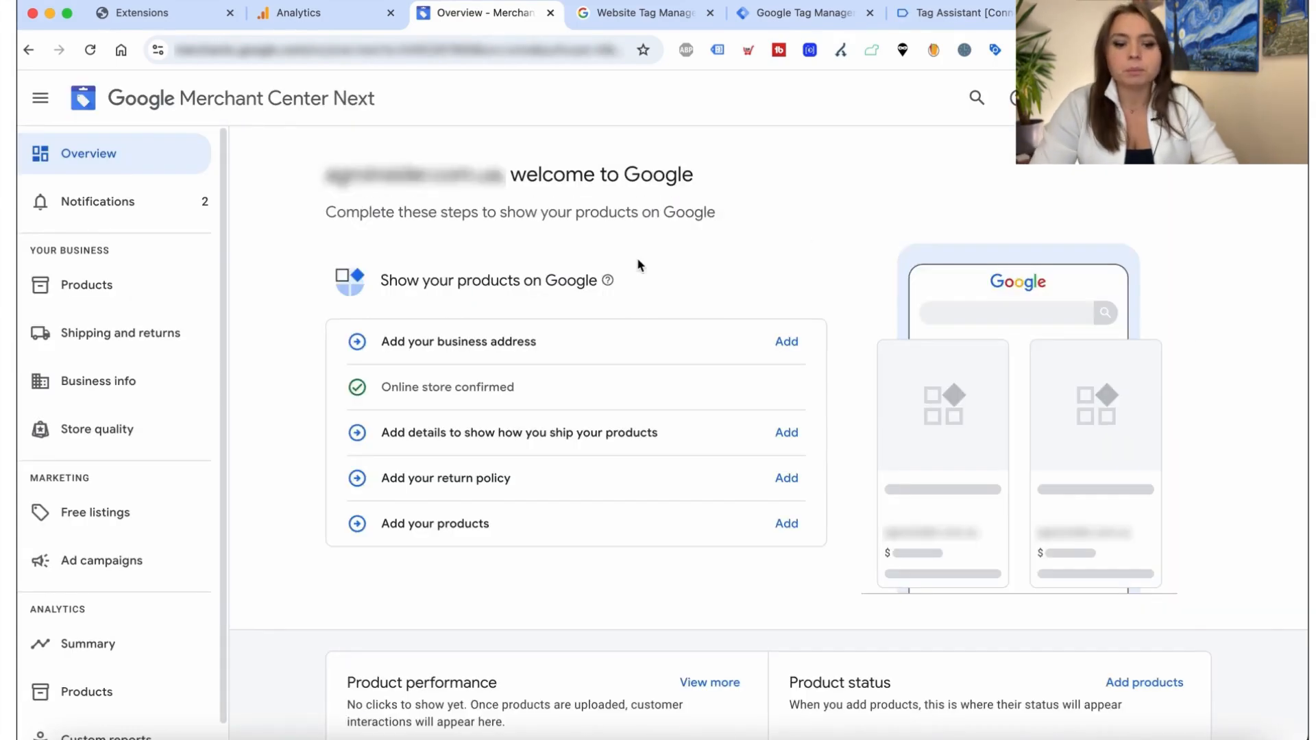
{"action": "left_click_drag", "start_coordinate": [388, 392], "coordinate": [533, 394]}
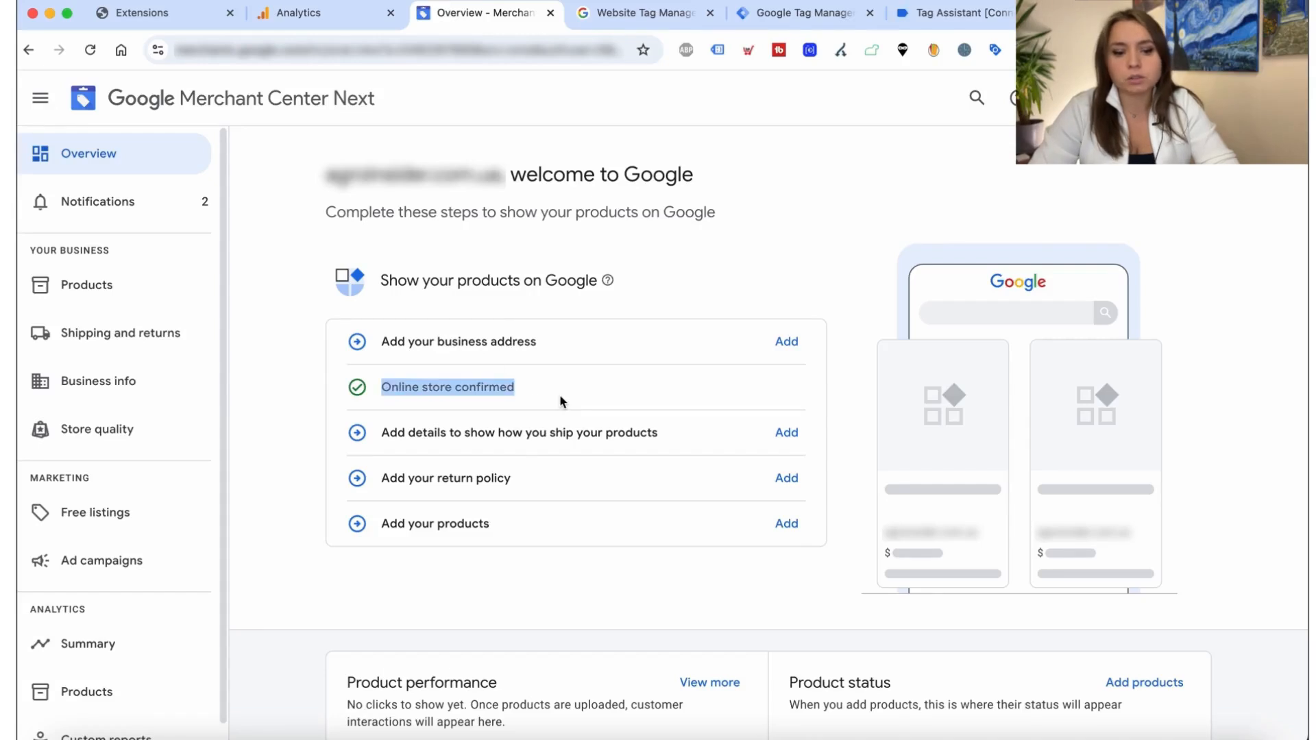
{"action": "left_click", "coordinate": [463, 392]}
{"action": "left_click_drag", "start_coordinate": [381, 398], "coordinate": [516, 406]}
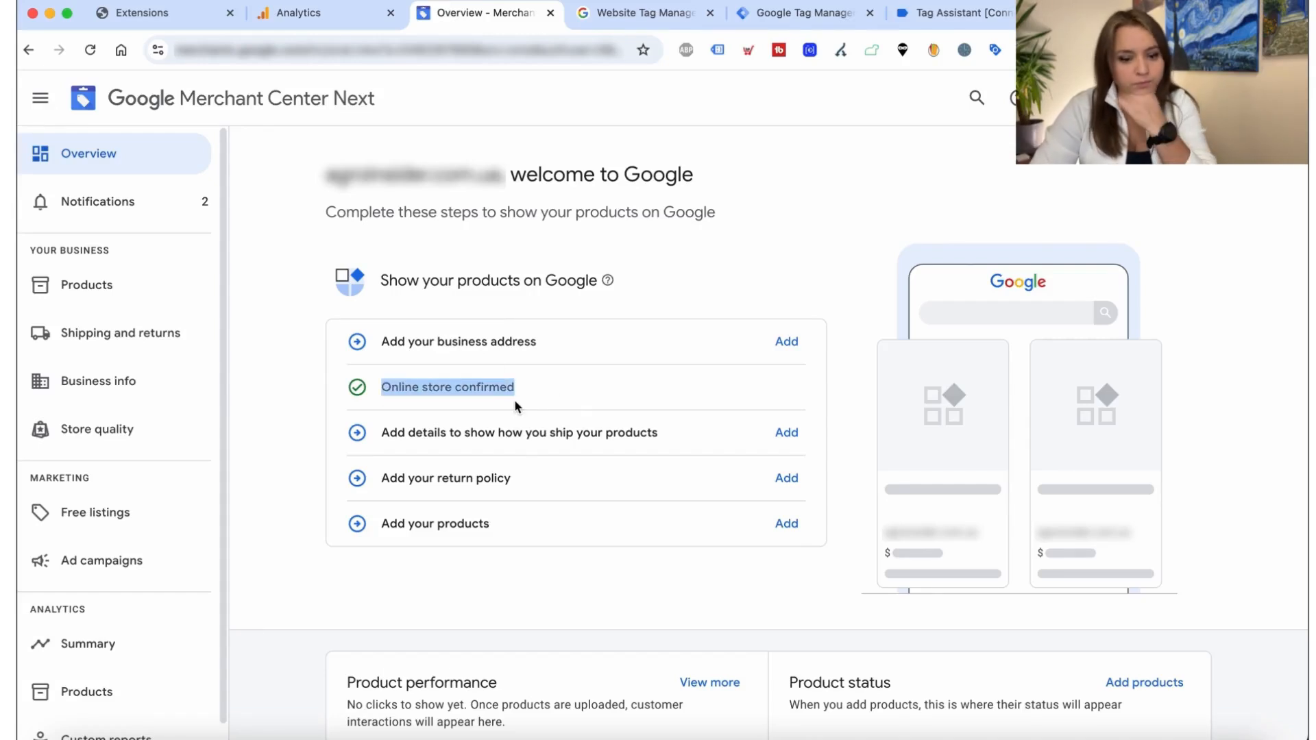
{"action": "left_click", "coordinate": [403, 404]}
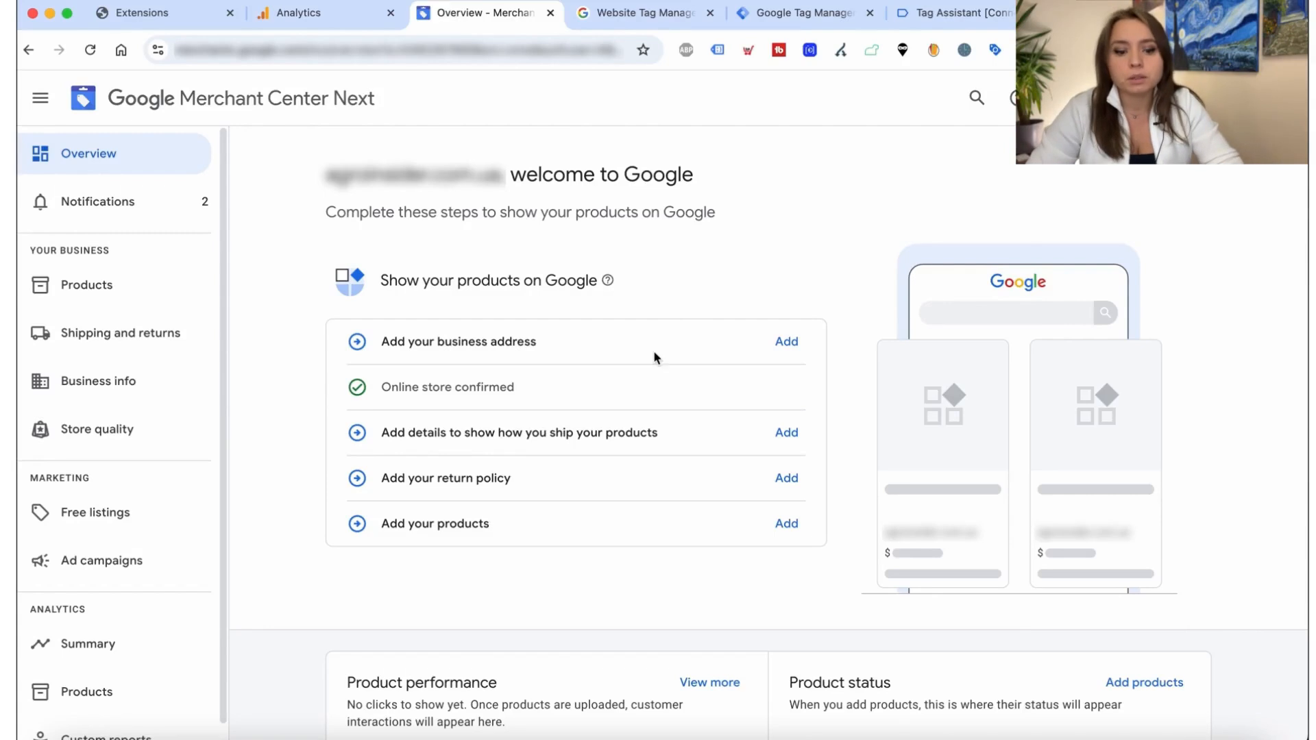
Step: Start adding the business address and fill Address line 1 with the street address copied from the store's website
{"action": "left_click", "coordinate": [794, 347]}
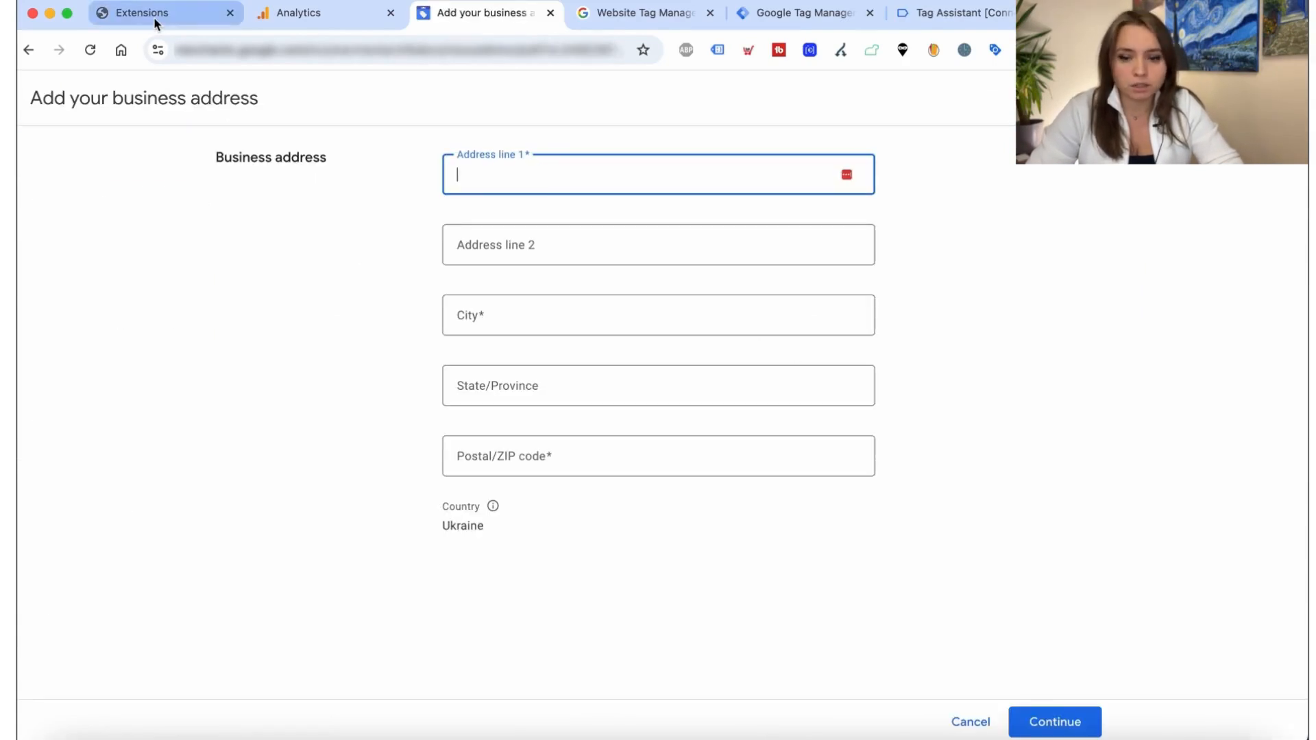
{"action": "left_click", "coordinate": [1104, 13]}
{"action": "scroll", "coordinate": [658, 405], "scroll_direction": "down", "scroll_amount": 10}
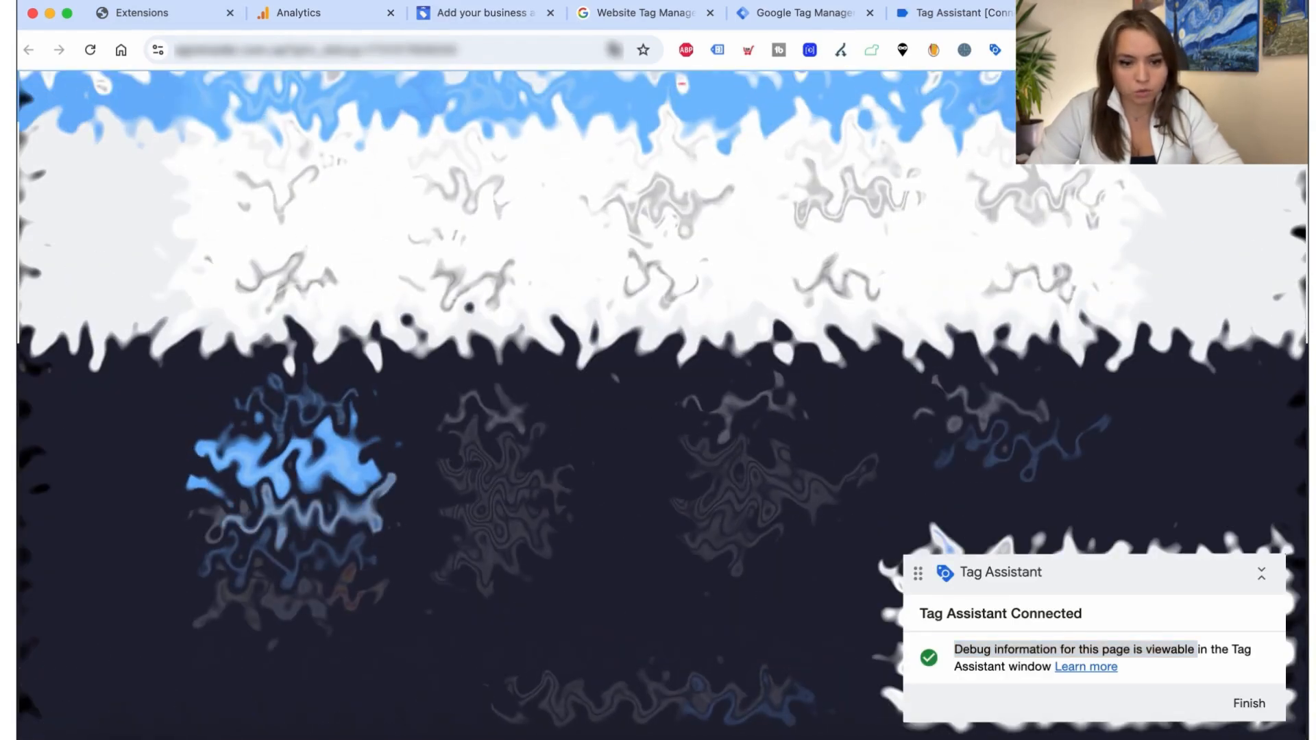
{"action": "left_click", "coordinate": [523, 21]}
{"action": "key", "text": "super+v"}
{"action": "left_click", "coordinate": [1104, 13]}
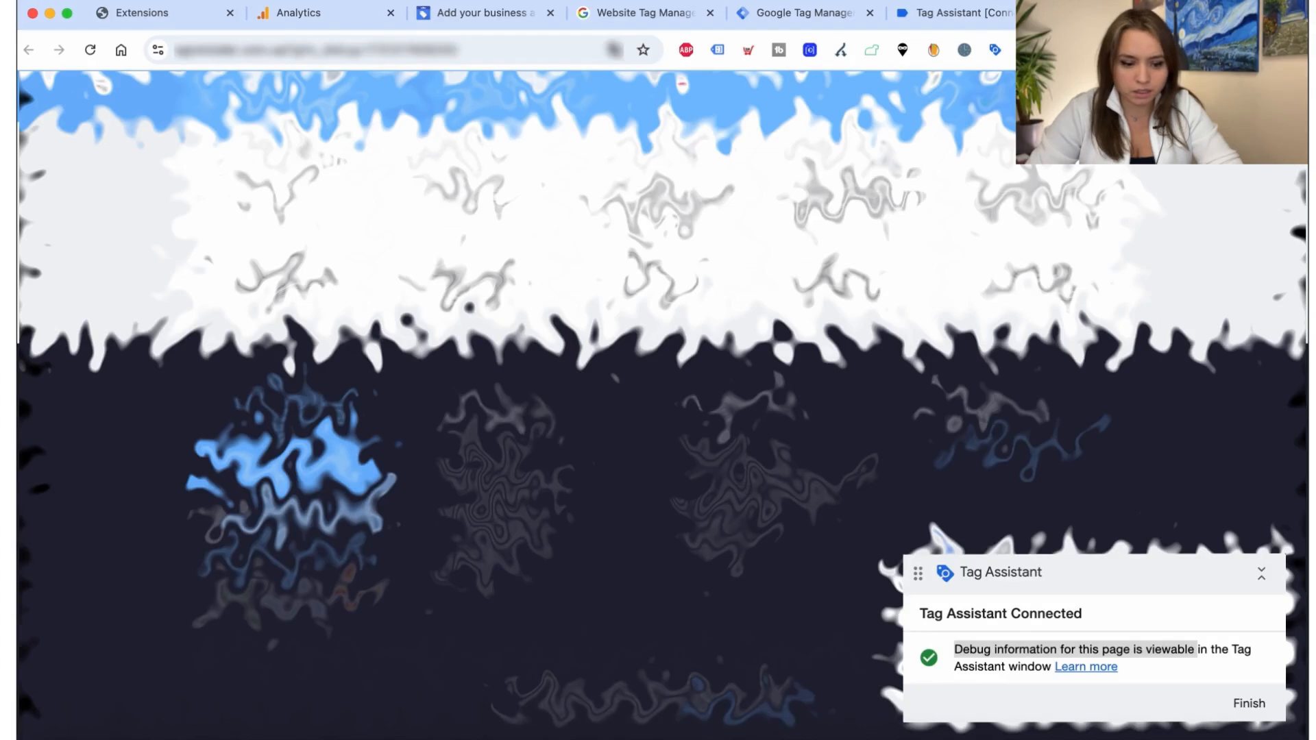
{"action": "left_click", "coordinate": [473, 17]}
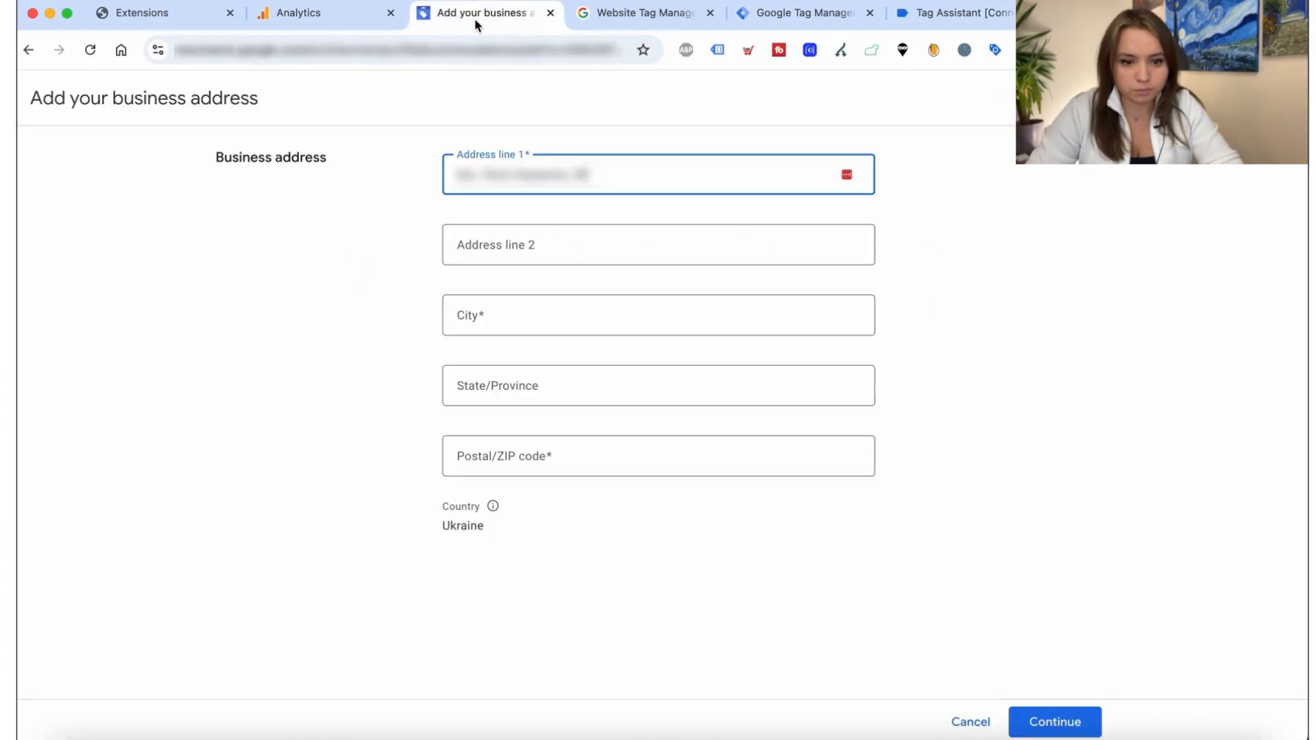
Step: Complete the business address with the city, province and postal code, looking the code up on Google, and save it
{"action": "left_click", "coordinate": [483, 333]}
{"action": "type", "text": "Kyiv"}
{"action": "key", "text": "Tab"}
{"action": "type", "text": "Kyi"}
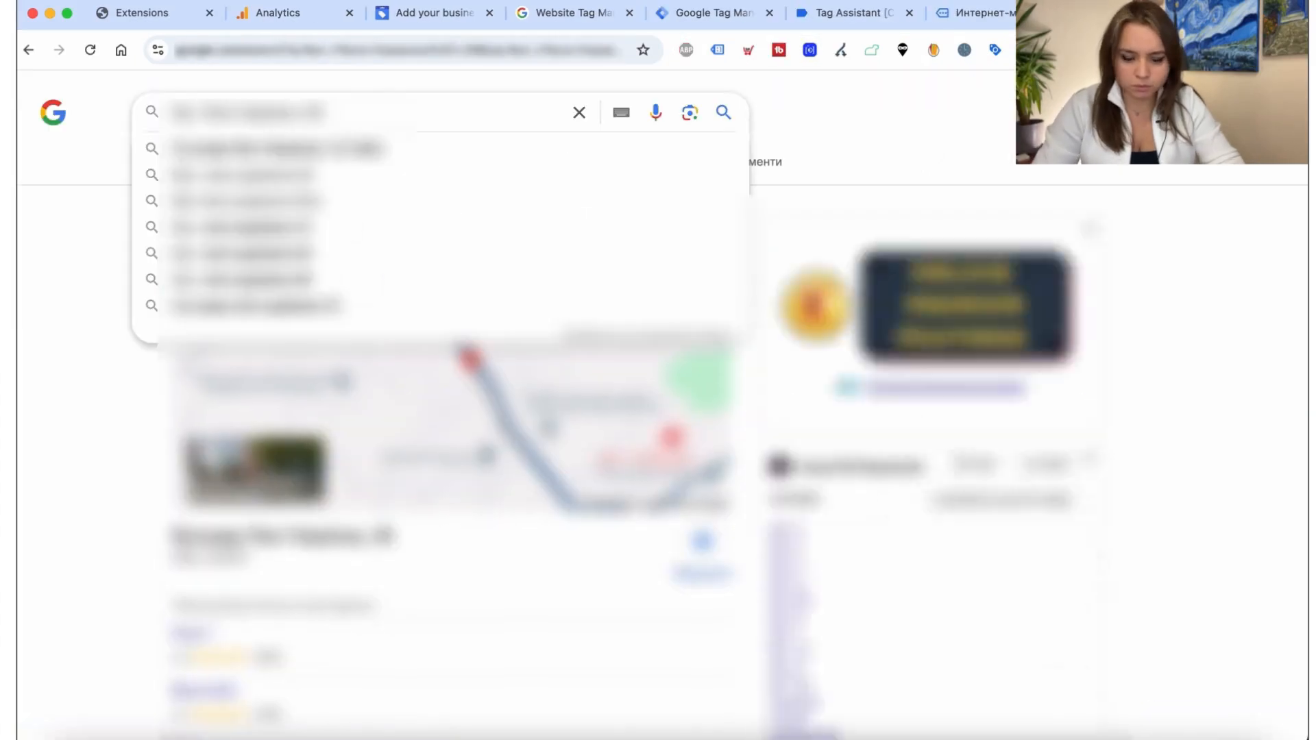
{"action": "key", "text": "Return"}
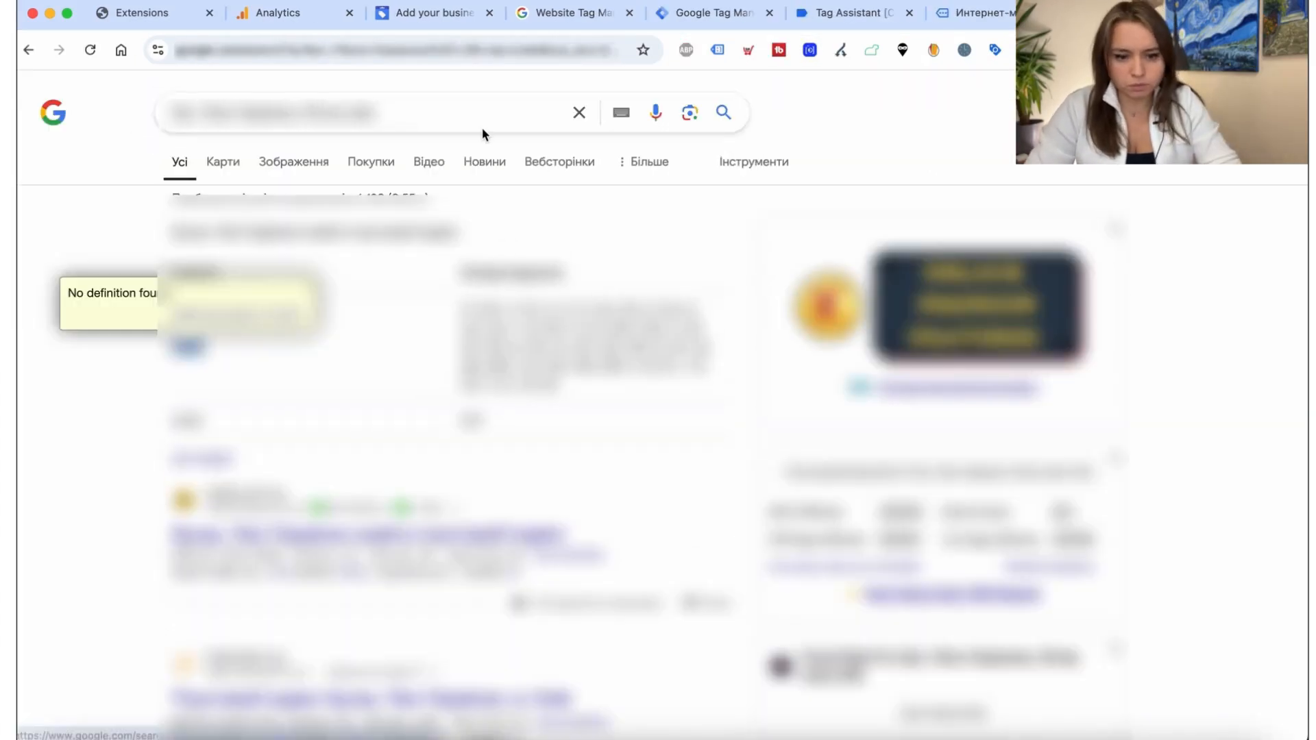
{"action": "left_click", "coordinate": [1045, 721]}
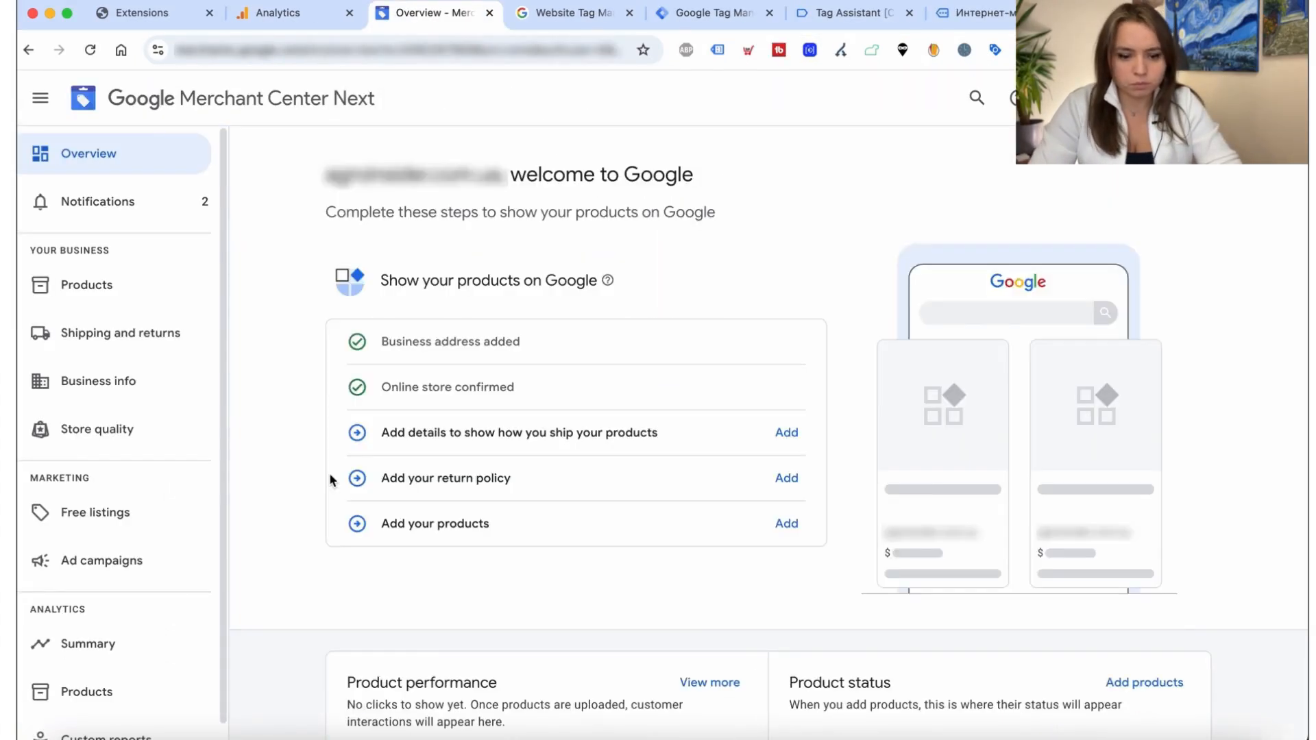
Step: Start adding shipping details and choose Ukraine as the country where Google shows the products, declining the LastPass offer to save the address
{"action": "scroll", "coordinate": [329, 472], "scroll_direction": "down", "scroll_amount": 2}
{"action": "left_click_drag", "start_coordinate": [382, 326], "coordinate": [637, 328]}
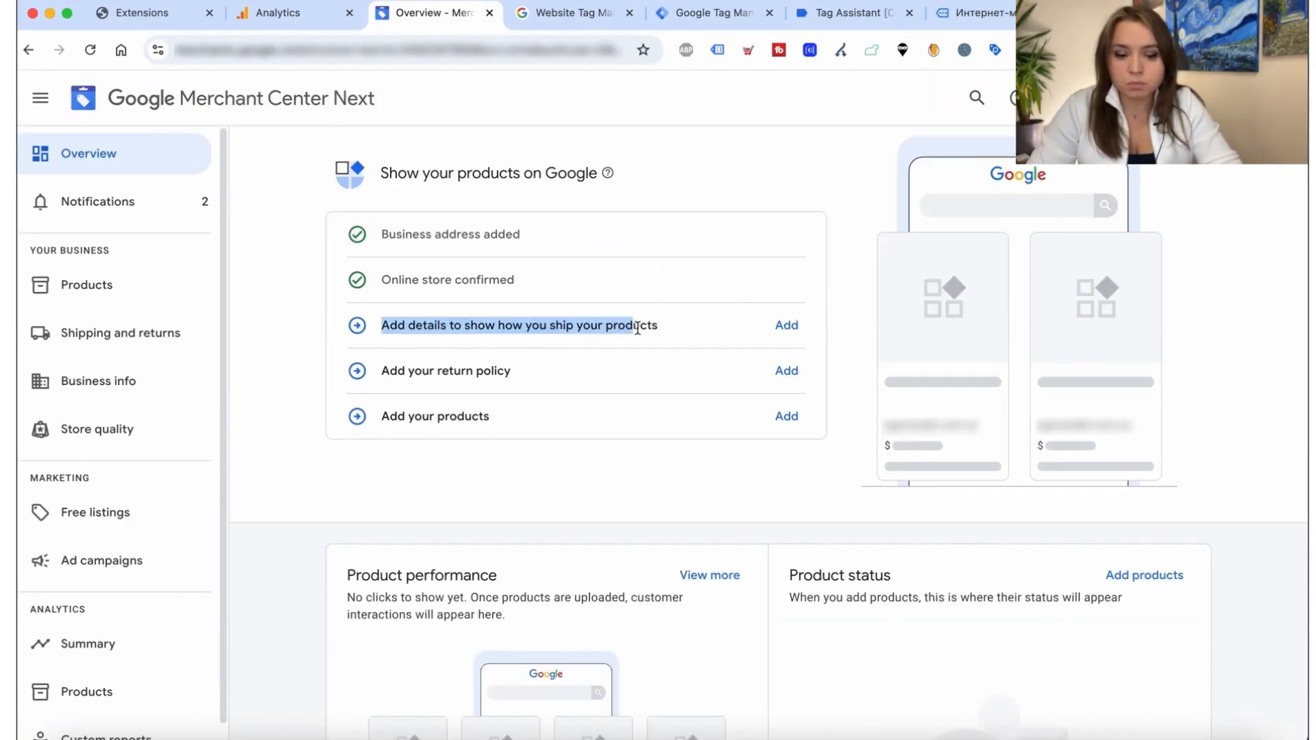
{"action": "left_click", "coordinate": [794, 331]}
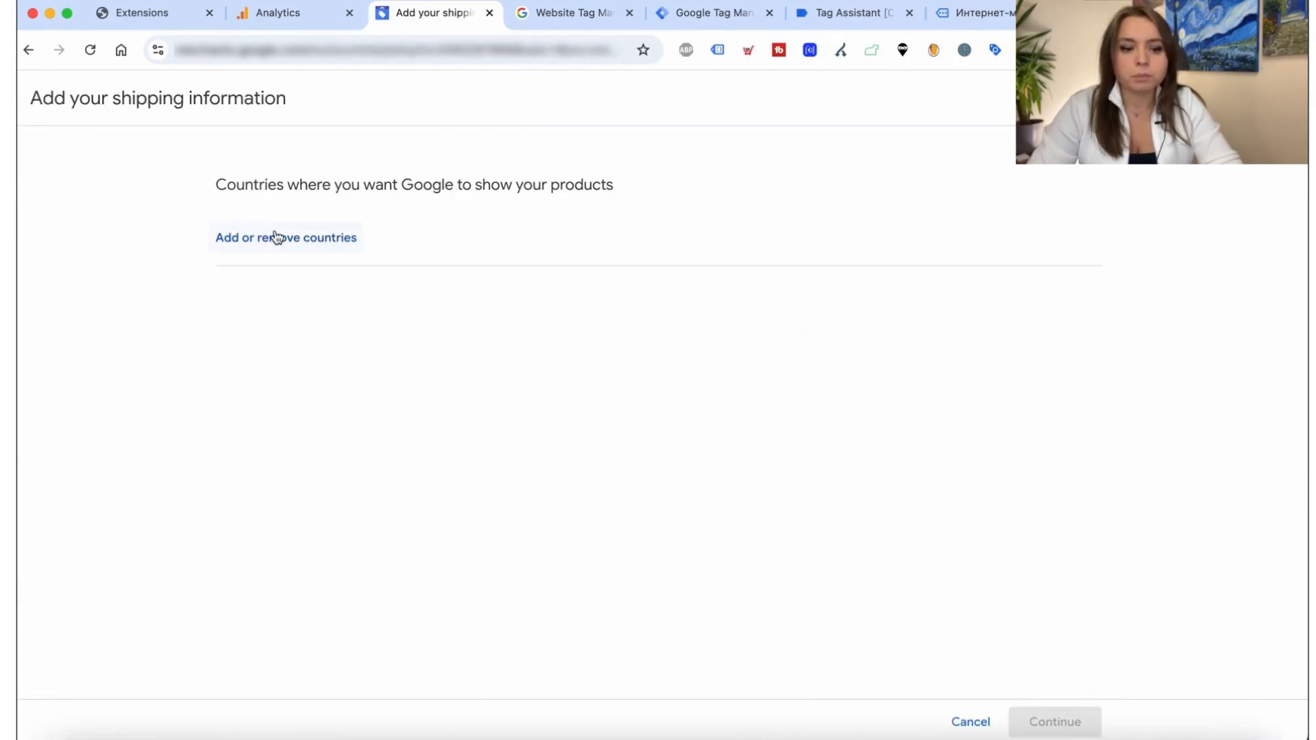
{"action": "left_click", "coordinate": [312, 250]}
{"action": "left_click", "coordinate": [574, 266]}
{"action": "type", "text": "uk"}
{"action": "left_click", "coordinate": [632, 346]}
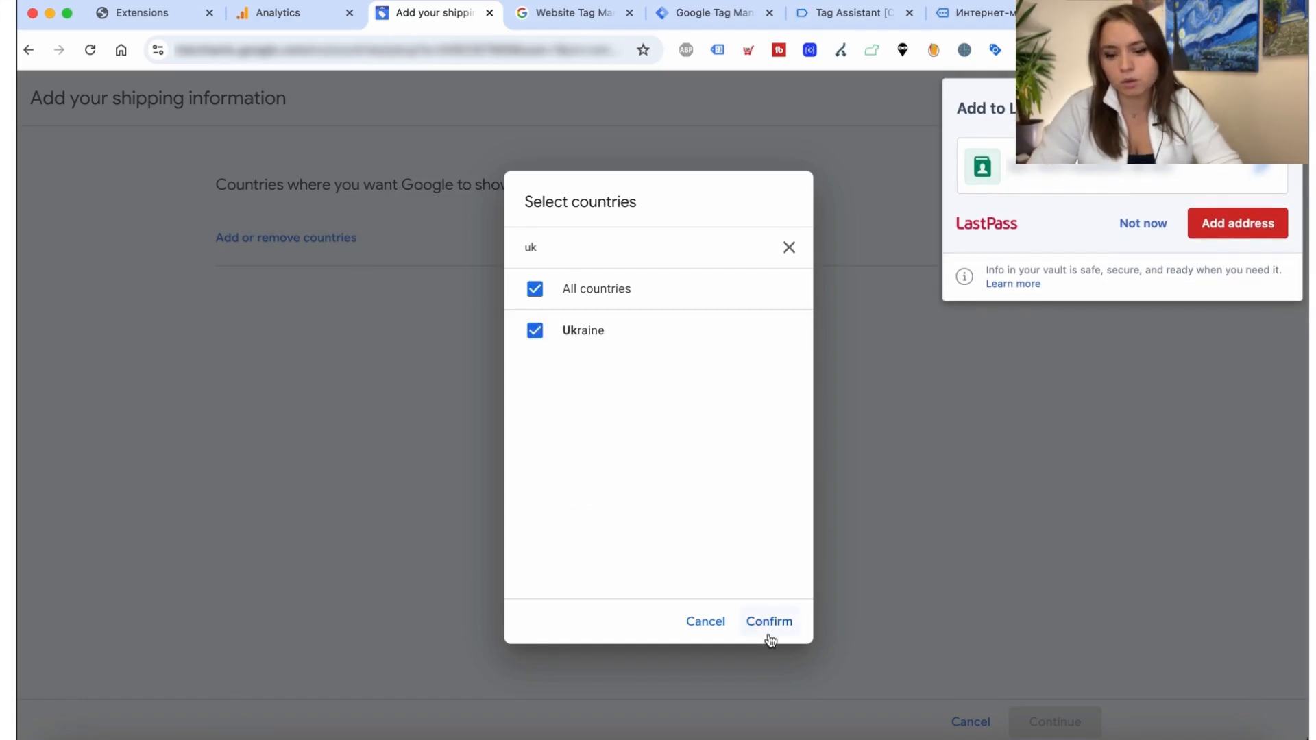
{"action": "left_click", "coordinate": [770, 624]}
{"action": "left_click", "coordinate": [1141, 226]}
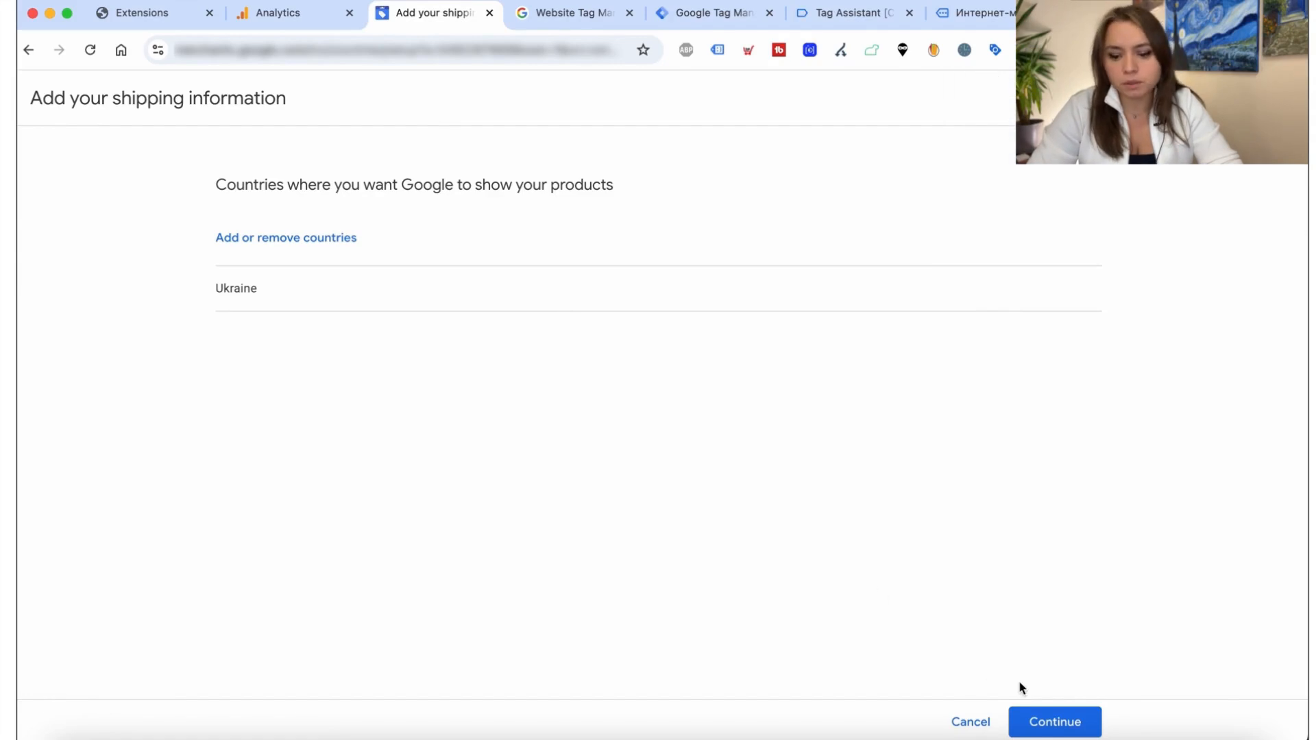
{"action": "left_click", "coordinate": [1043, 715]}
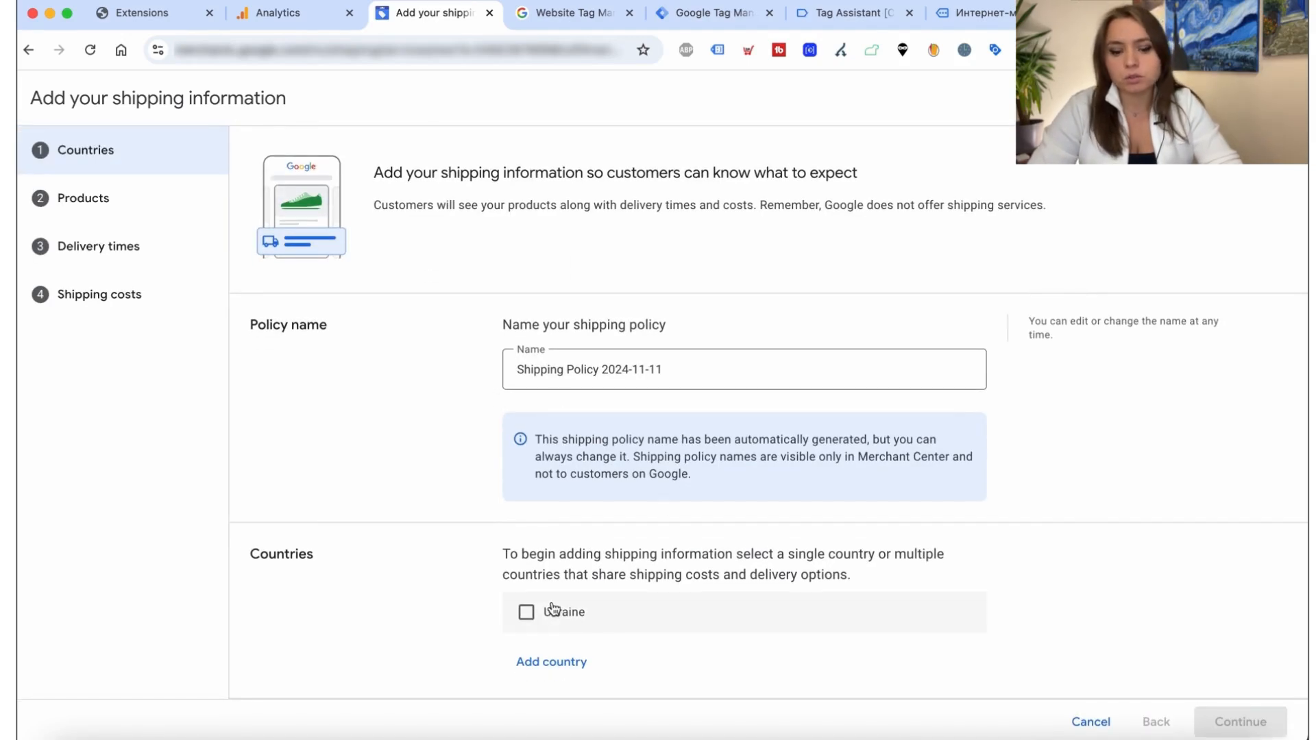
Step: Apply the shipping policy to Ukraine and to all products, continuing to the delivery times
{"action": "left_click", "coordinate": [526, 612]}
{"action": "left_click", "coordinate": [1227, 720]}
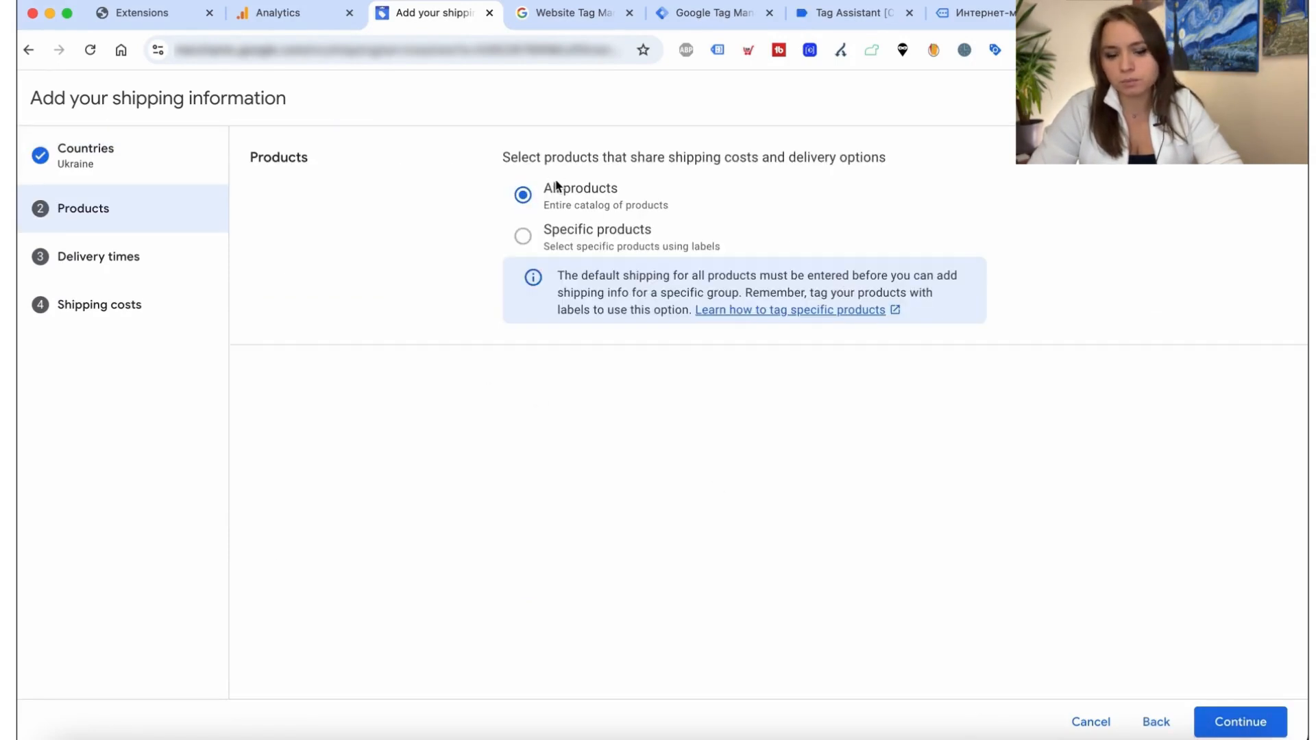
{"action": "left_click", "coordinate": [1251, 721]}
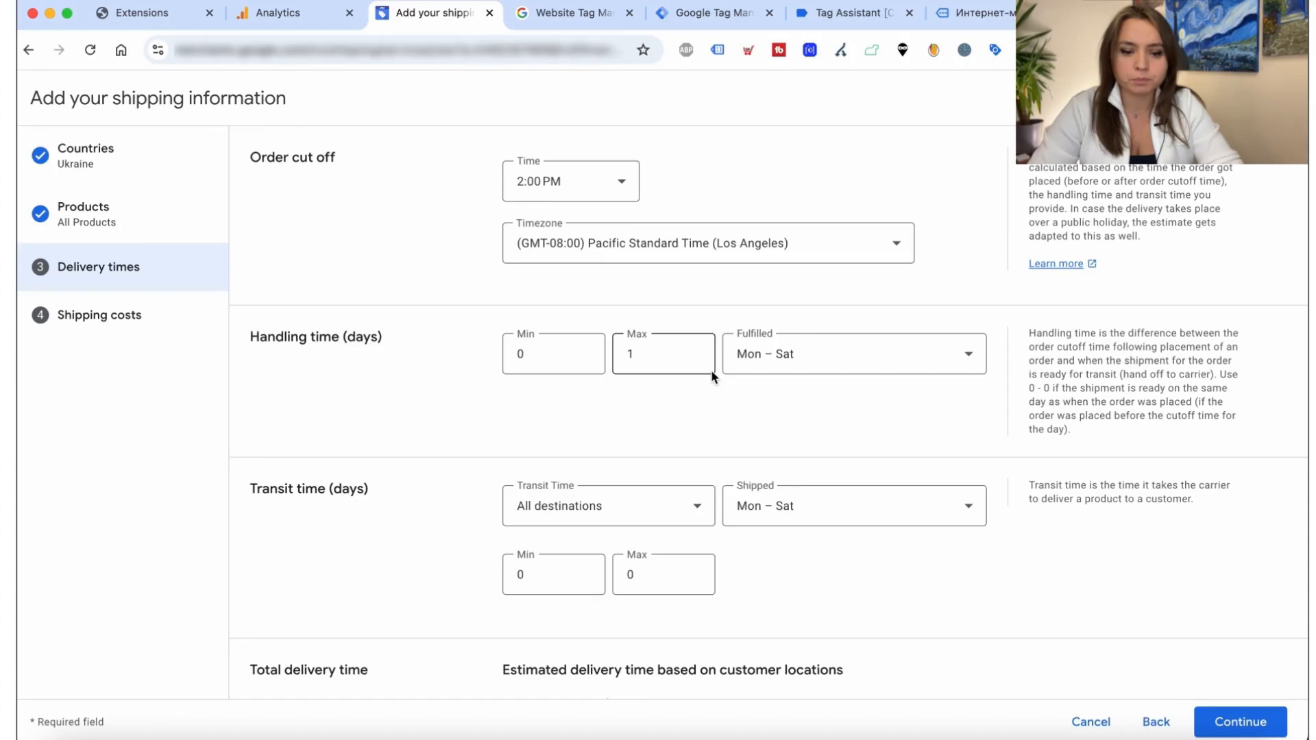
Step: Set the order cut-off to 8:00 PM in the (GMT+02:00) Eastern European Standard Time (Kyiv) timezone
{"action": "left_click", "coordinate": [552, 189]}
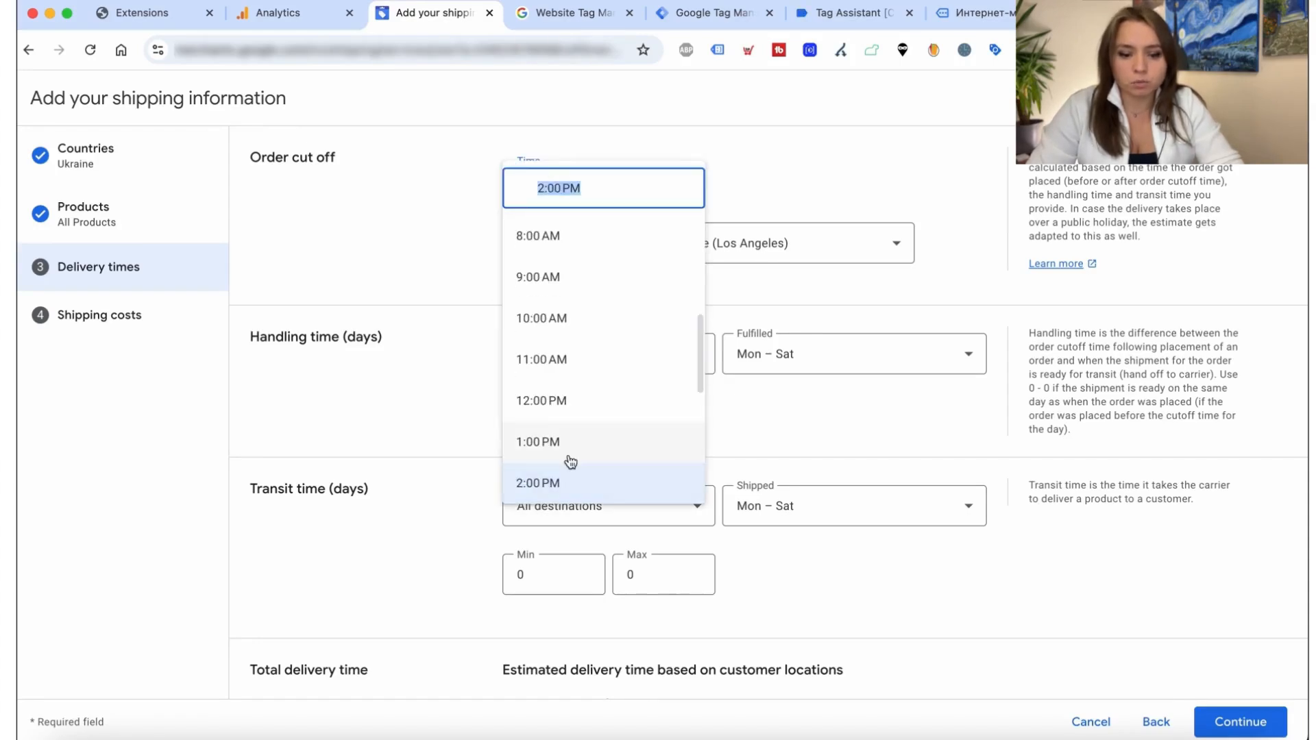
{"action": "scroll", "coordinate": [571, 462], "scroll_direction": "down", "scroll_amount": 3}
{"action": "scroll", "coordinate": [575, 450], "scroll_direction": "down", "scroll_amount": 1}
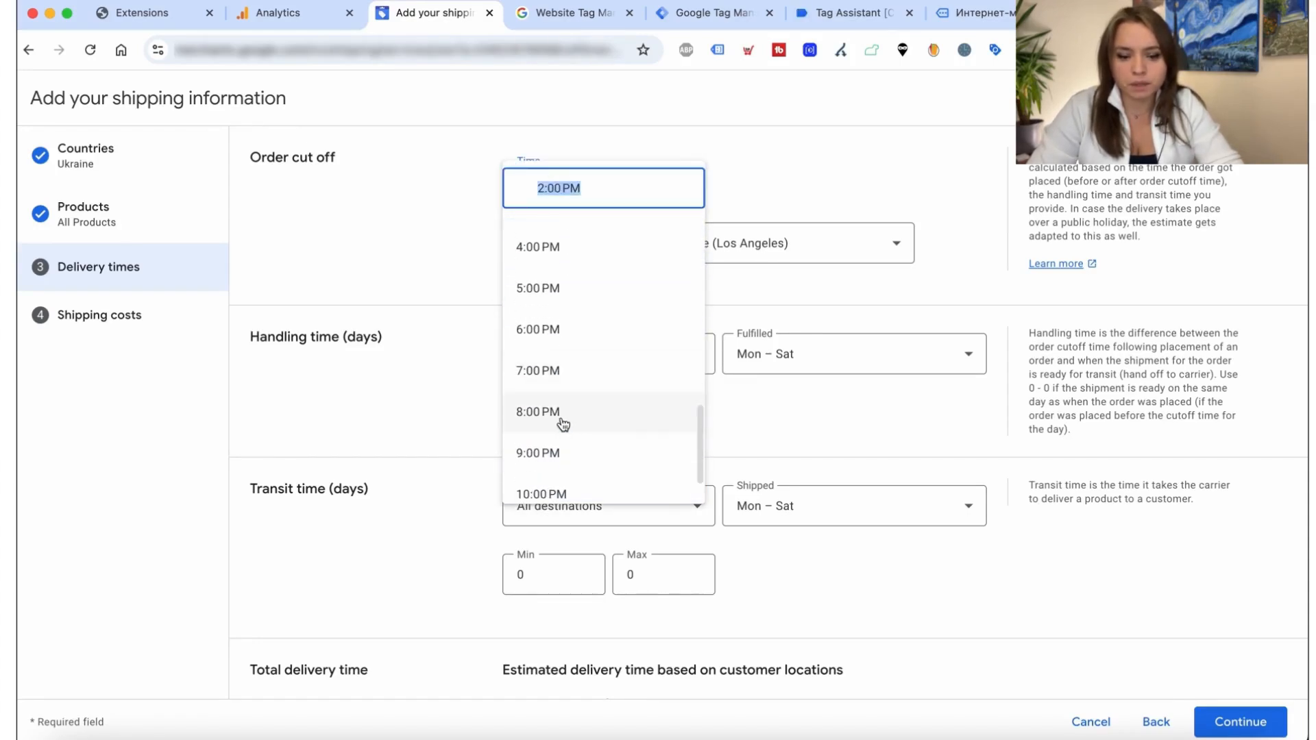
{"action": "left_click", "coordinate": [561, 417]}
{"action": "left_click", "coordinate": [668, 243]}
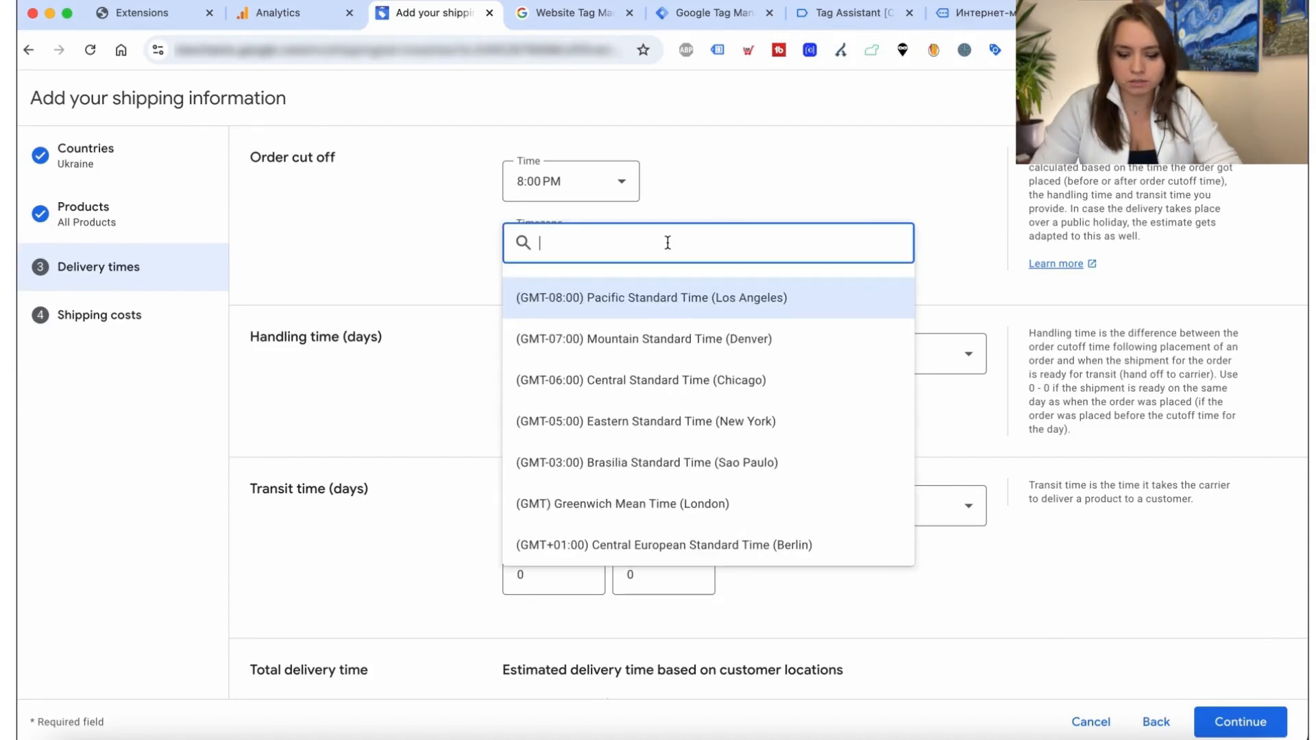
{"action": "type", "text": "kyi"}
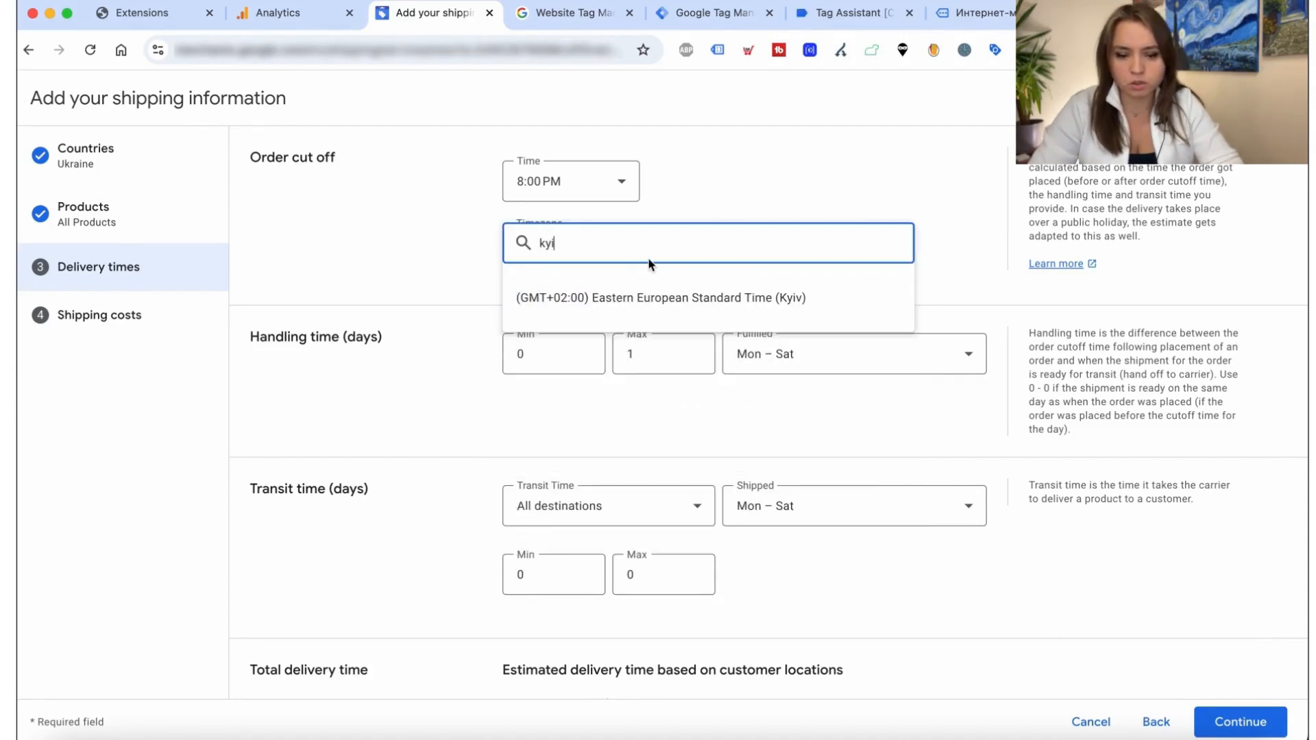
{"action": "left_click", "coordinate": [676, 302]}
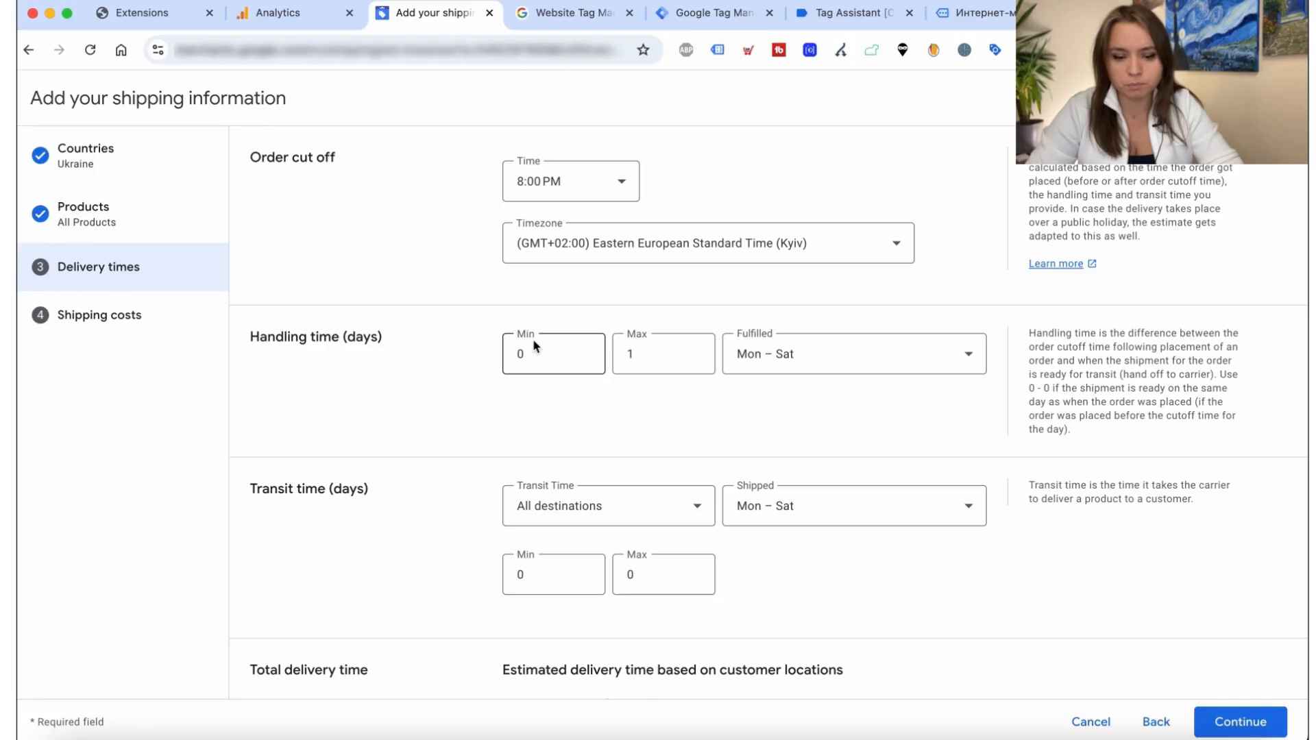
Step: Review the handling time, set the maximum transit time to 3 days, and continue to the shipping costs
{"action": "left_click_drag", "start_coordinate": [262, 335], "coordinate": [418, 338]}
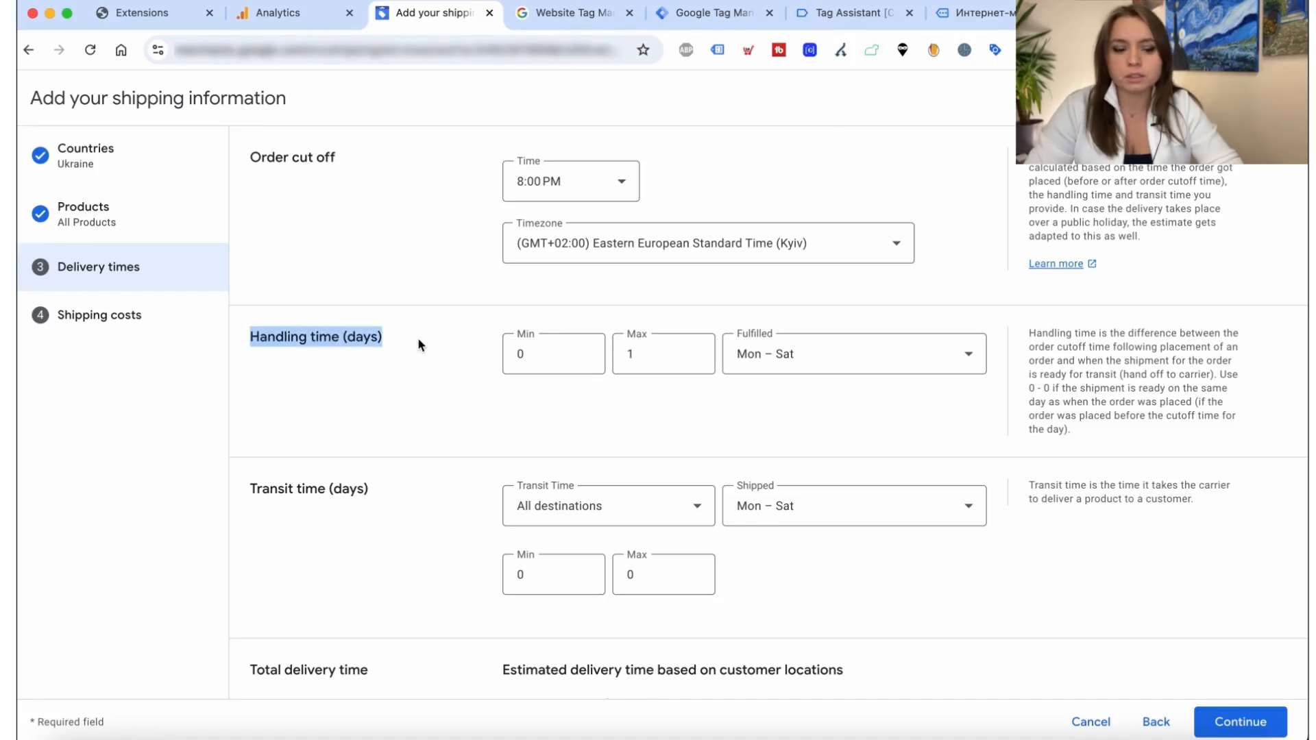
{"action": "left_click", "coordinate": [392, 339]}
{"action": "left_click_drag", "start_coordinate": [249, 337], "coordinate": [420, 343]}
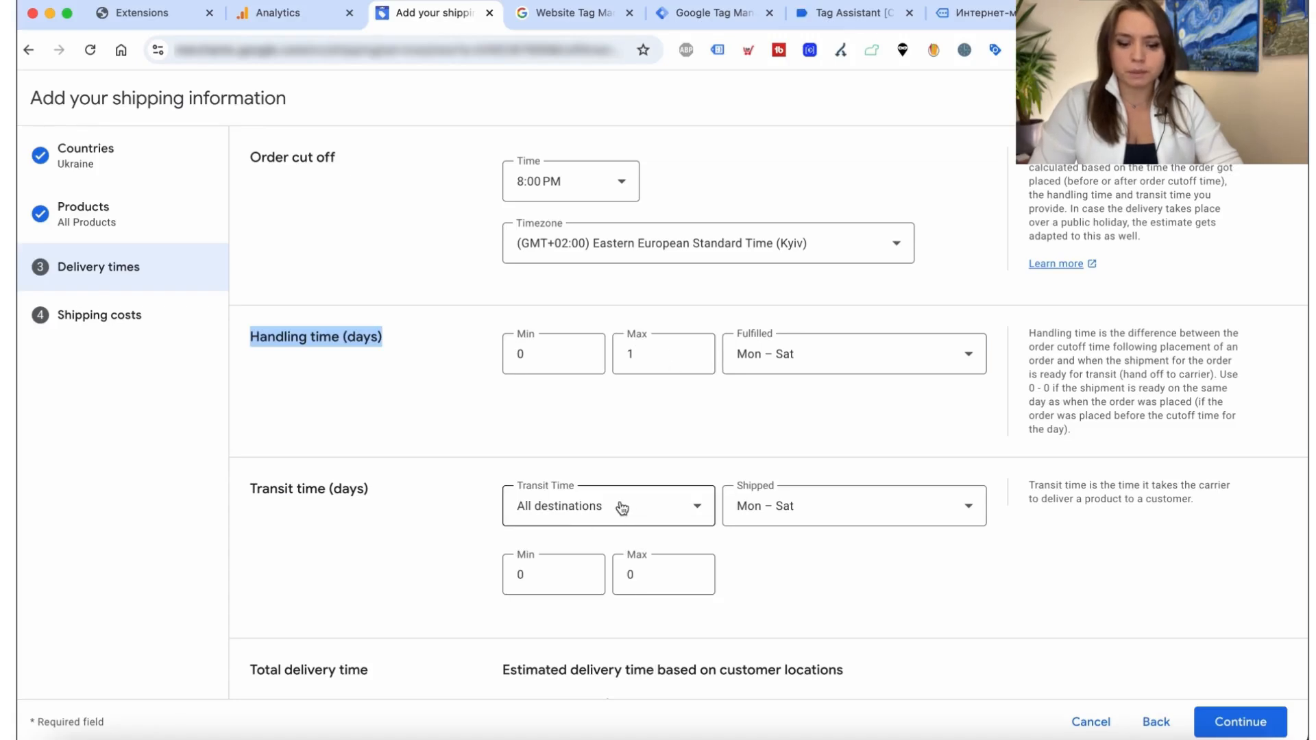
{"action": "double_click", "coordinate": [615, 575]}
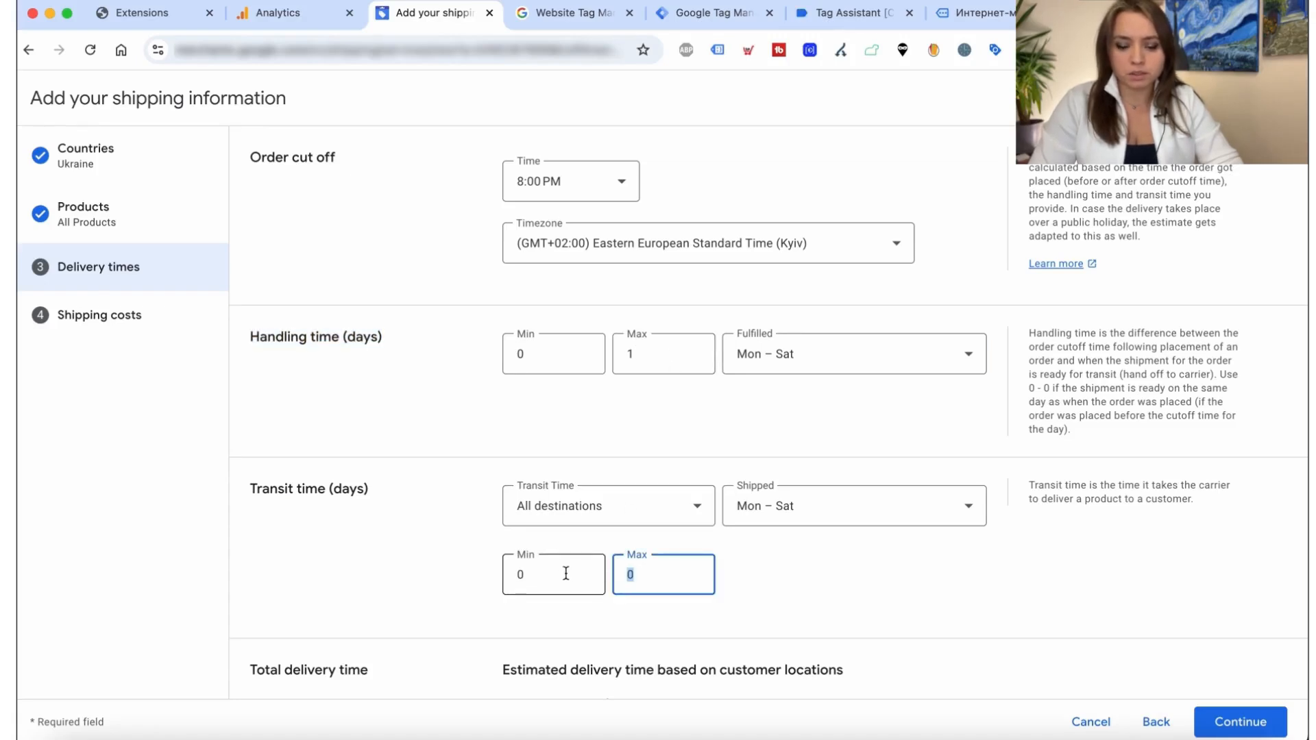
{"action": "scroll", "coordinate": [857, 583], "scroll_direction": "down", "scroll_amount": 1}
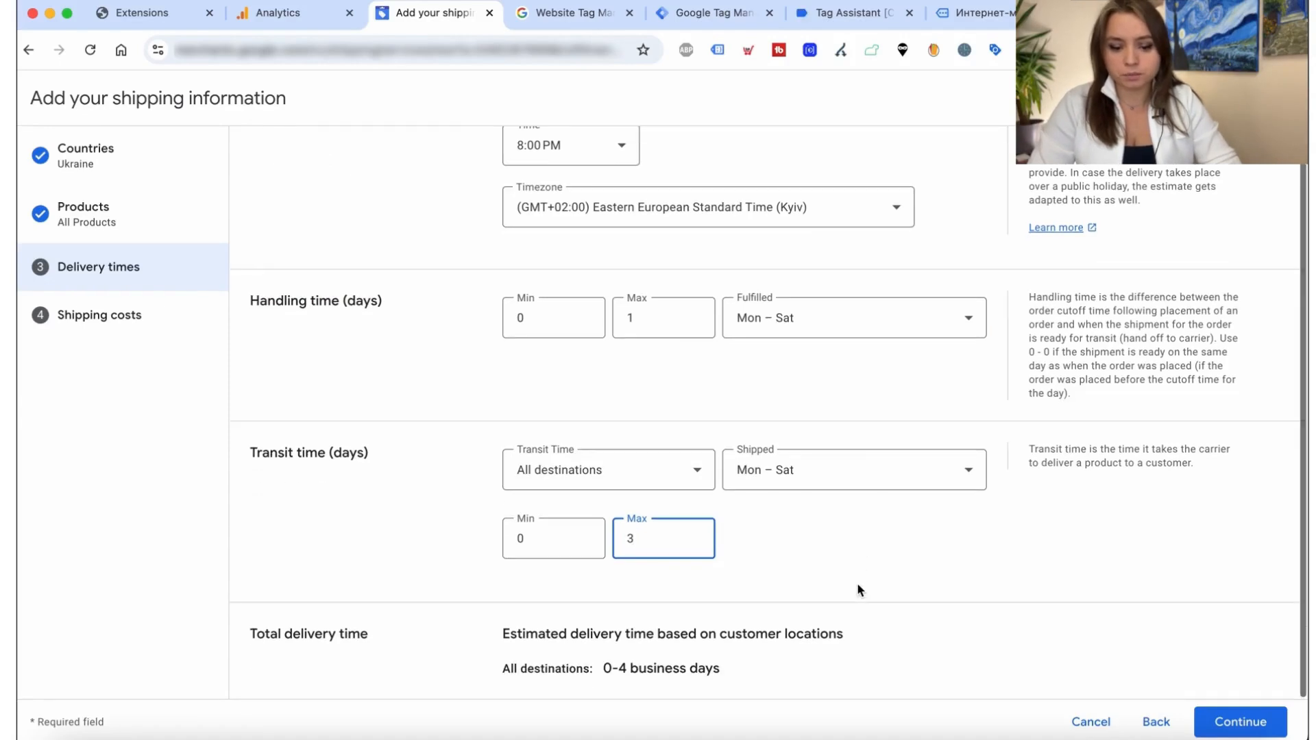
{"action": "left_click", "coordinate": [1231, 720]}
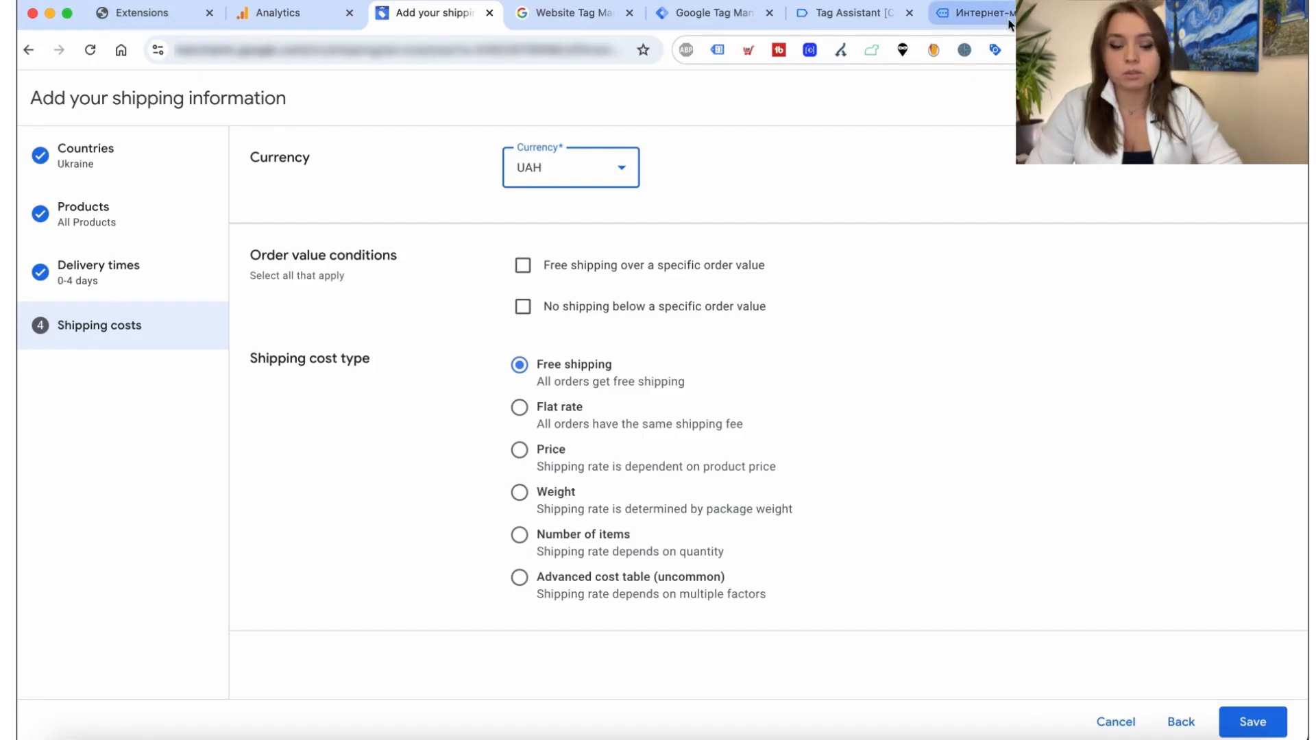
Step: Open the store website's payment and delivery page and check its shipping terms
{"action": "left_click", "coordinate": [977, 12]}
{"action": "left_click", "coordinate": [776, 452]}
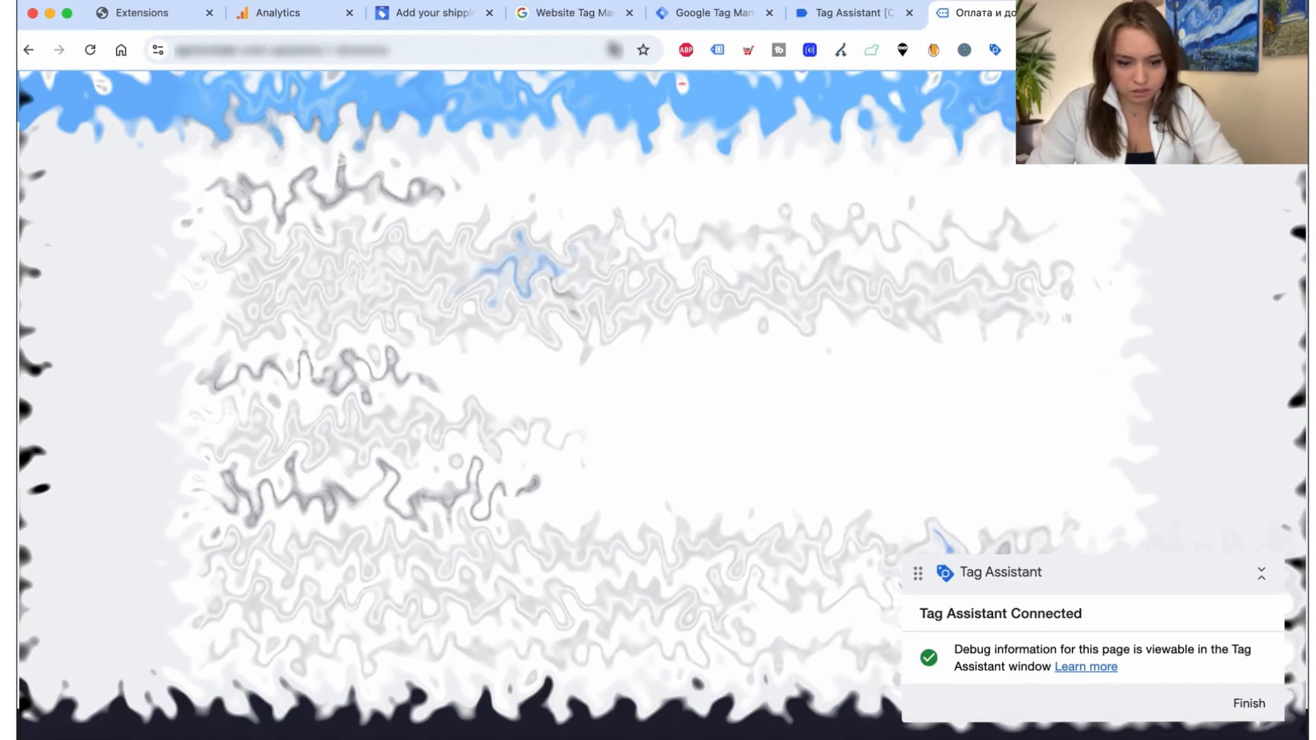
{"action": "scroll", "coordinate": [521, 404], "scroll_direction": "down", "scroll_amount": 2}
{"action": "scroll", "coordinate": [518, 398], "scroll_direction": "up", "scroll_amount": 4}
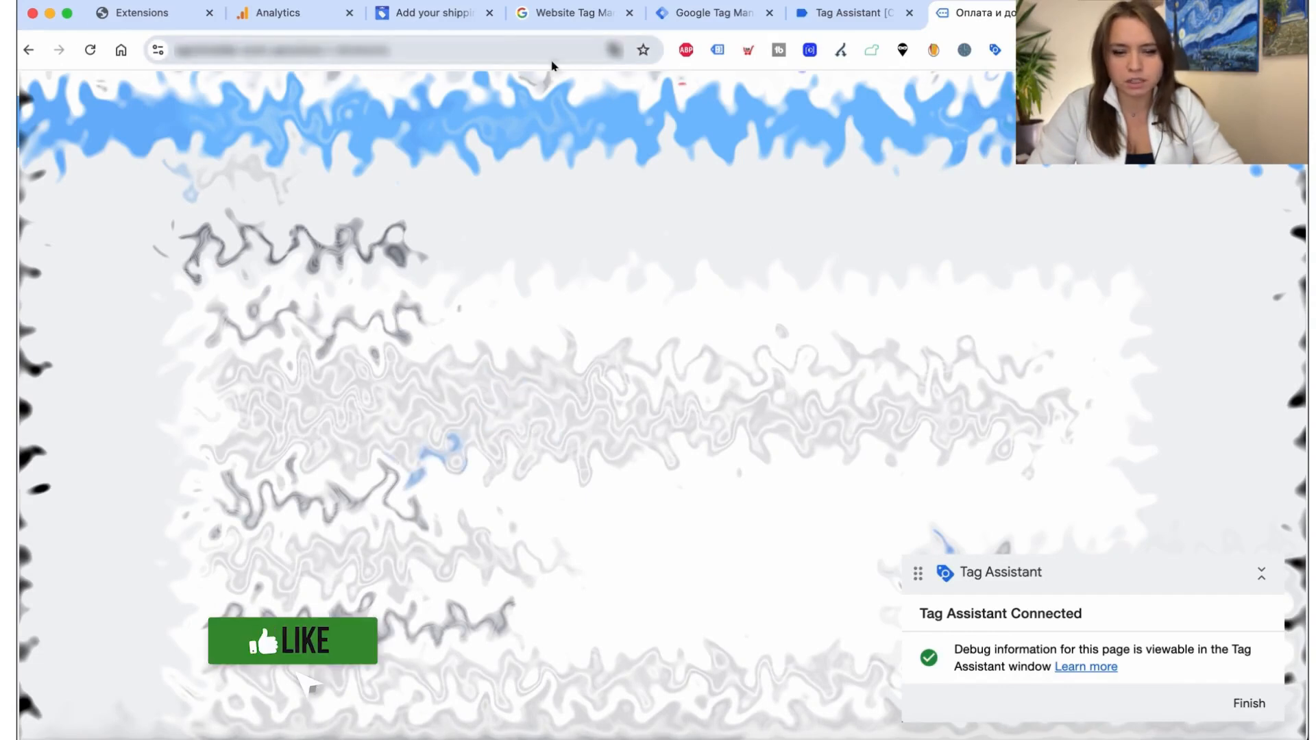
Step: Charge a flat shipping rate of UAH 80 on all orders and save the shipping policy in Merchant Center
{"action": "left_click", "coordinate": [480, 21]}
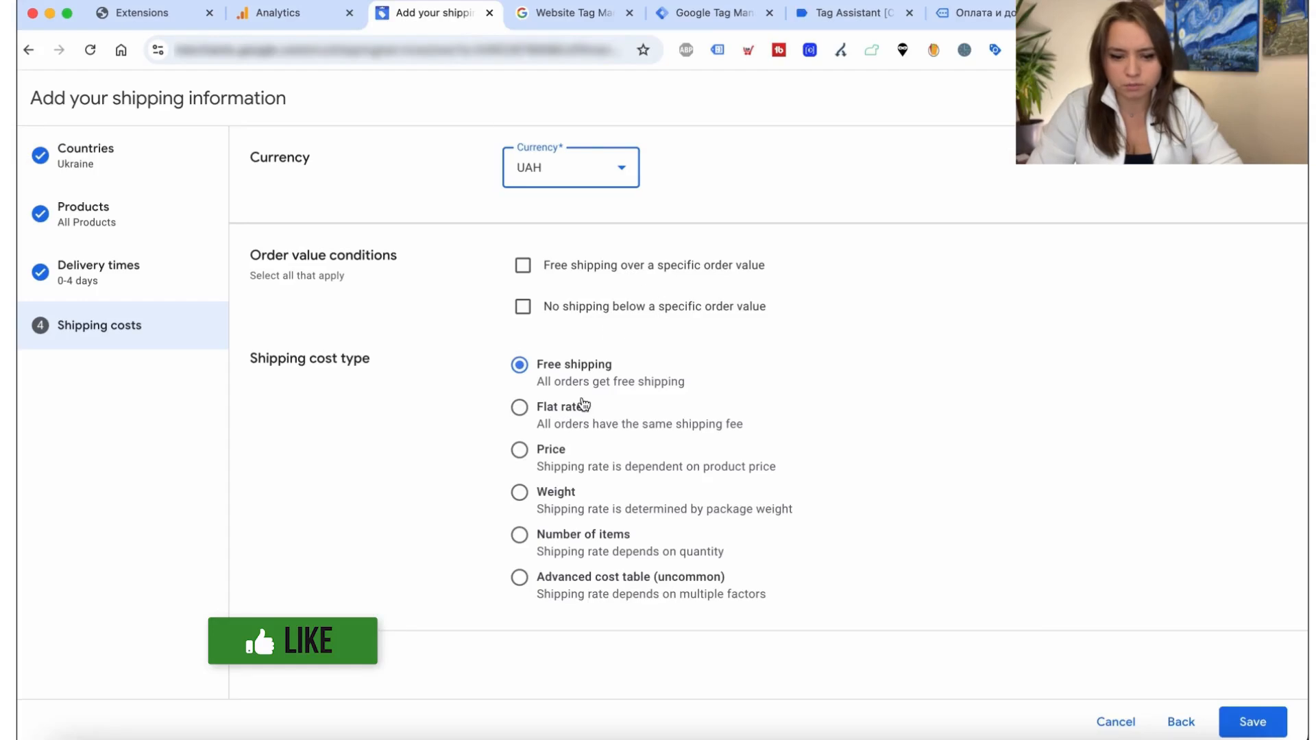
{"action": "left_click", "coordinate": [567, 463]}
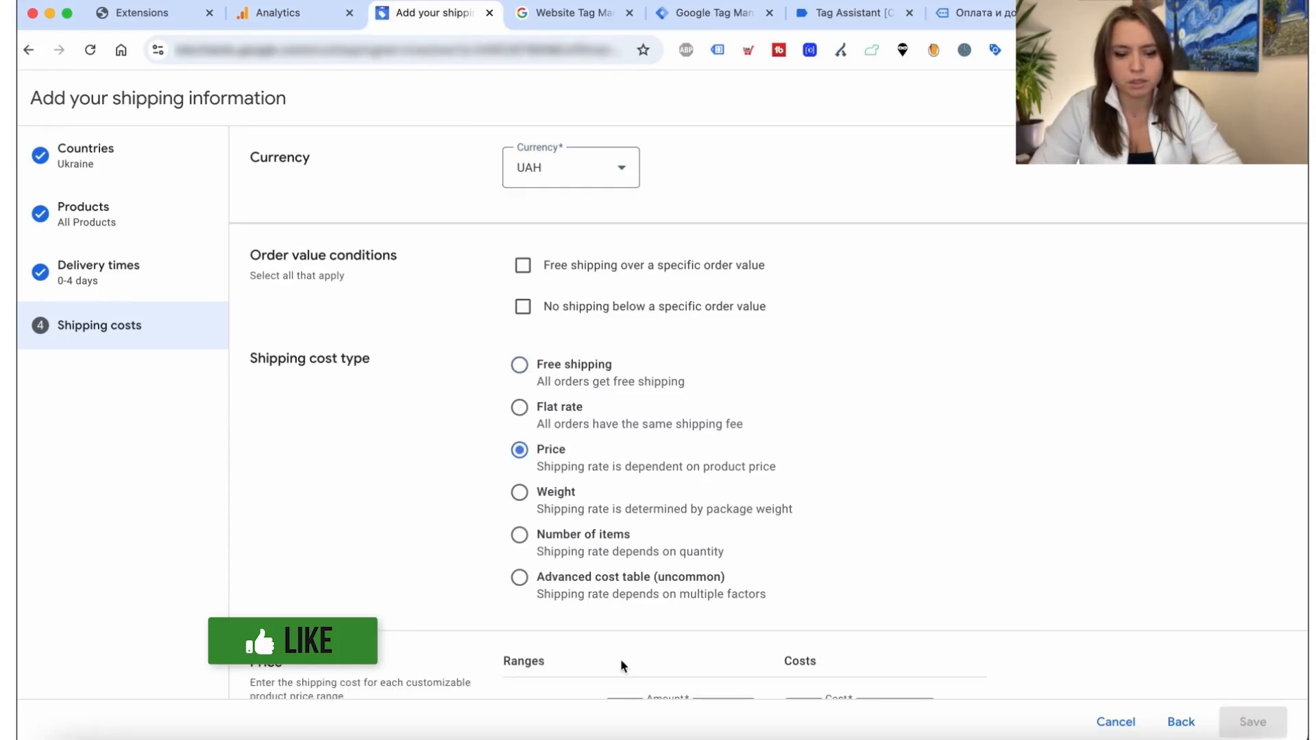
{"action": "scroll", "coordinate": [623, 666], "scroll_direction": "down", "scroll_amount": 3}
{"action": "scroll", "coordinate": [597, 399], "scroll_direction": "up", "scroll_amount": 2}
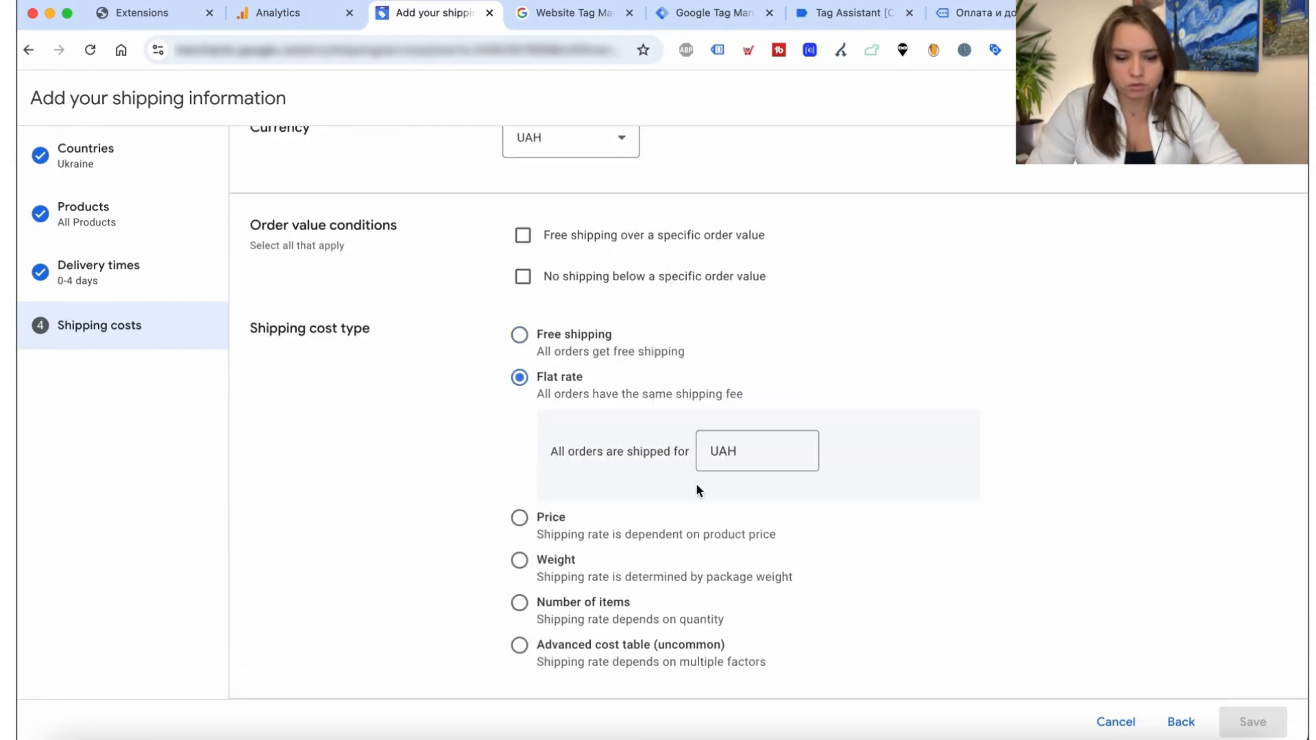
{"action": "left_click", "coordinate": [757, 453]}
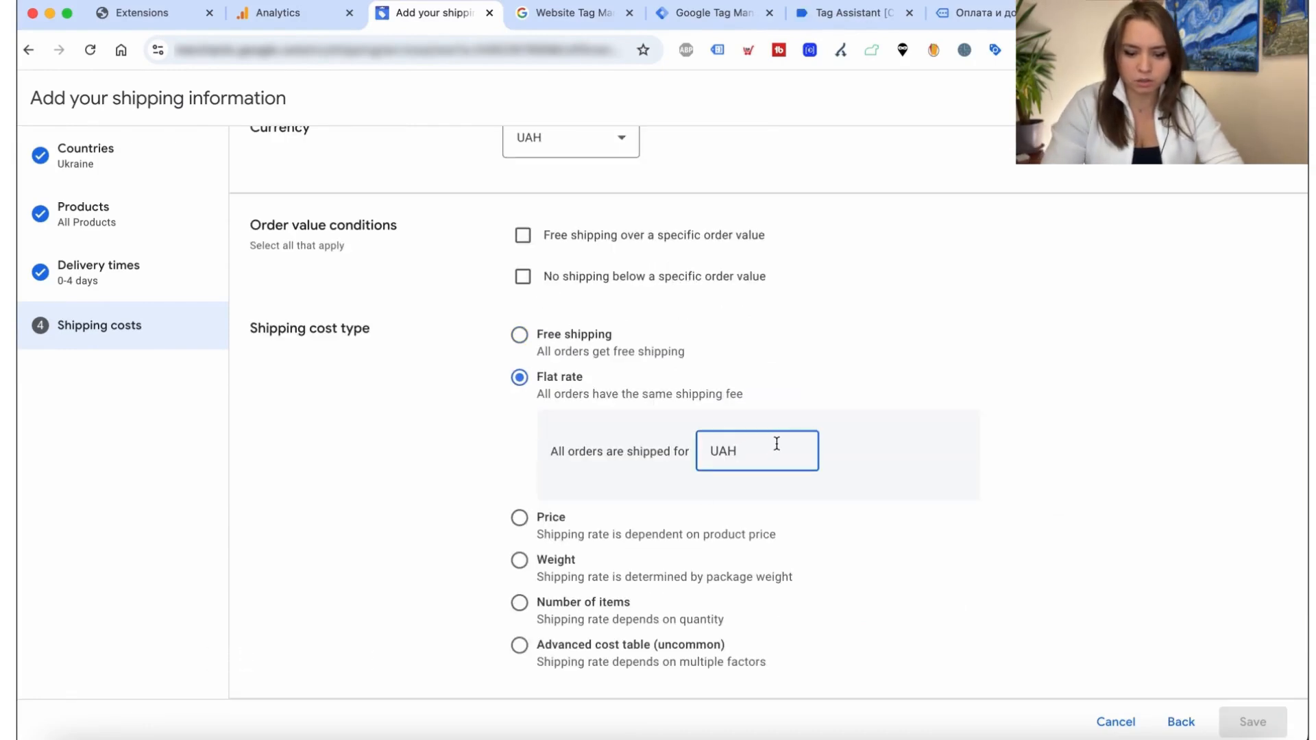
{"action": "type", "text": "80"}
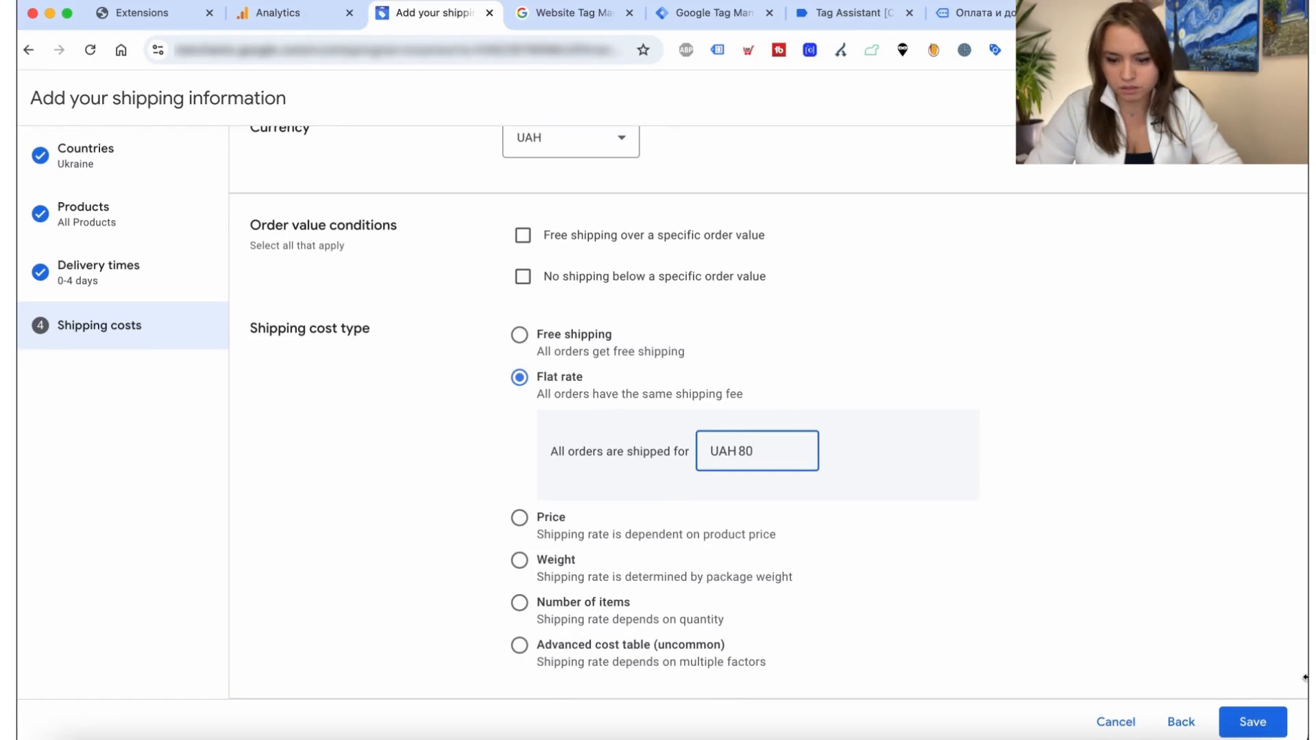
{"action": "left_click", "coordinate": [1269, 719]}
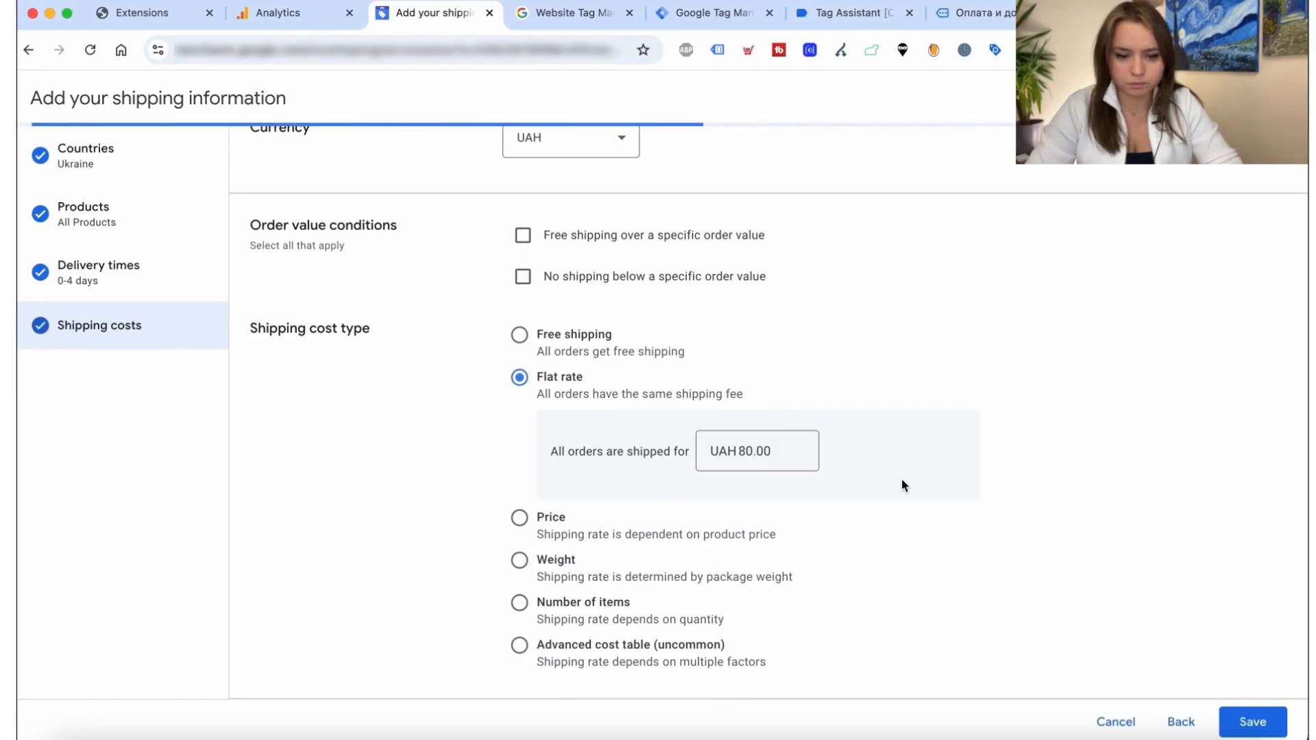
{"action": "left_click", "coordinate": [1254, 722]}
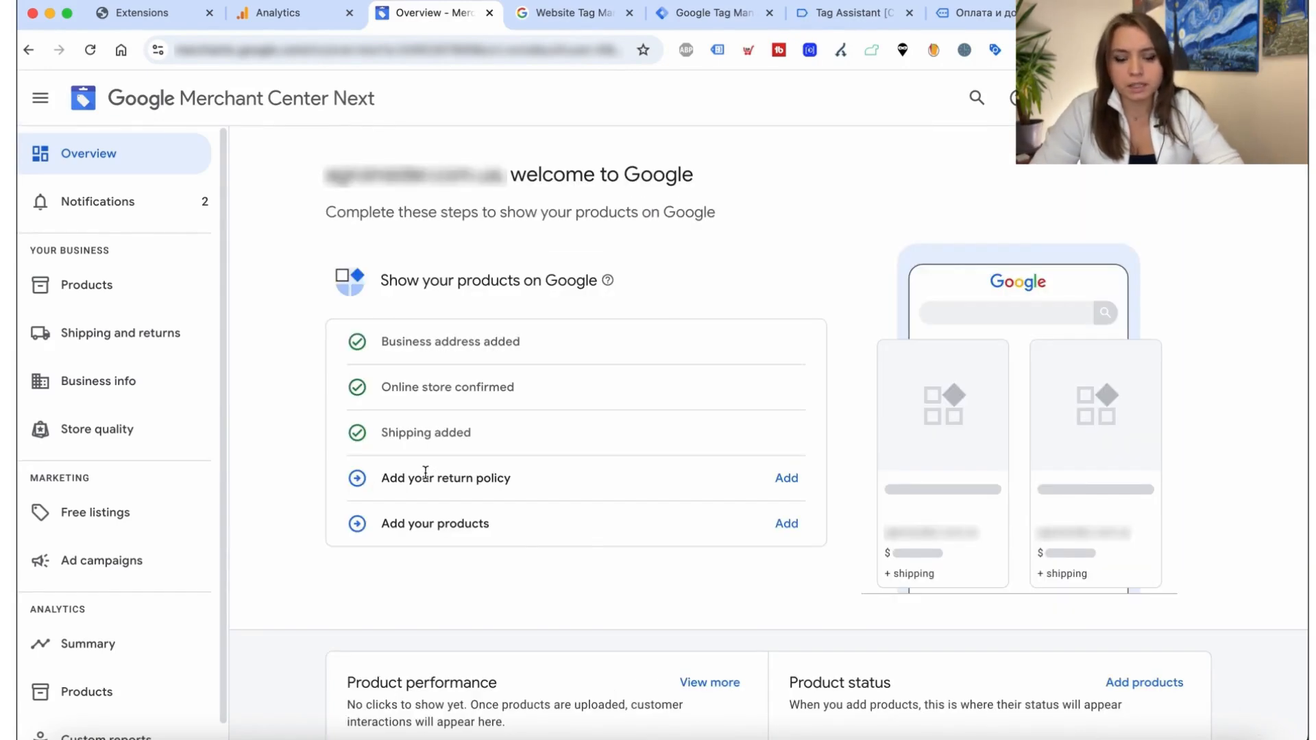
{"action": "left_click_drag", "start_coordinate": [425, 473], "coordinate": [537, 488]}
{"action": "left_click", "coordinate": [788, 479]}
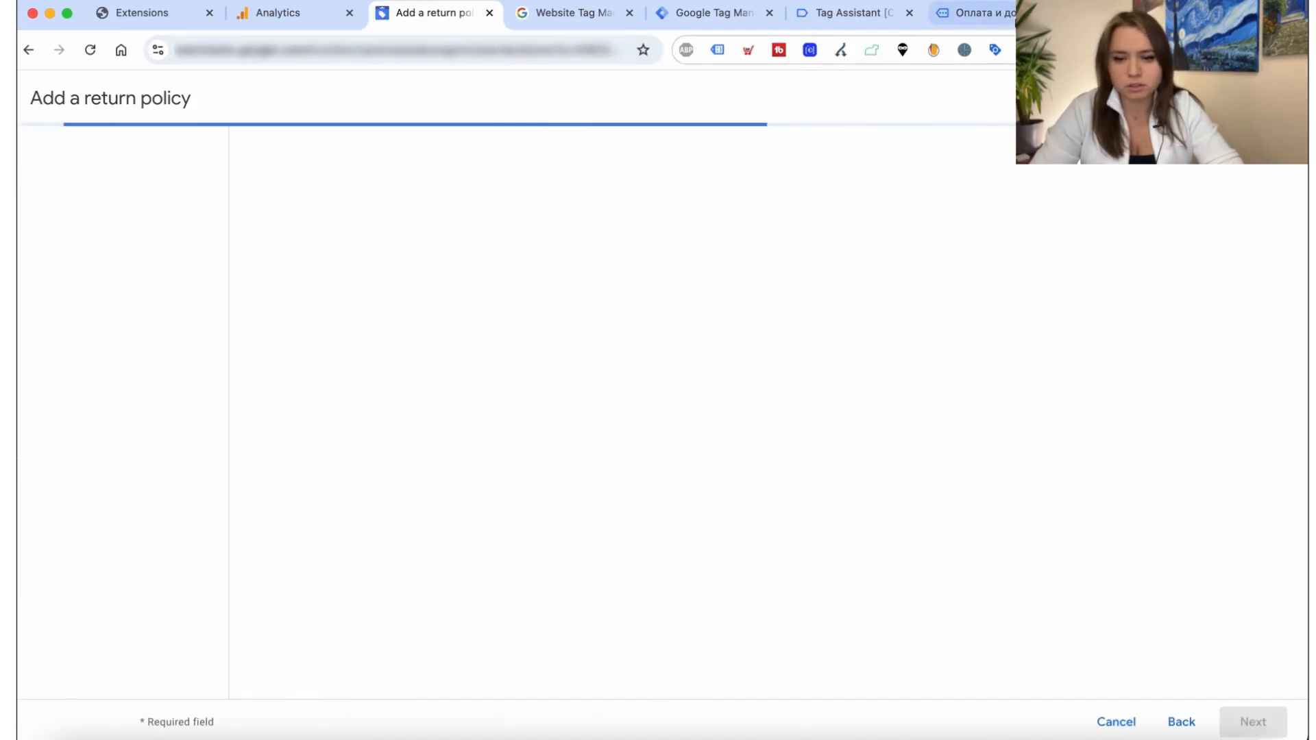
{"action": "left_click", "coordinate": [974, 13]}
{"action": "scroll", "coordinate": [809, 497], "scroll_direction": "down", "scroll_amount": 15}
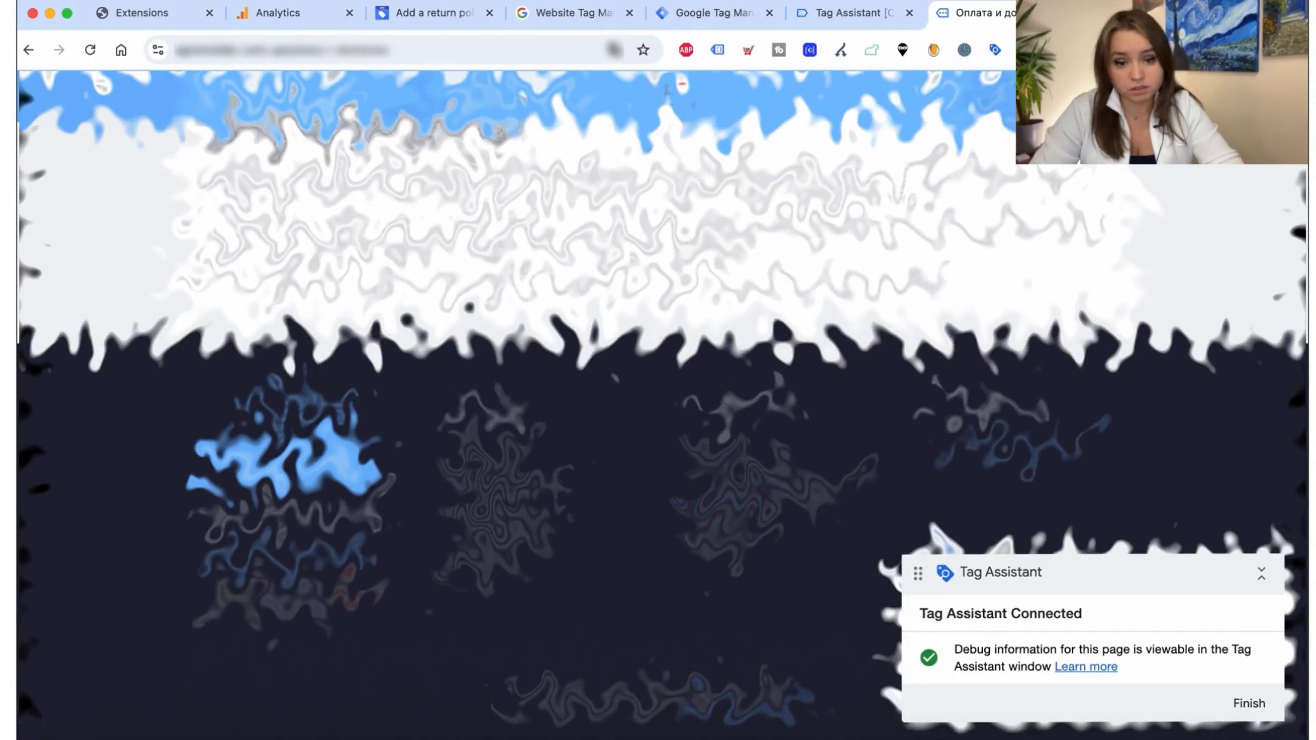
{"action": "left_click", "coordinate": [432, 13]}
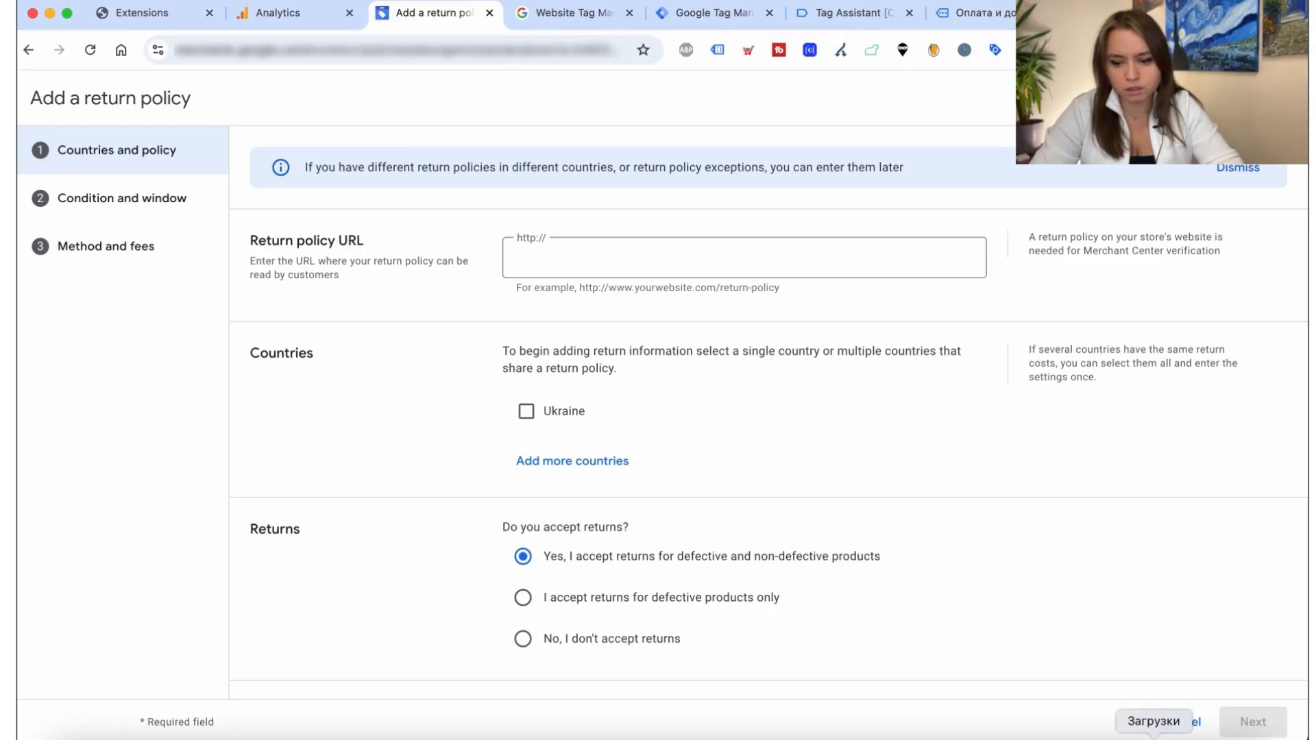
{"action": "left_click", "coordinate": [1177, 723]}
{"action": "left_click", "coordinate": [781, 458]}
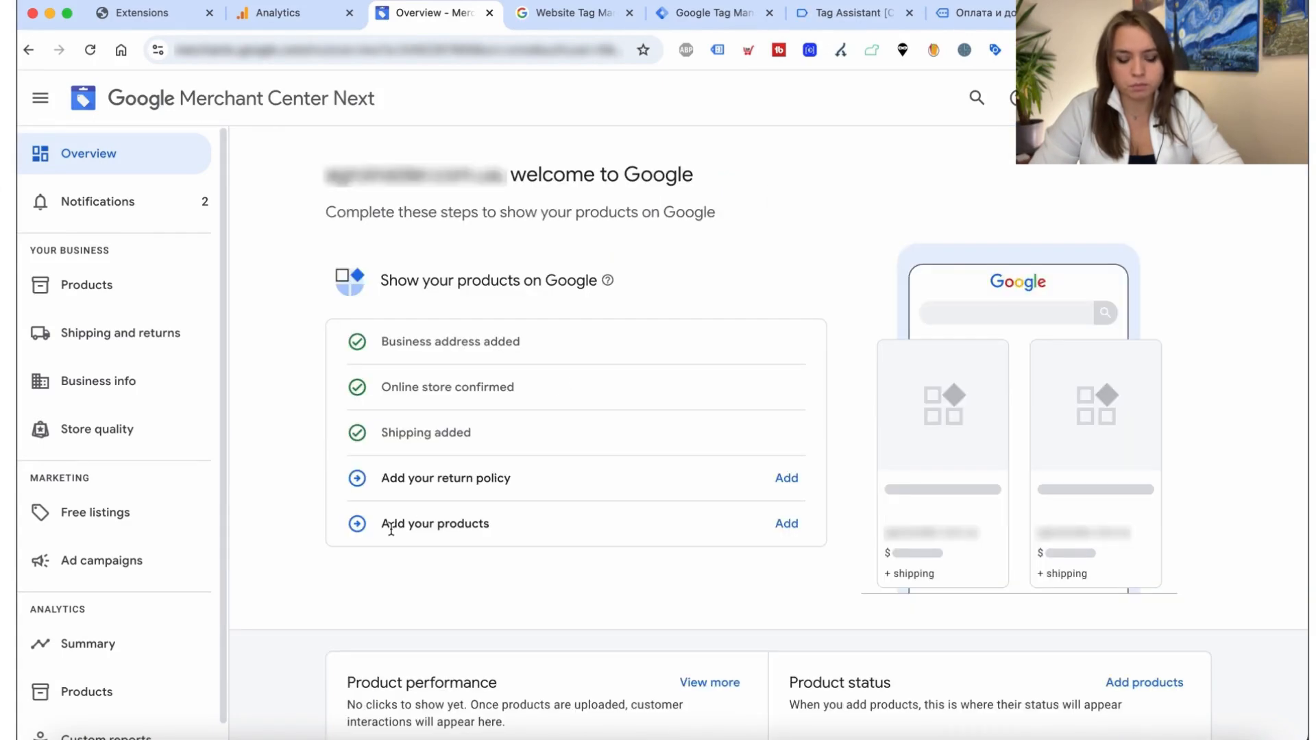
Step: Switch to the OpenCart extensions and open the Google Merchant & Facebook feed settings of the SP Remarketing All In One Pro module
{"action": "left_click_drag", "start_coordinate": [389, 526], "coordinate": [581, 544]}
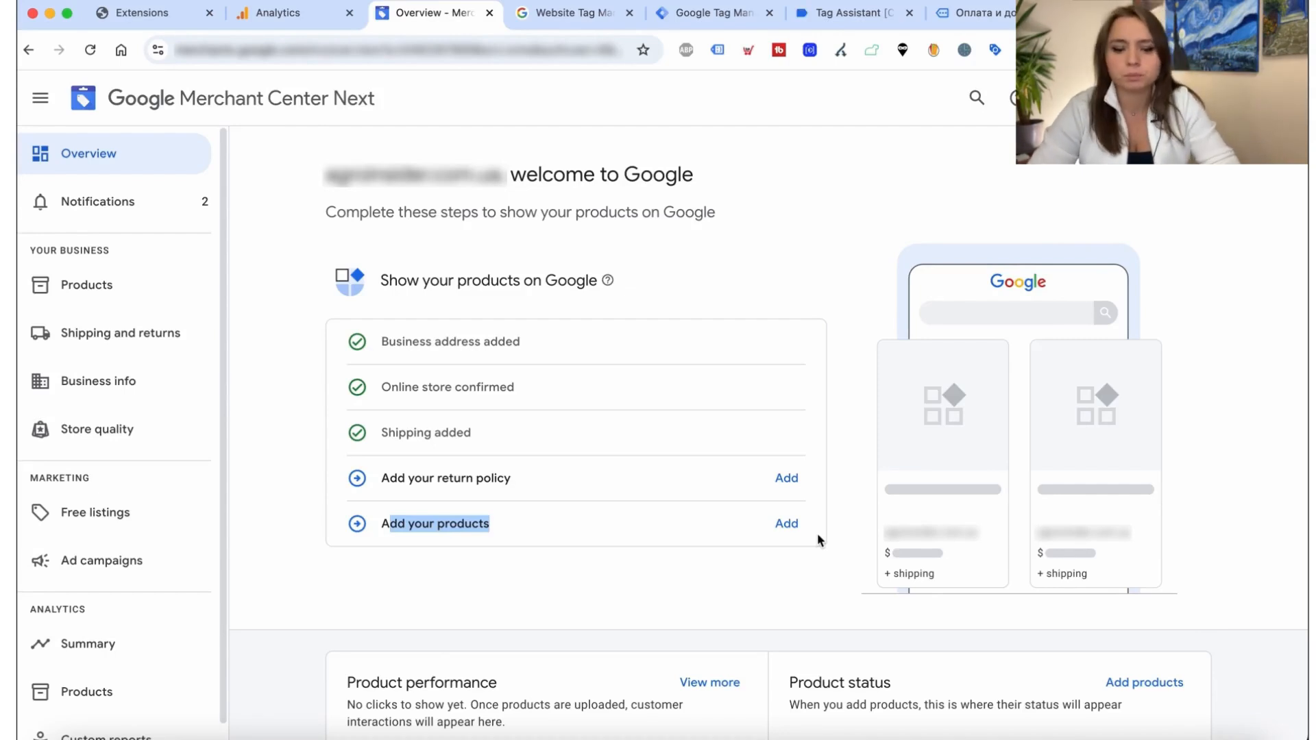
{"action": "left_click", "coordinate": [178, 20]}
{"action": "scroll", "coordinate": [455, 576], "scroll_direction": "down", "scroll_amount": 15}
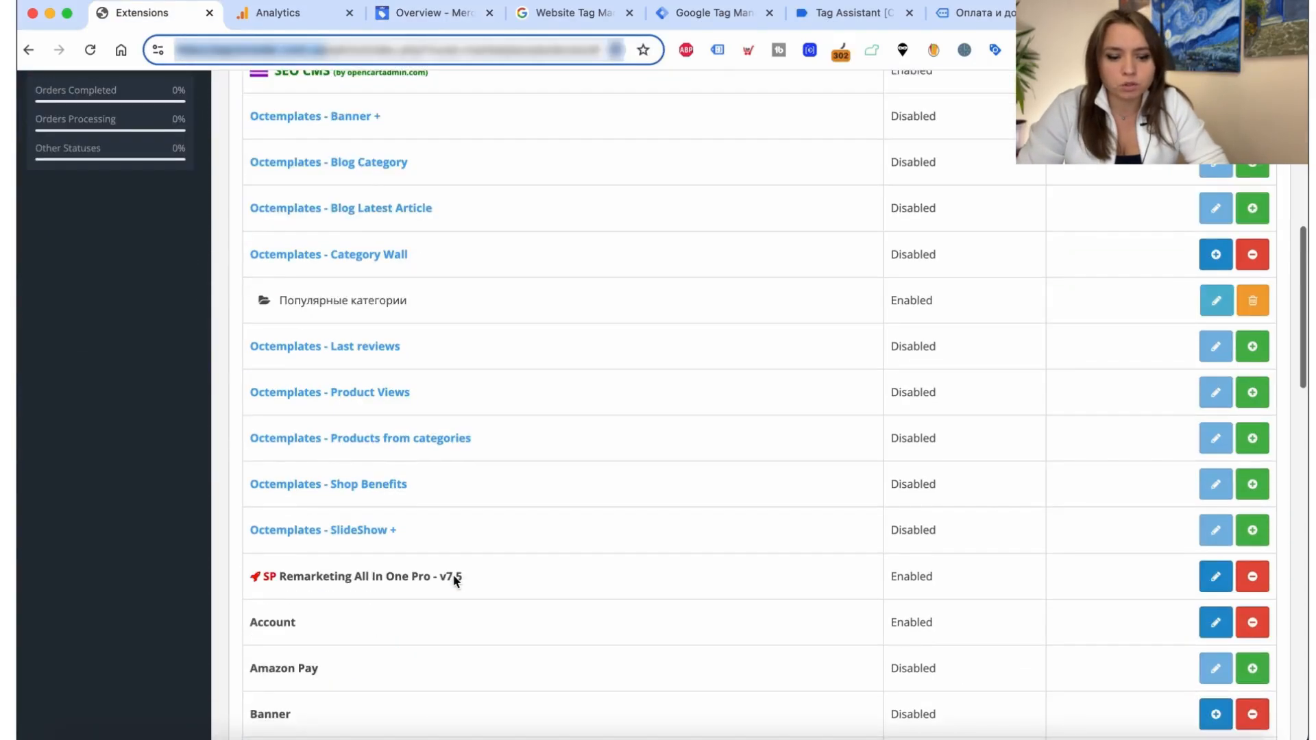
{"action": "left_click", "coordinate": [1216, 427]}
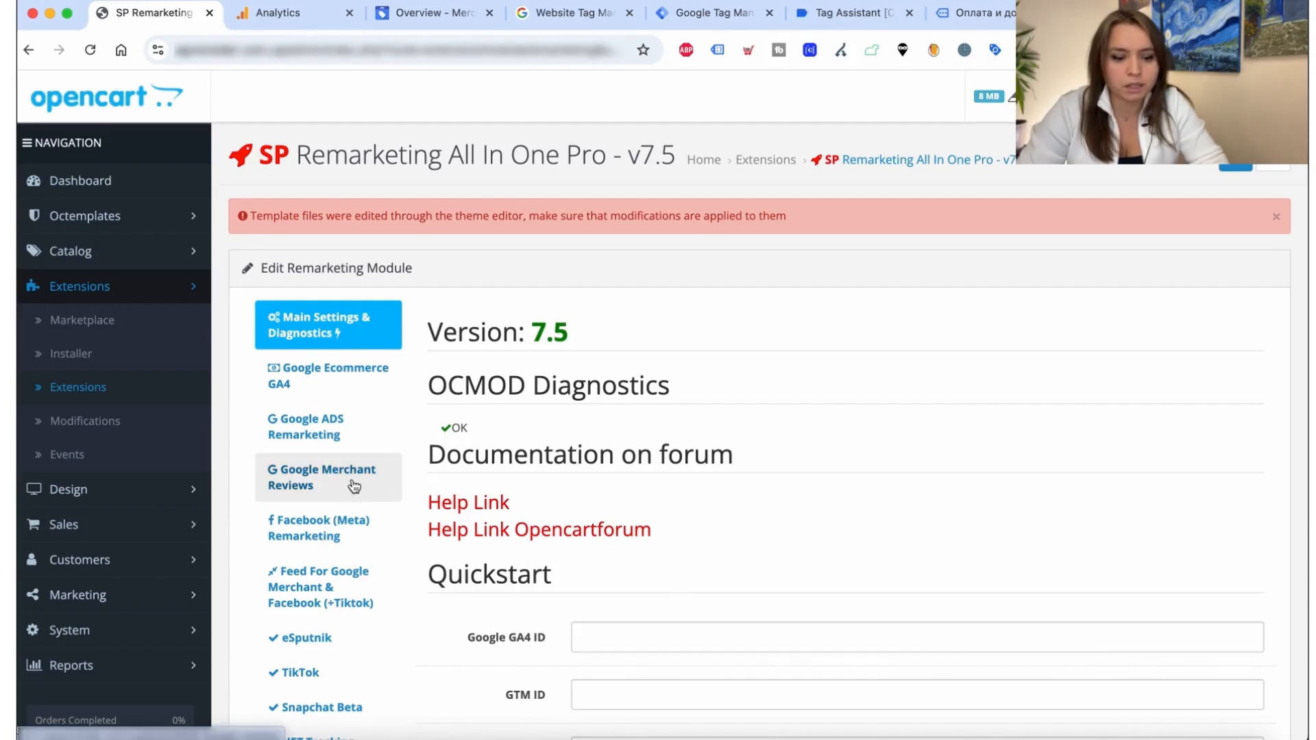
{"action": "scroll", "coordinate": [356, 486], "scroll_direction": "down", "scroll_amount": 3}
{"action": "scroll", "coordinate": [352, 486], "scroll_direction": "down", "scroll_amount": 1}
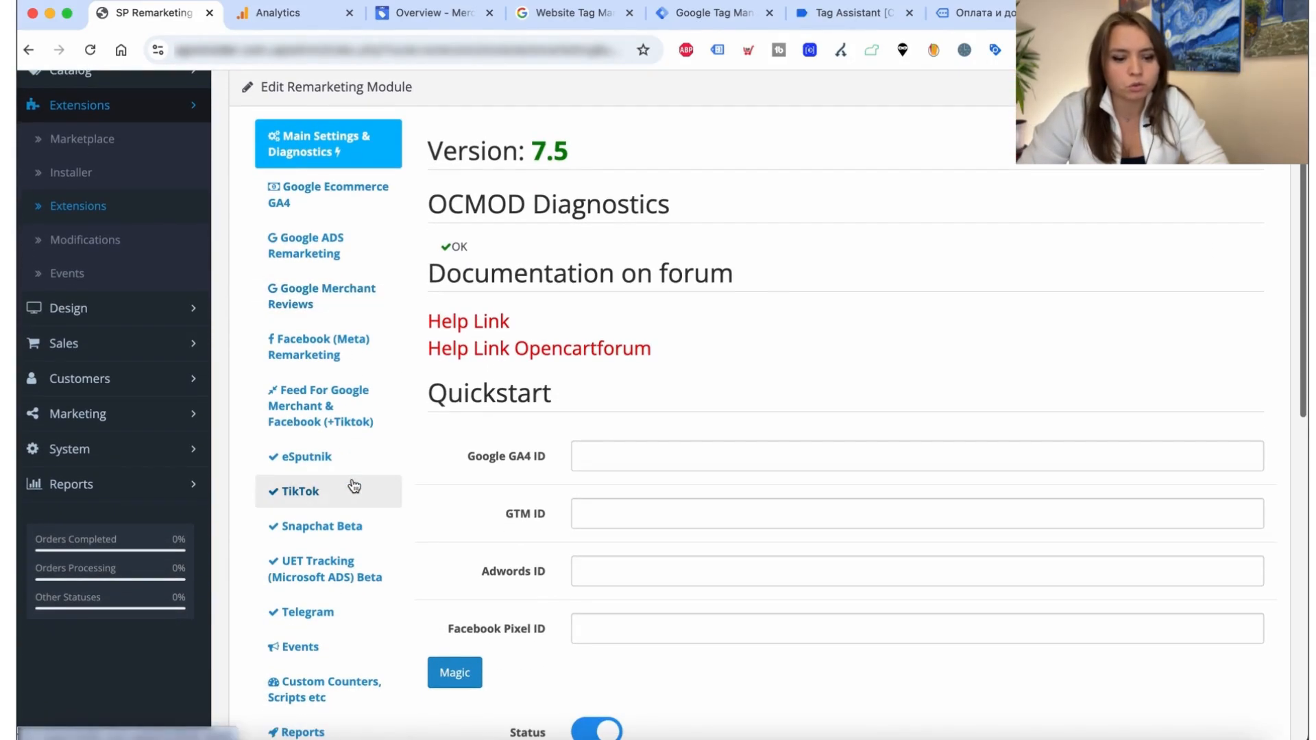
{"action": "left_click", "coordinate": [324, 412]}
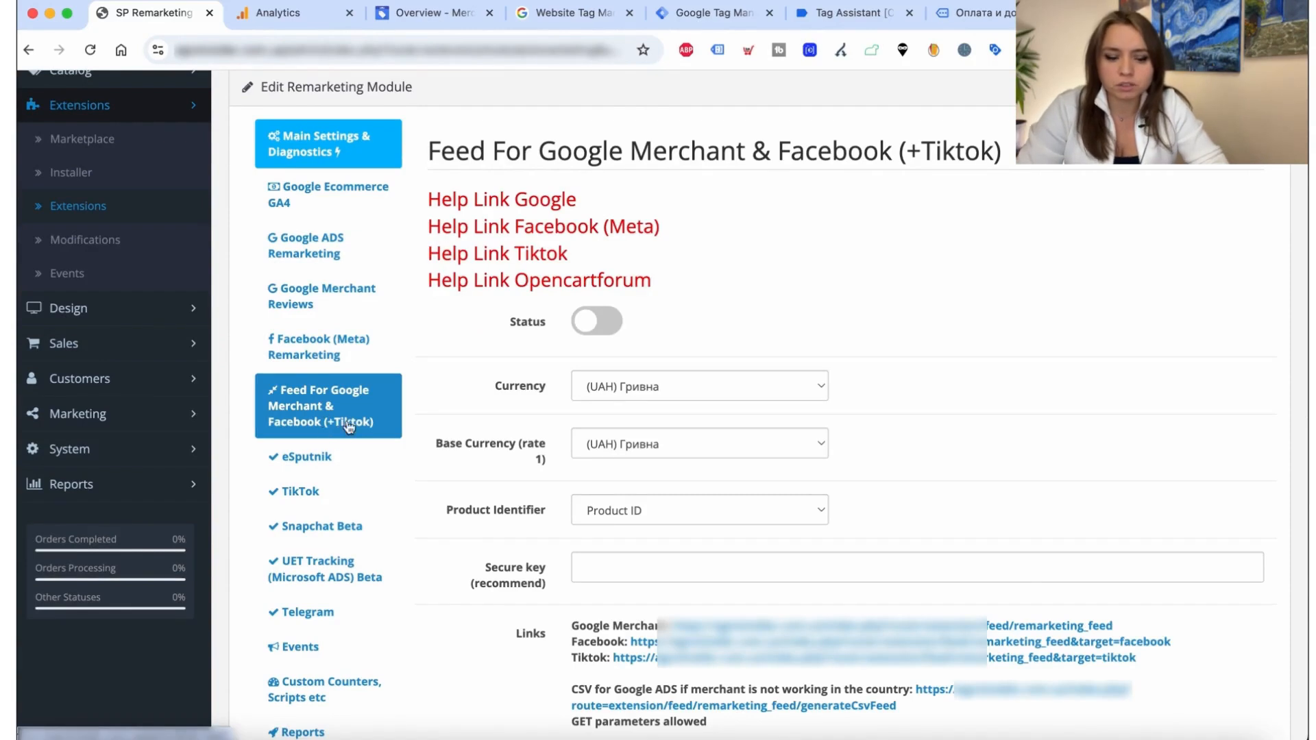
Step: Enable the status of the feed for Google Merchant & Facebook
{"action": "scroll", "coordinate": [715, 322], "scroll_direction": "down", "scroll_amount": 3}
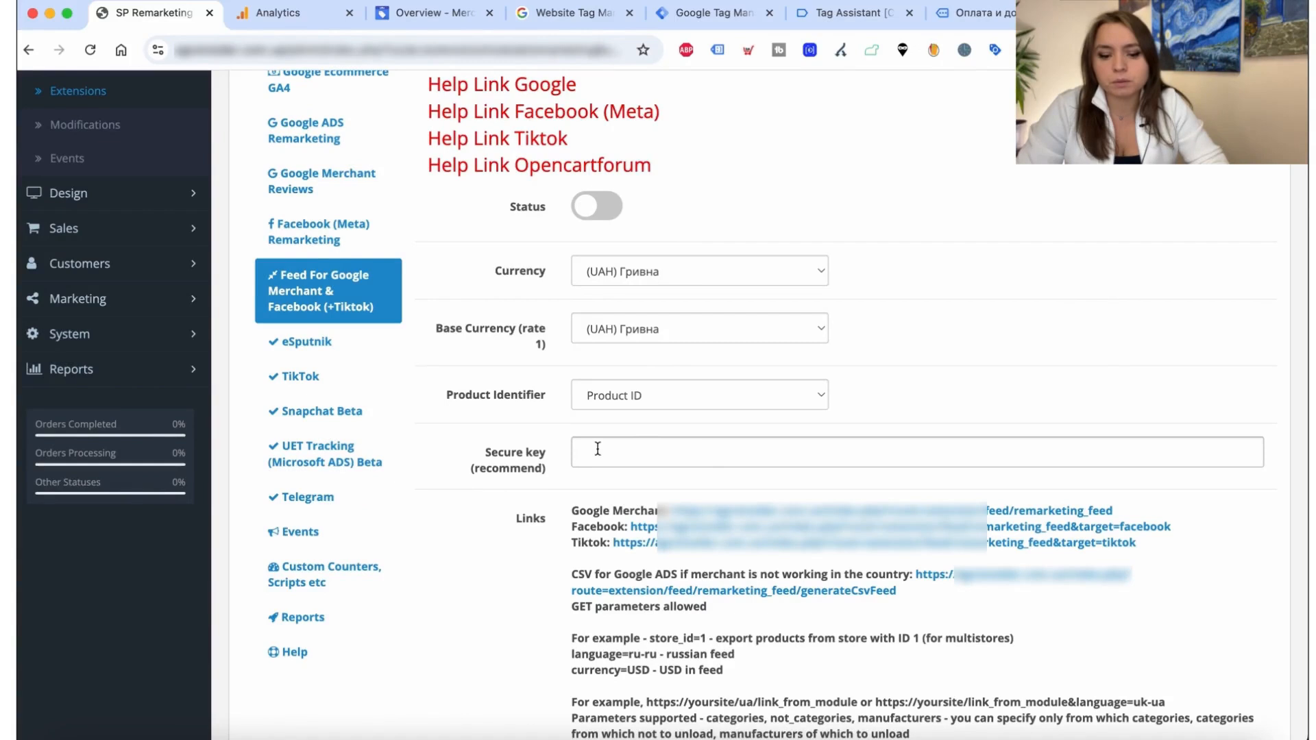
{"action": "scroll", "coordinate": [597, 447], "scroll_direction": "down", "scroll_amount": 10}
{"action": "scroll", "coordinate": [594, 360], "scroll_direction": "up", "scroll_amount": 15}
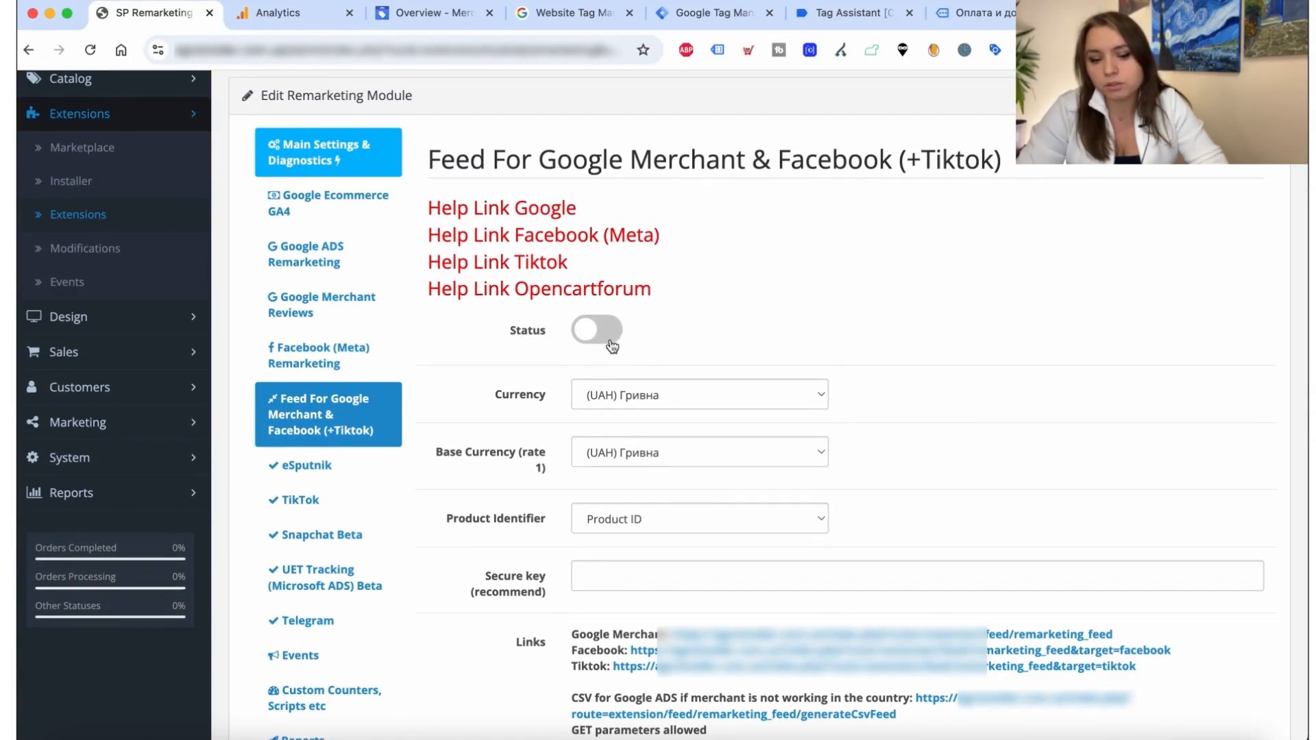
{"action": "left_click", "coordinate": [593, 339]}
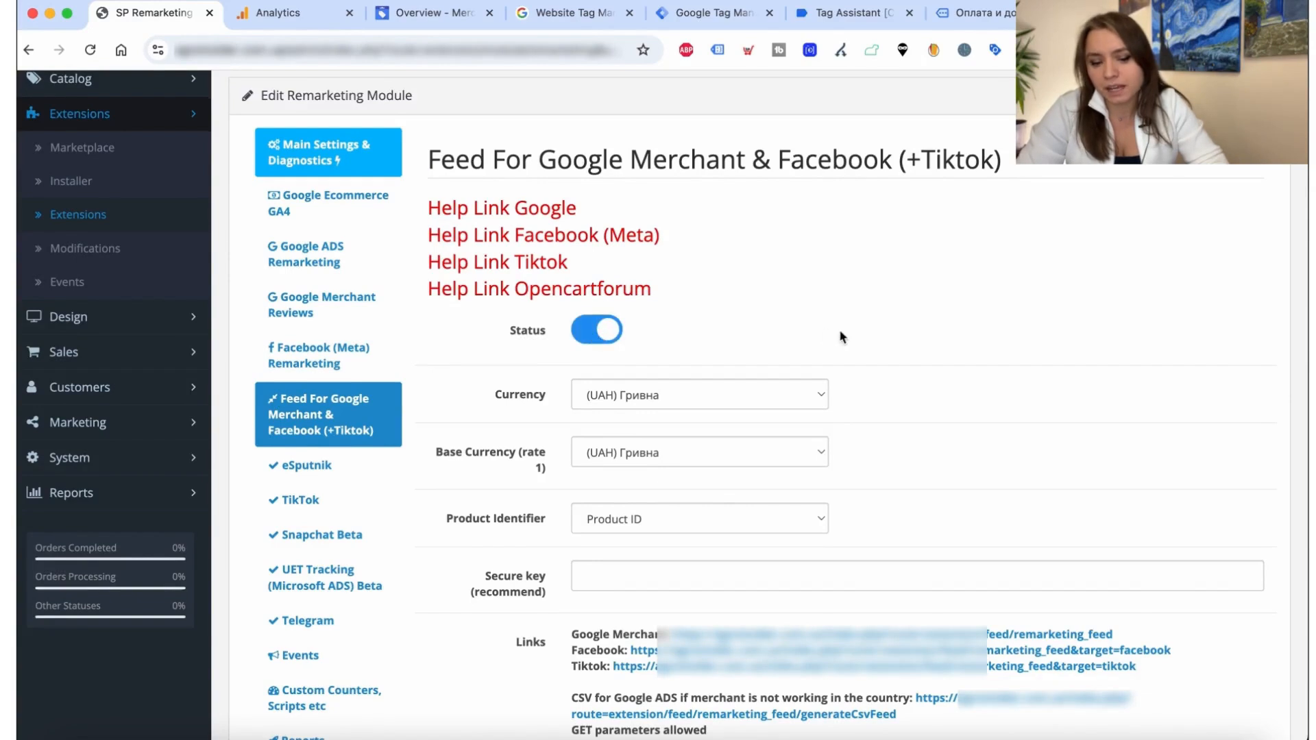
Step: Review the feed's currency, product identifier and secure key settings, keeping Product ID as the identifier
{"action": "scroll", "coordinate": [706, 315], "scroll_direction": "down", "scroll_amount": 3}
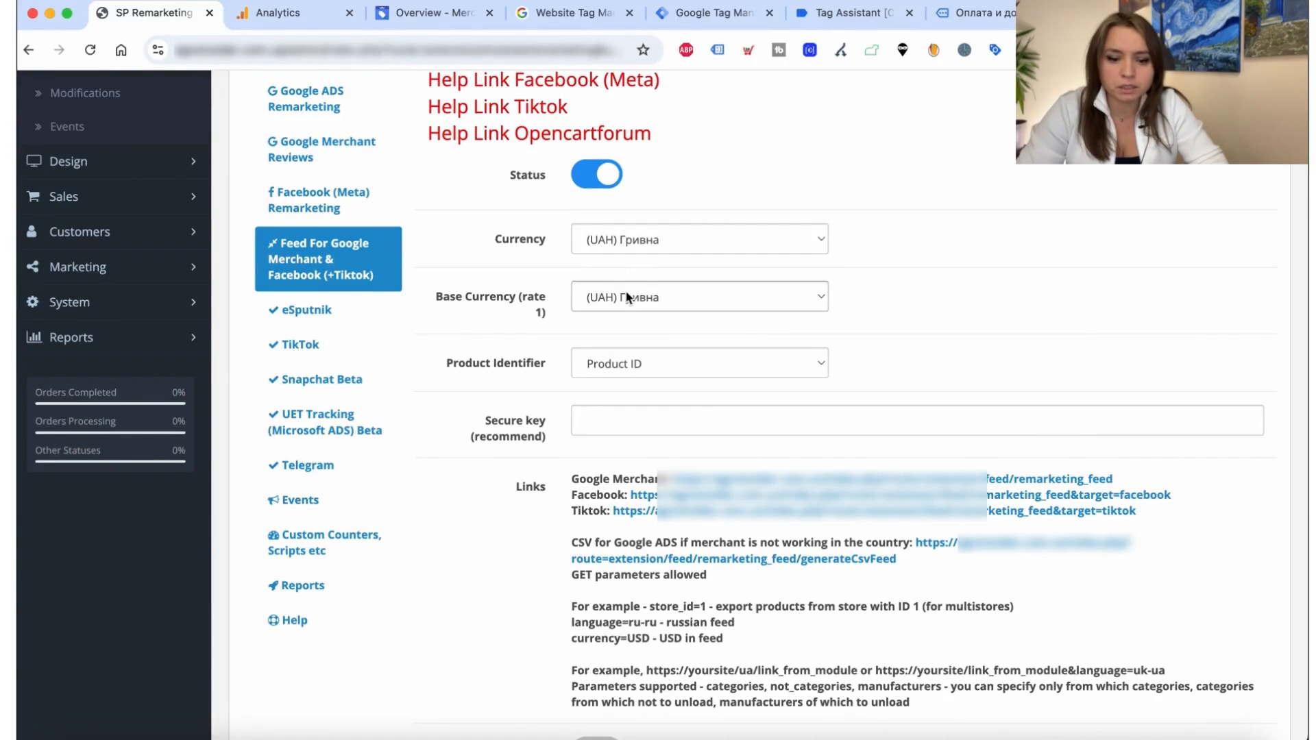
{"action": "left_click_drag", "start_coordinate": [458, 364], "coordinate": [527, 364]}
{"action": "left_click", "coordinate": [636, 374]}
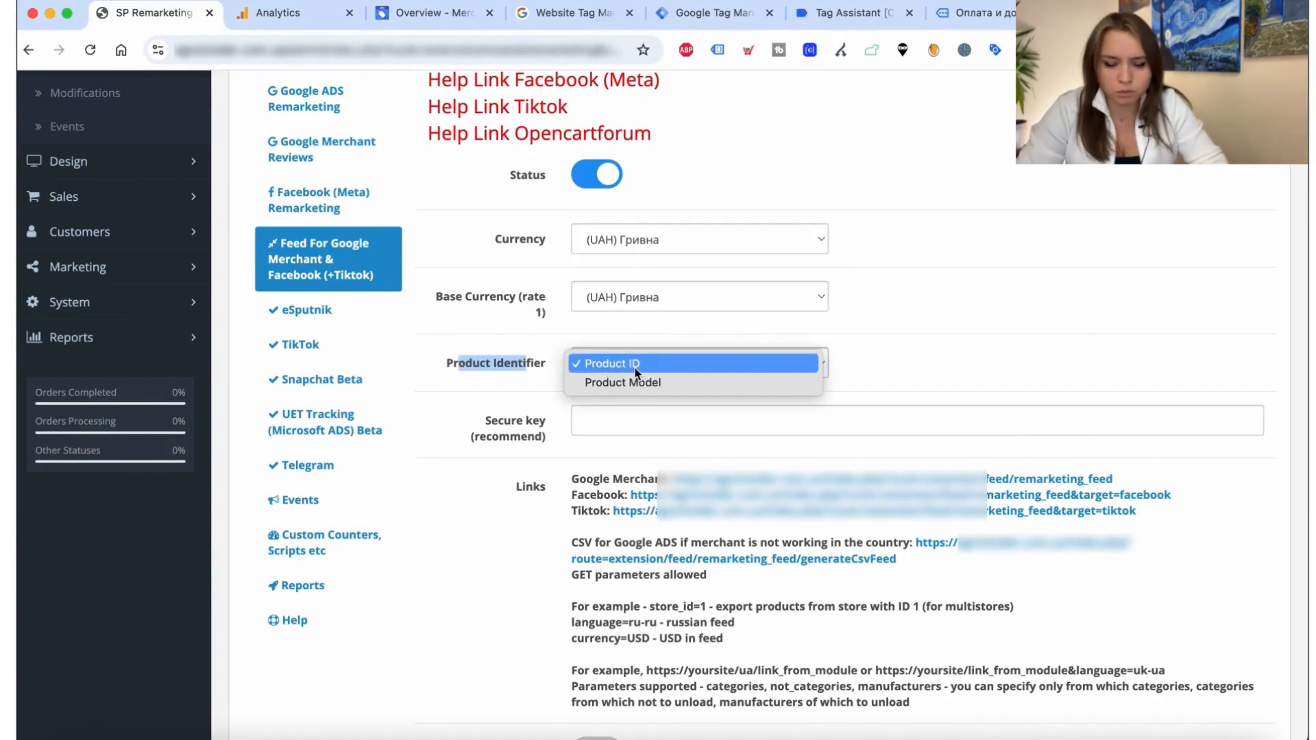
{"action": "left_click", "coordinate": [453, 451]}
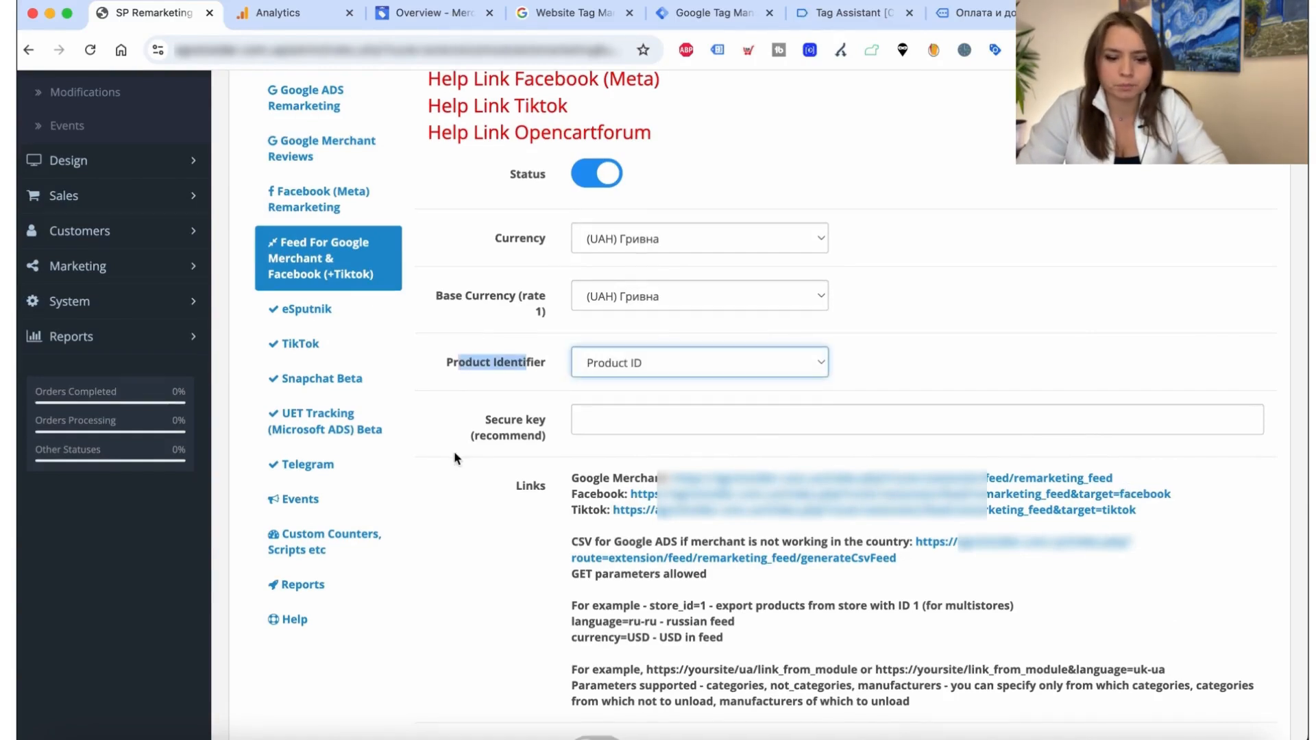
{"action": "scroll", "coordinate": [454, 452], "scroll_direction": "down", "scroll_amount": 3}
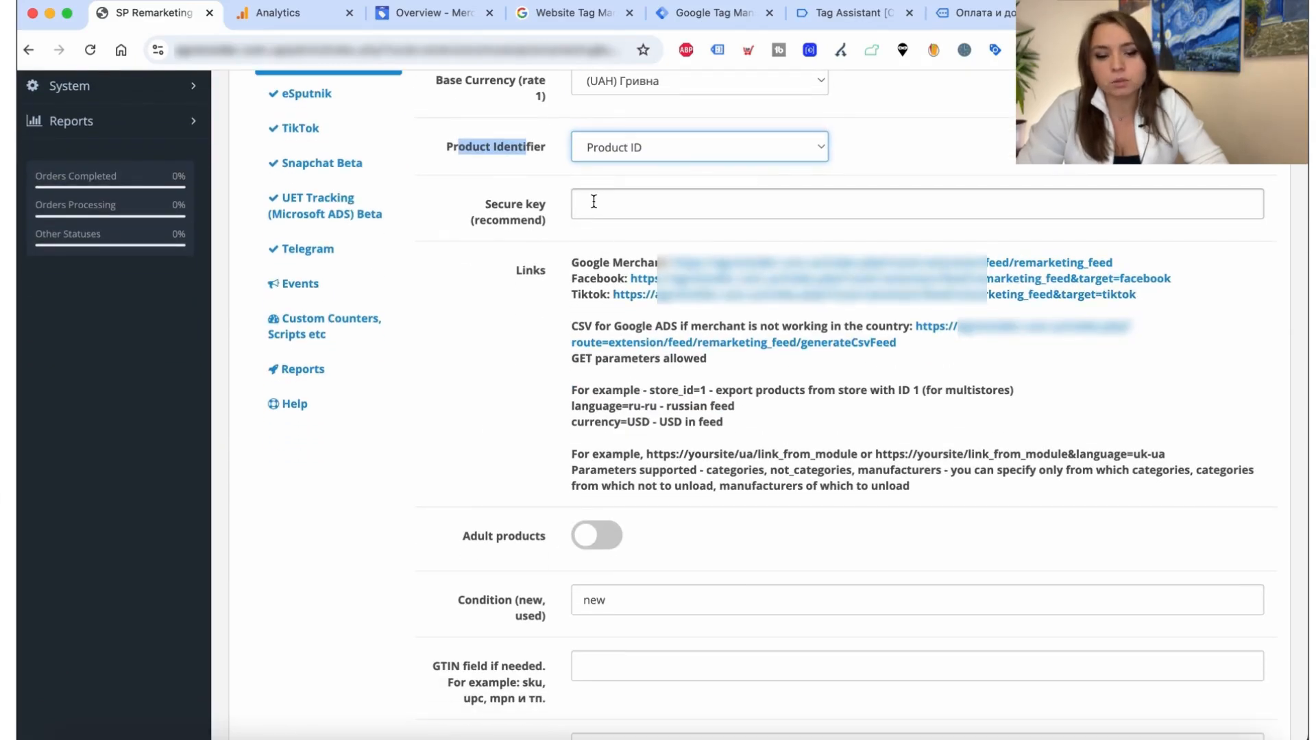
{"action": "left_click", "coordinate": [591, 201]}
{"action": "left_click", "coordinate": [498, 369]}
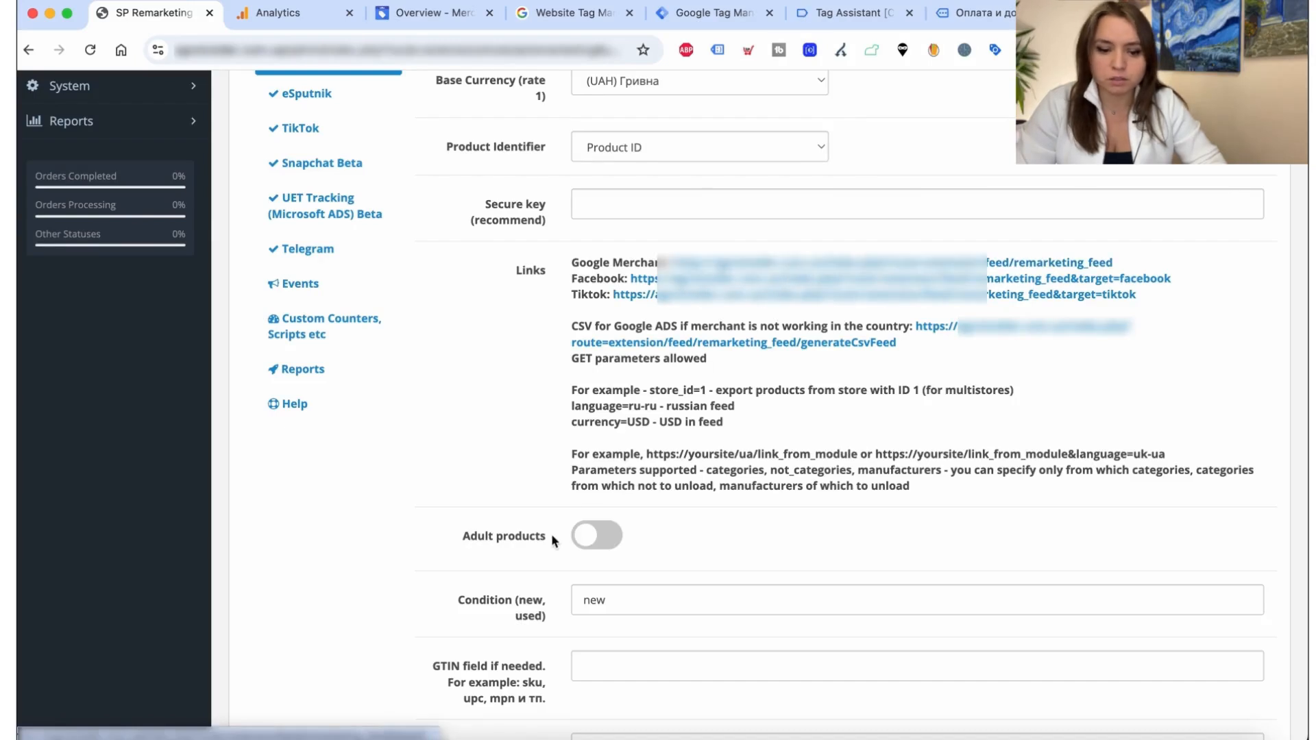
Step: Examine the feed's condition, GTIN, MPN, product_highlight, description and product attribute ID fields
{"action": "scroll", "coordinate": [552, 534], "scroll_direction": "down", "scroll_amount": 3}
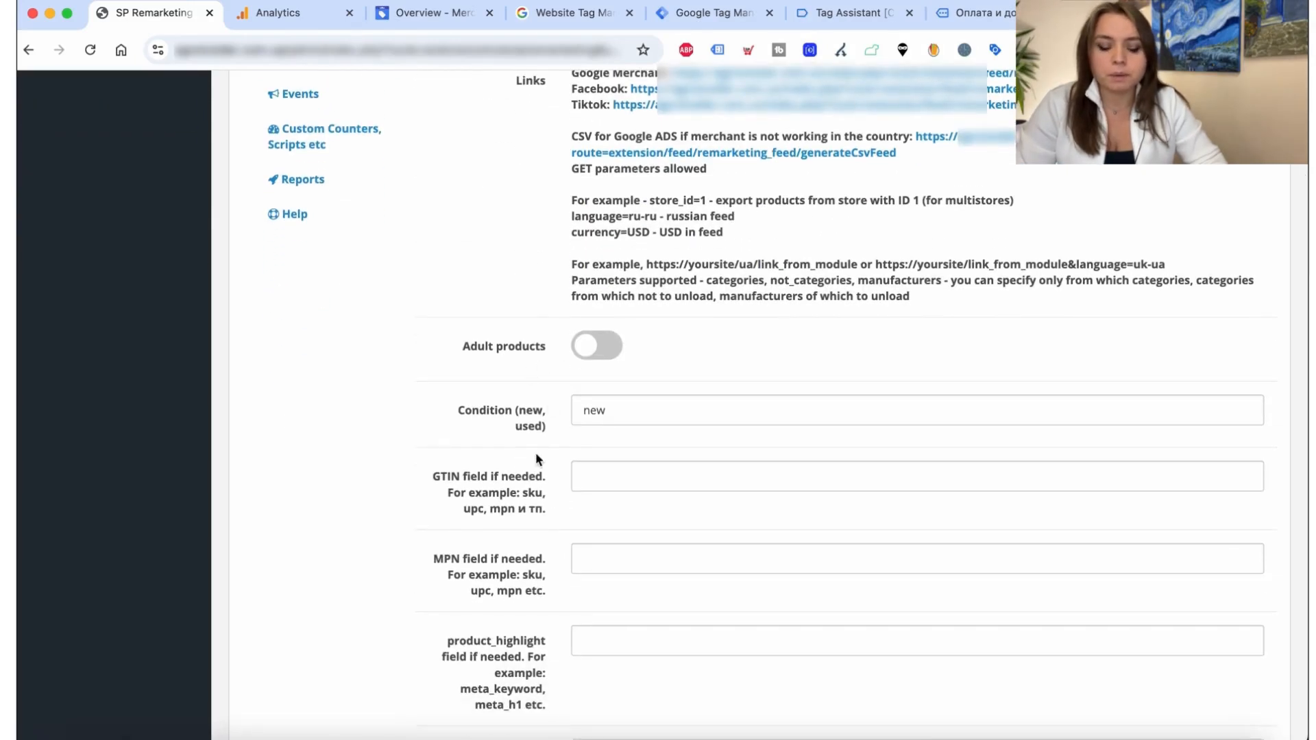
{"action": "scroll", "coordinate": [536, 452], "scroll_direction": "down", "scroll_amount": 2}
{"action": "scroll", "coordinate": [512, 374], "scroll_direction": "down", "scroll_amount": 2}
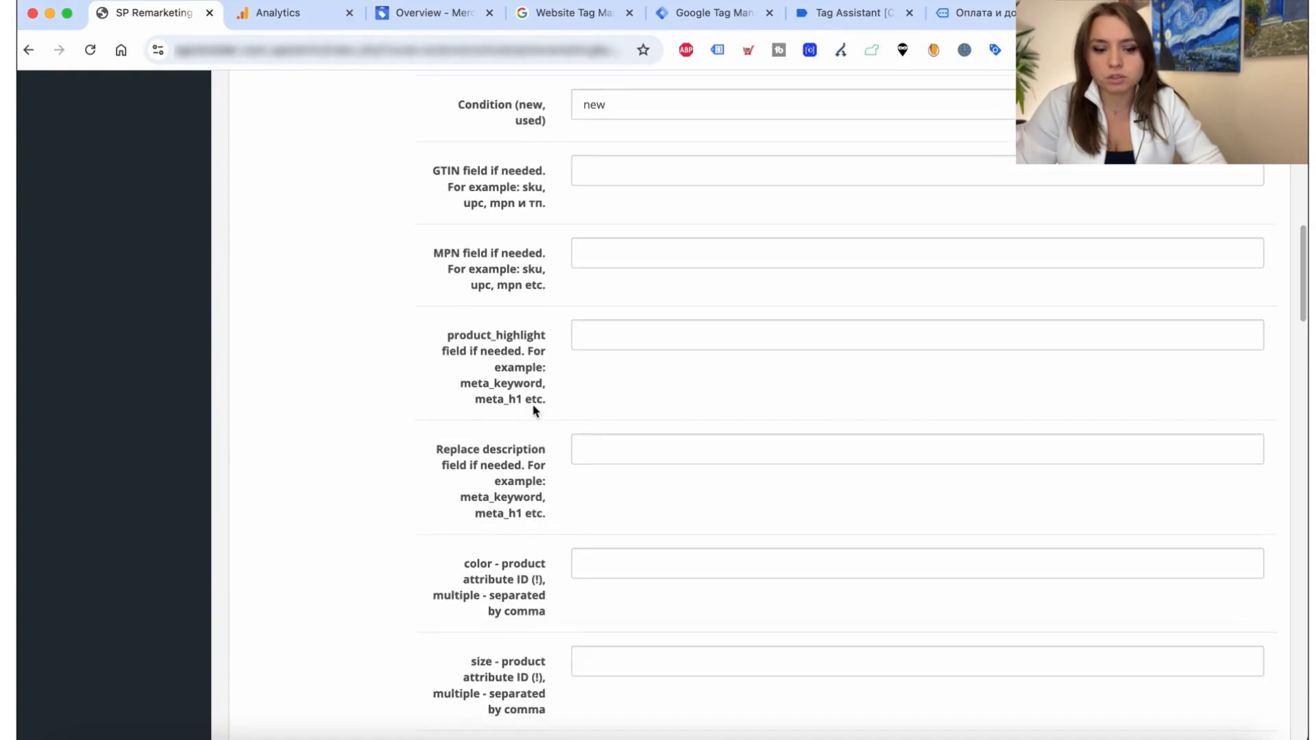
{"action": "scroll", "coordinate": [539, 370], "scroll_direction": "down", "scroll_amount": 4}
{"action": "scroll", "coordinate": [494, 423], "scroll_direction": "down", "scroll_amount": 12}
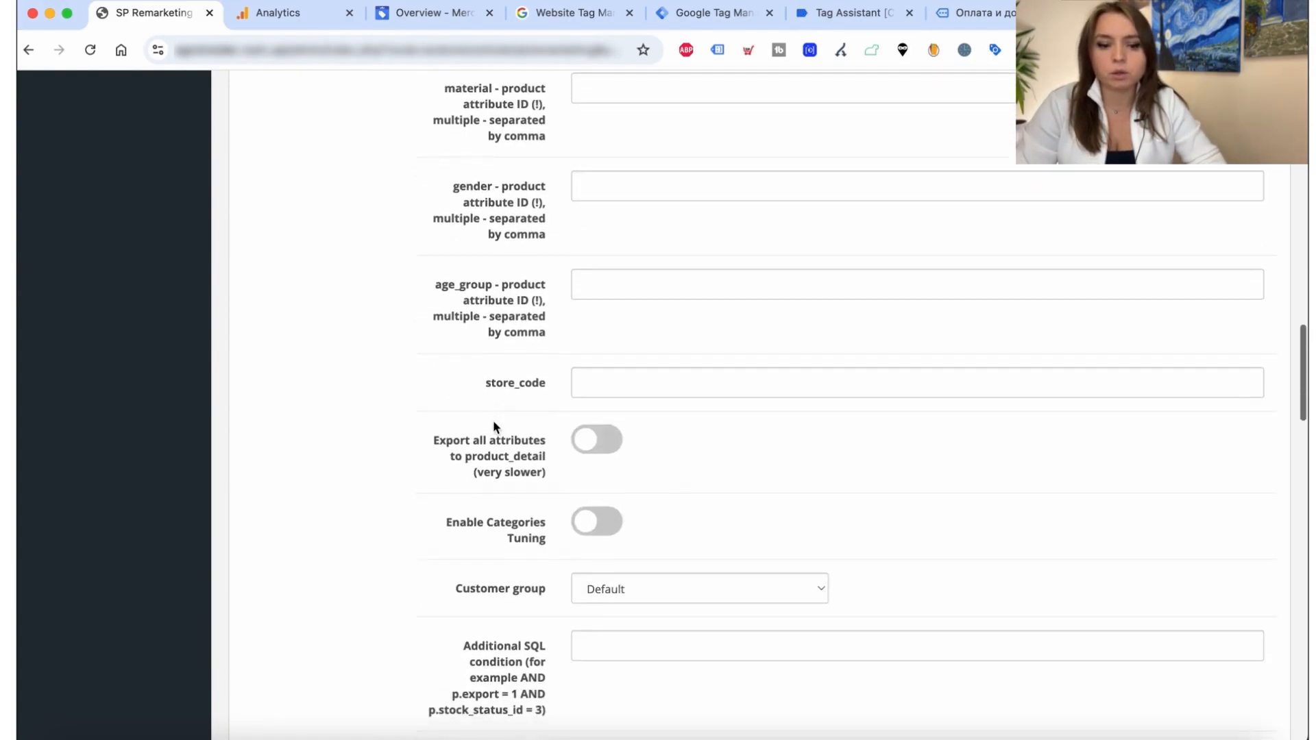
{"action": "scroll", "coordinate": [493, 424], "scroll_direction": "up", "scroll_amount": 20}
{"action": "scroll", "coordinate": [494, 424], "scroll_direction": "down", "scroll_amount": 4}
{"action": "scroll", "coordinate": [494, 424], "scroll_direction": "down", "scroll_amount": 5}
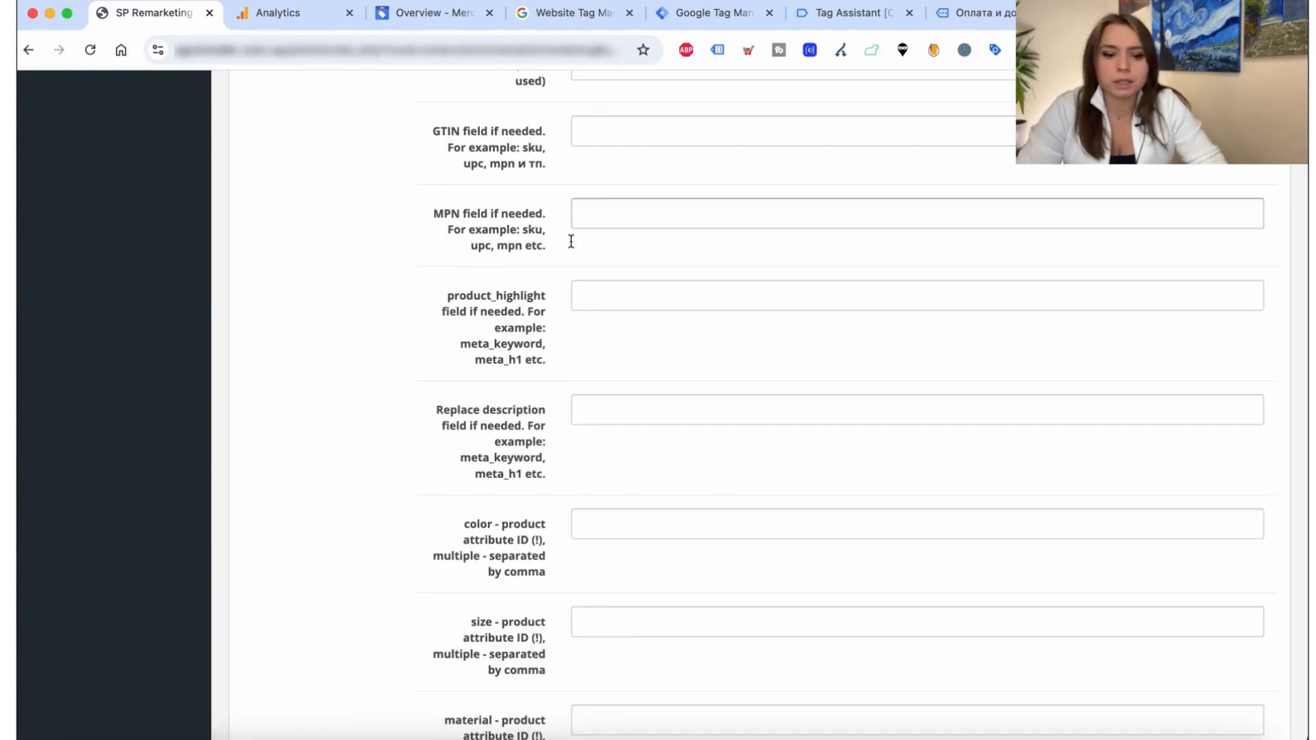
{"action": "scroll", "coordinate": [546, 307], "scroll_direction": "down", "scroll_amount": 2}
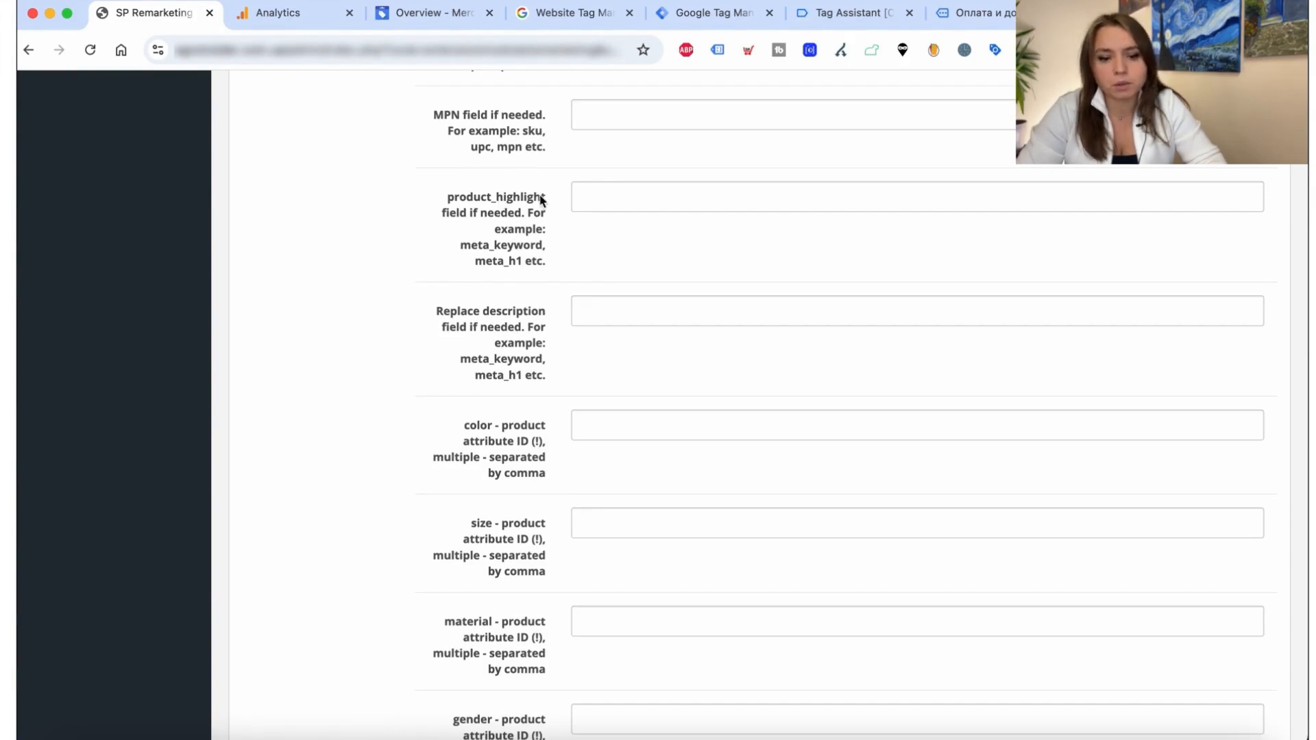
{"action": "scroll", "coordinate": [513, 338], "scroll_direction": "down", "scroll_amount": 5}
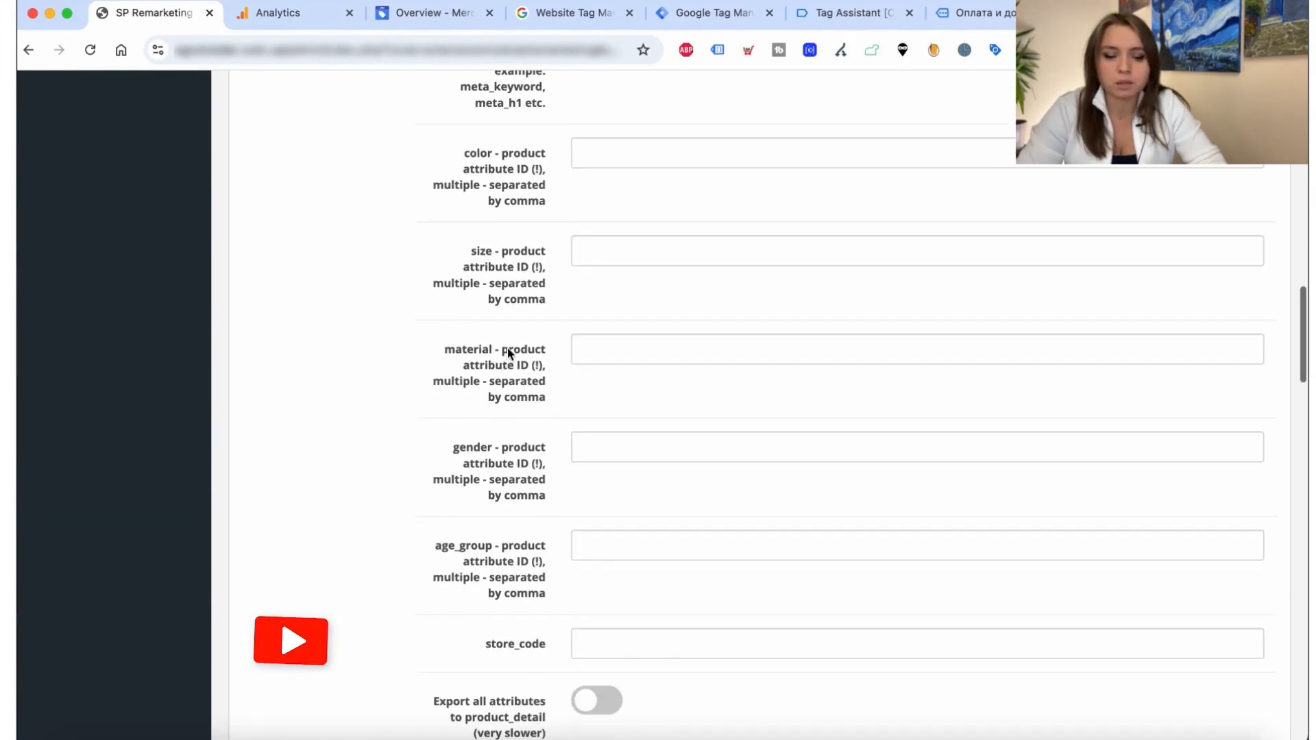
{"action": "scroll", "coordinate": [509, 353], "scroll_direction": "down", "scroll_amount": 5}
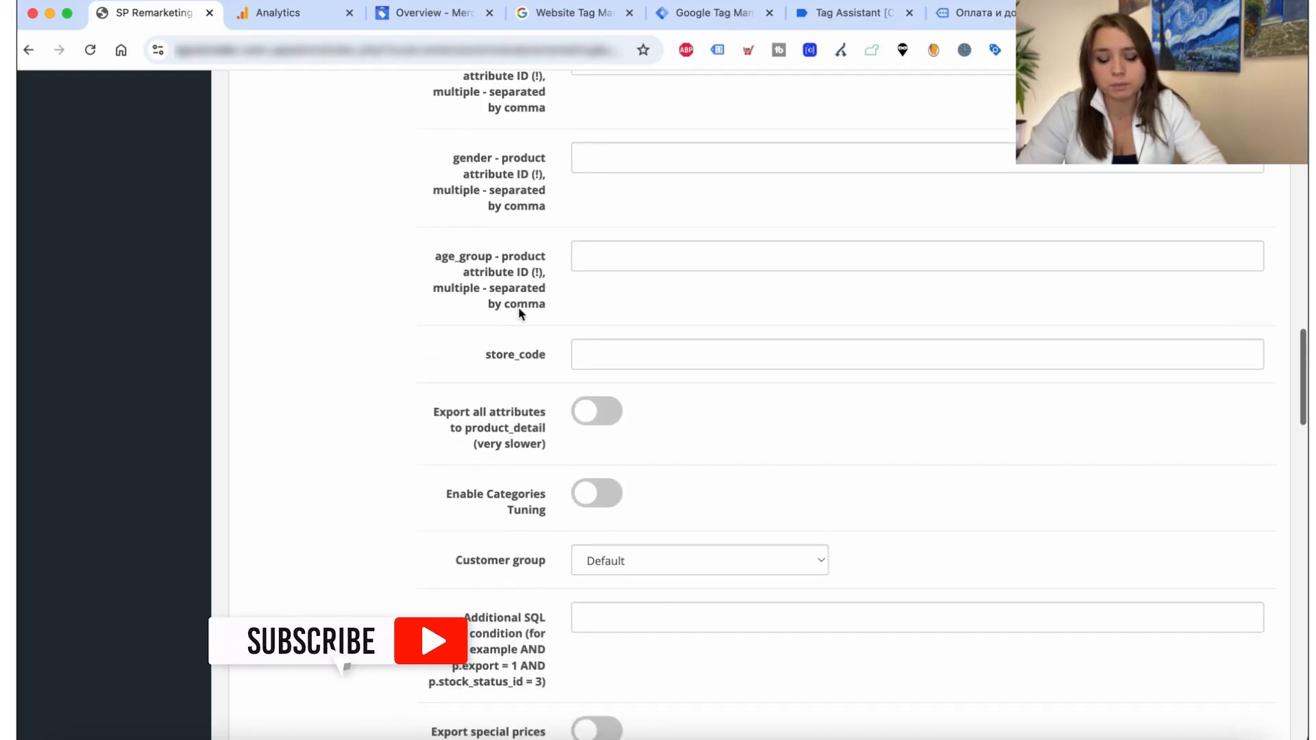
{"action": "scroll", "coordinate": [519, 312], "scroll_direction": "down", "scroll_amount": 1}
{"action": "left_click", "coordinate": [600, 187]}
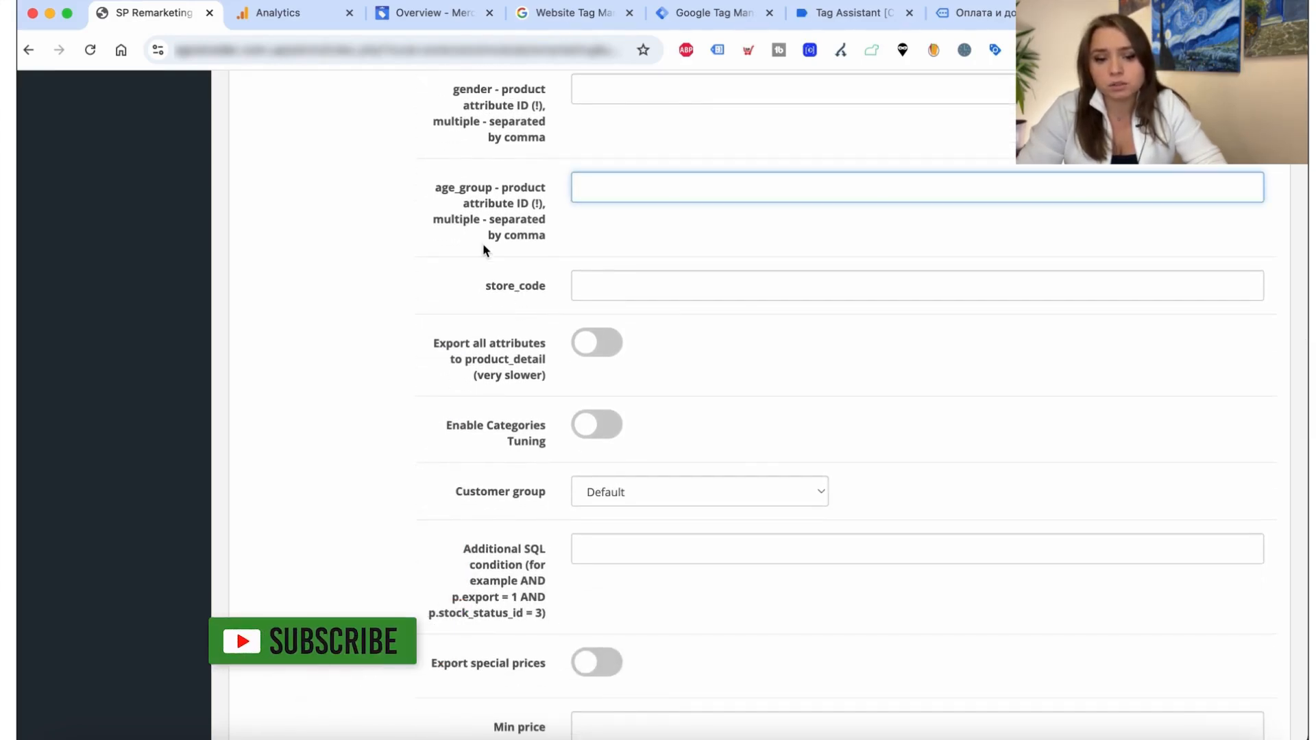
Step: Examine the feed's attribute export, price limits, availability, forced stock status, description and category options
{"action": "scroll", "coordinate": [509, 311], "scroll_direction": "down", "scroll_amount": 3}
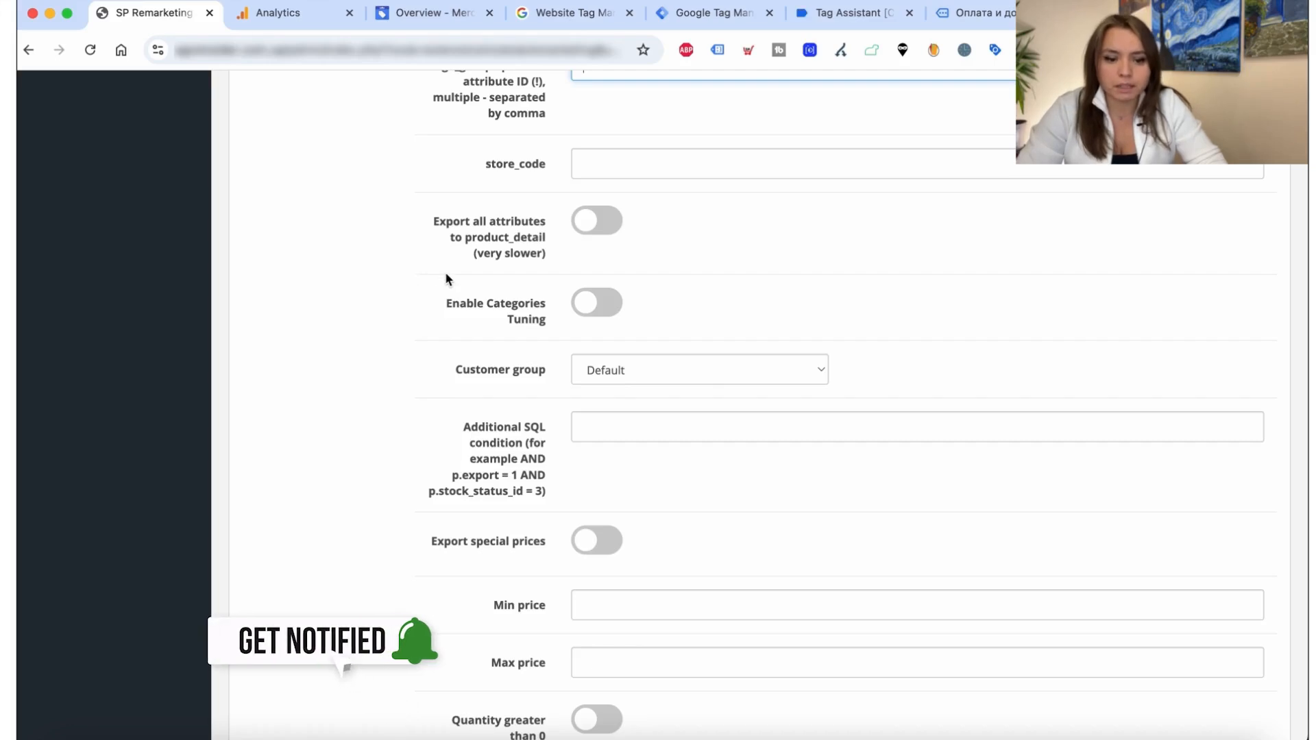
{"action": "scroll", "coordinate": [447, 278], "scroll_direction": "down", "scroll_amount": 3}
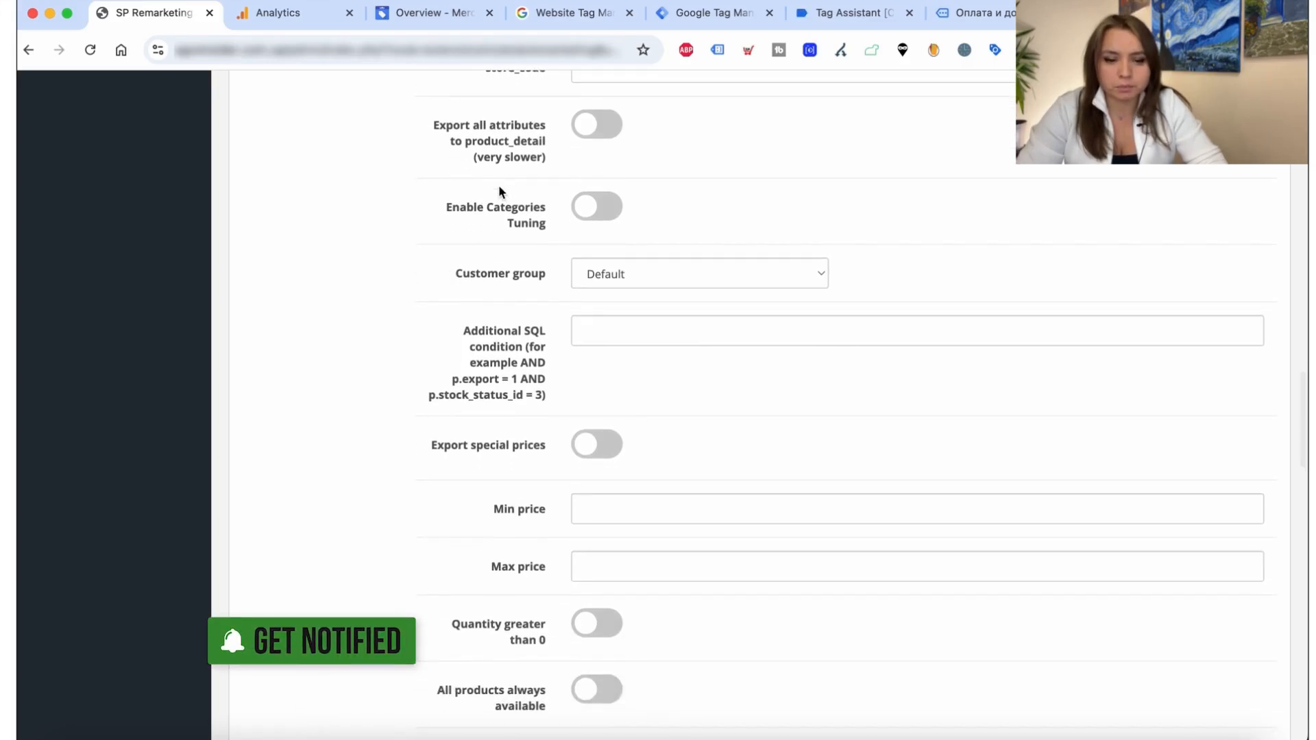
{"action": "scroll", "coordinate": [521, 164], "scroll_direction": "down", "scroll_amount": 5}
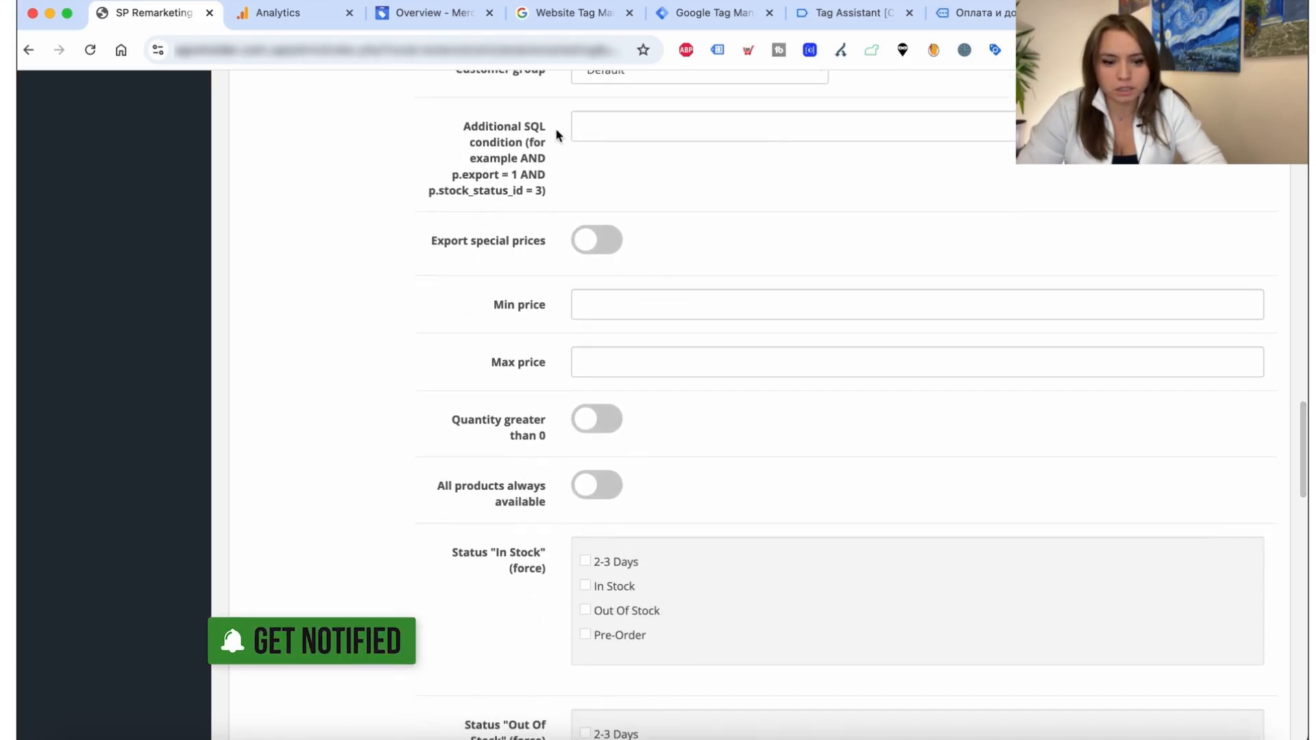
{"action": "scroll", "coordinate": [519, 240], "scroll_direction": "down", "scroll_amount": 3}
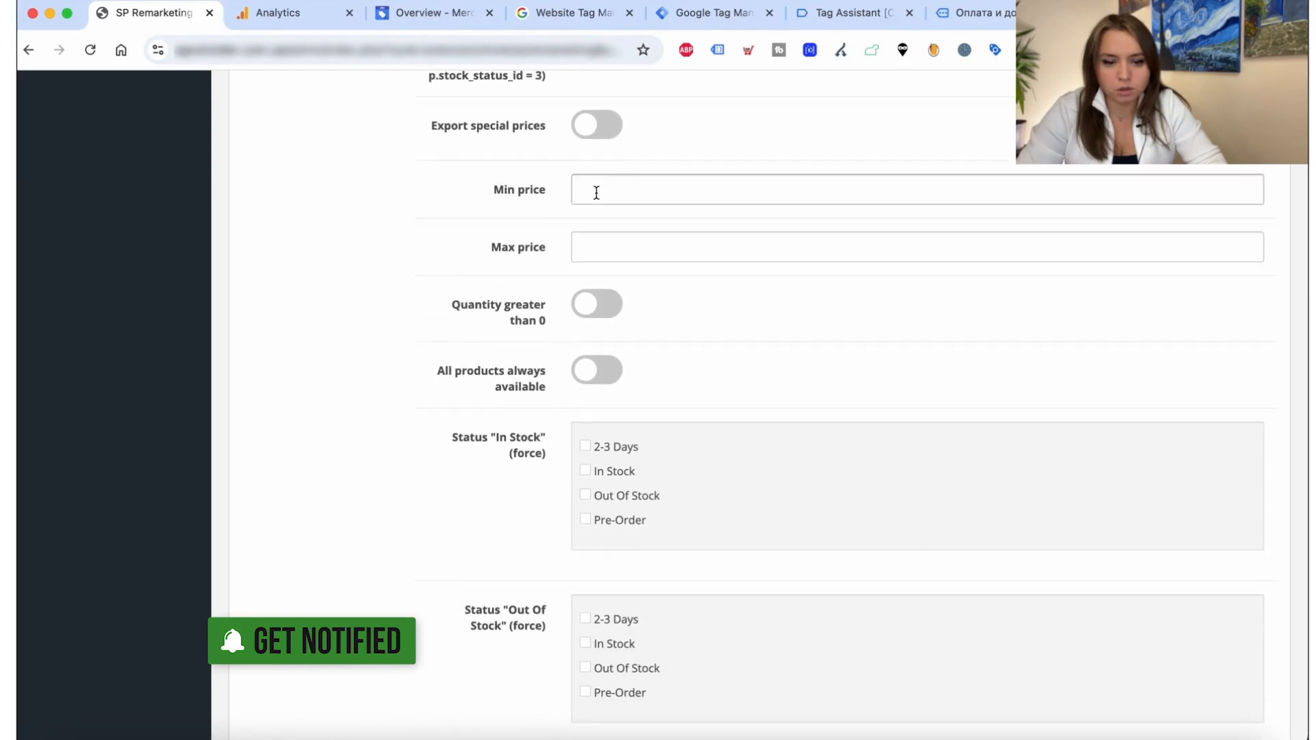
{"action": "scroll", "coordinate": [508, 381], "scroll_direction": "down", "scroll_amount": 3}
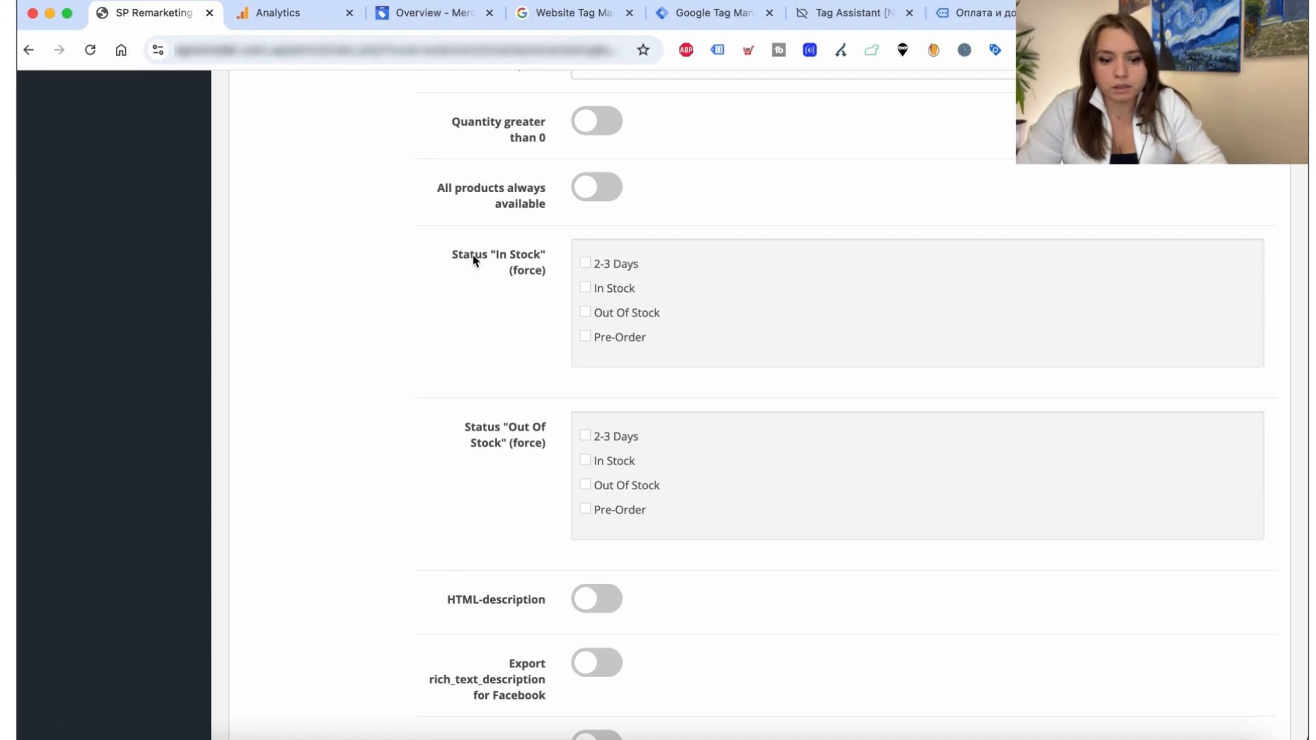
{"action": "left_click_drag", "start_coordinate": [463, 256], "coordinate": [545, 273]}
{"action": "scroll", "coordinate": [561, 354], "scroll_direction": "down", "scroll_amount": 2}
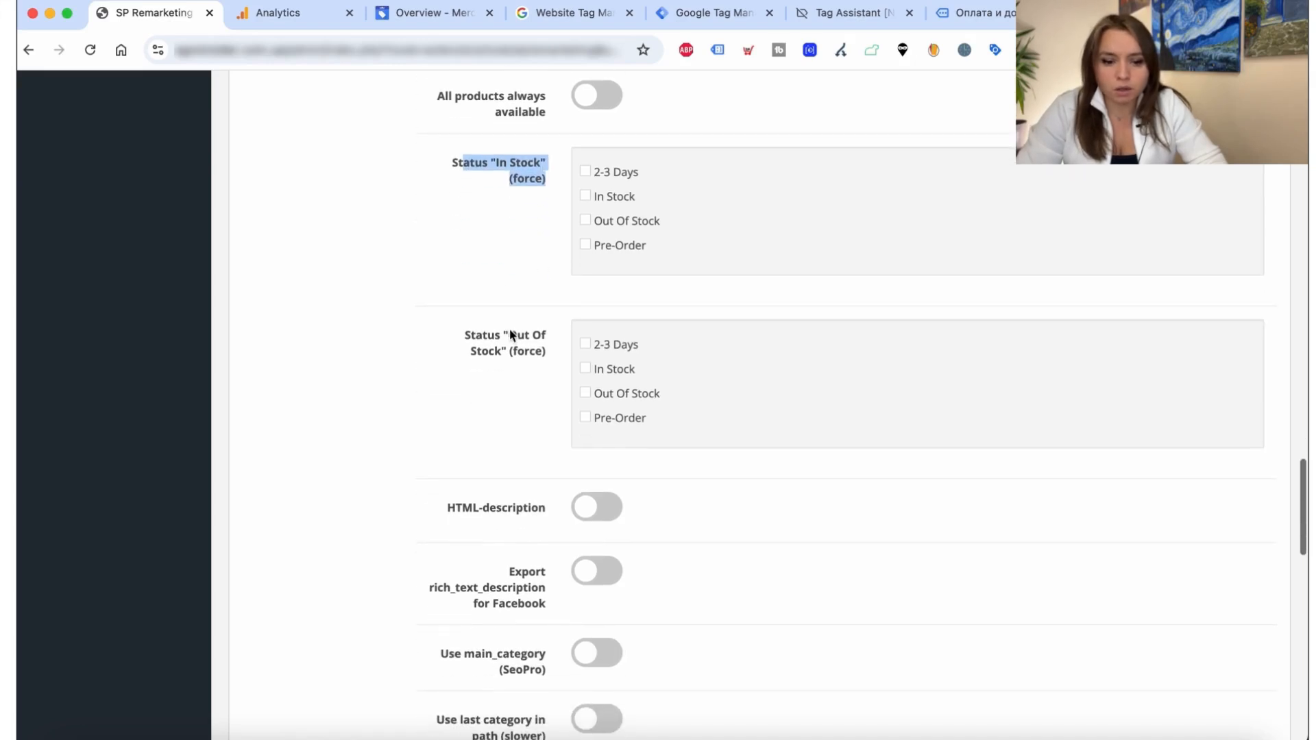
{"action": "left_click_drag", "start_coordinate": [505, 338], "coordinate": [535, 360]}
{"action": "scroll", "coordinate": [495, 439], "scroll_direction": "down", "scroll_amount": 5}
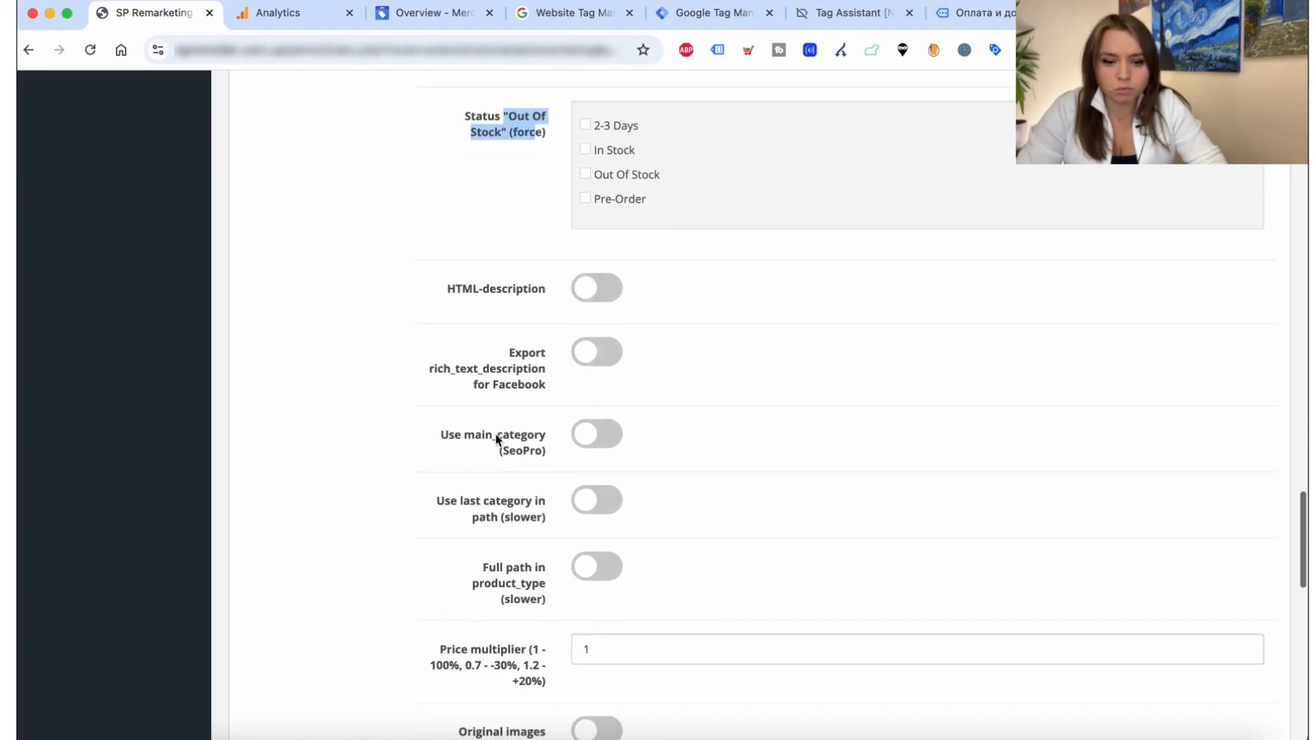
{"action": "scroll", "coordinate": [462, 347], "scroll_direction": "down", "scroll_amount": 4}
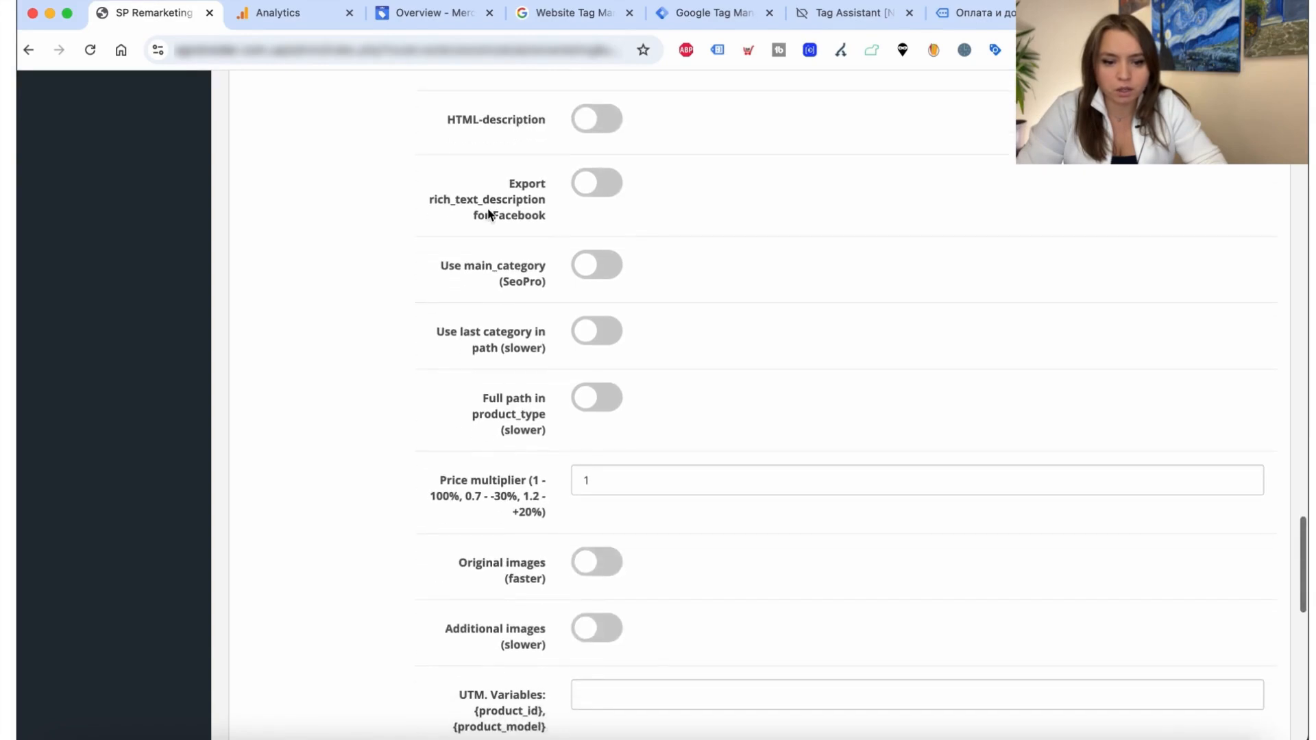
Step: Enable original images for the feed and check the remaining UTM, brand, description and replacement fields
{"action": "scroll", "coordinate": [442, 302], "scroll_direction": "down", "scroll_amount": 10}
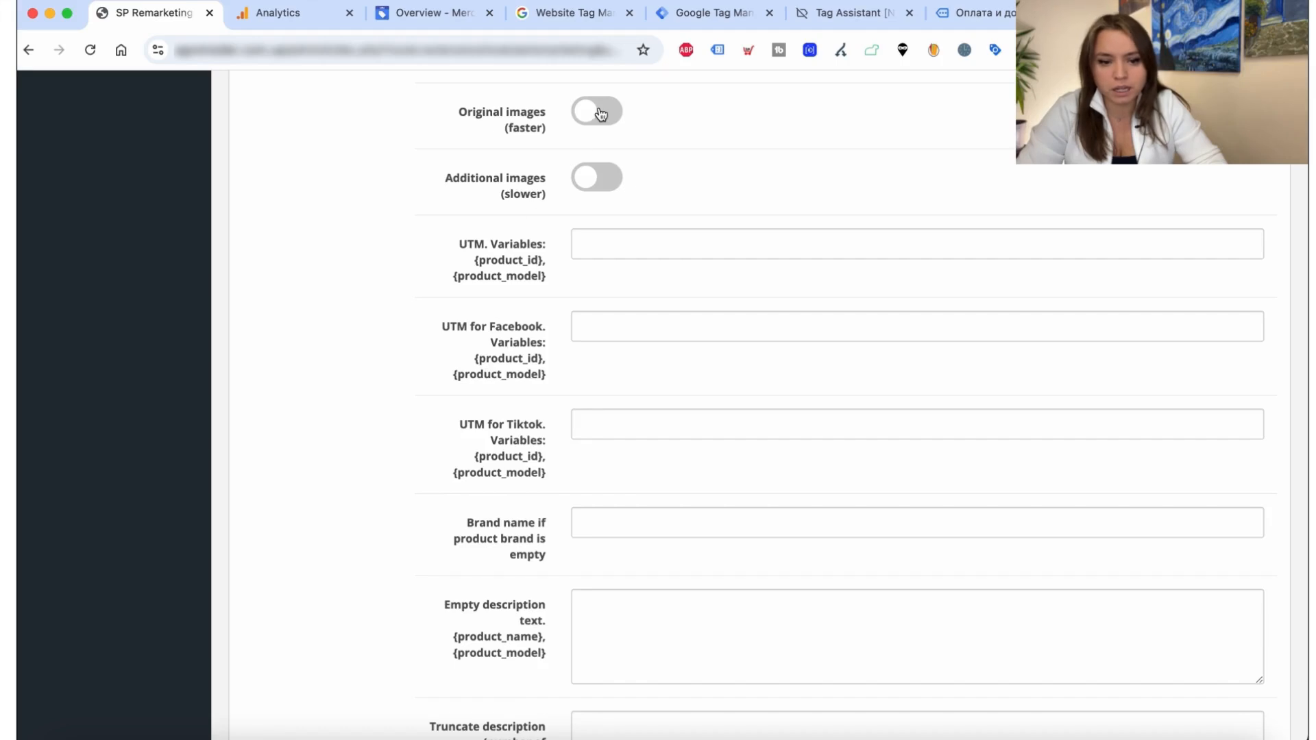
{"action": "left_click", "coordinate": [601, 114]}
{"action": "scroll", "coordinate": [441, 391], "scroll_direction": "down", "scroll_amount": 6}
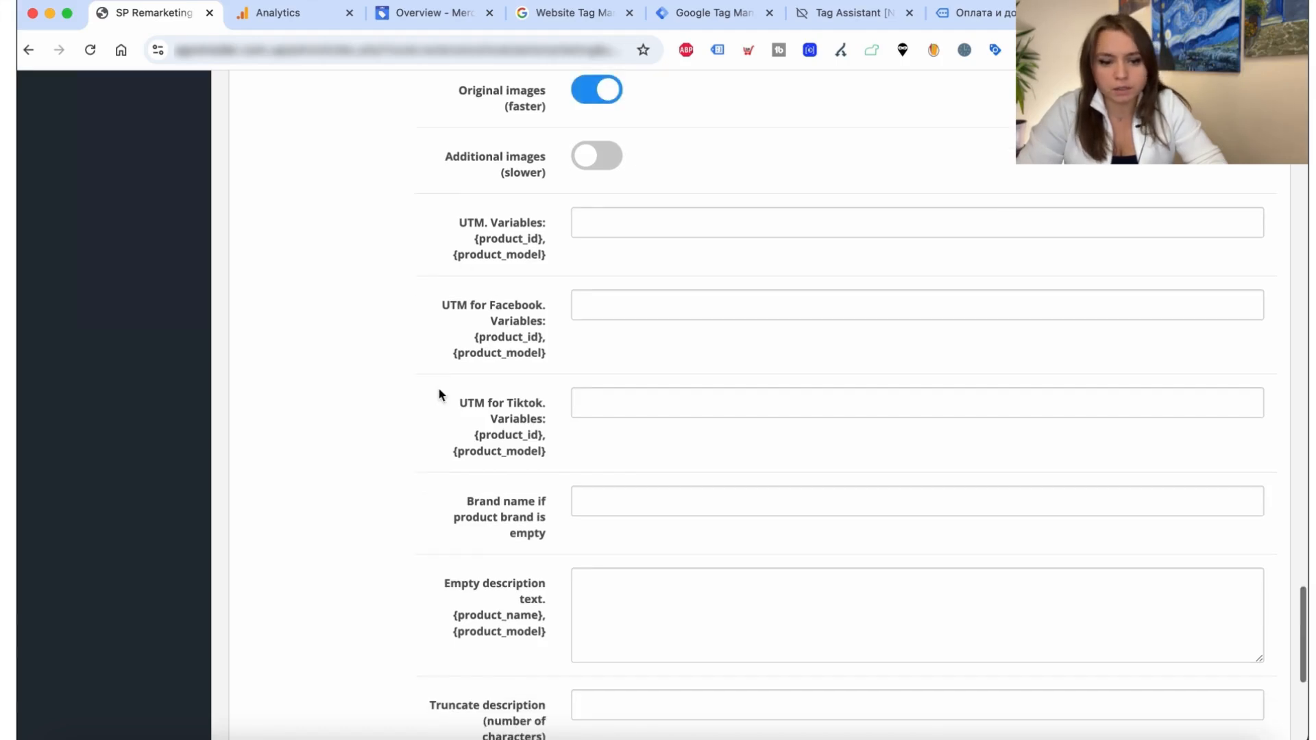
{"action": "scroll", "coordinate": [543, 357], "scroll_direction": "down", "scroll_amount": 3}
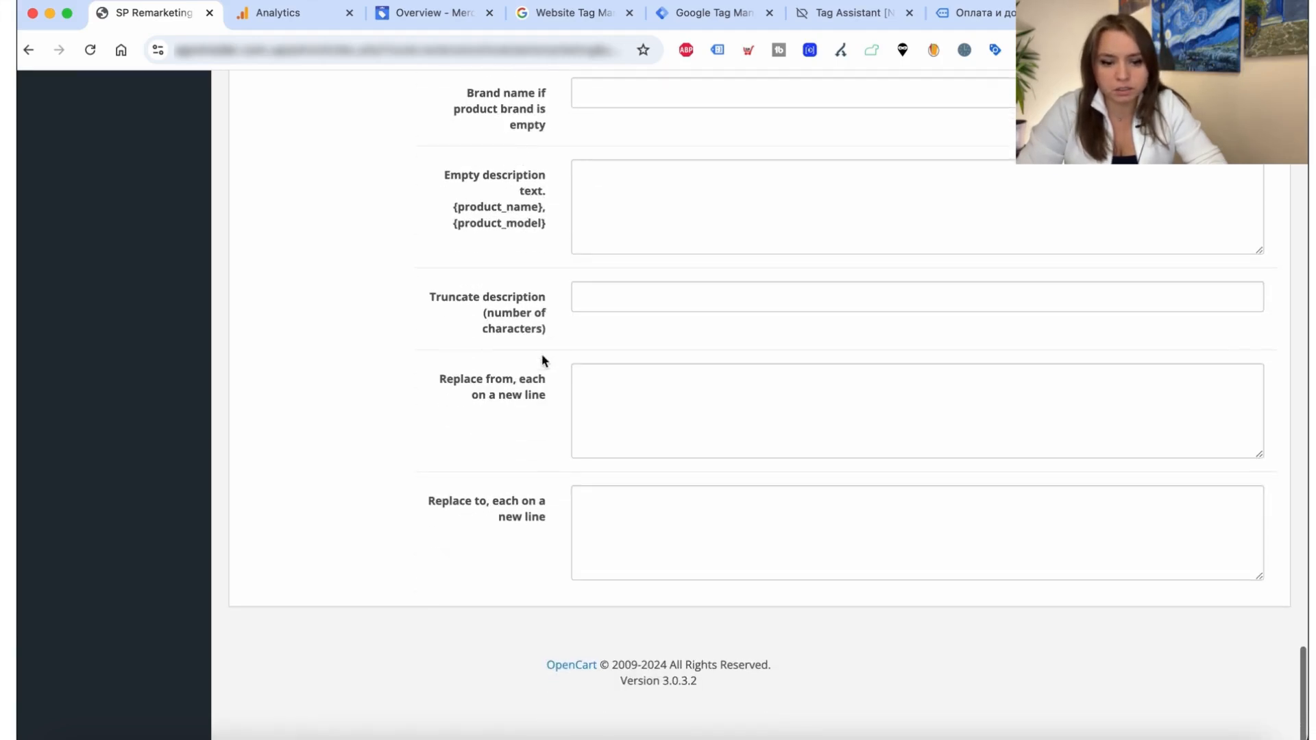
Step: Open the Google Merchant feed from the module's links and copy the URL of the XML file
{"action": "scroll", "coordinate": [526, 383], "scroll_direction": "up", "scroll_amount": 20}
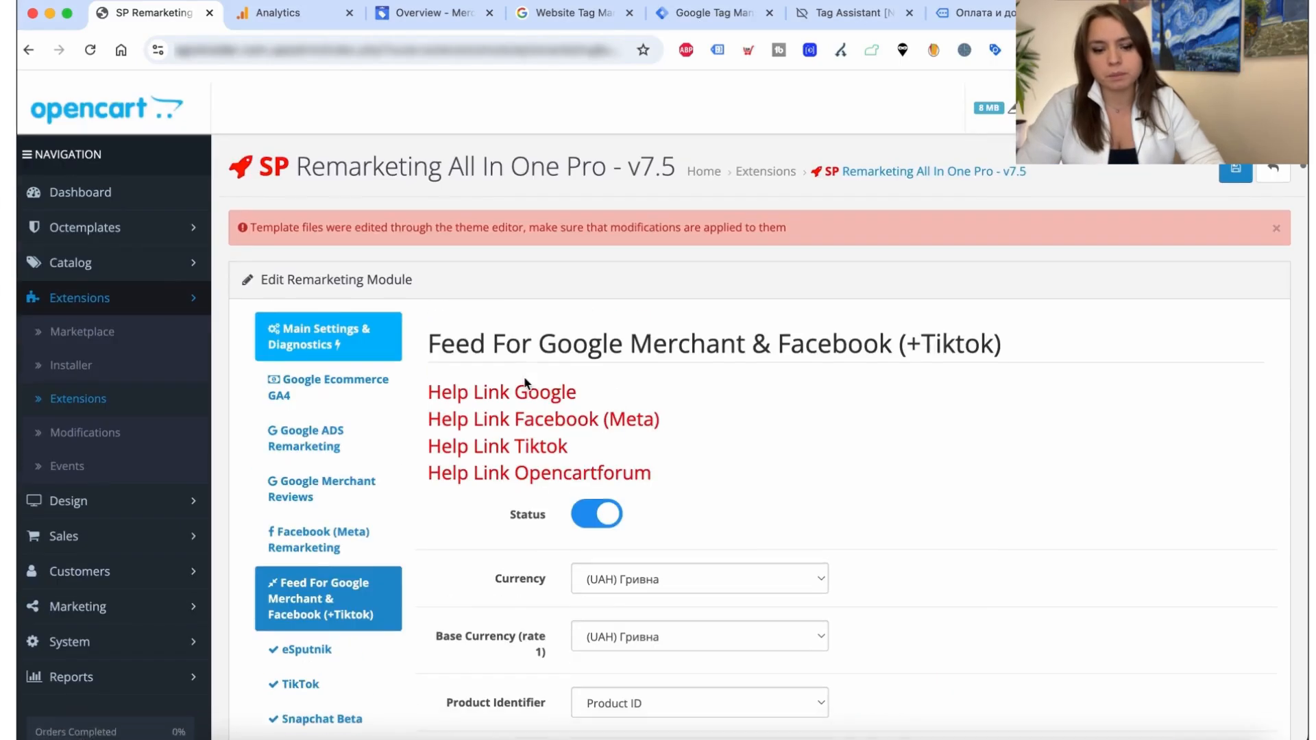
{"action": "scroll", "coordinate": [664, 441], "scroll_direction": "down", "scroll_amount": 3}
{"action": "scroll", "coordinate": [768, 491], "scroll_direction": "down", "scroll_amount": 1}
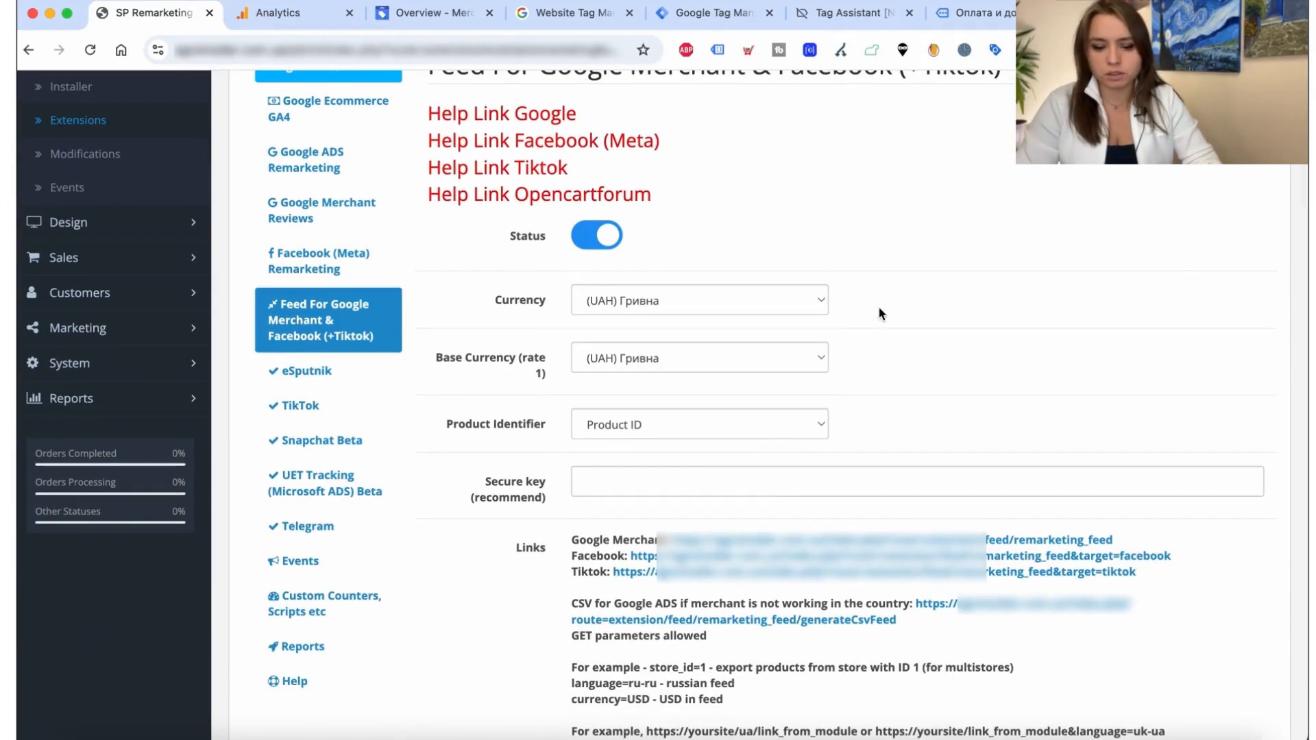
{"action": "scroll", "coordinate": [879, 309], "scroll_direction": "down", "scroll_amount": 3}
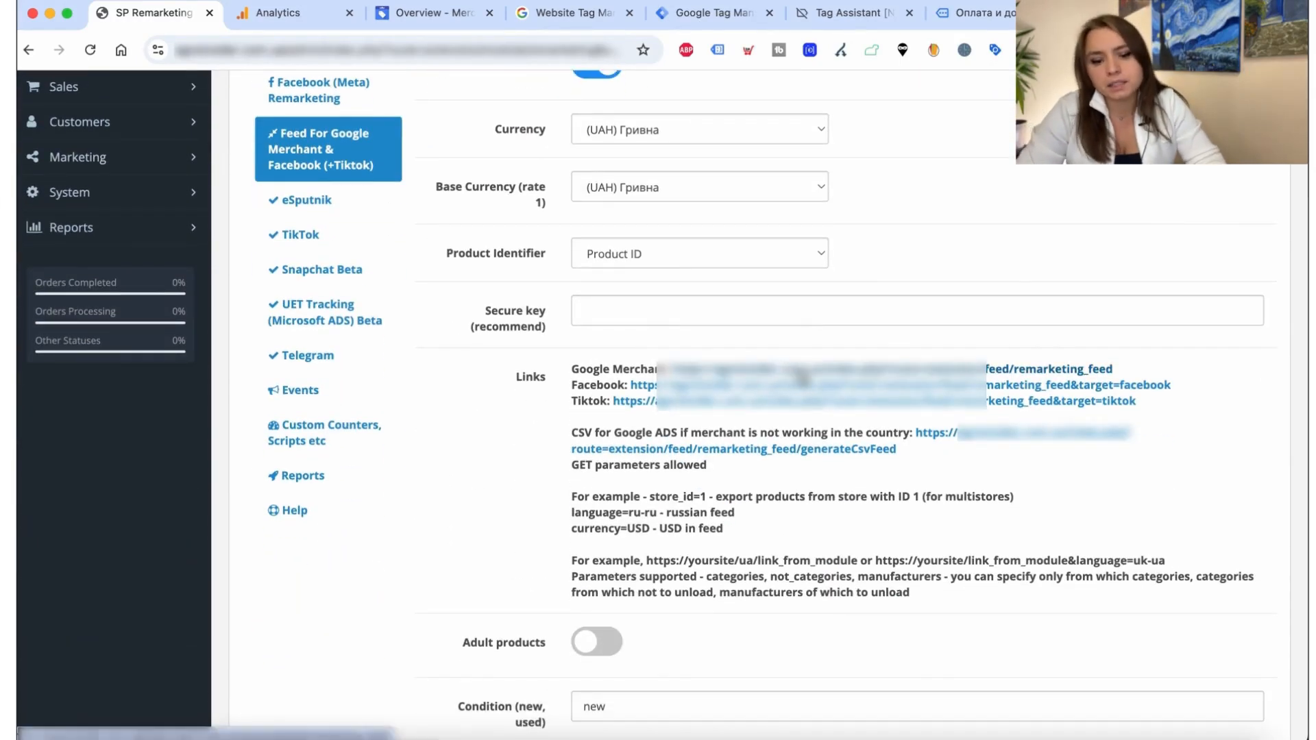
{"action": "left_click", "coordinate": [800, 371]}
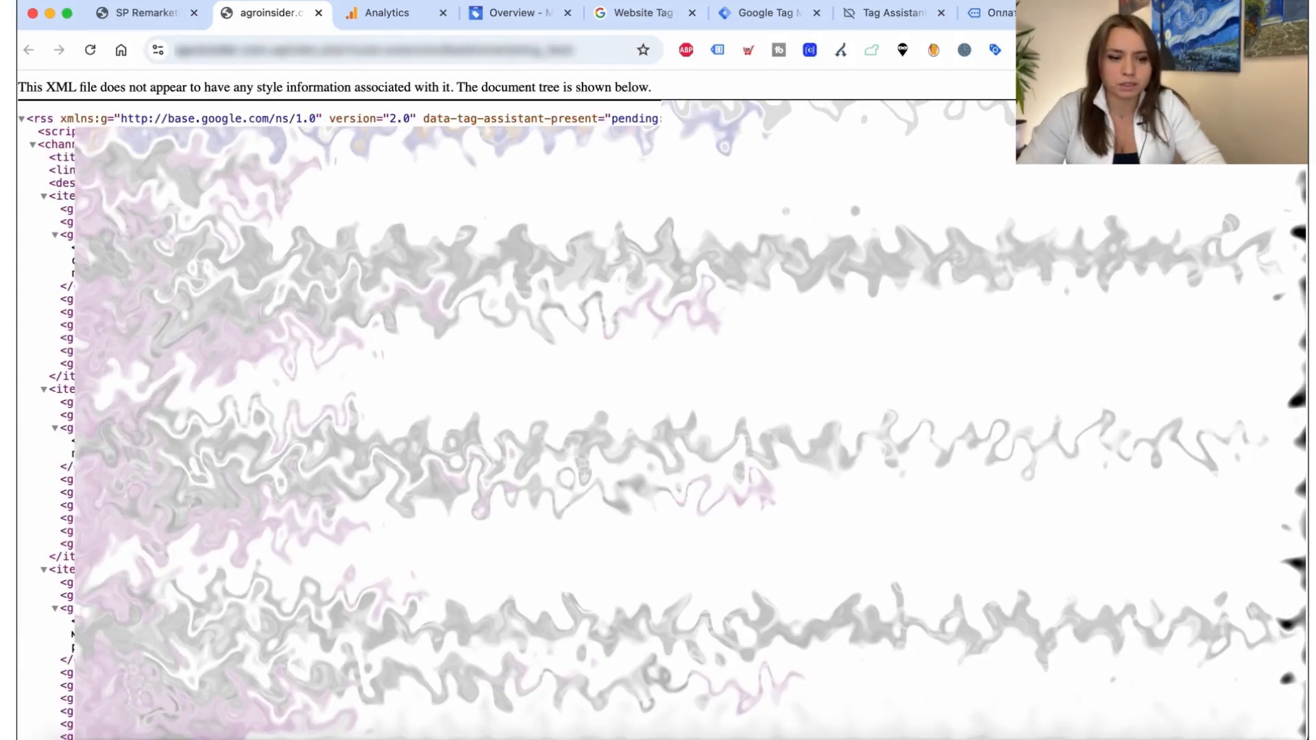
{"action": "scroll", "coordinate": [658, 404], "scroll_direction": "down", "scroll_amount": 10}
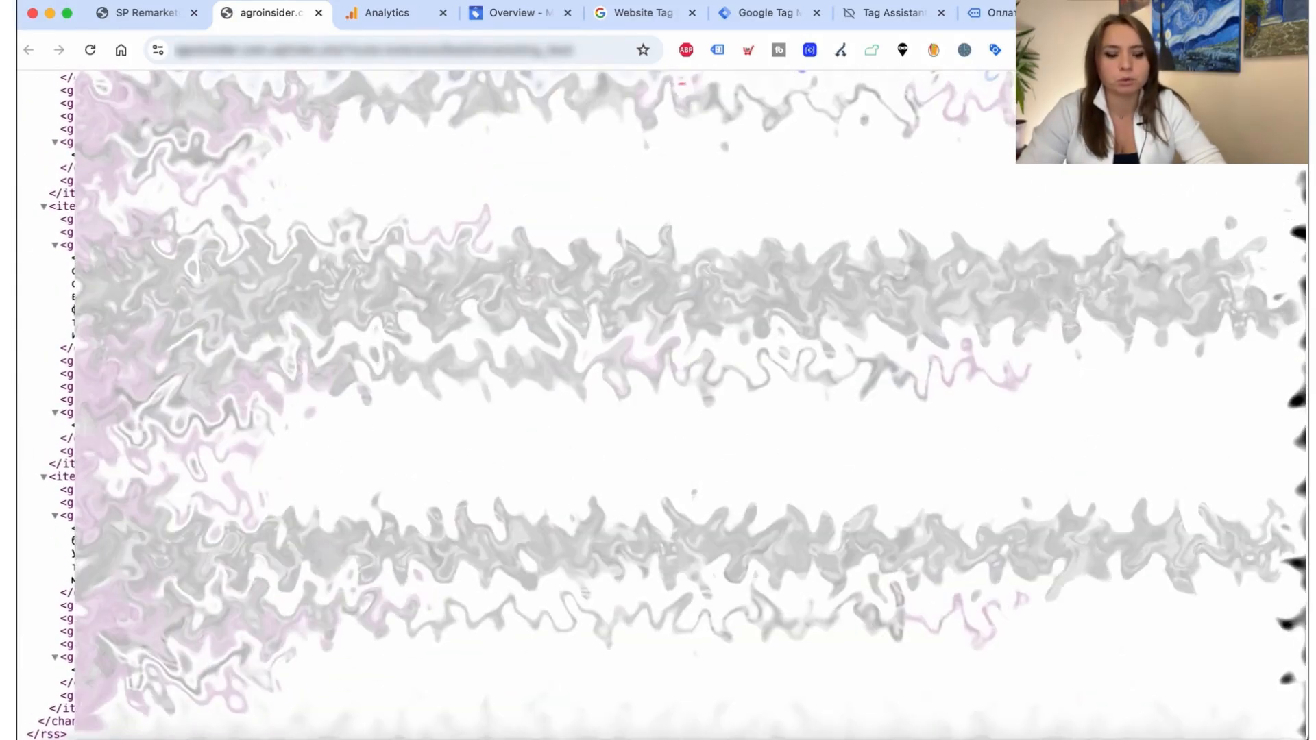
{"action": "scroll", "coordinate": [658, 404], "scroll_direction": "up", "scroll_amount": 10}
{"action": "left_click", "coordinate": [334, 46]}
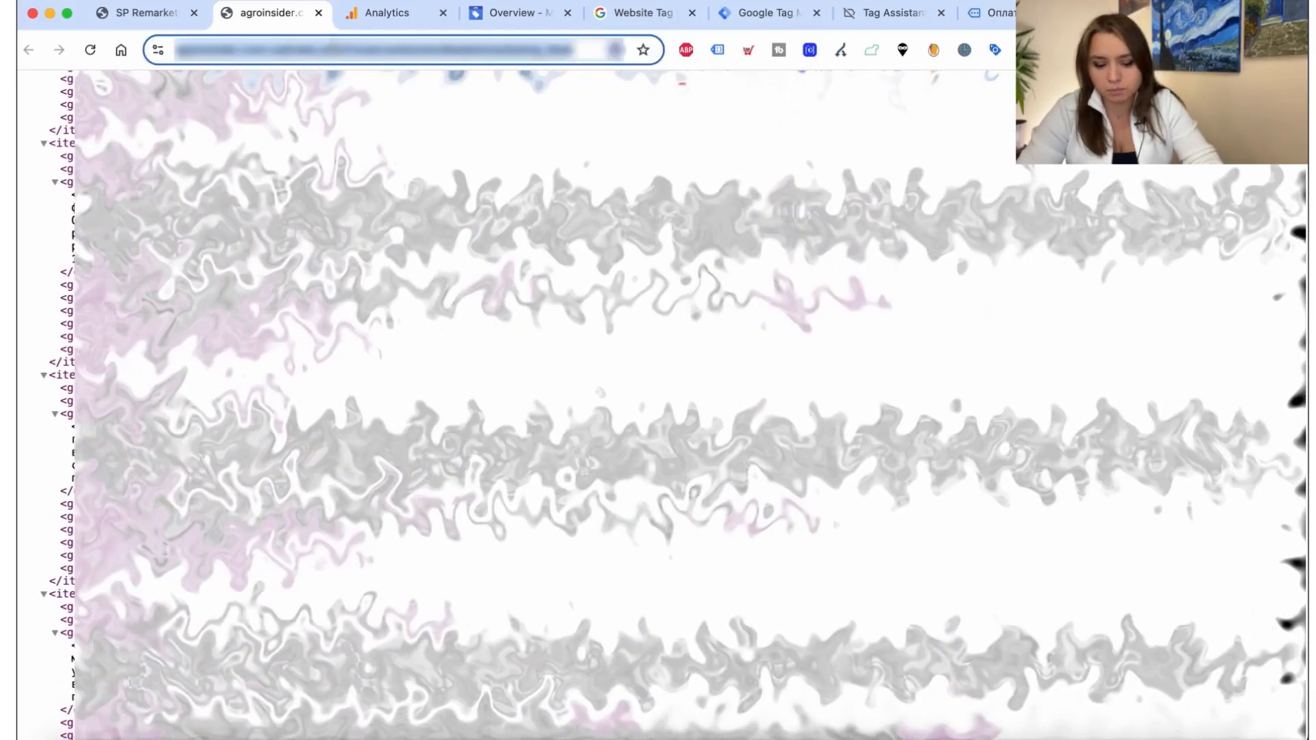
{"action": "key", "text": "Return"}
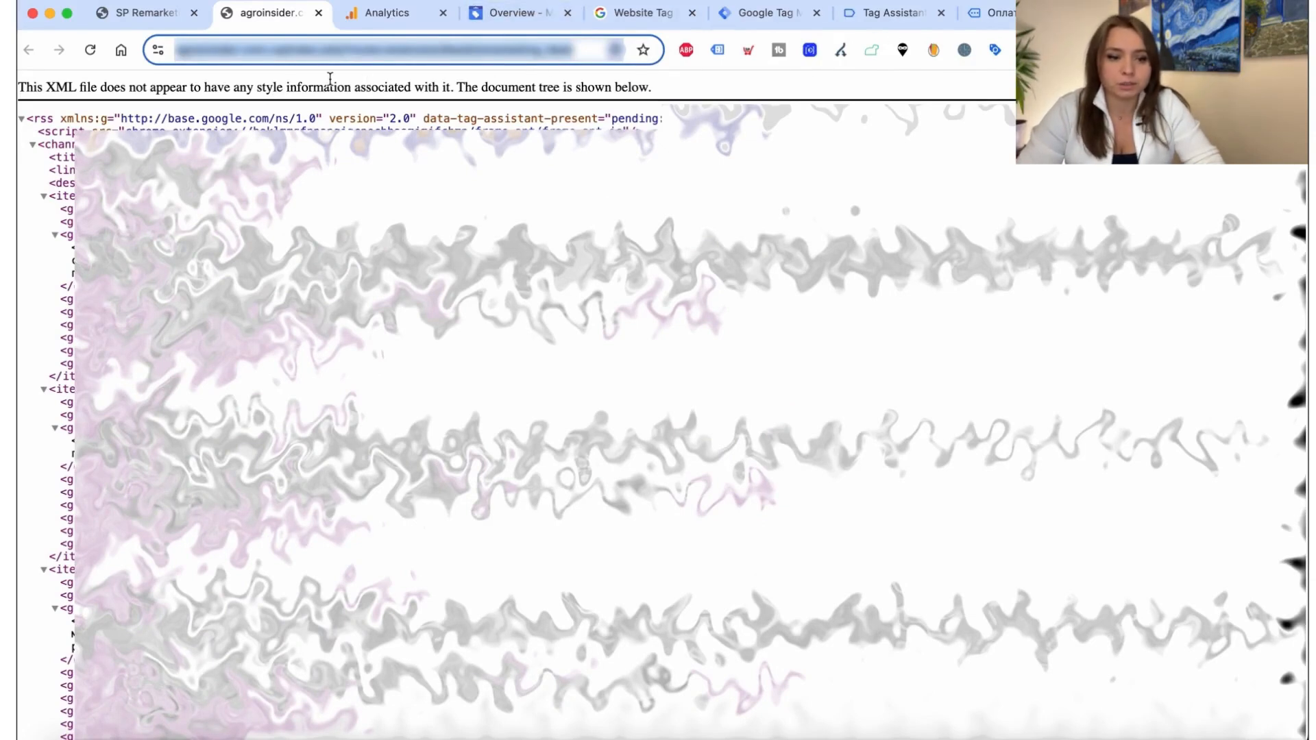
Step: Return to the SP Remarketing module and save its settings
{"action": "left_click", "coordinate": [155, 12]}
{"action": "left_click", "coordinate": [1236, 165]}
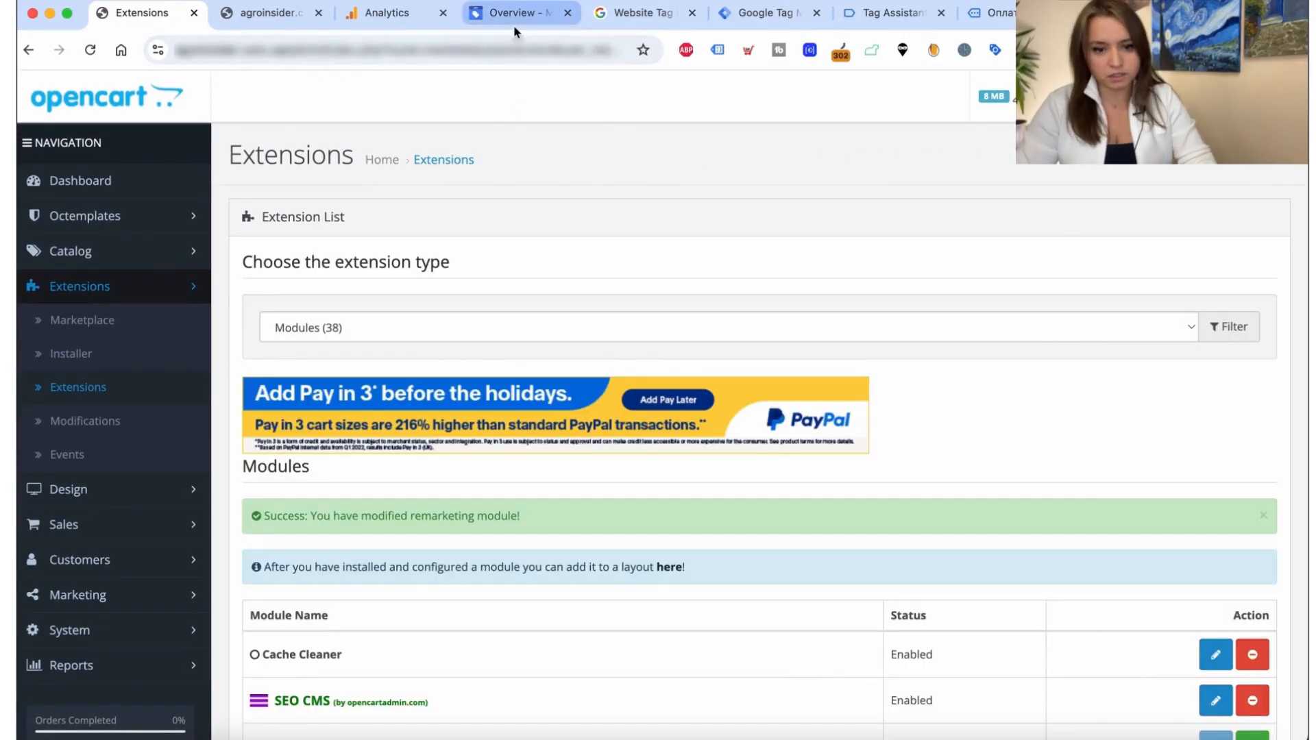
Step: Switch to Merchant Center and start adding products from a file, entering the copied feed URL as the file link
{"action": "left_click", "coordinate": [513, 26]}
{"action": "left_click", "coordinate": [786, 523]}
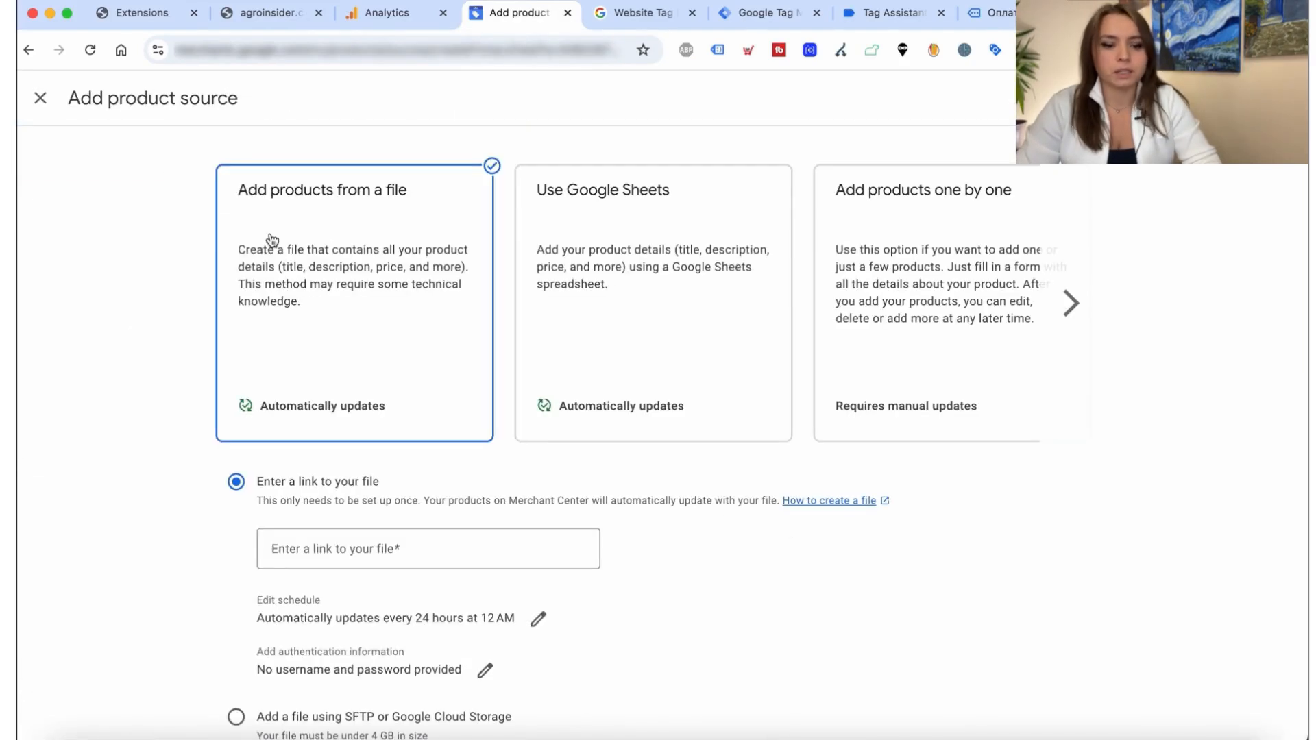
{"action": "left_click", "coordinate": [281, 547]}
{"action": "key", "text": "super+v"}
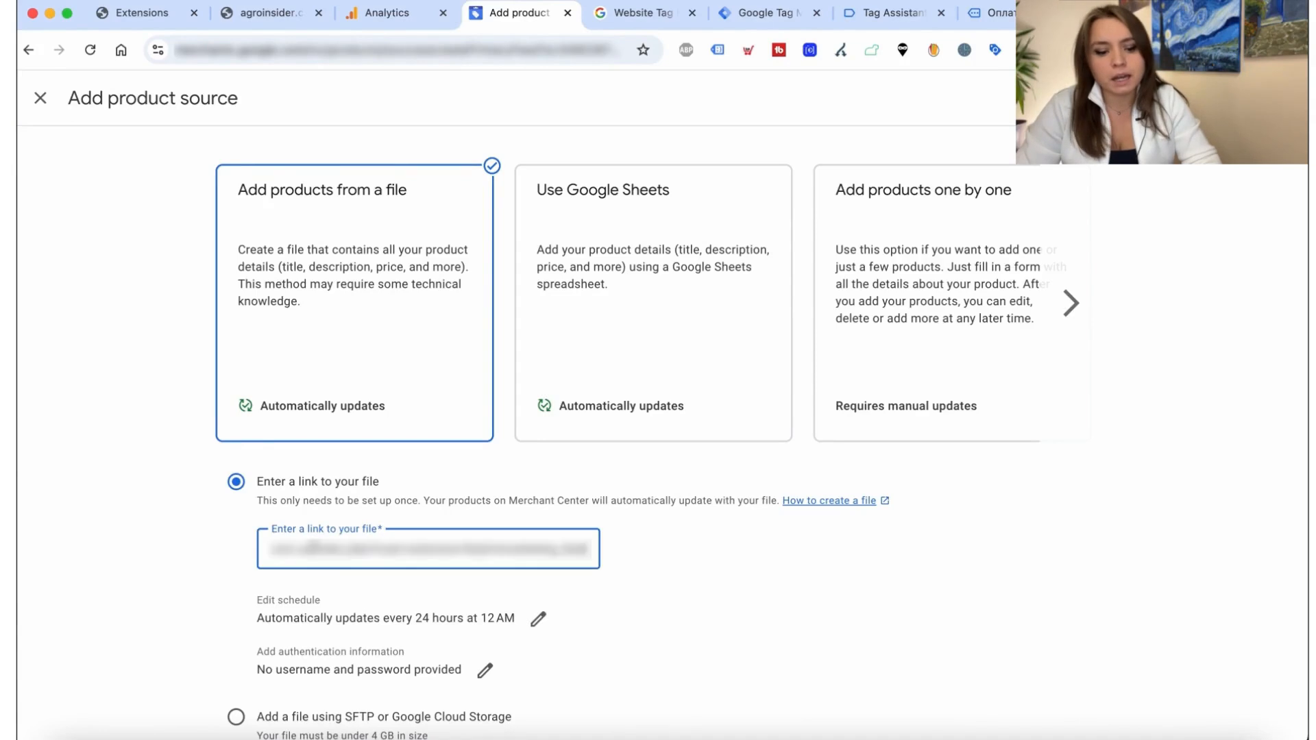
Step: Schedule the product file to update monthly on date 1 at 12:00 AM and save the schedule
{"action": "scroll", "coordinate": [140, 569], "scroll_direction": "down", "scroll_amount": 3}
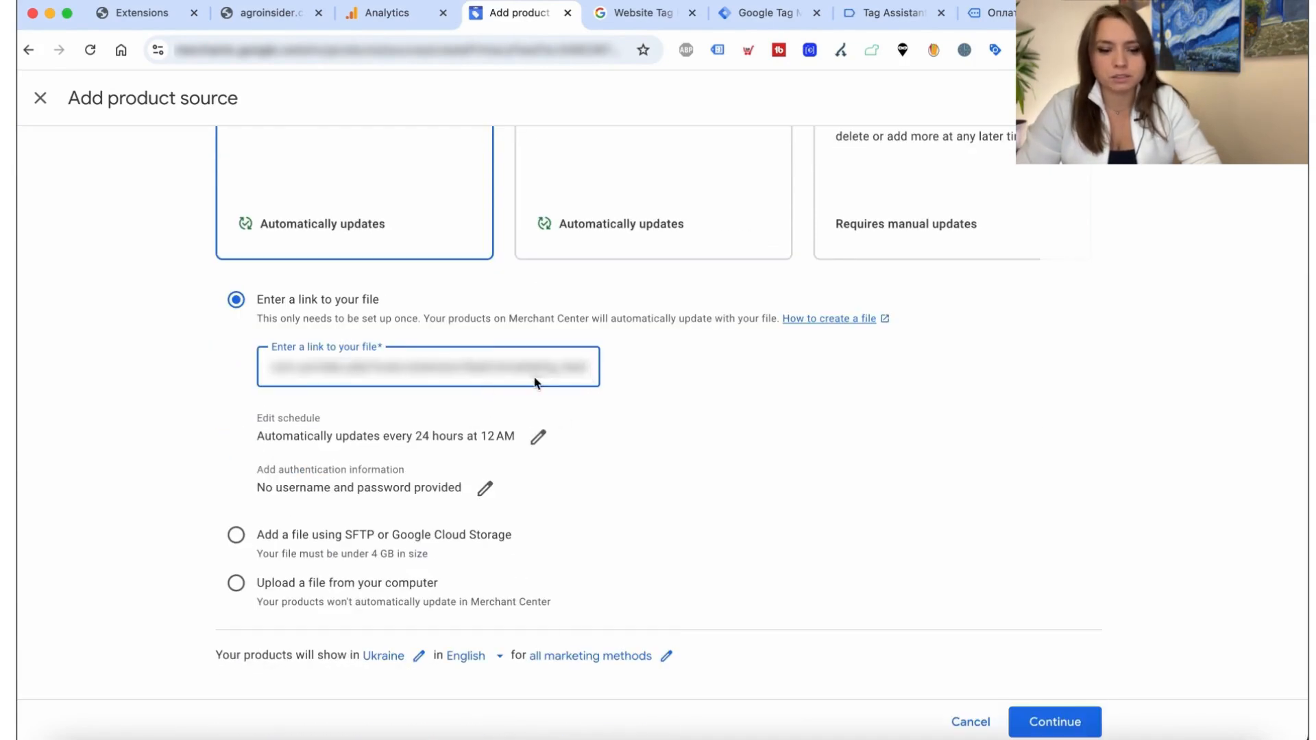
{"action": "left_click", "coordinate": [538, 437]}
{"action": "left_click", "coordinate": [594, 387]}
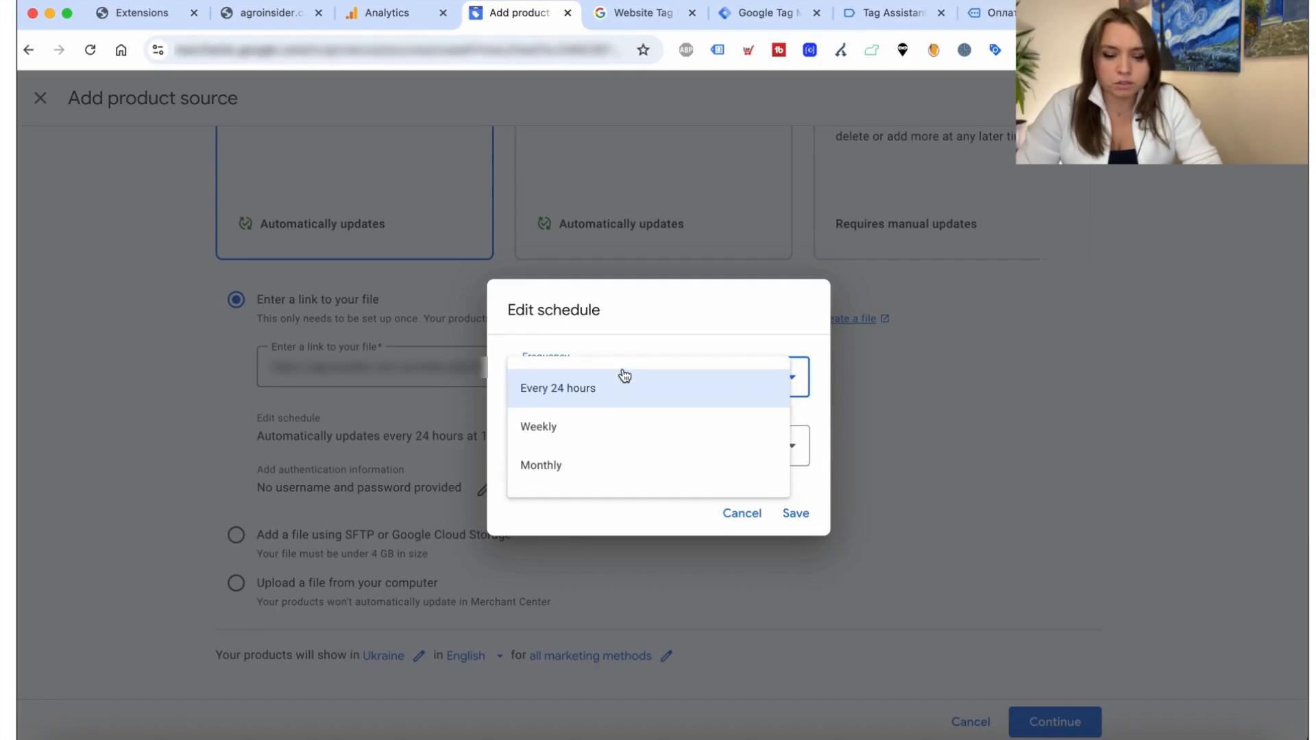
{"action": "left_click", "coordinate": [594, 475]}
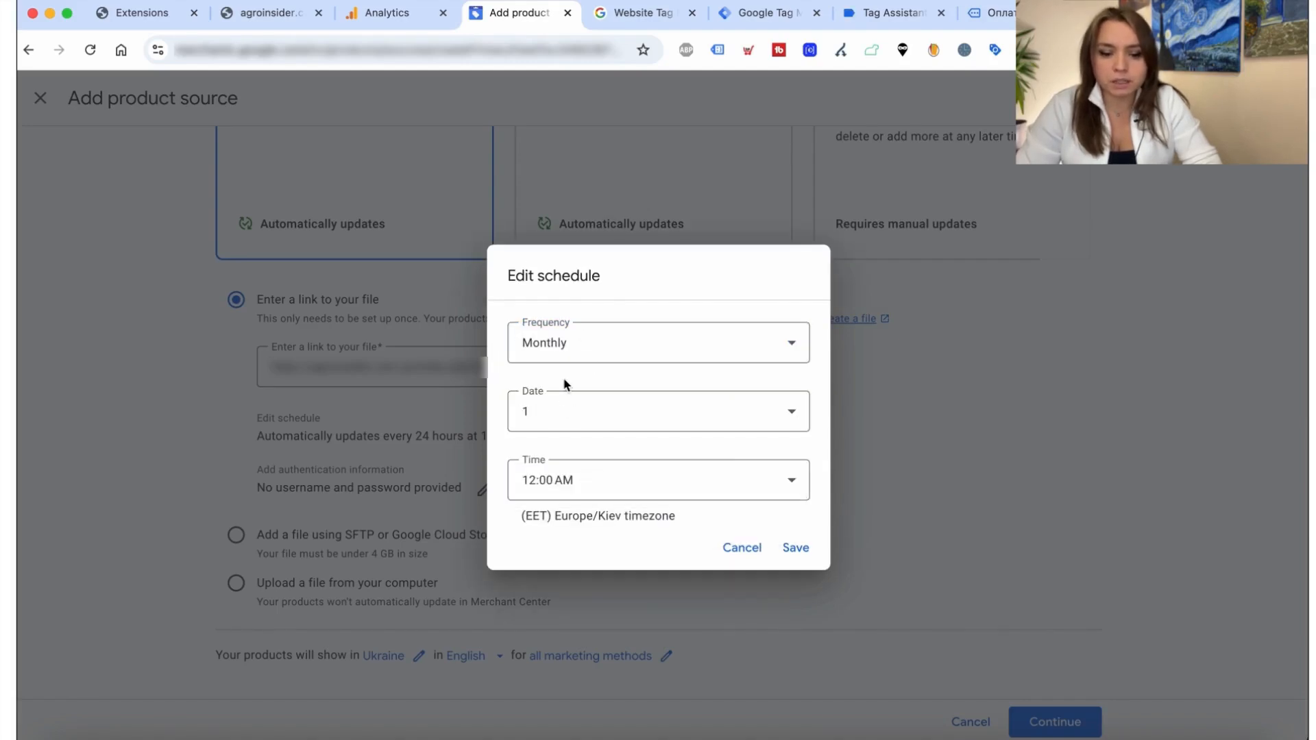
{"action": "left_click", "coordinate": [795, 548]}
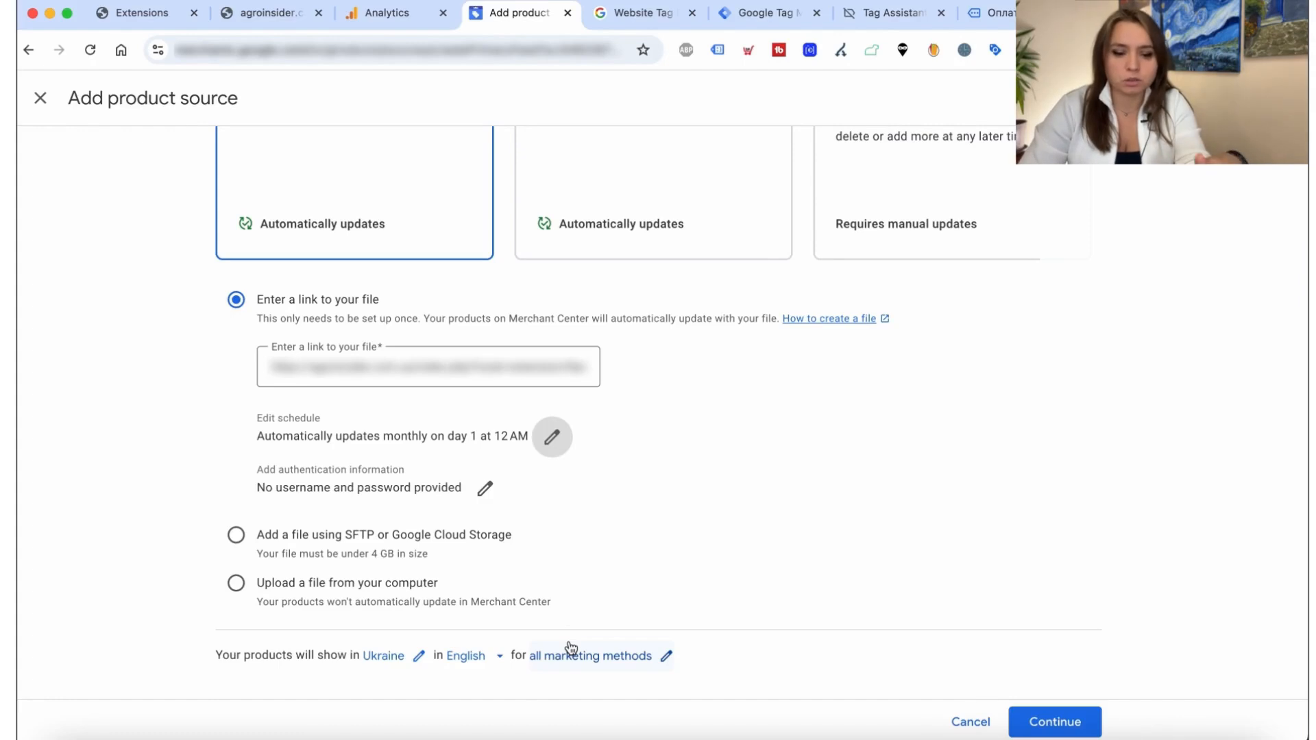
Step: Review the update frequency options in the product file's schedule and save it with the monthly frequency
{"action": "left_click", "coordinate": [550, 447]}
{"action": "left_click", "coordinate": [595, 344]}
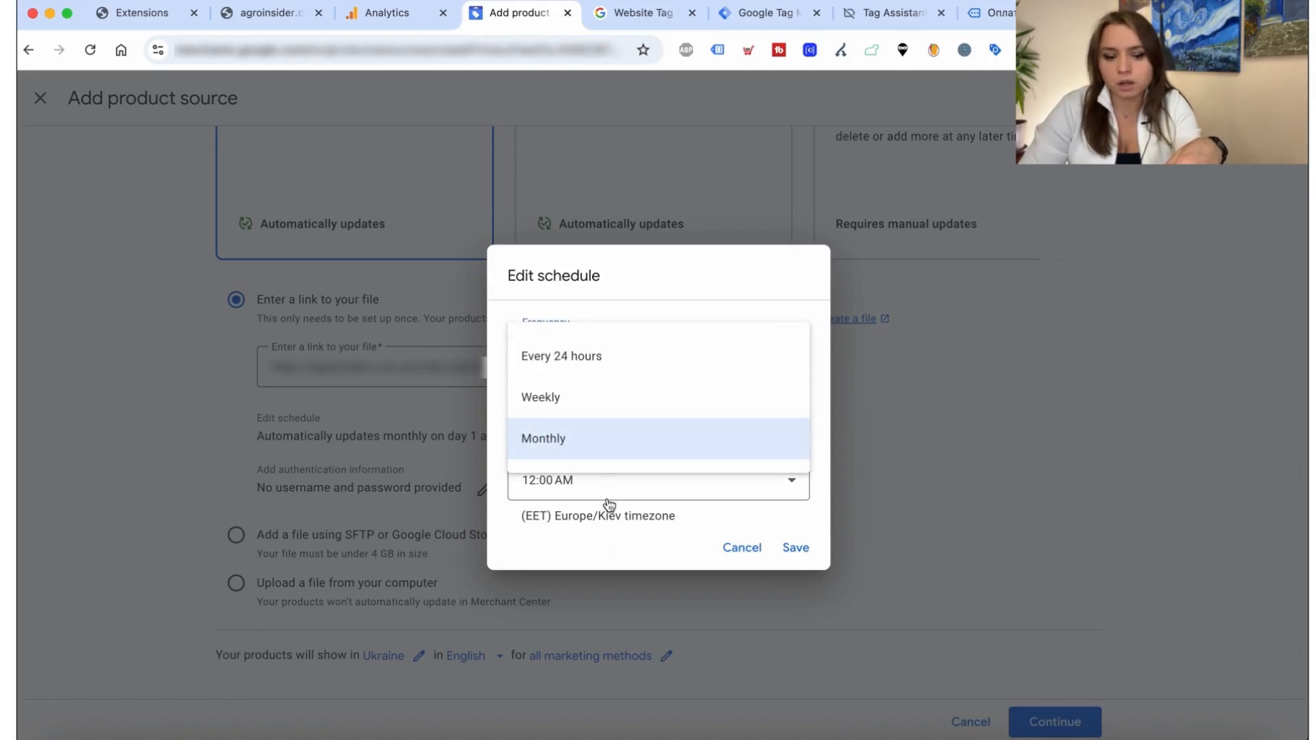
{"action": "left_click", "coordinate": [655, 560]}
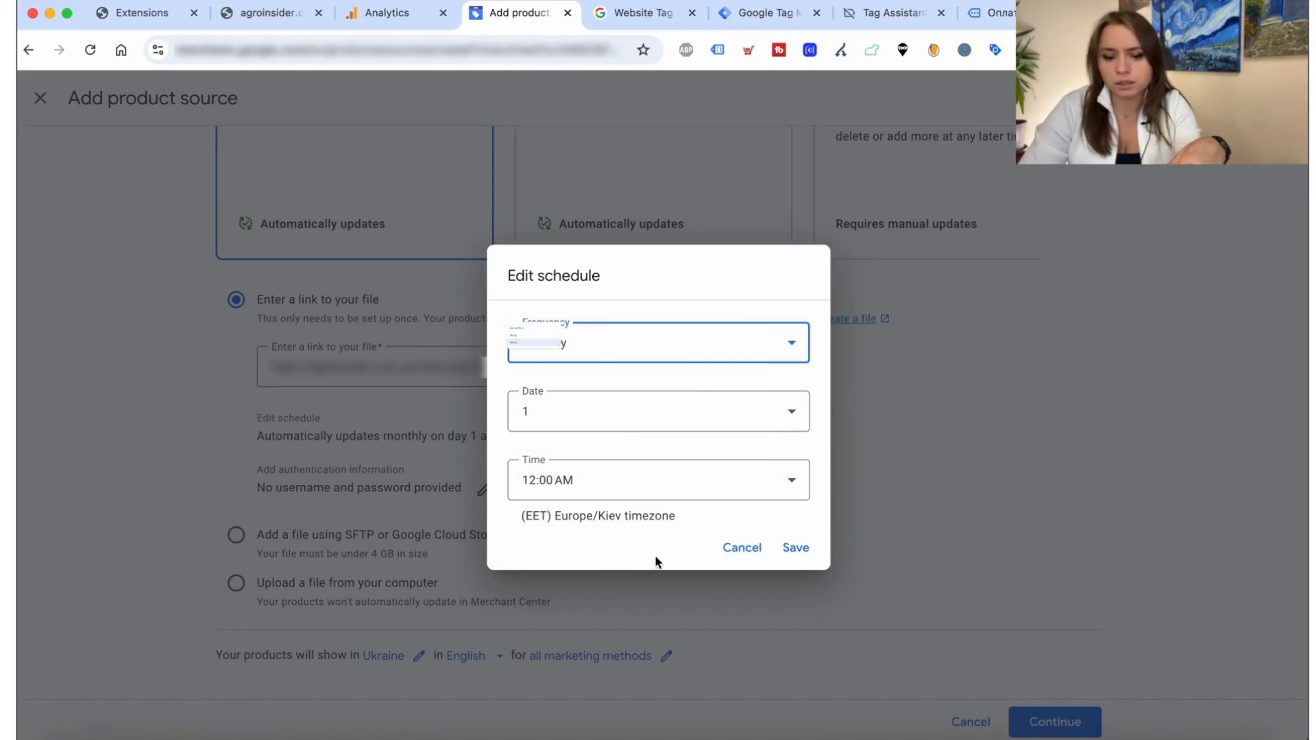
{"action": "left_click", "coordinate": [738, 557]}
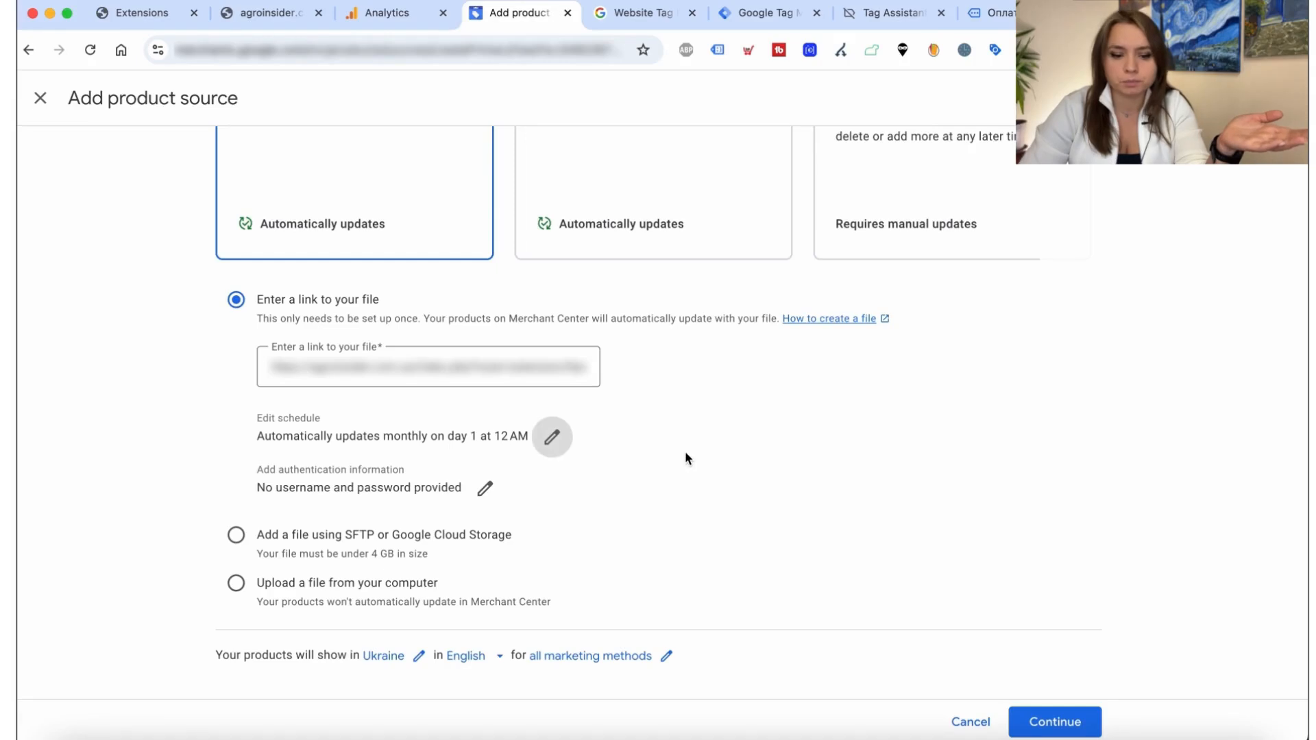
{"action": "left_click", "coordinate": [561, 438]}
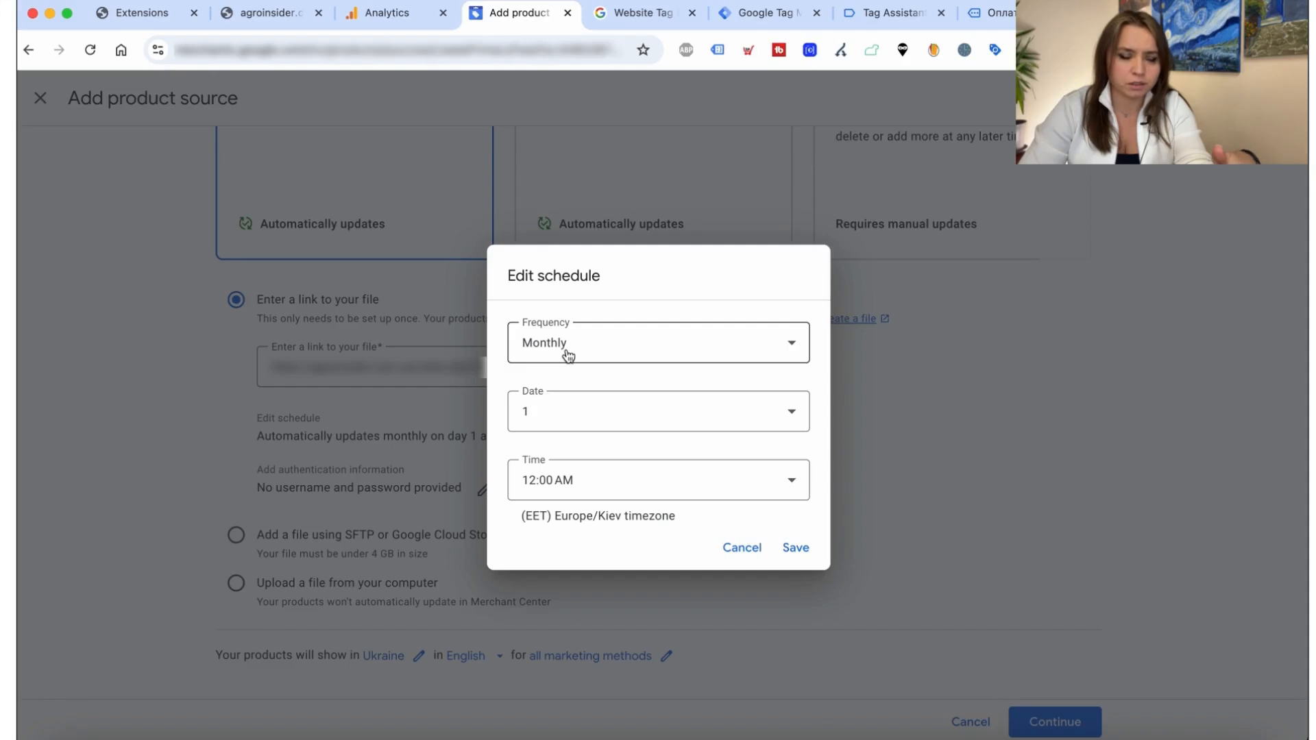
{"action": "left_click", "coordinate": [794, 549]}
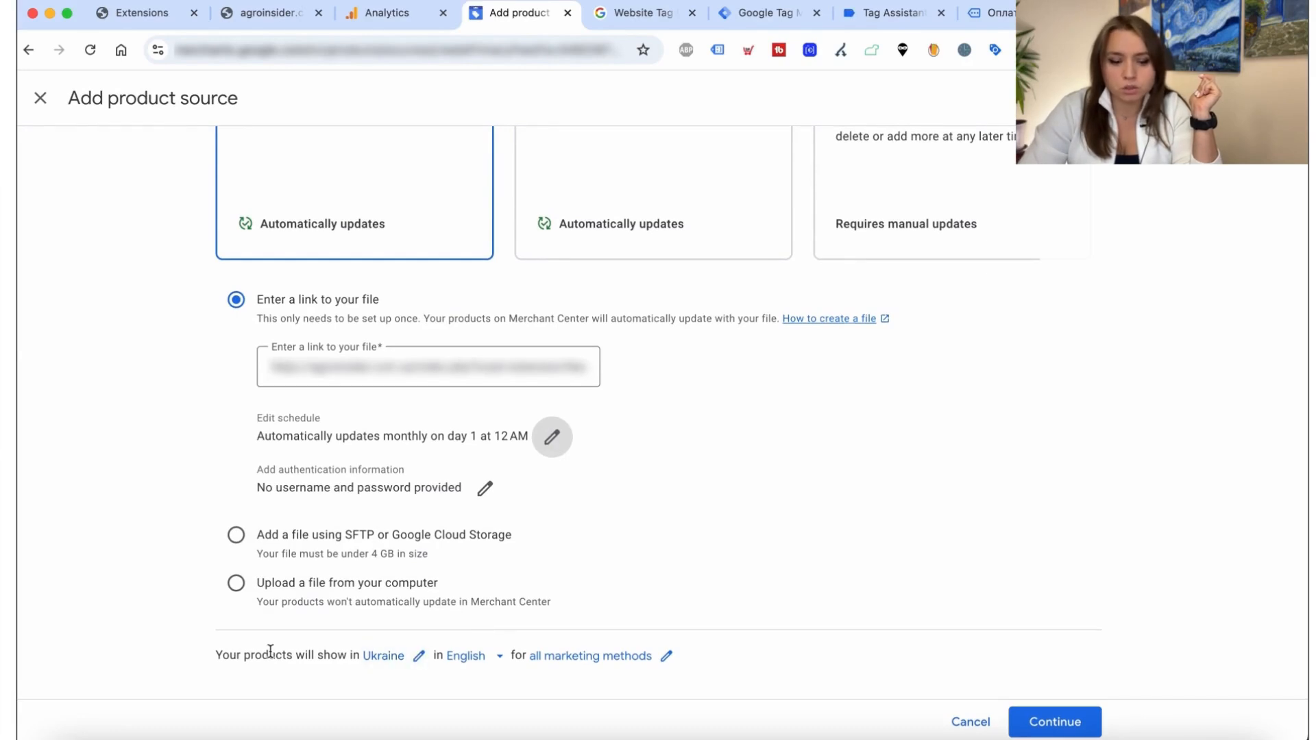
Step: Set the language in which the source's products are shown to Russian
{"action": "left_click_drag", "start_coordinate": [245, 656], "coordinate": [556, 653]}
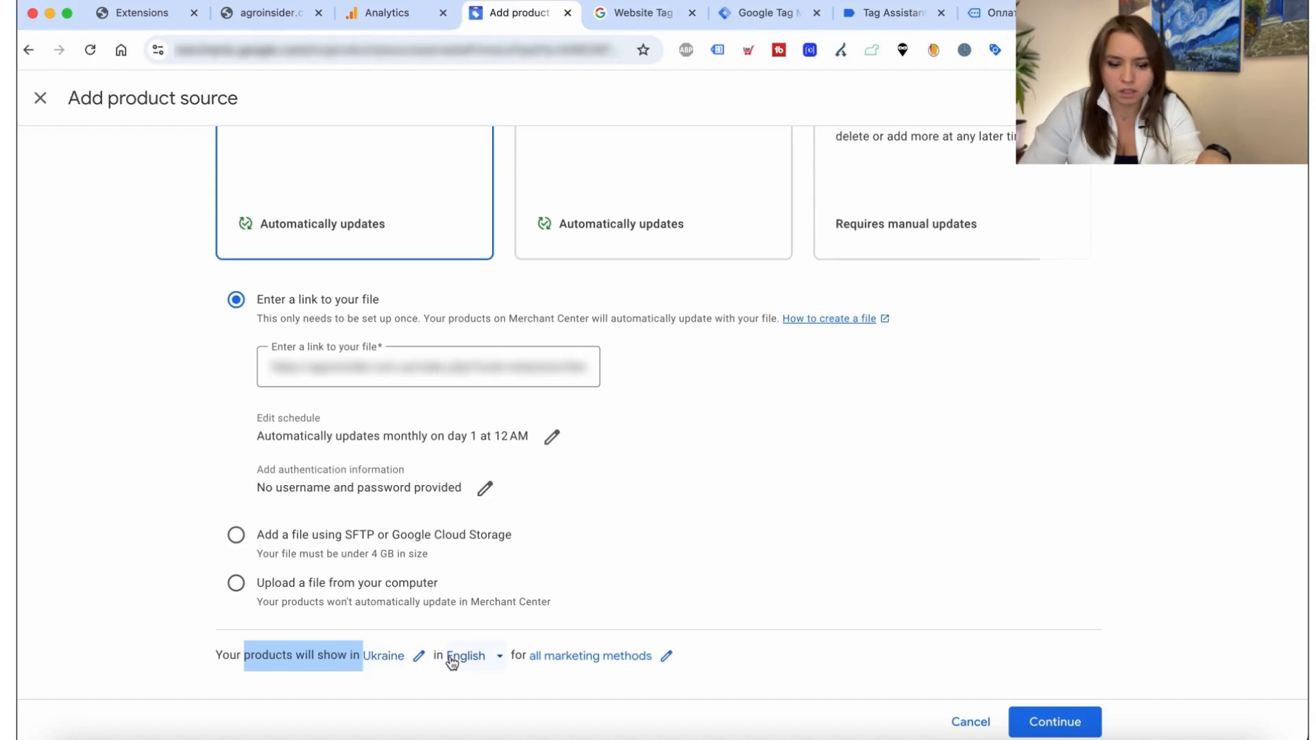
{"action": "left_click", "coordinate": [501, 657]}
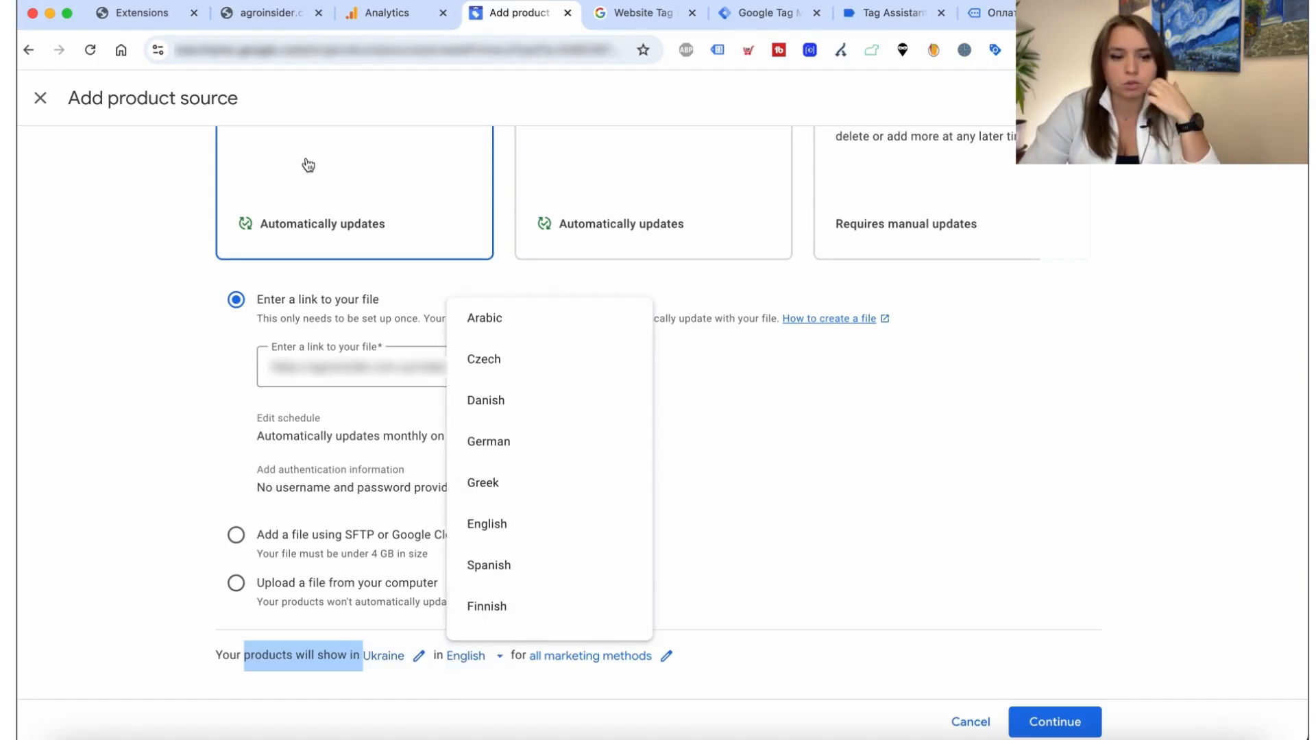
{"action": "left_click", "coordinate": [270, 19]}
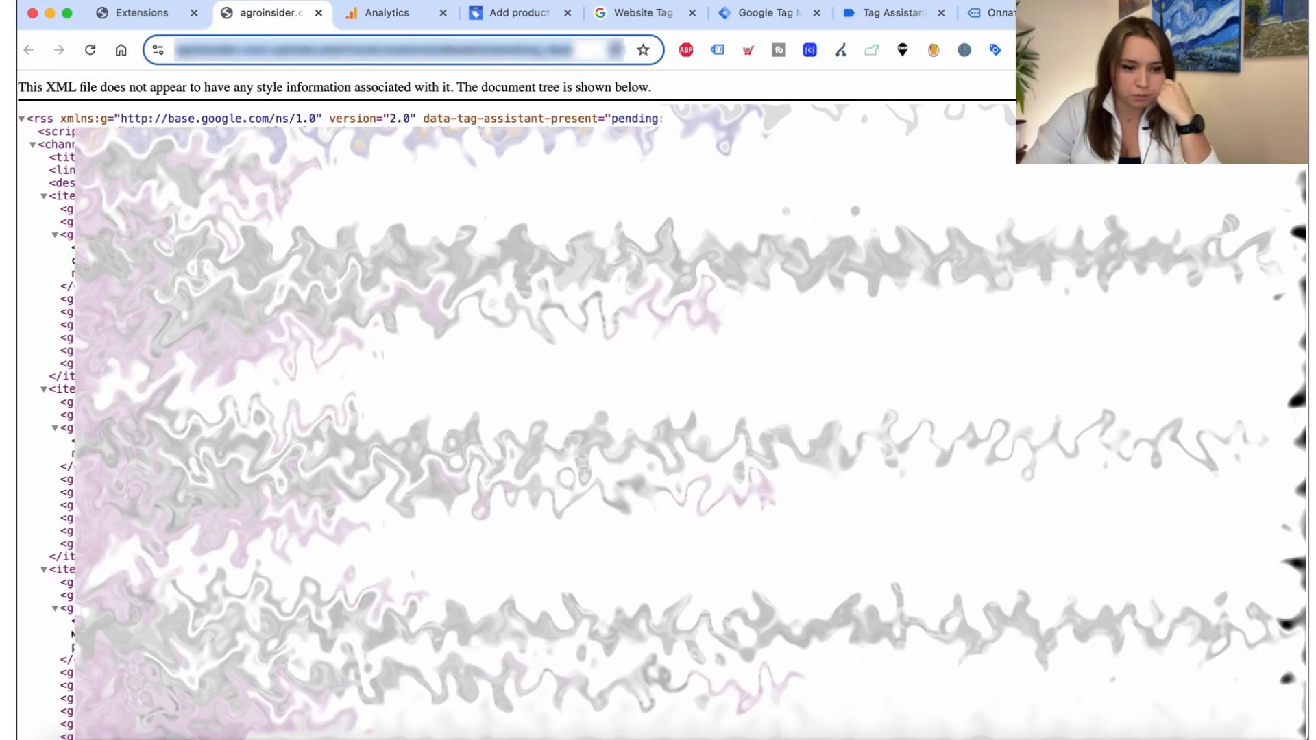
{"action": "left_click", "coordinate": [517, 11]}
{"action": "scroll", "coordinate": [514, 552], "scroll_direction": "down", "scroll_amount": 10}
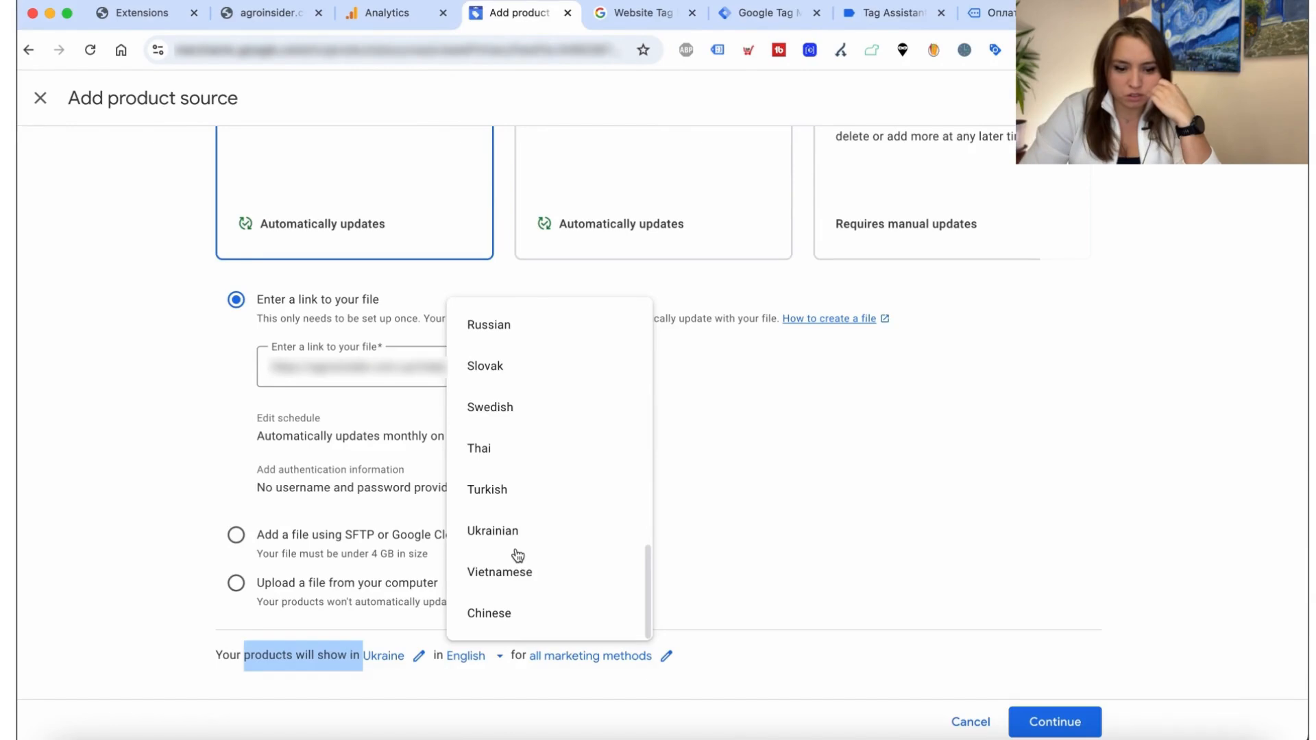
{"action": "scroll", "coordinate": [528, 403], "scroll_direction": "up", "scroll_amount": 1}
{"action": "left_click", "coordinate": [538, 397]}
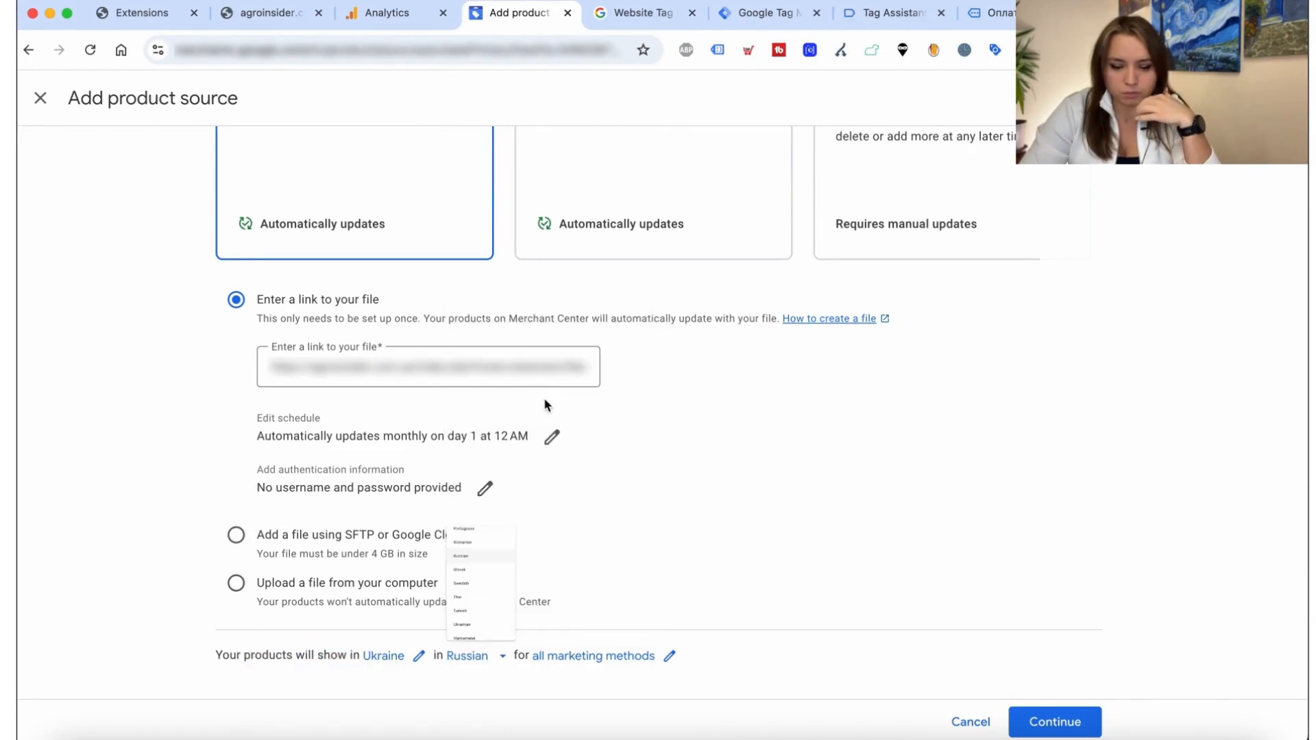
Step: Check the marketing methods without changing them and continue to create the product source
{"action": "left_click", "coordinate": [669, 657]}
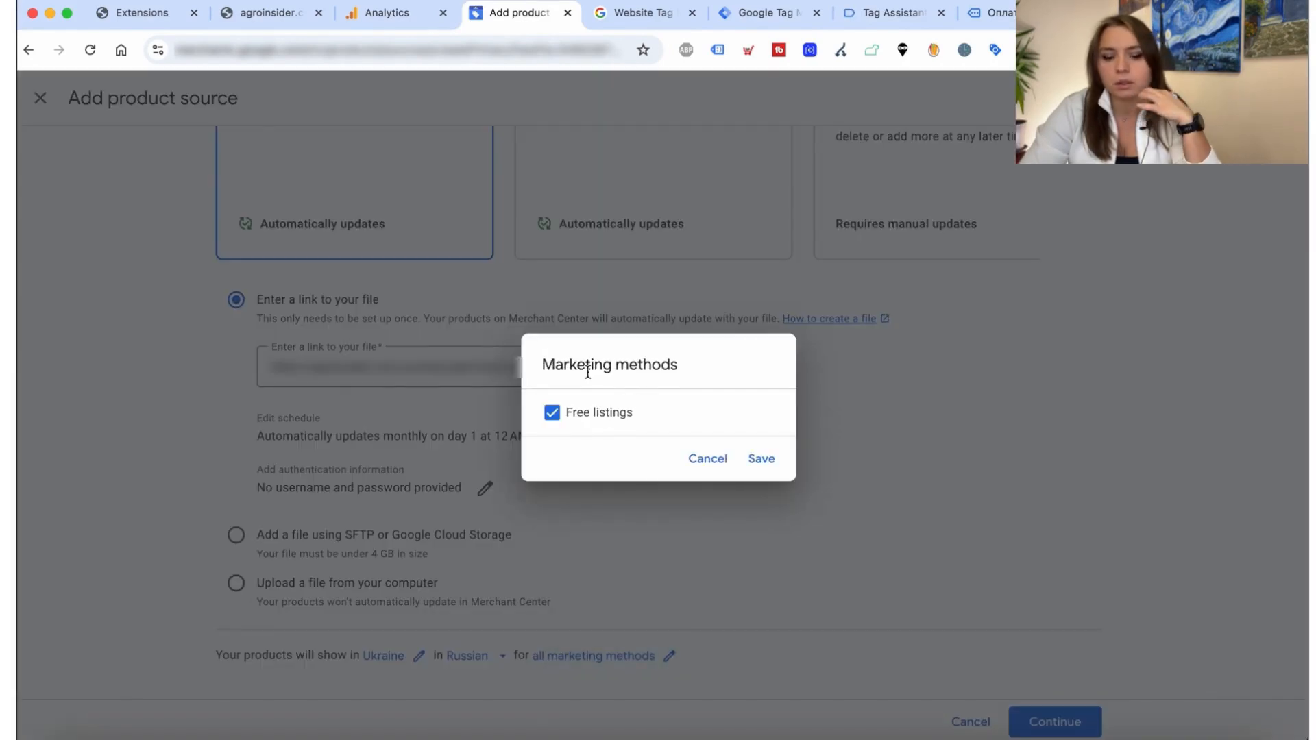
{"action": "left_click_drag", "start_coordinate": [564, 365], "coordinate": [690, 361]}
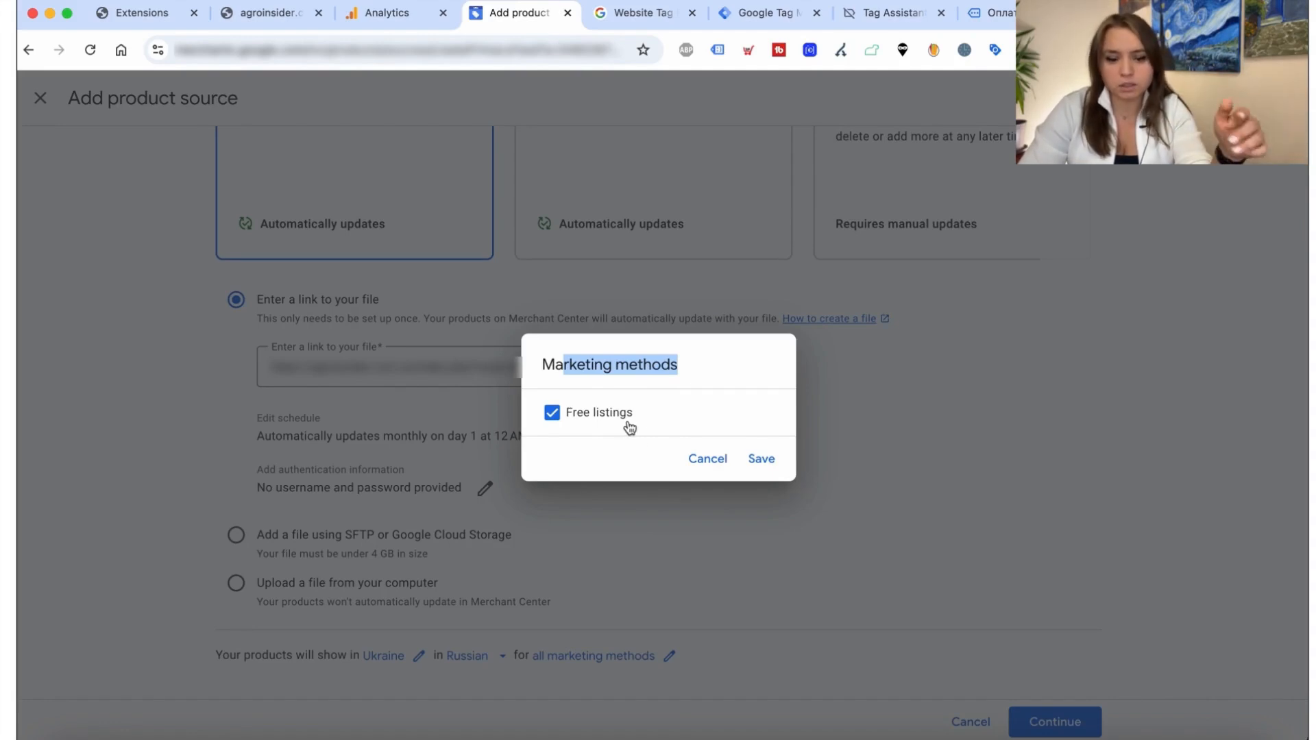
{"action": "left_click", "coordinate": [686, 455]}
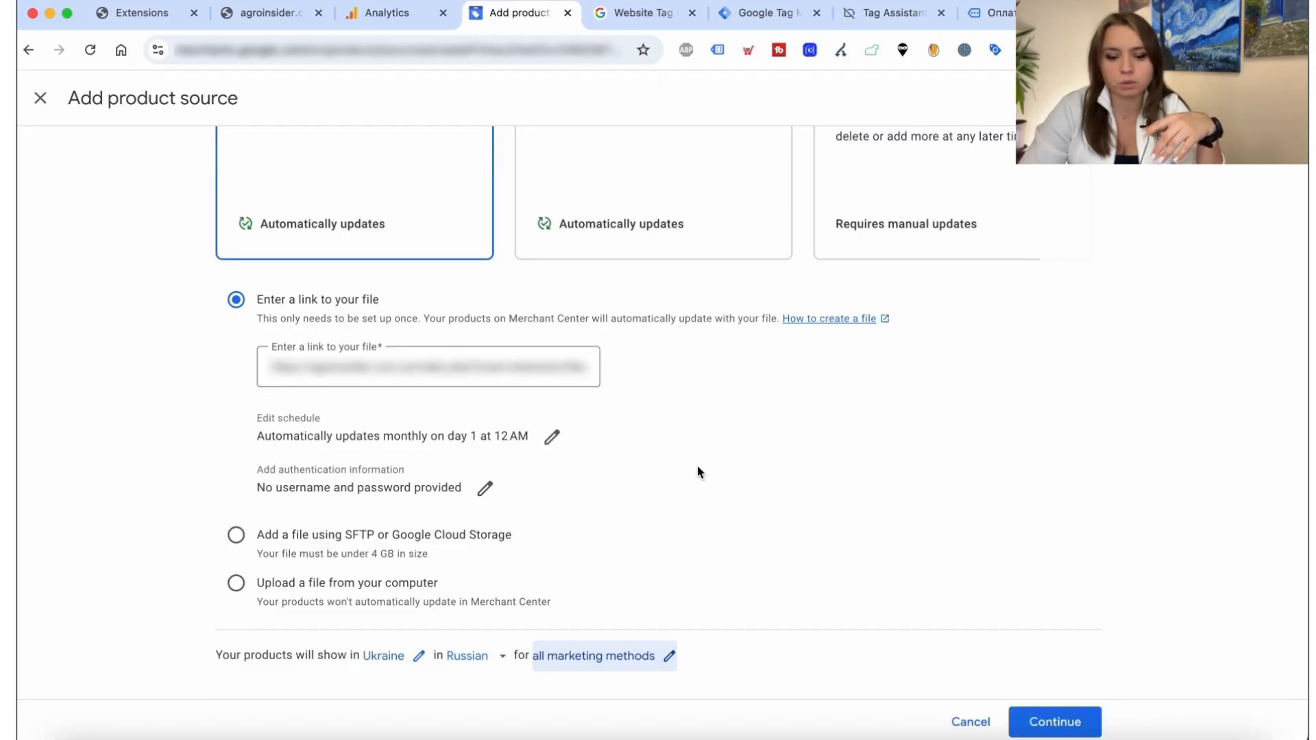
{"action": "left_click", "coordinate": [1068, 722]}
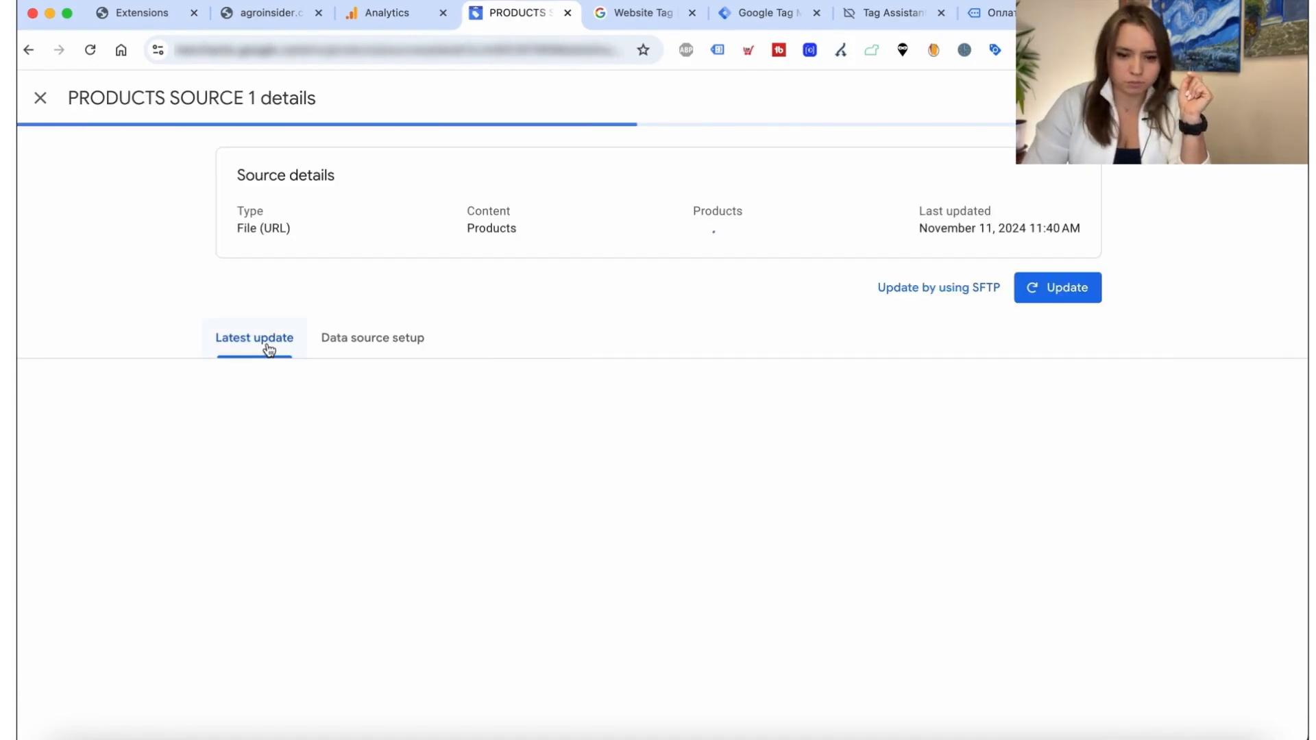
Step: Review the new product source's latest update and data source setup, and return to the account overview
{"action": "scroll", "coordinate": [411, 569], "scroll_direction": "down", "scroll_amount": 3}
{"action": "scroll", "coordinate": [396, 546], "scroll_direction": "up", "scroll_amount": 3}
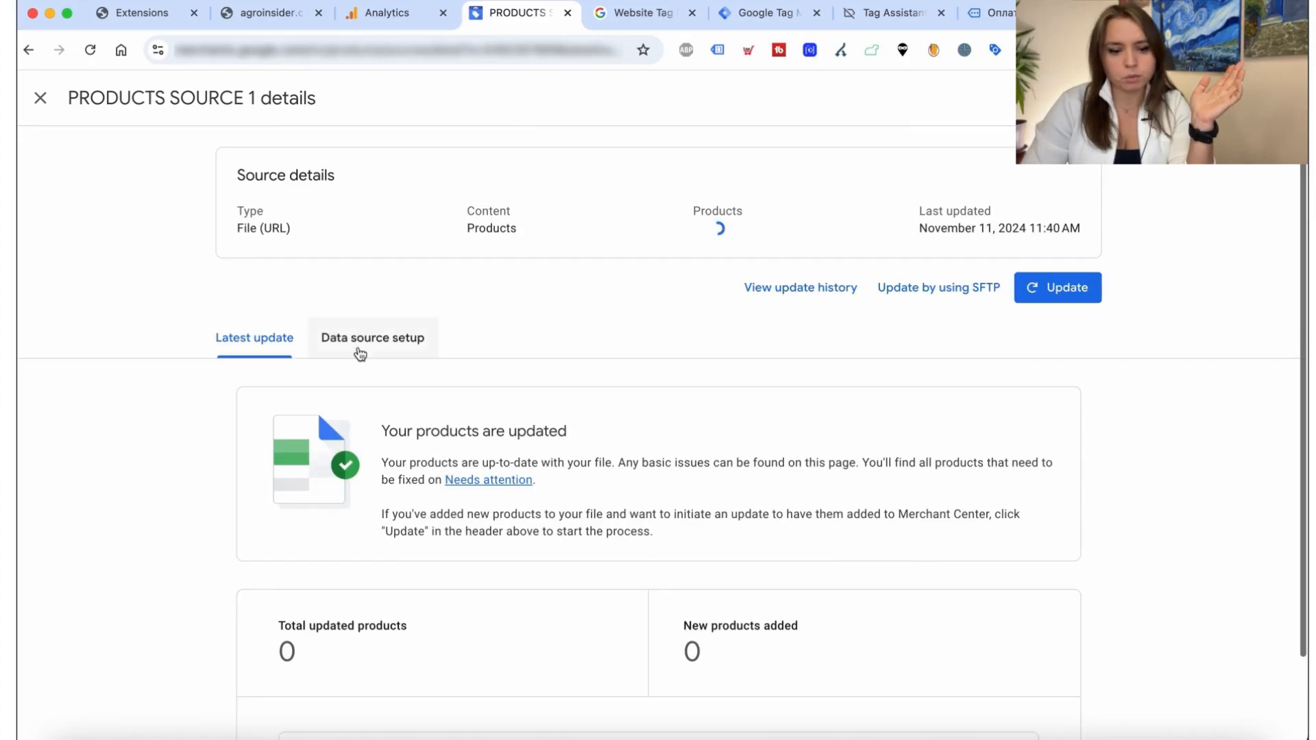
{"action": "left_click", "coordinate": [361, 353]}
{"action": "scroll", "coordinate": [453, 580], "scroll_direction": "down", "scroll_amount": 3}
{"action": "scroll", "coordinate": [557, 519], "scroll_direction": "up", "scroll_amount": 3}
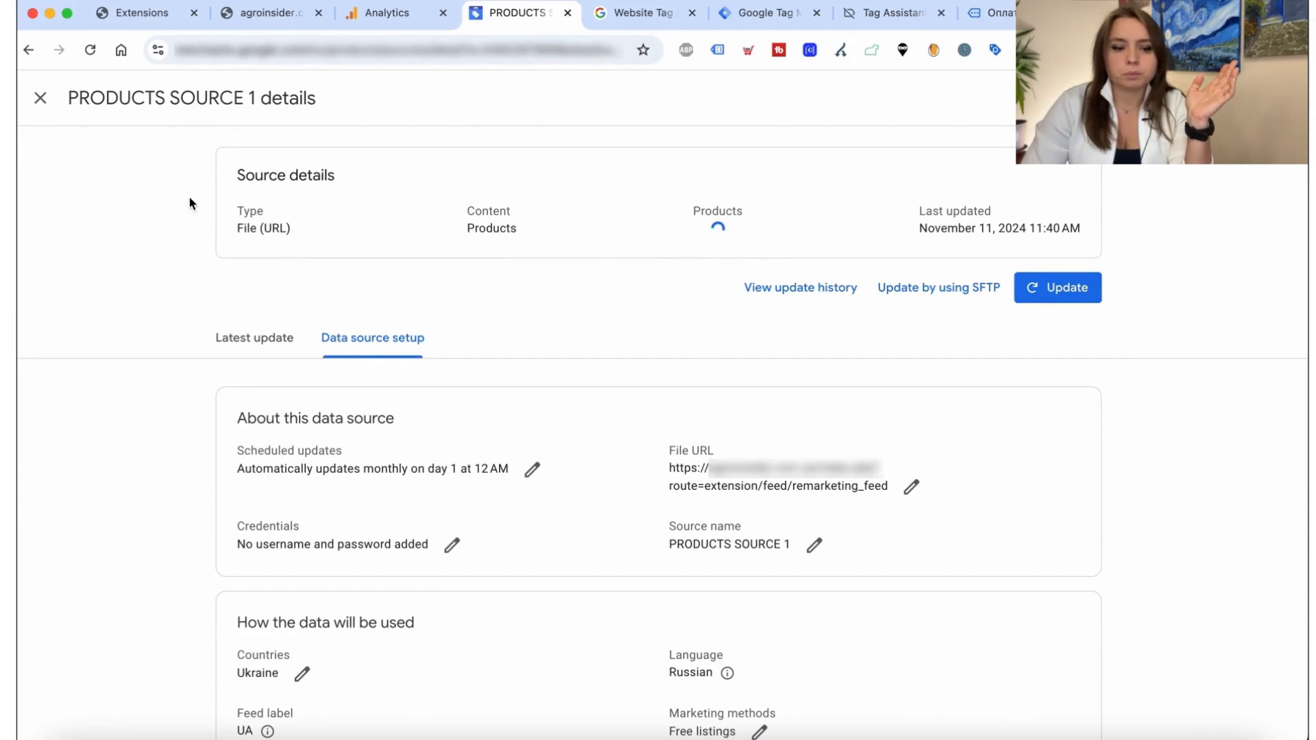
{"action": "left_click", "coordinate": [41, 118]}
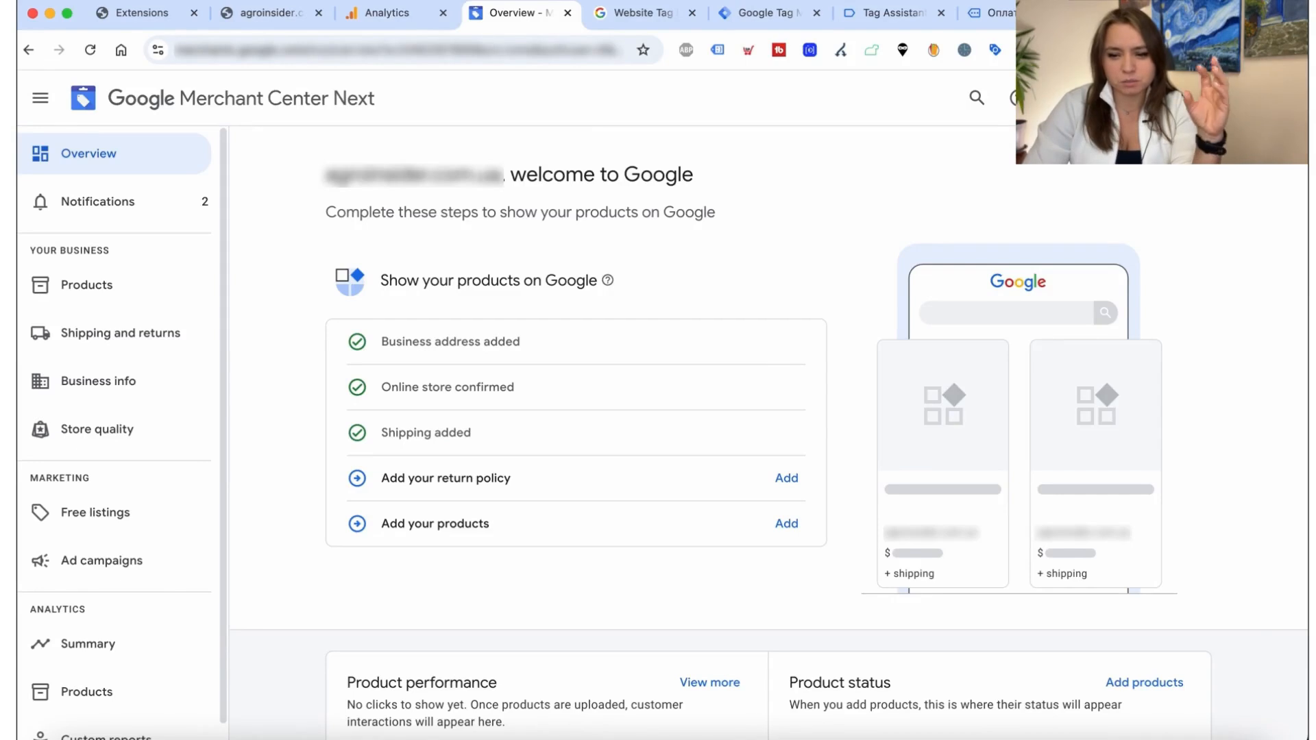
{"action": "scroll", "coordinate": [622, 538], "scroll_direction": "down", "scroll_amount": 2}
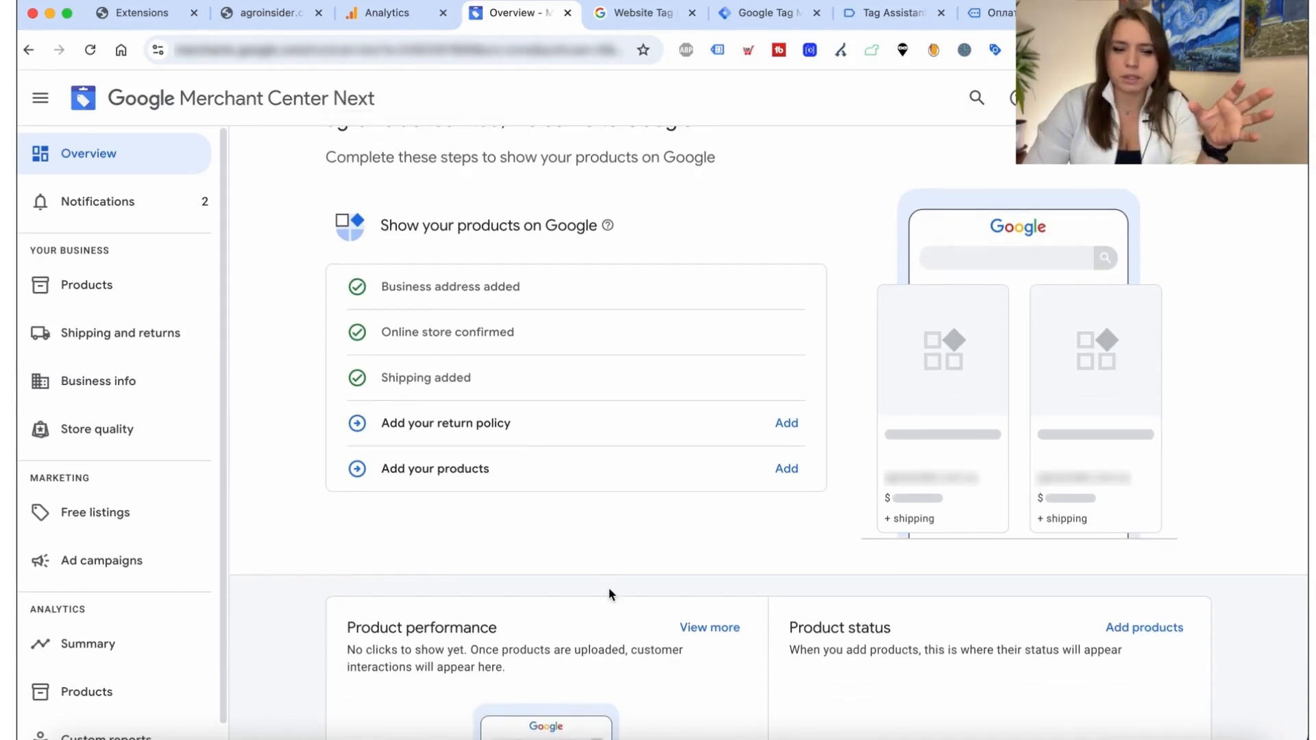
{"action": "scroll", "coordinate": [608, 587], "scroll_direction": "up", "scroll_amount": 2}
Step: Look at the product list, open the account's add-ons and add Advanced data source management
{"action": "left_click", "coordinate": [132, 290]}
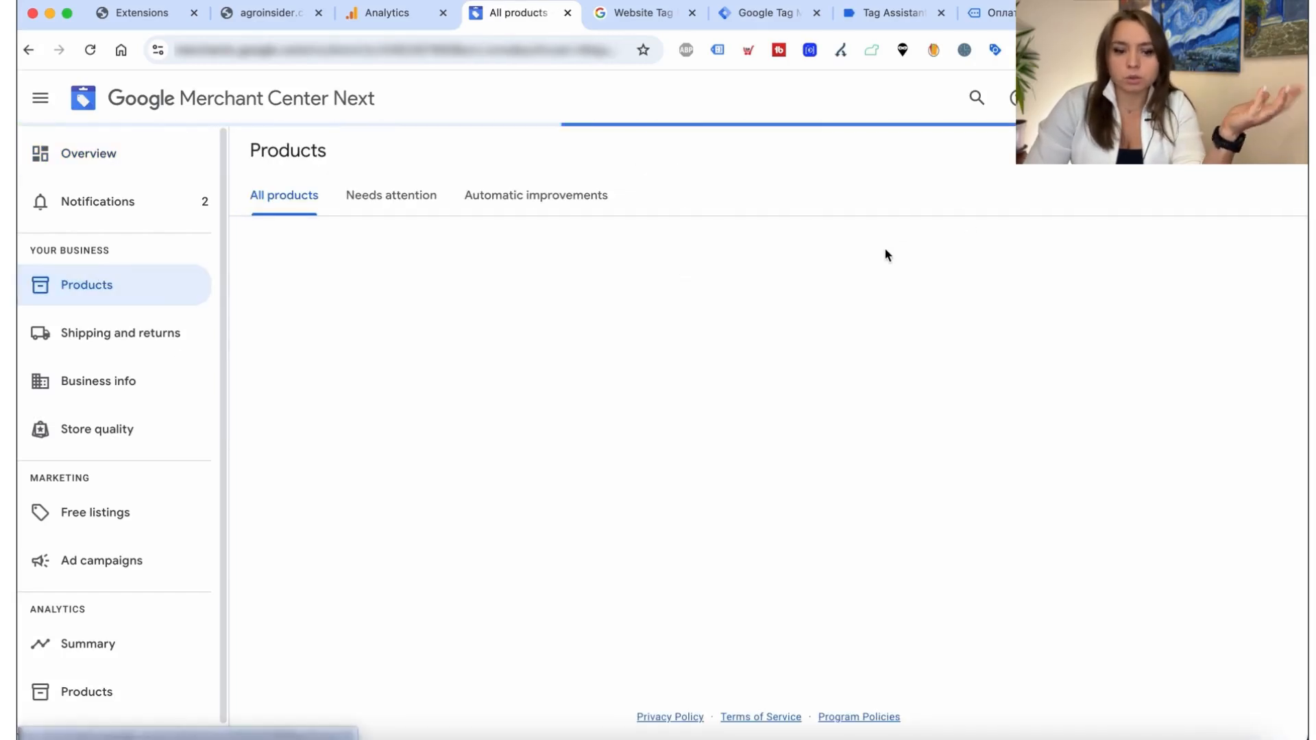
{"action": "left_click", "coordinate": [1060, 98]}
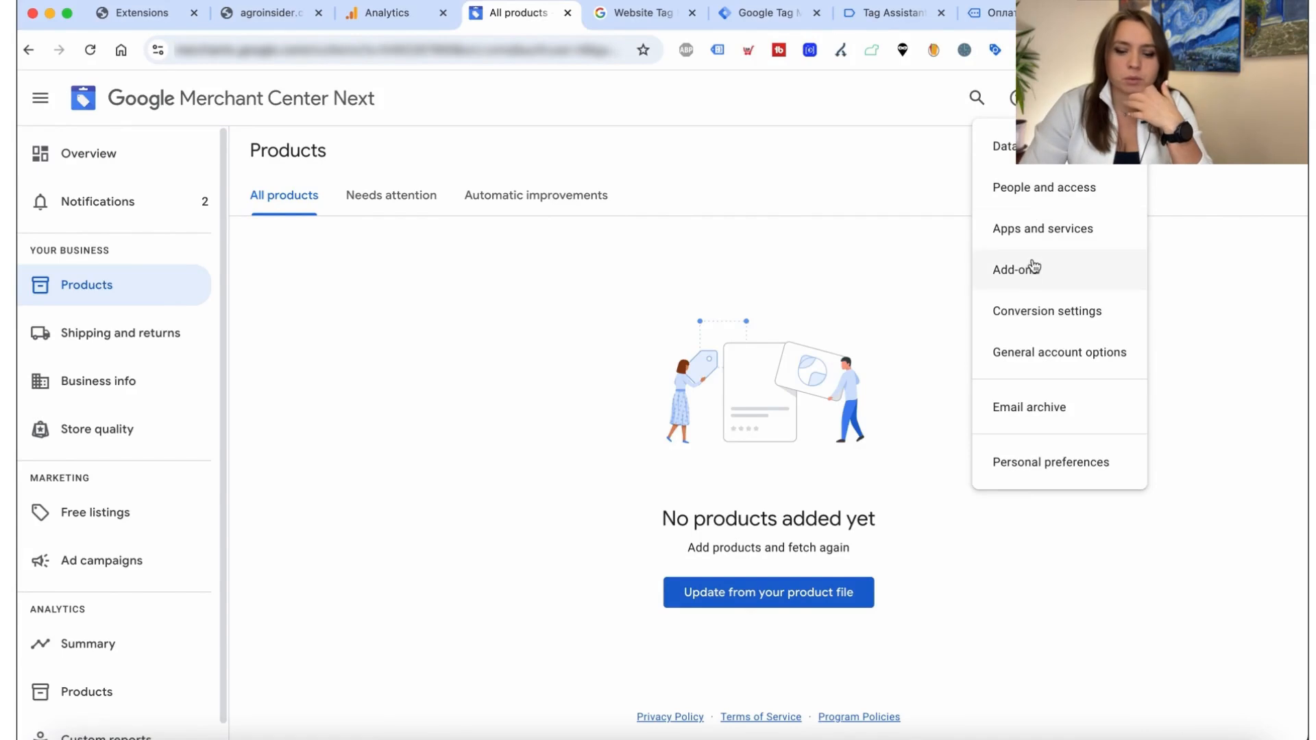
{"action": "left_click", "coordinate": [1013, 274]}
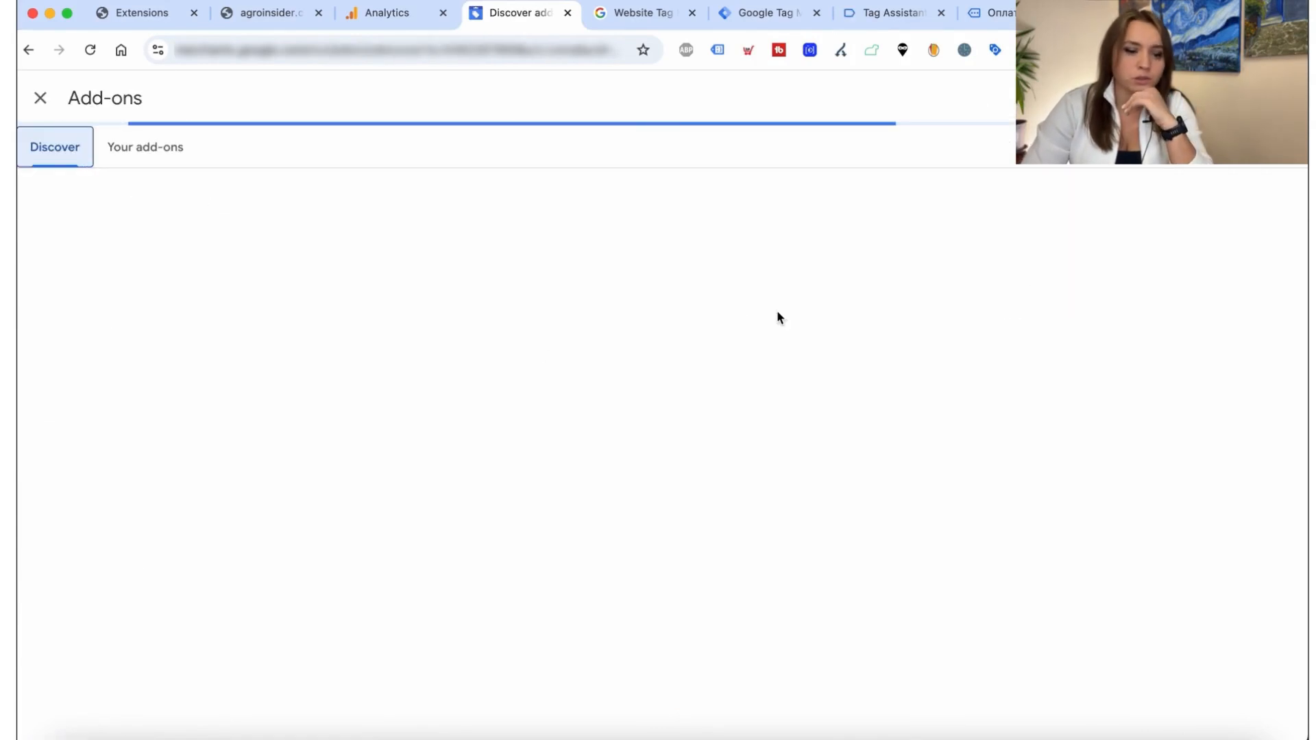
{"action": "scroll", "coordinate": [220, 302], "scroll_direction": "down", "scroll_amount": 1}
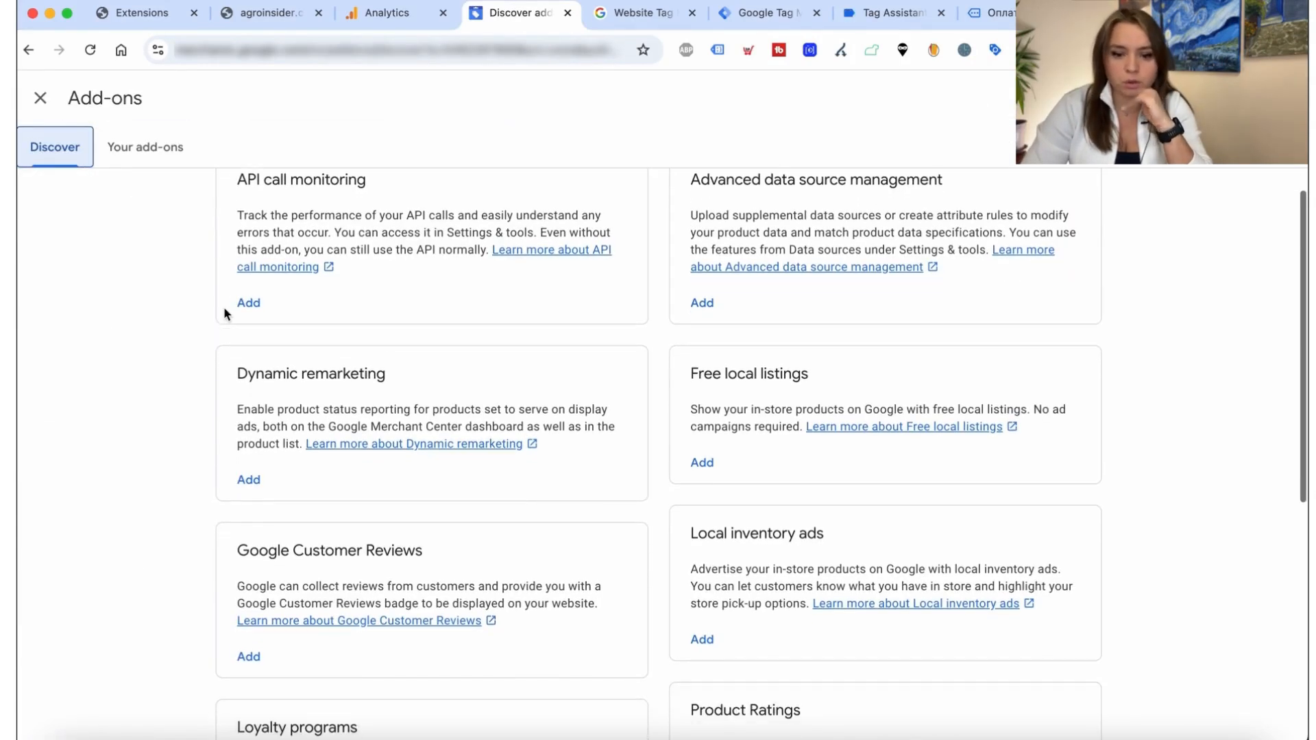
{"action": "left_click", "coordinate": [702, 305]}
{"action": "left_click", "coordinate": [818, 449]}
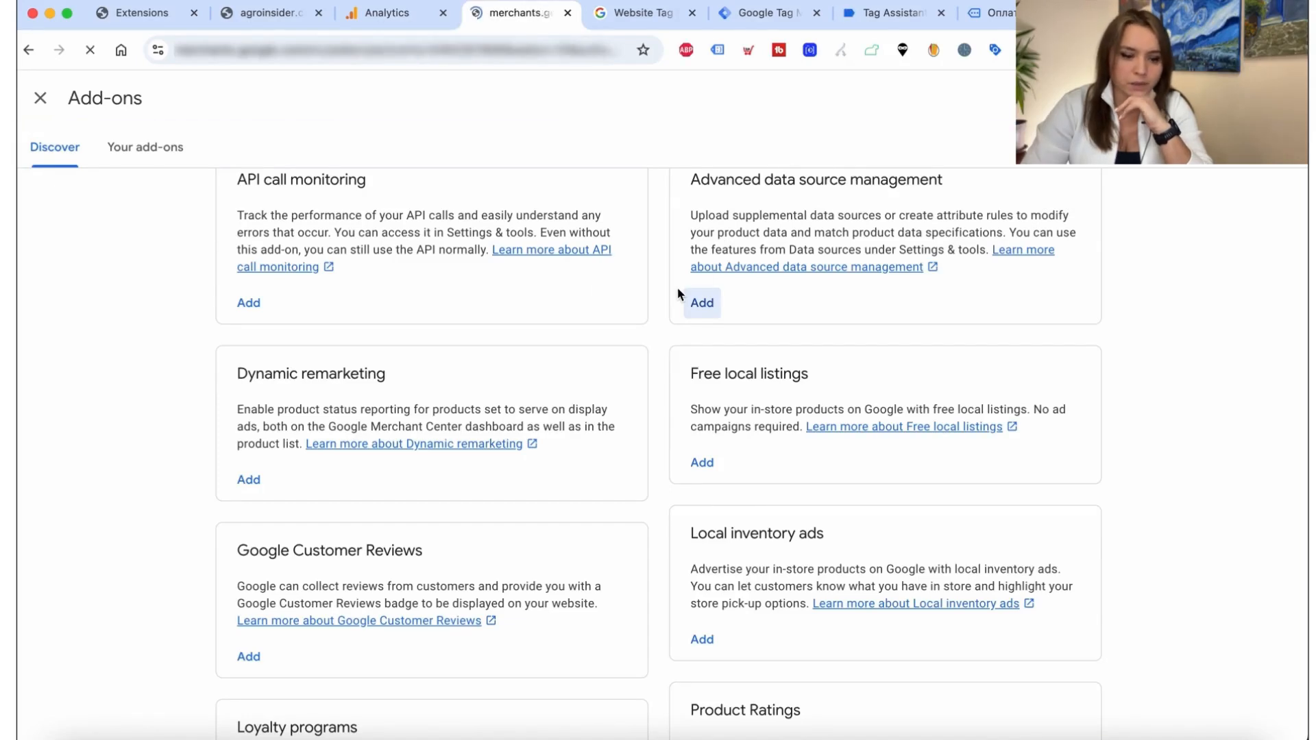
{"action": "left_click", "coordinate": [57, 161]}
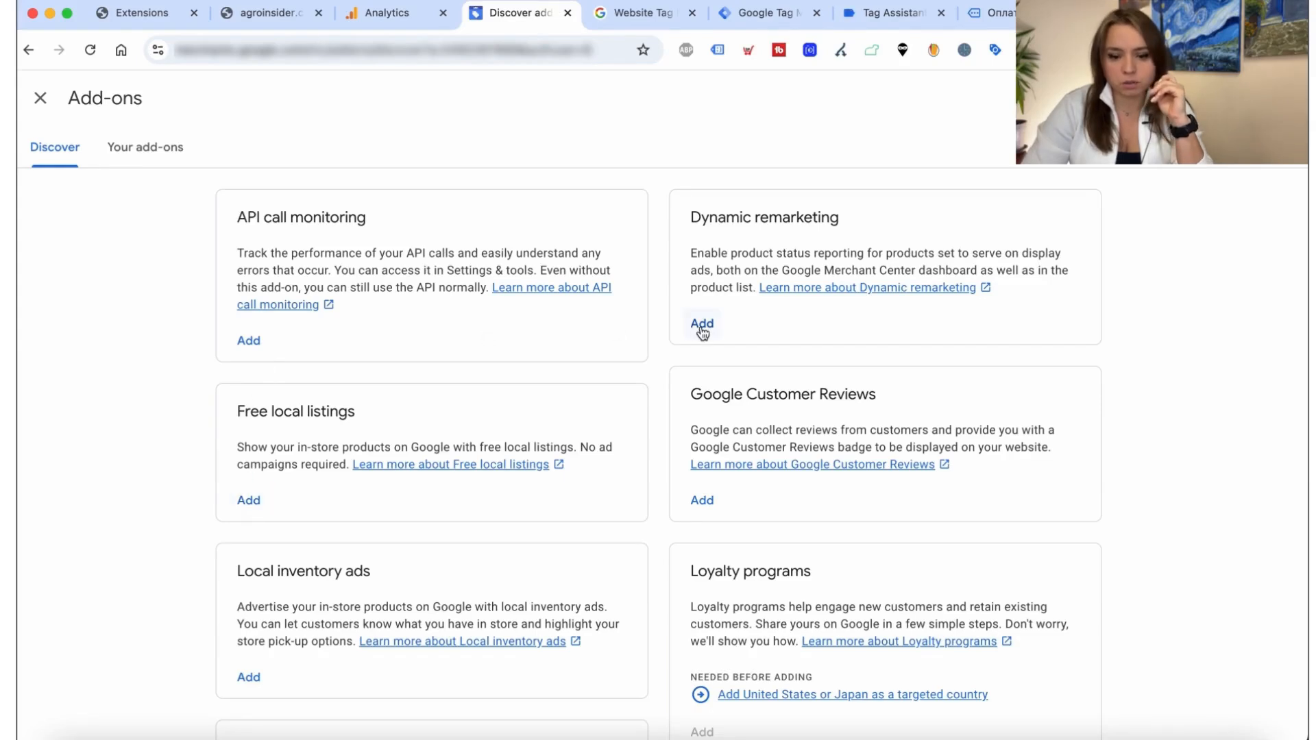
Step: Add the Dynamic remarketing add-on and return to the list of available add-ons
{"action": "left_click", "coordinate": [702, 332]}
{"action": "left_click", "coordinate": [850, 453]}
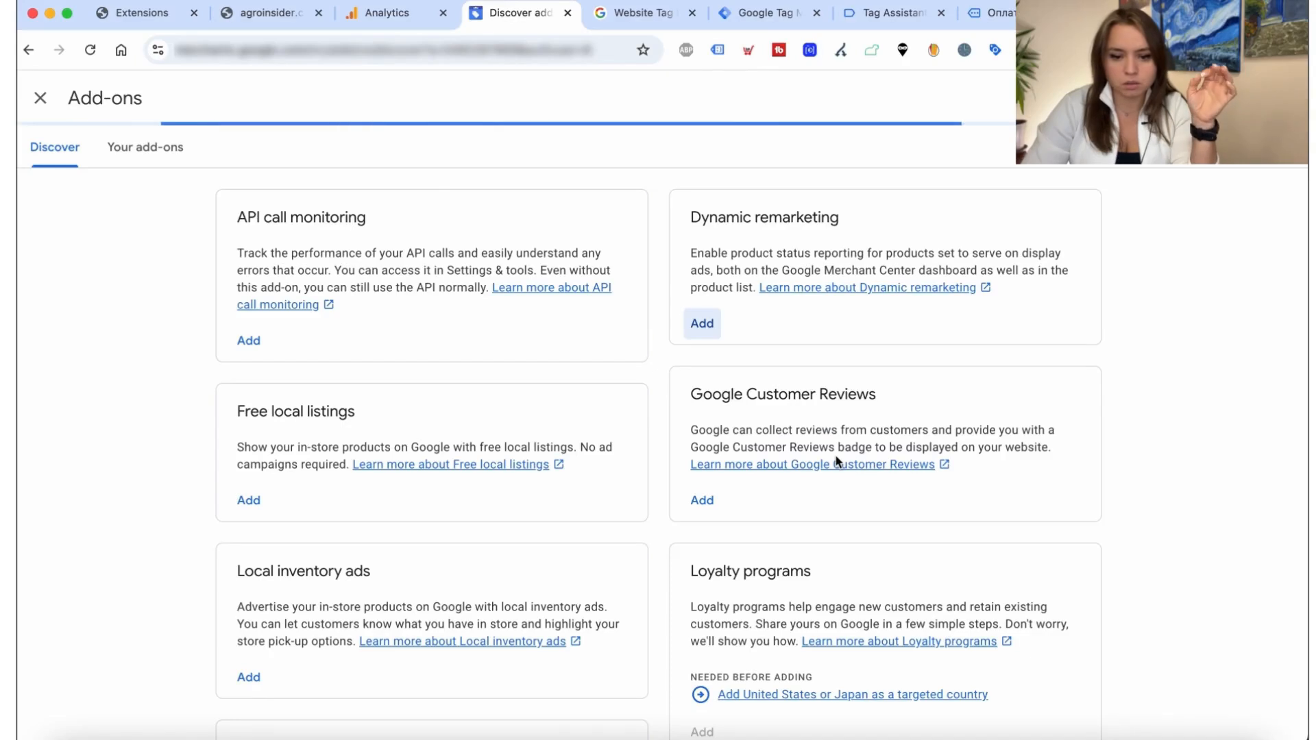
{"action": "left_click", "coordinate": [45, 152]}
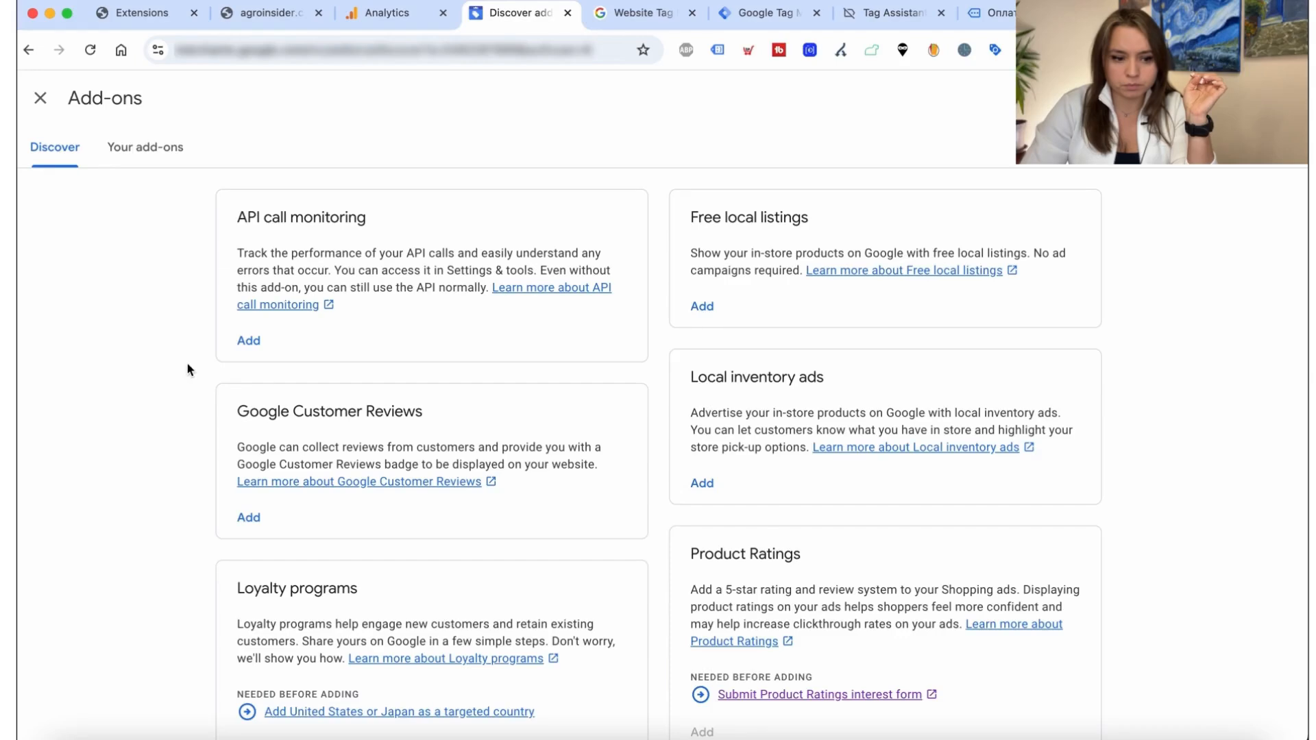
Step: Look through the remaining add-ons, return to the product list and update it from the product file
{"action": "scroll", "coordinate": [446, 505], "scroll_direction": "down", "scroll_amount": 4}
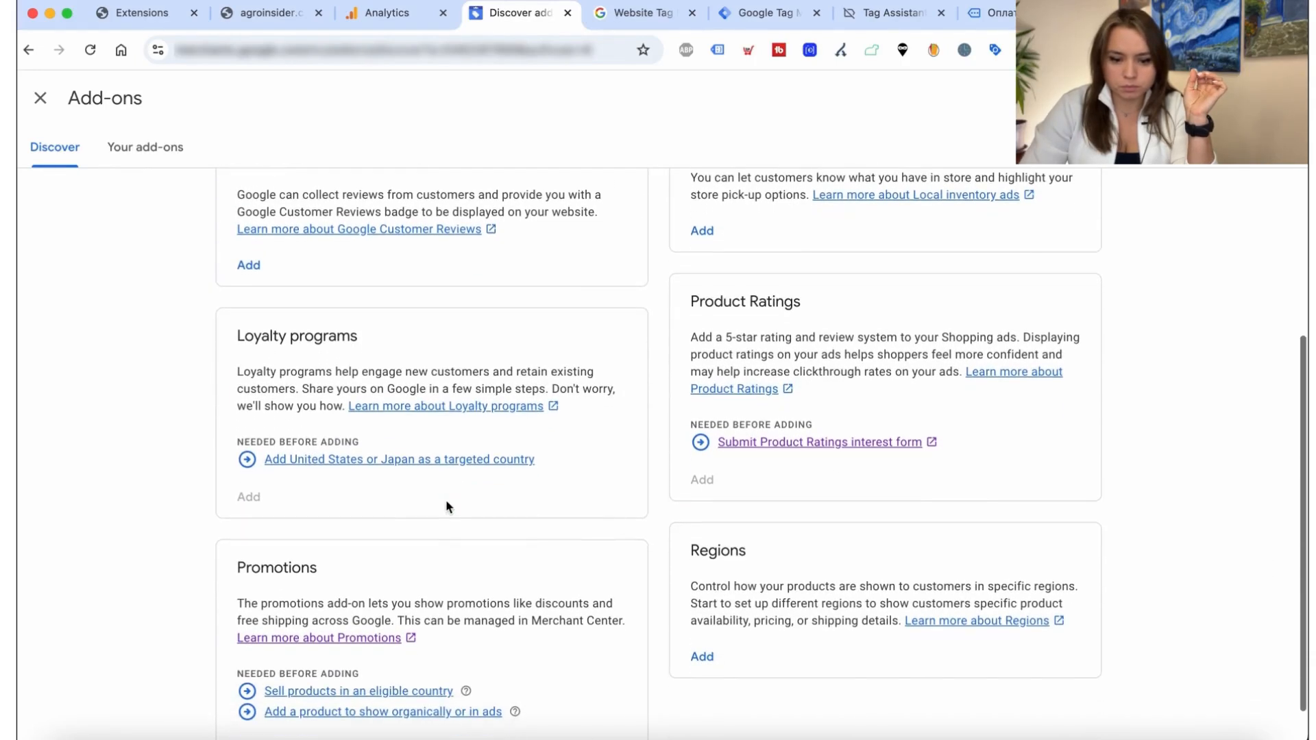
{"action": "scroll", "coordinate": [447, 508], "scroll_direction": "up", "scroll_amount": 5}
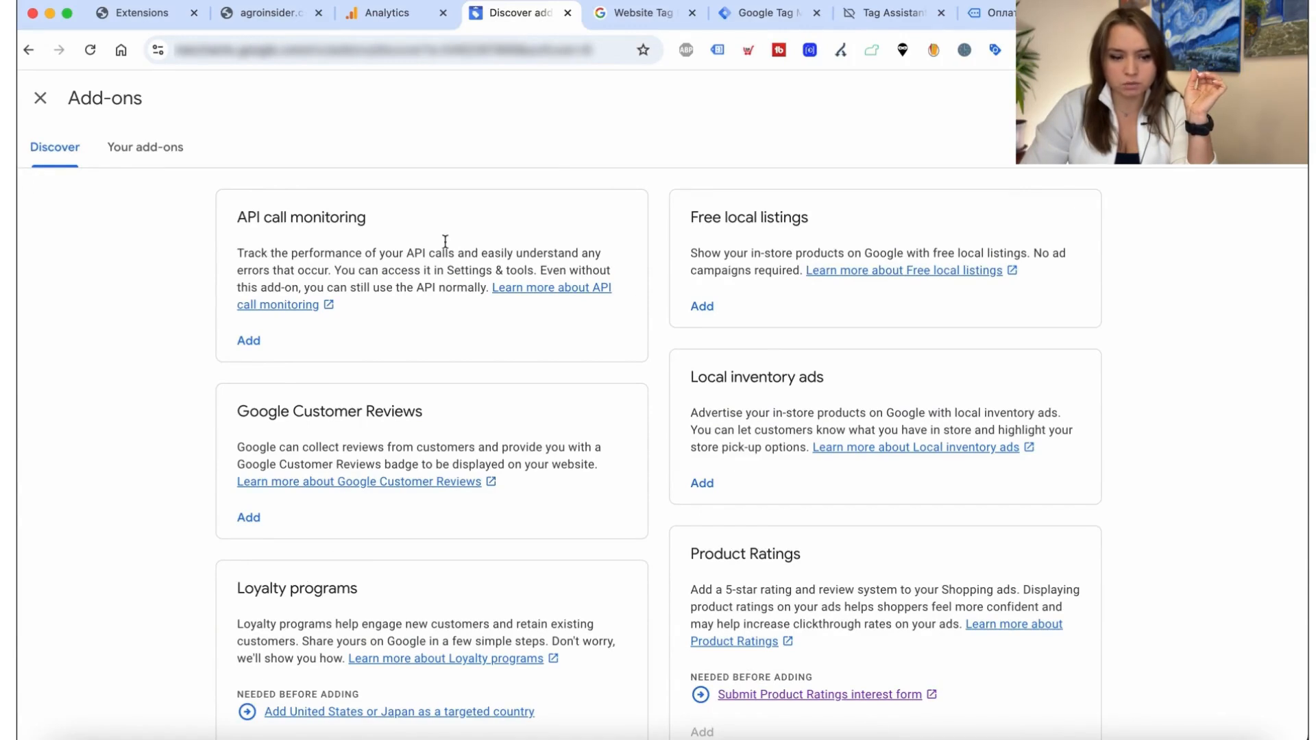
{"action": "left_click", "coordinate": [39, 100]}
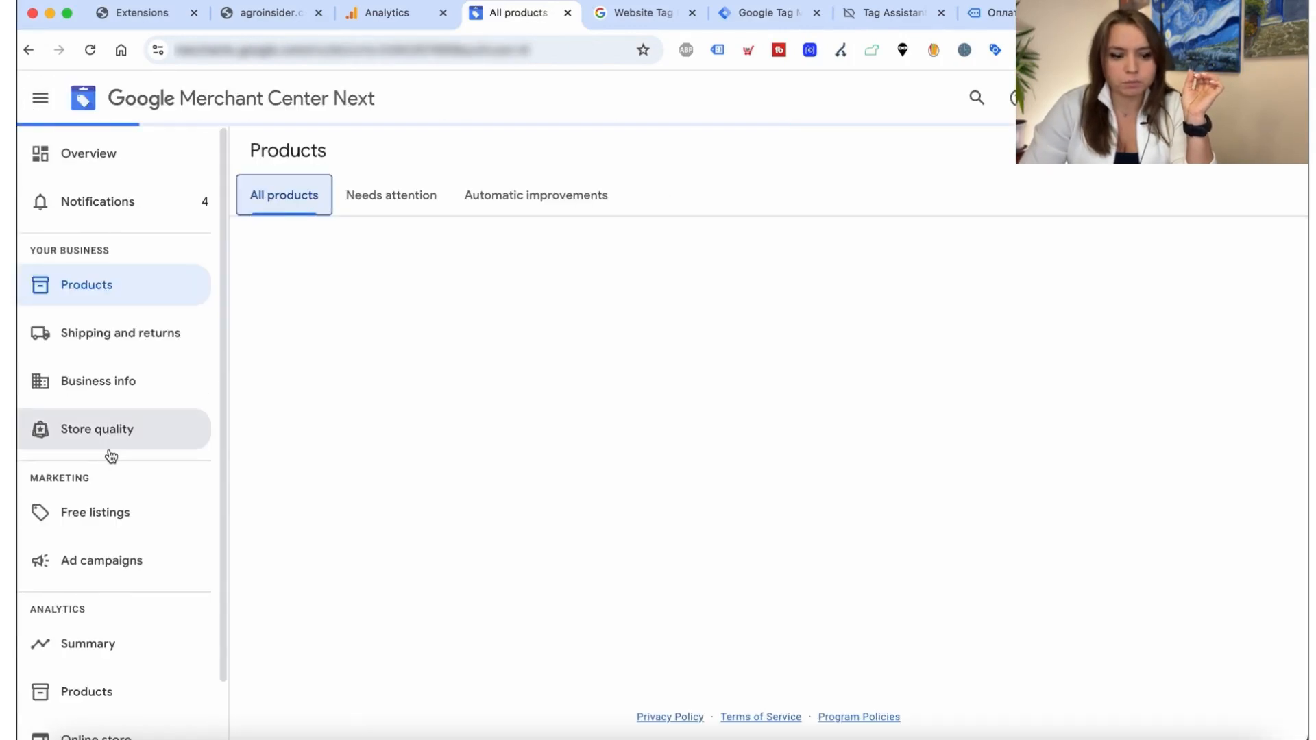
{"action": "left_click", "coordinate": [699, 592]}
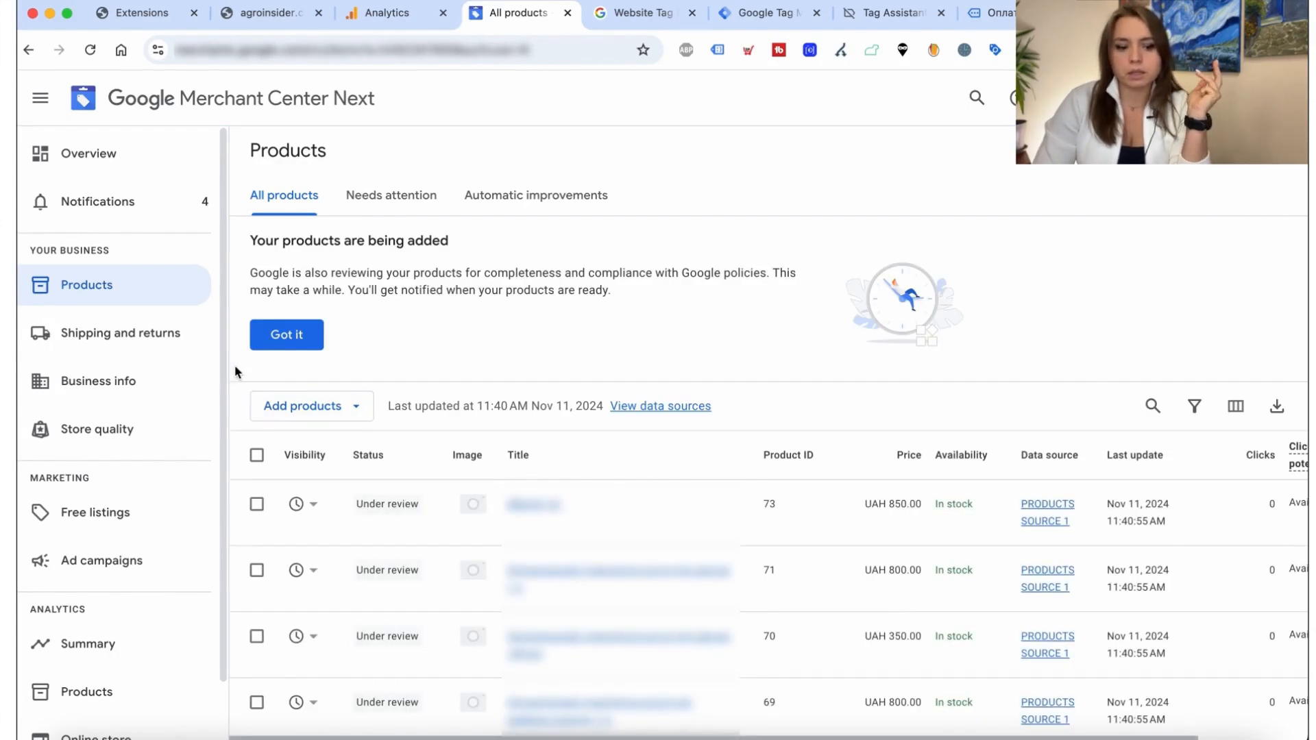
Step: Review the return and shipping policies and the online store's status in the business info
{"action": "left_click", "coordinate": [103, 339]}
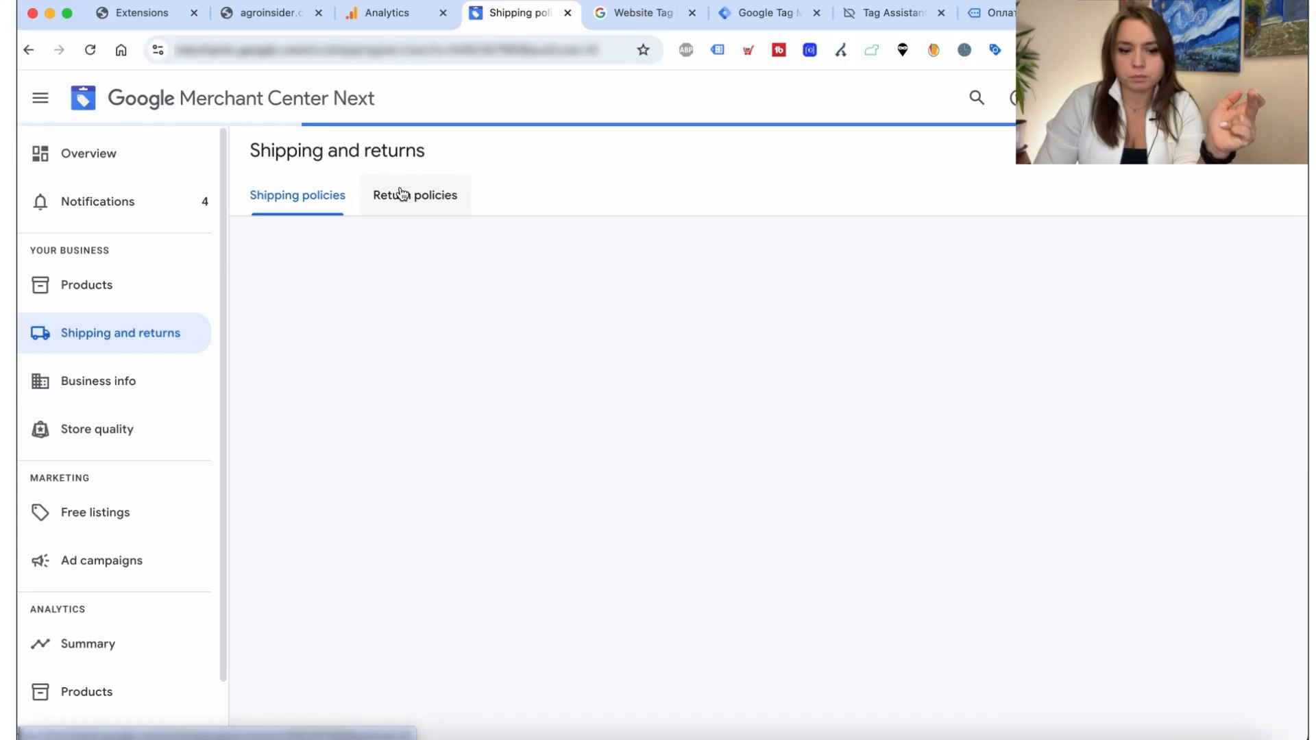
{"action": "left_click", "coordinate": [439, 209]}
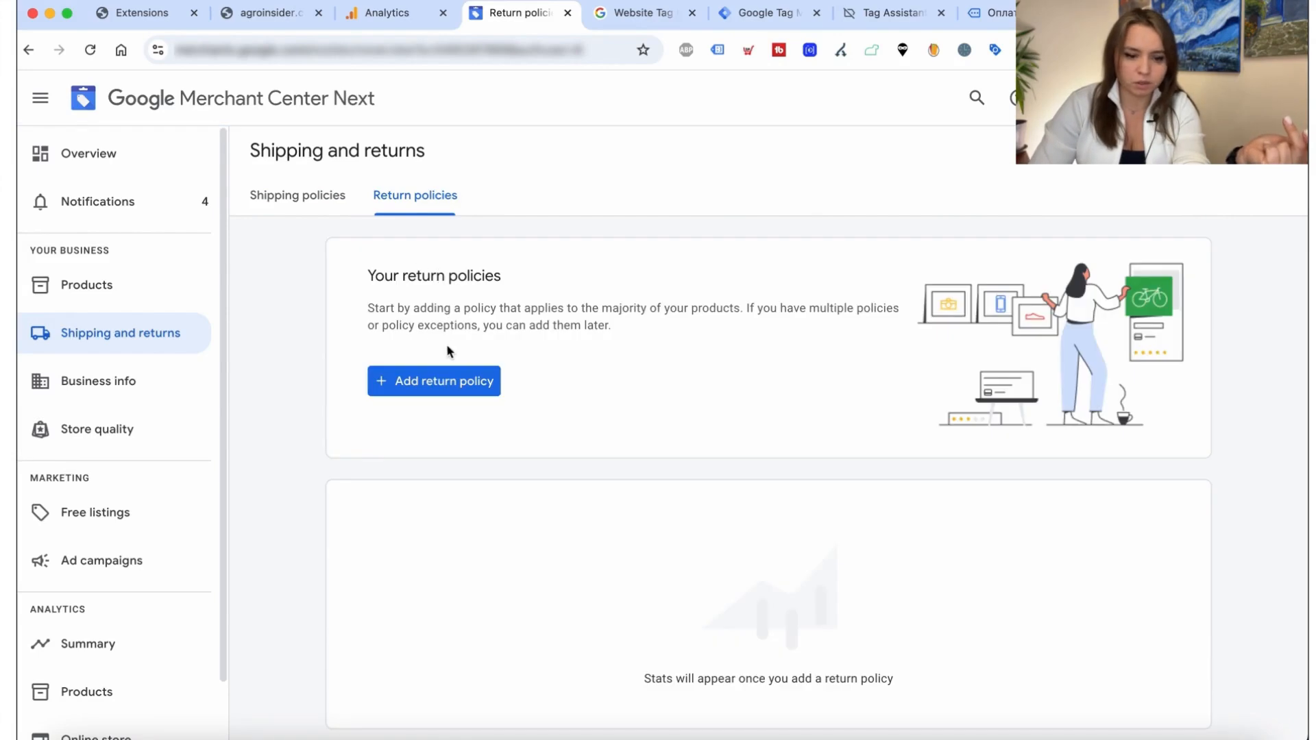
{"action": "left_click", "coordinate": [282, 206]}
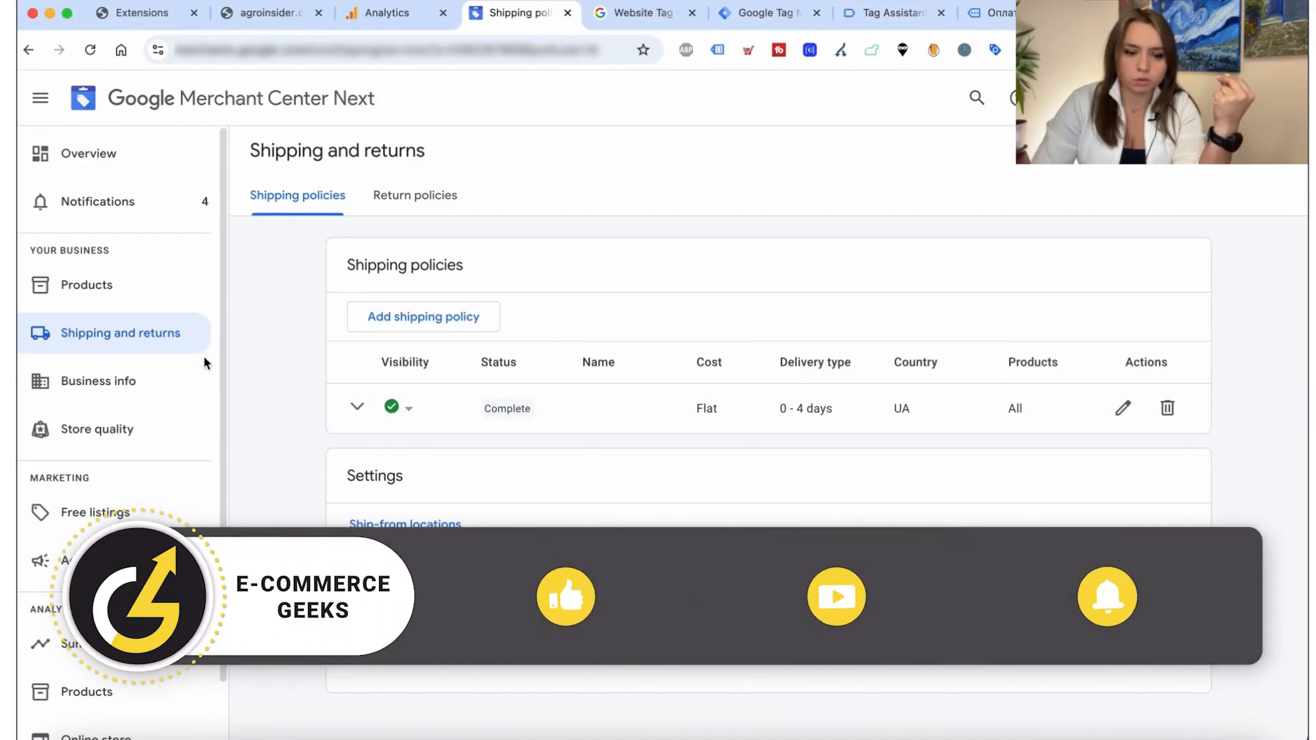
{"action": "left_click", "coordinate": [126, 382]}
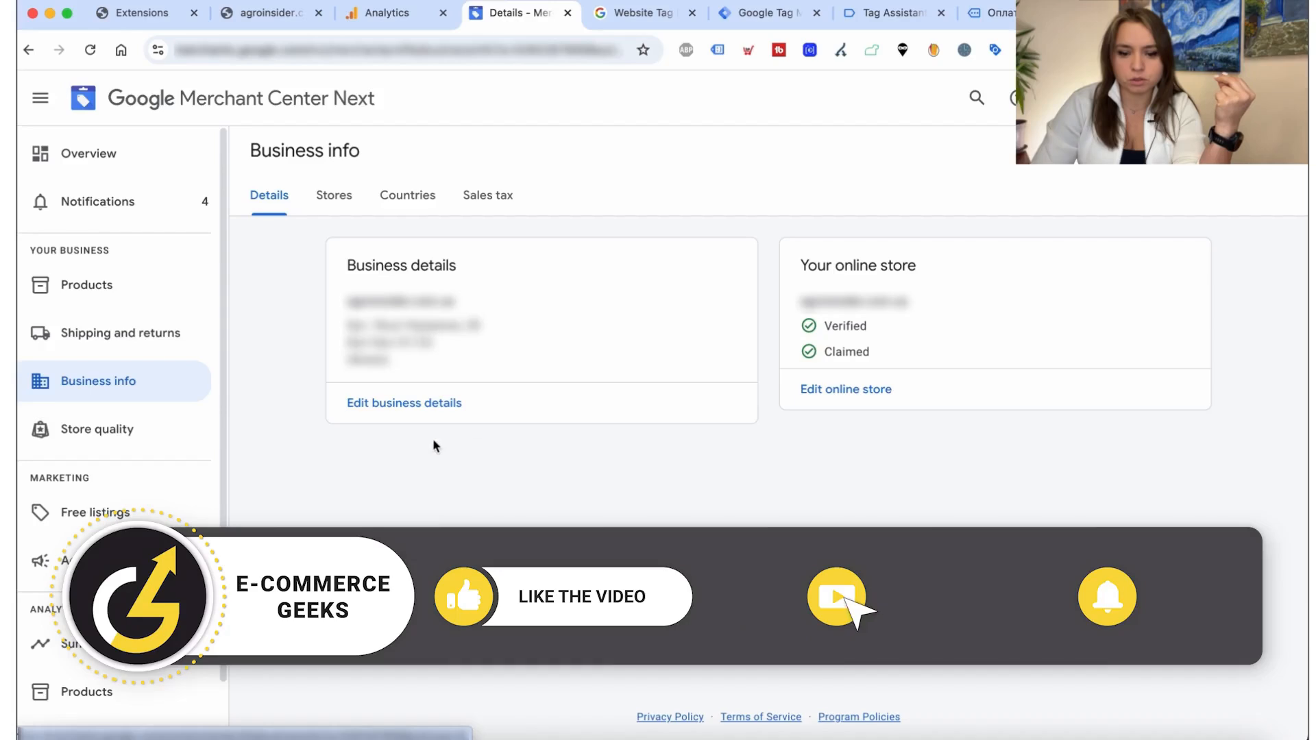
{"action": "left_click_drag", "start_coordinate": [798, 258], "coordinate": [877, 356]}
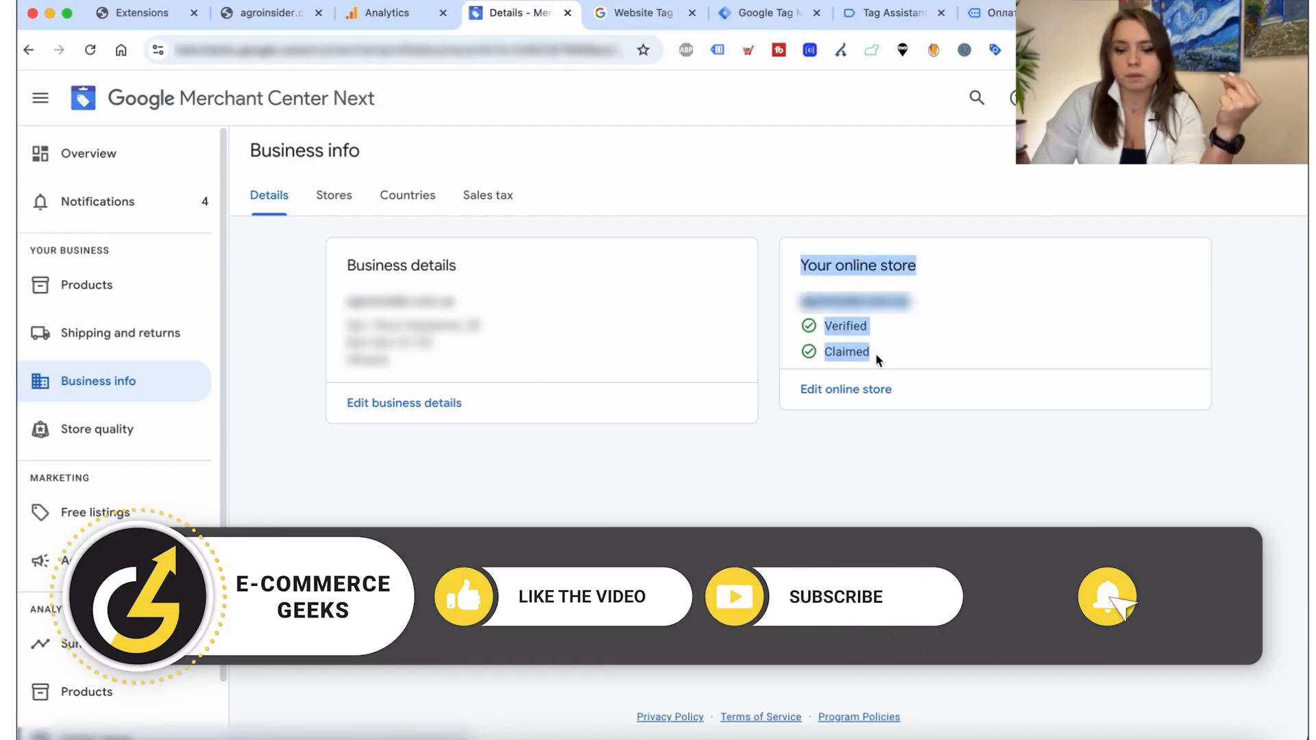
Step: Look through the list of all products and examine the review status of the imported items
{"action": "left_click", "coordinate": [132, 285]}
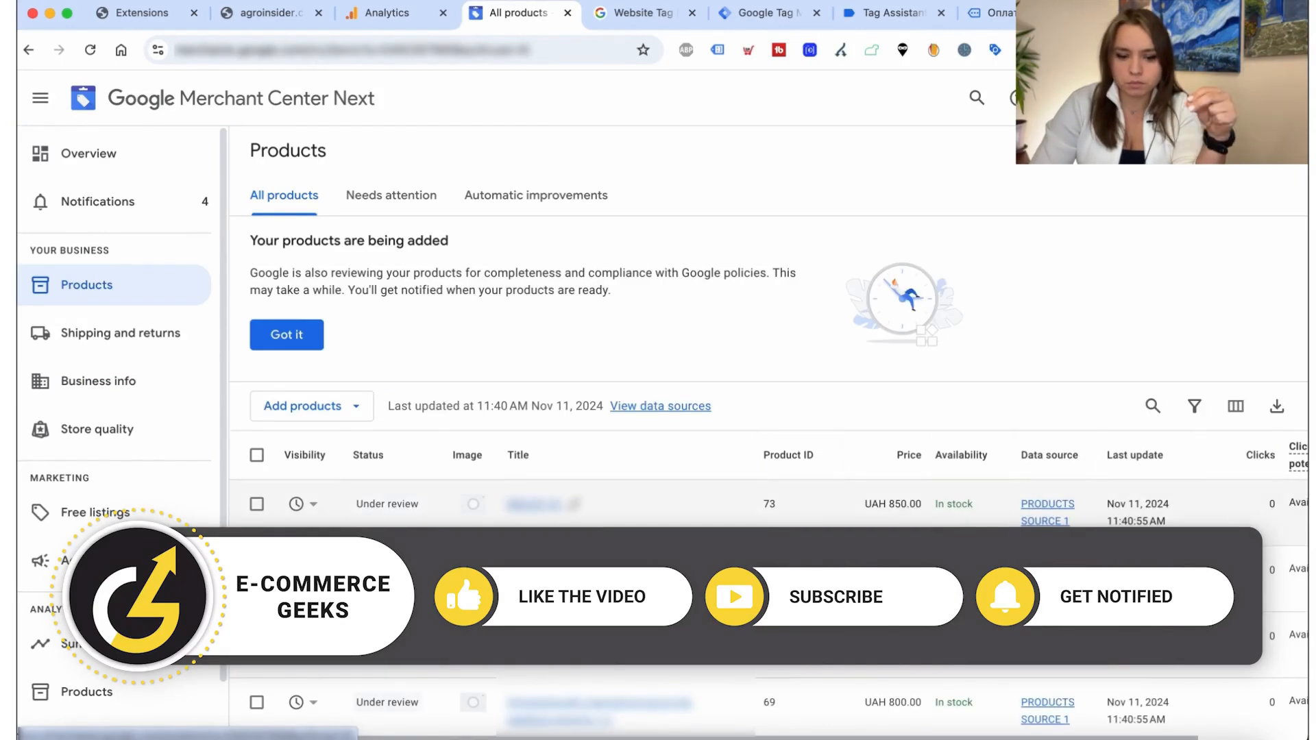
{"action": "scroll", "coordinate": [571, 329], "scroll_direction": "down", "scroll_amount": 15}
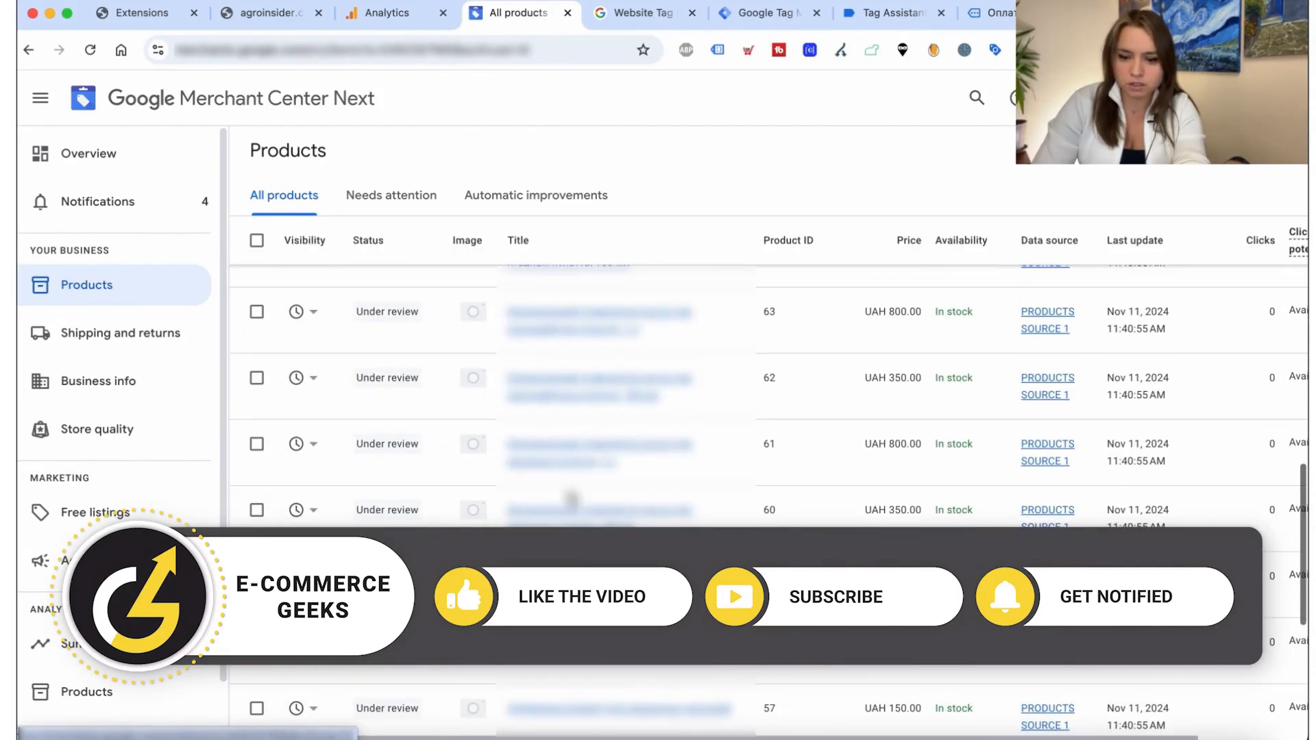
{"action": "scroll", "coordinate": [571, 499], "scroll_direction": "up", "scroll_amount": 15}
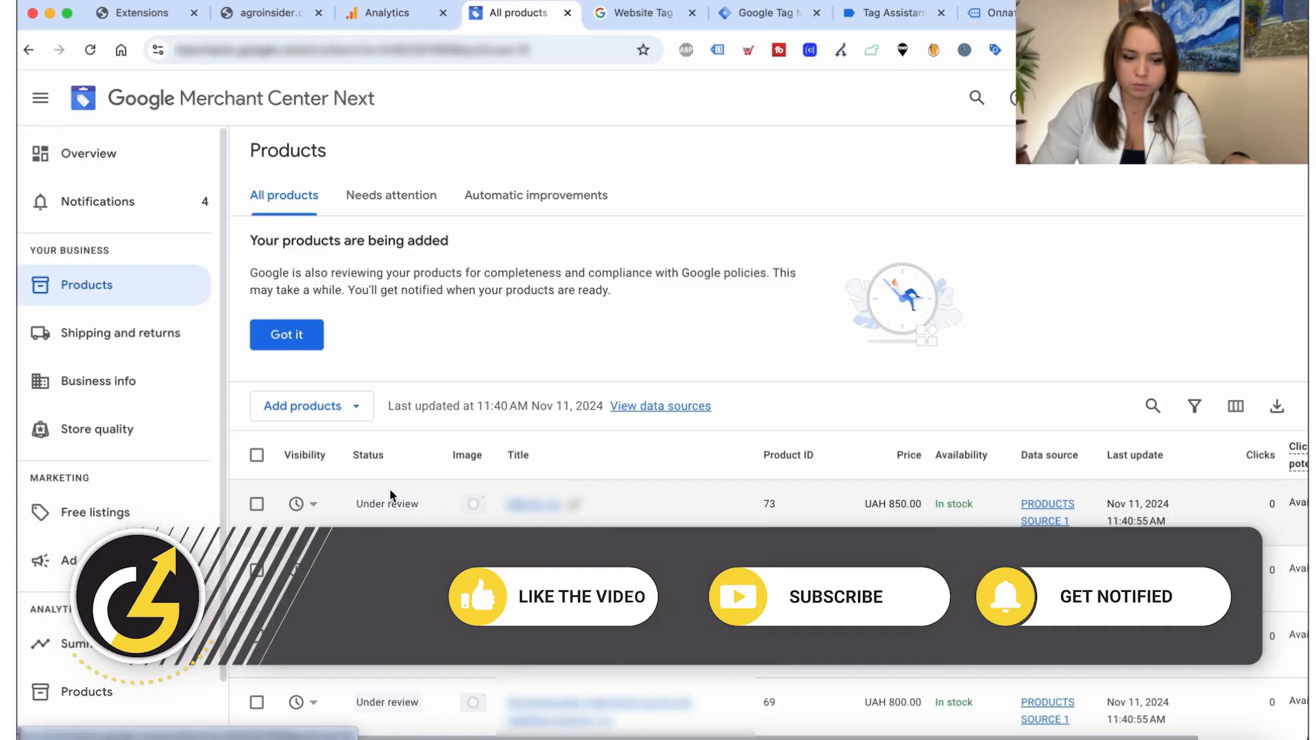
{"action": "left_click_drag", "start_coordinate": [358, 570], "coordinate": [426, 575]}
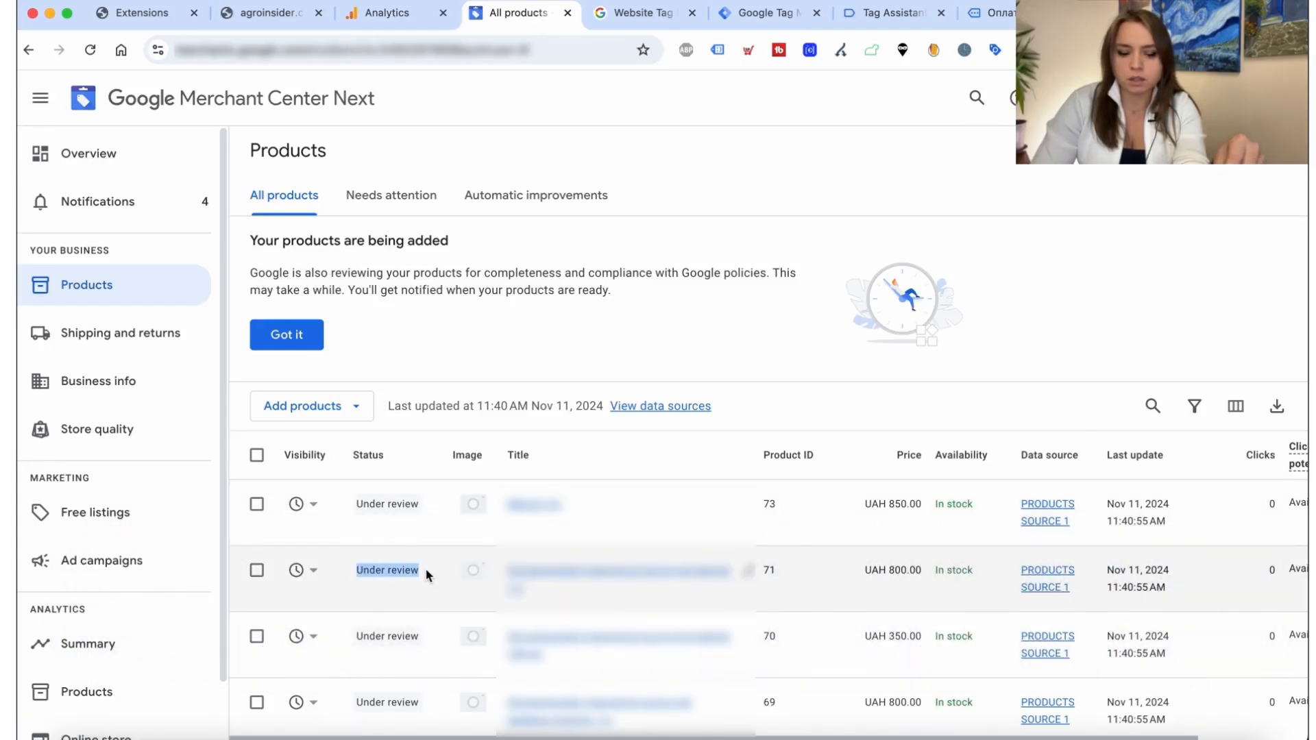
{"action": "scroll", "coordinate": [450, 606], "scroll_direction": "down", "scroll_amount": 3}
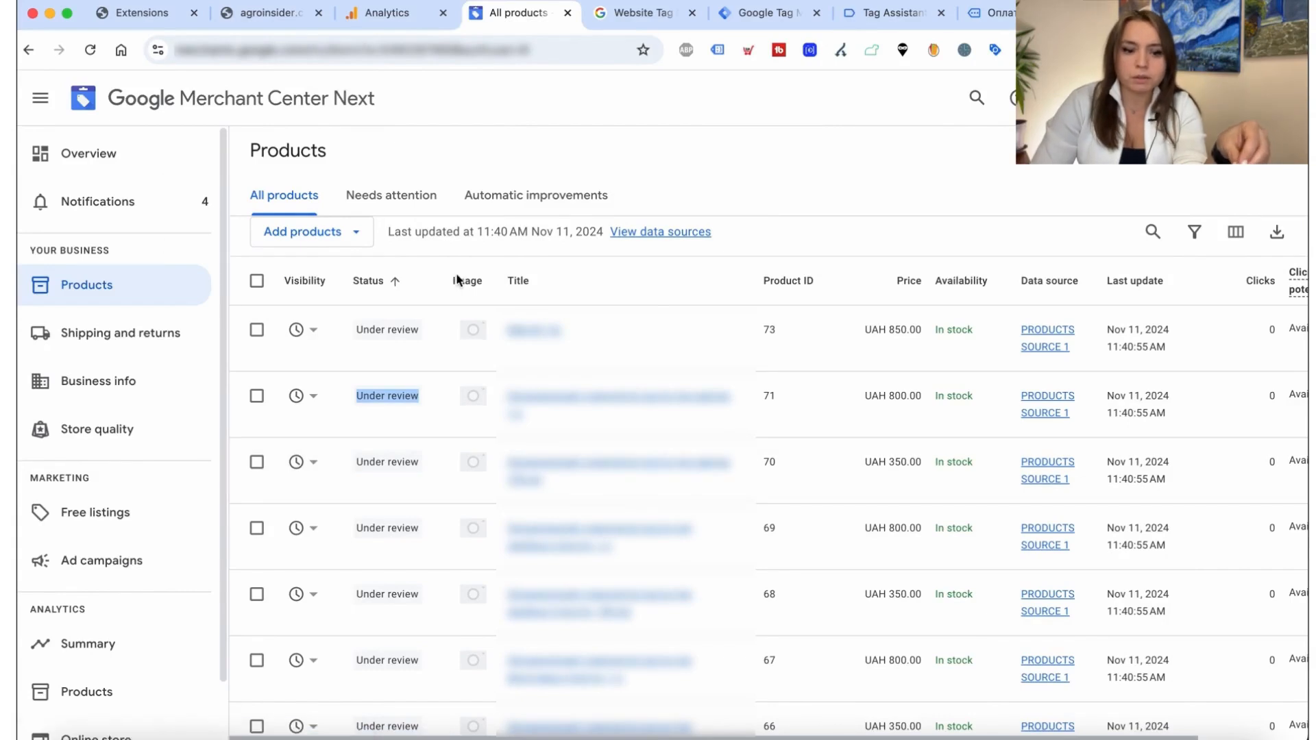
{"action": "scroll", "coordinate": [407, 204], "scroll_direction": "up", "scroll_amount": 3}
Step: Check the products needing attention, their status change history and the setup and policy issues, and return to all products
{"action": "left_click", "coordinate": [393, 205]}
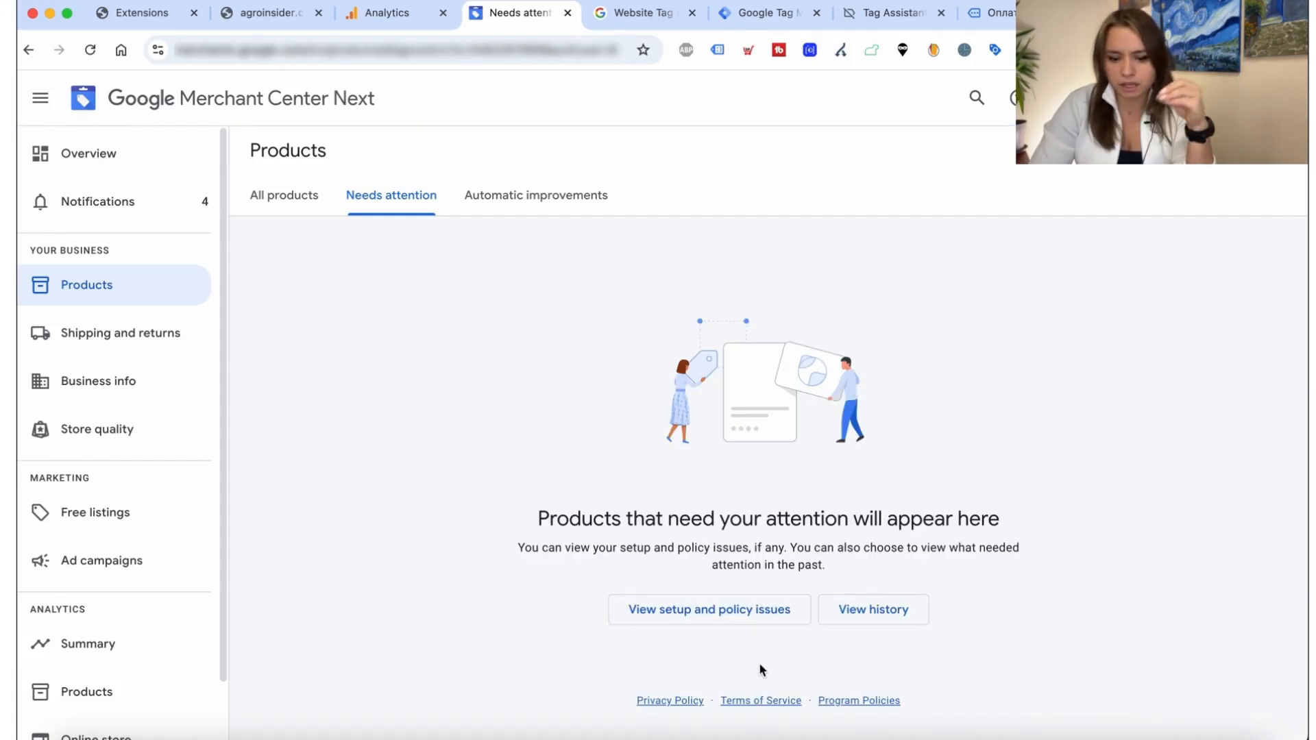
{"action": "left_click", "coordinate": [861, 615]}
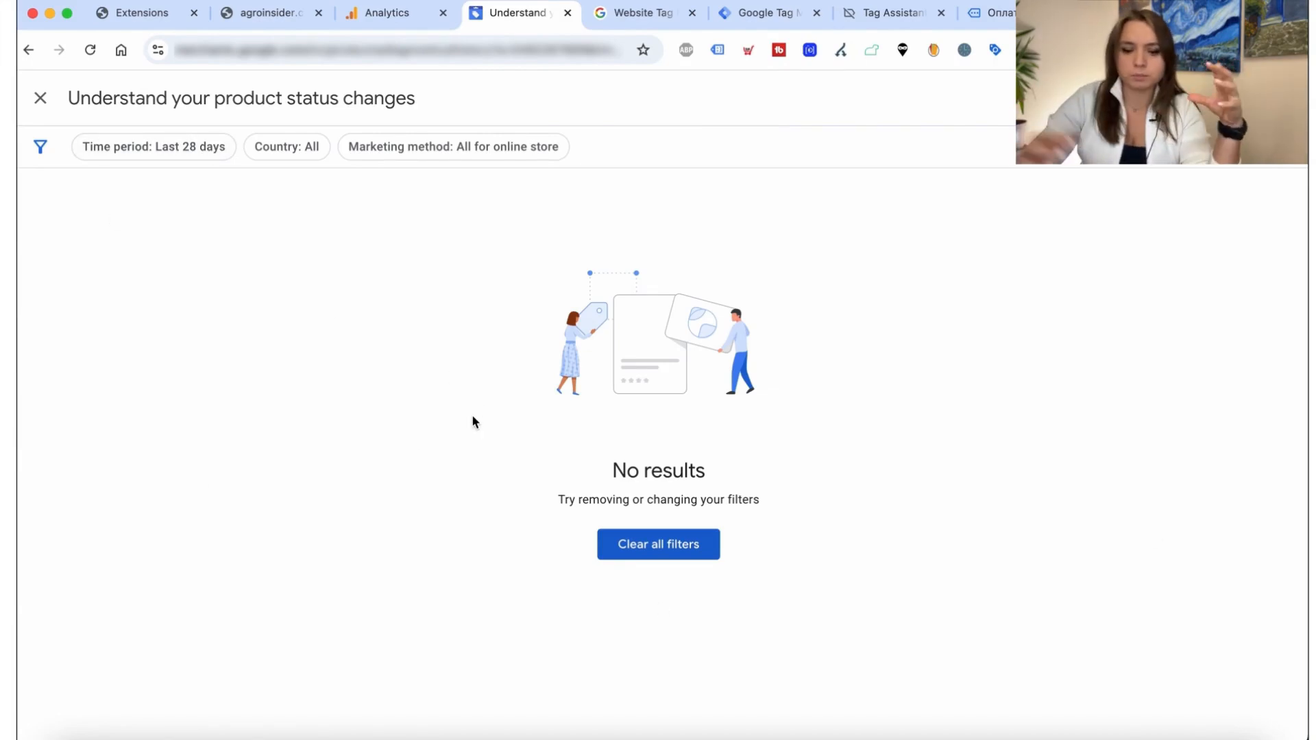
{"action": "left_click", "coordinate": [39, 99]}
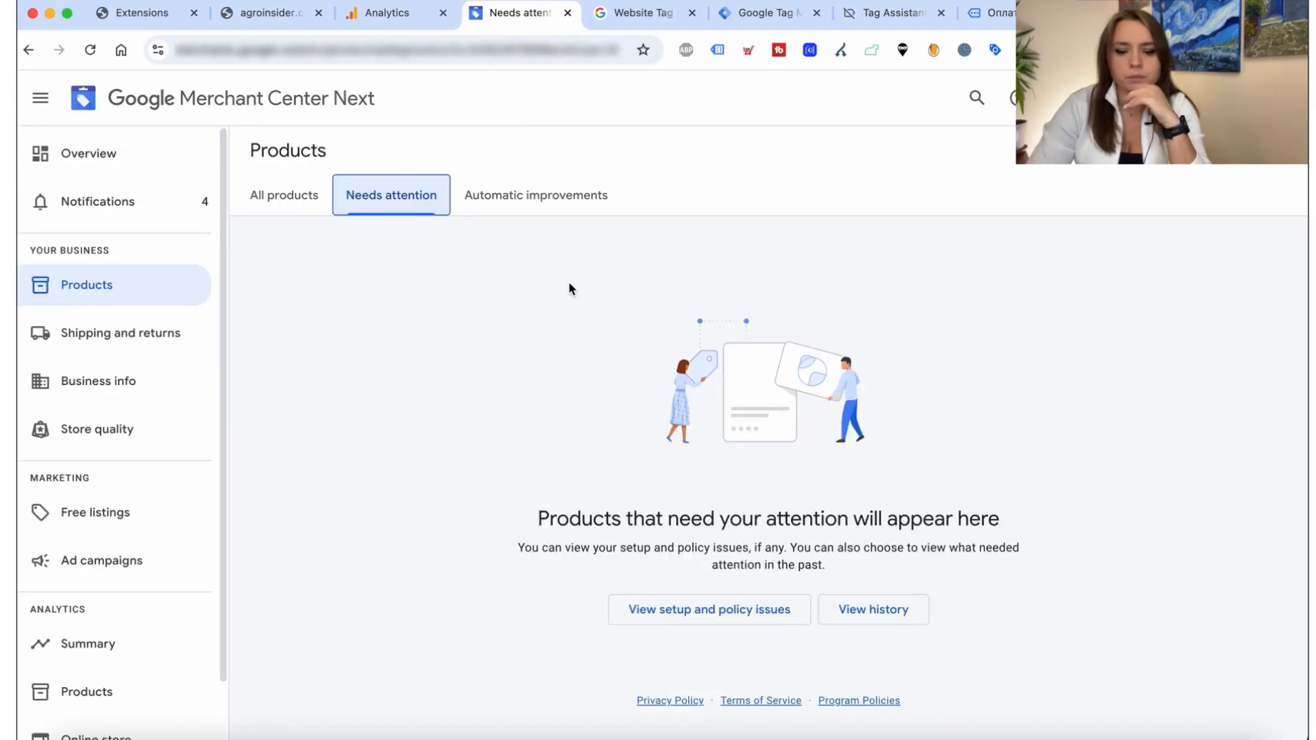
{"action": "left_click", "coordinate": [687, 613]}
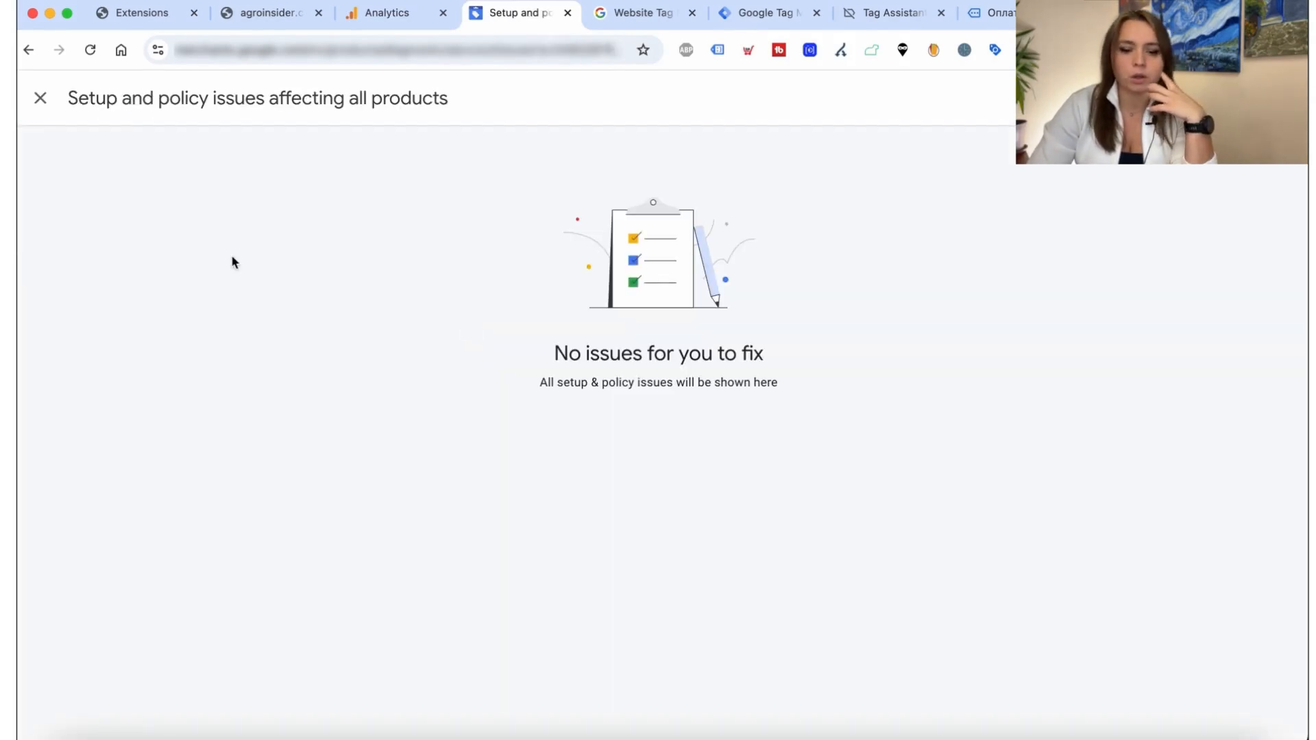
{"action": "left_click_drag", "start_coordinate": [69, 98], "coordinate": [408, 134]}
{"action": "left_click", "coordinate": [22, 98]}
{"action": "left_click", "coordinate": [39, 99]}
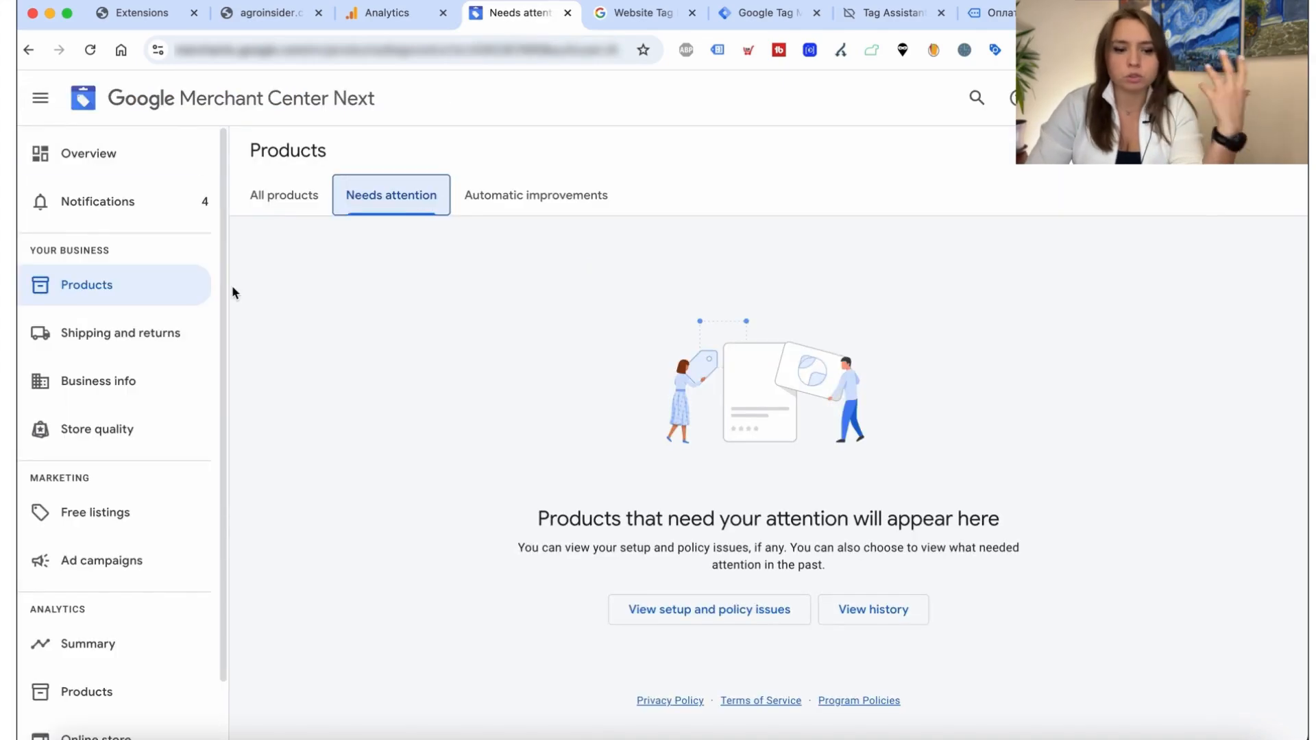
{"action": "left_click", "coordinate": [272, 200]}
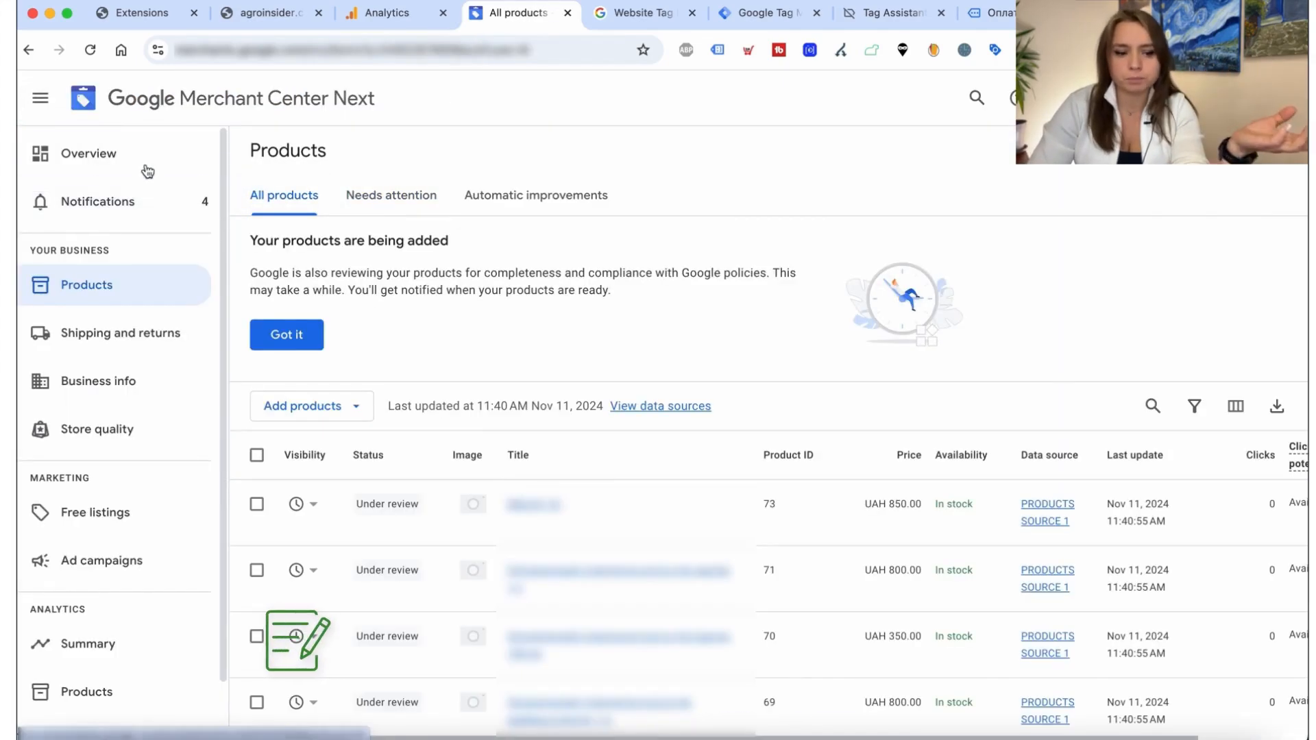
Step: Review the account overview's setup checklist, including the return policy item and the product review note
{"action": "left_click", "coordinate": [149, 163]}
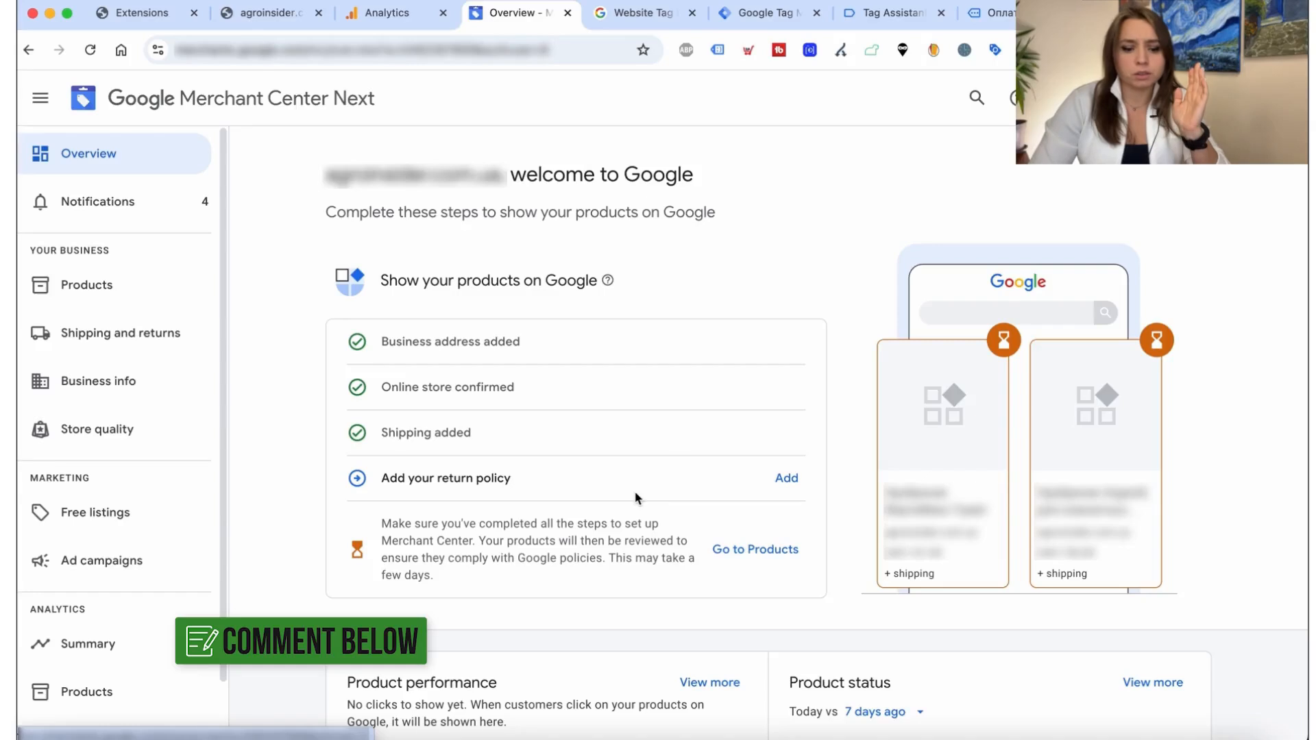
{"action": "left_click_drag", "start_coordinate": [430, 482], "coordinate": [511, 483]}
{"action": "scroll", "coordinate": [347, 582], "scroll_direction": "down", "scroll_amount": 3}
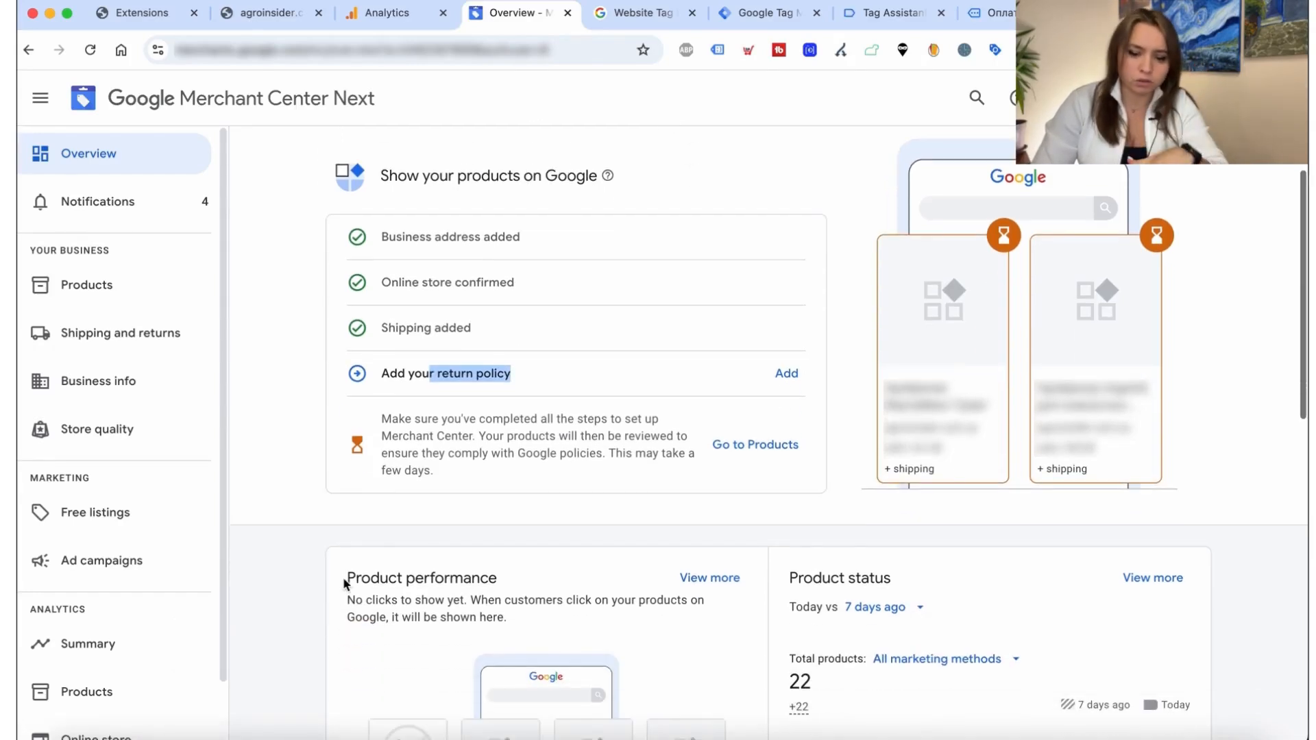
{"action": "scroll", "coordinate": [345, 584], "scroll_direction": "down", "scroll_amount": 3}
{"action": "scroll", "coordinate": [344, 579], "scroll_direction": "up", "scroll_amount": 6}
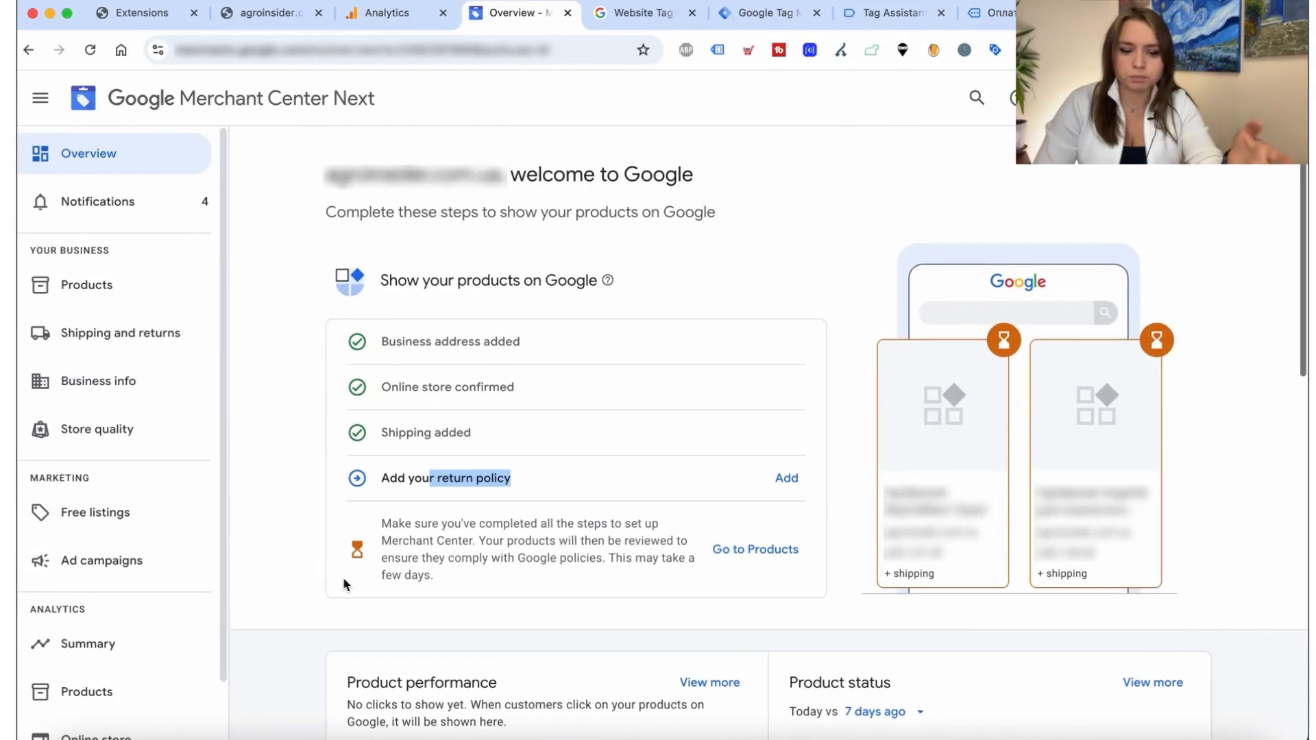
{"action": "left_click_drag", "start_coordinate": [380, 527], "coordinate": [436, 579]}
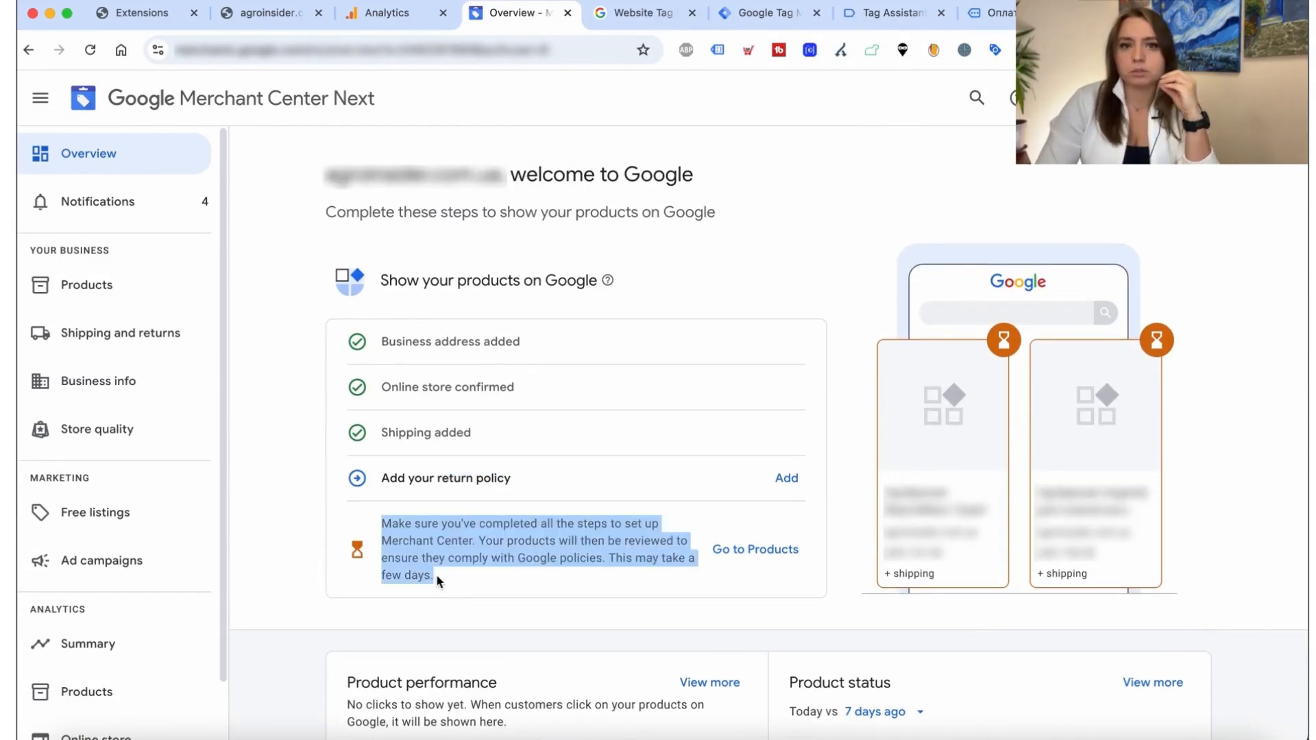